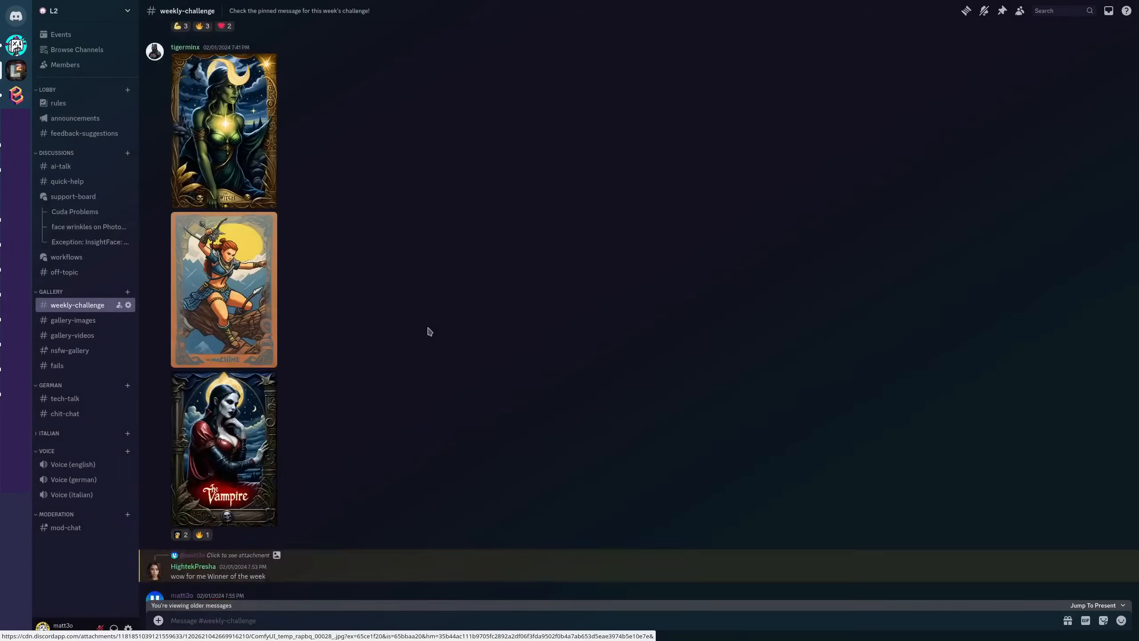
Examine the tarot card images posted in the weekly-challenge channel, enlarging the Temperance and The Divine cards.
{"action": "scroll", "coordinate": [428, 331], "scroll_direction": "down", "scroll_amount": 20}
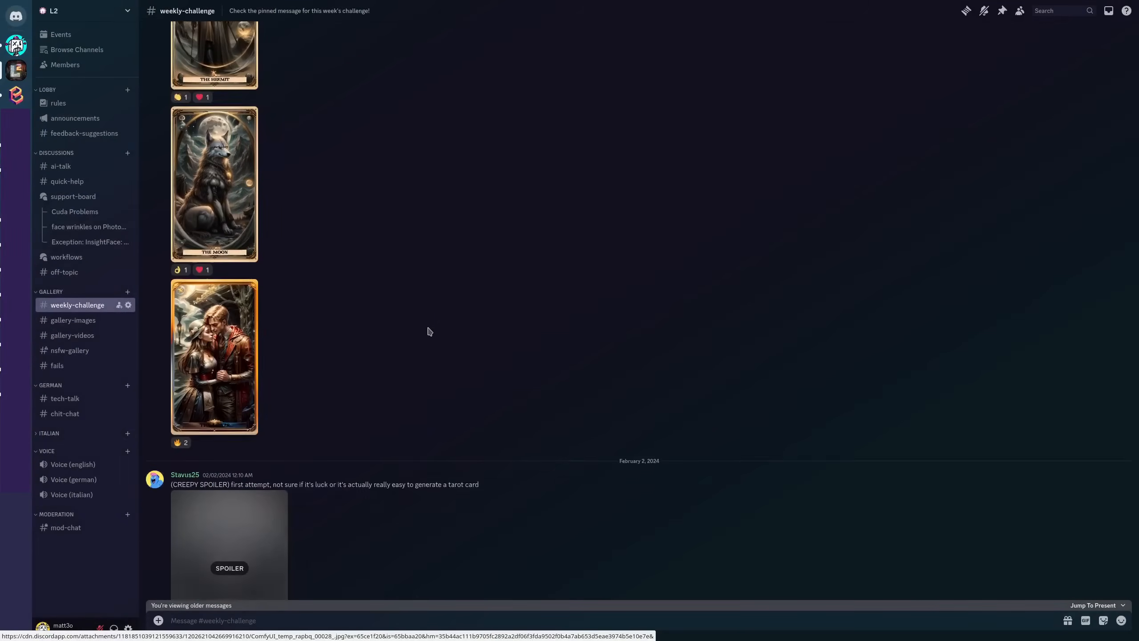
{"action": "scroll", "coordinate": [428, 331], "scroll_direction": "down", "scroll_amount": 15}
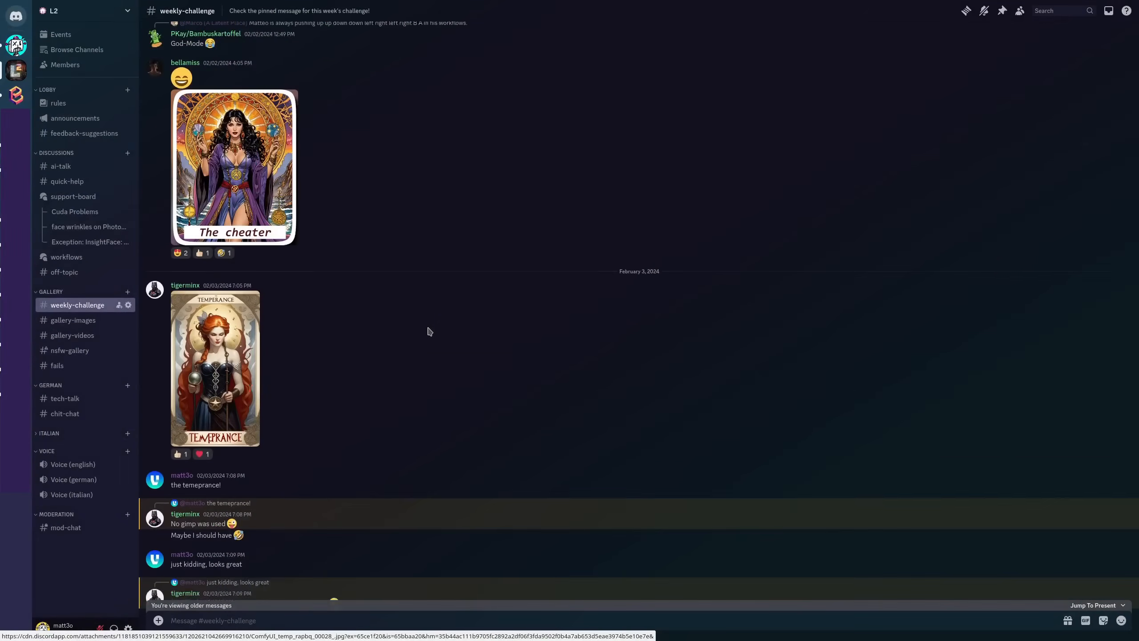
{"action": "left_click", "coordinate": [215, 144]}
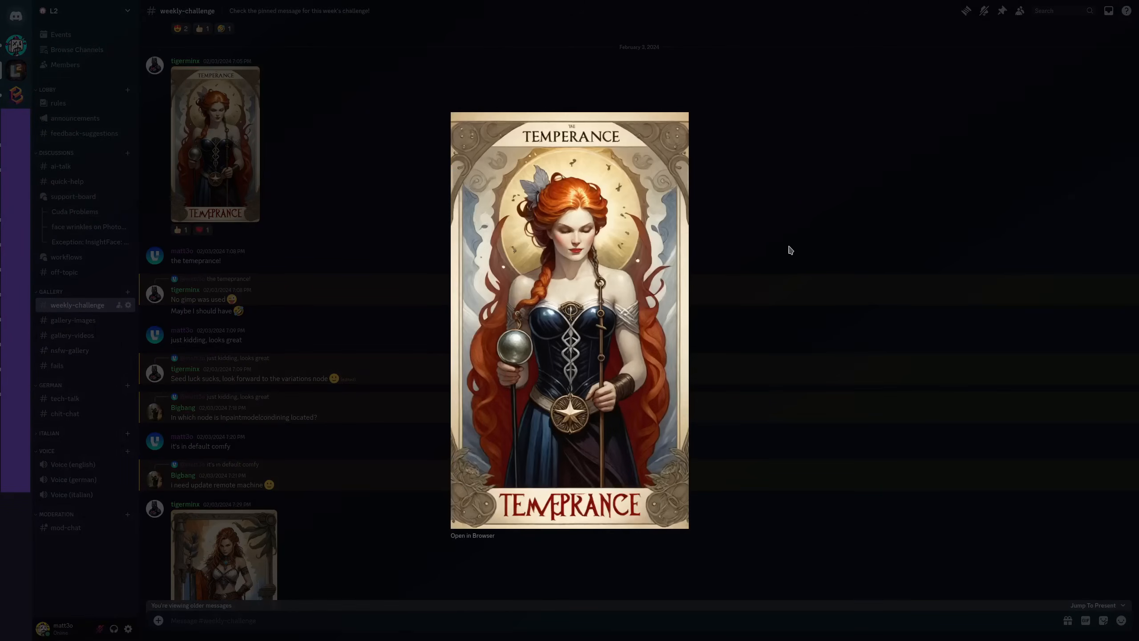
{"action": "left_click", "coordinate": [791, 251]}
{"action": "scroll", "coordinate": [495, 308], "scroll_direction": "down", "scroll_amount": 15}
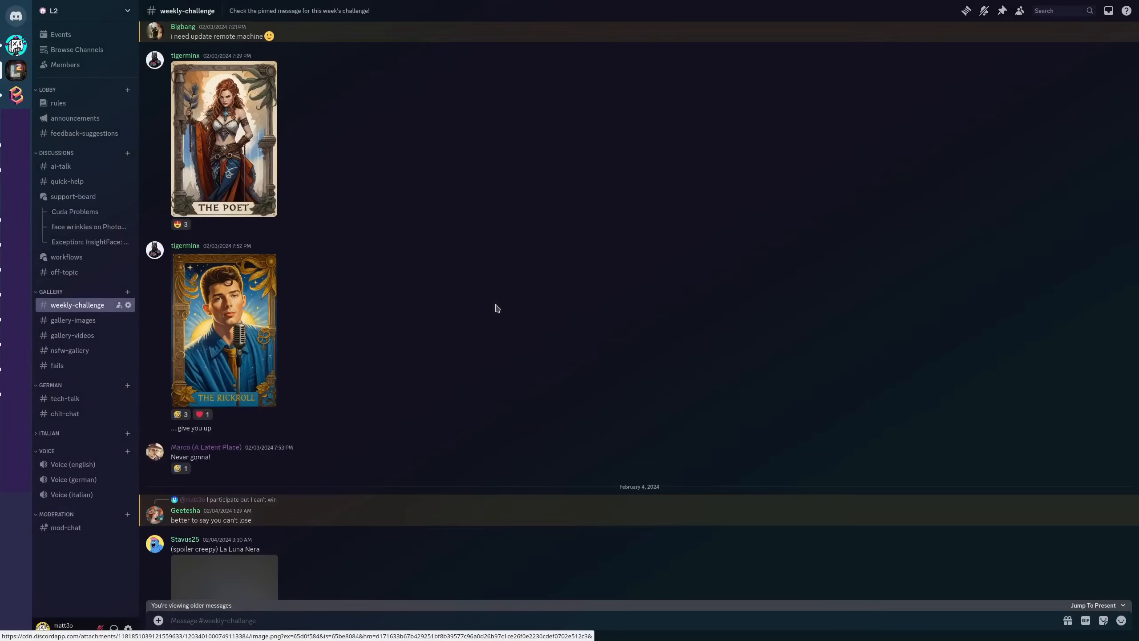
{"action": "scroll", "coordinate": [498, 308], "scroll_direction": "down", "scroll_amount": 20}
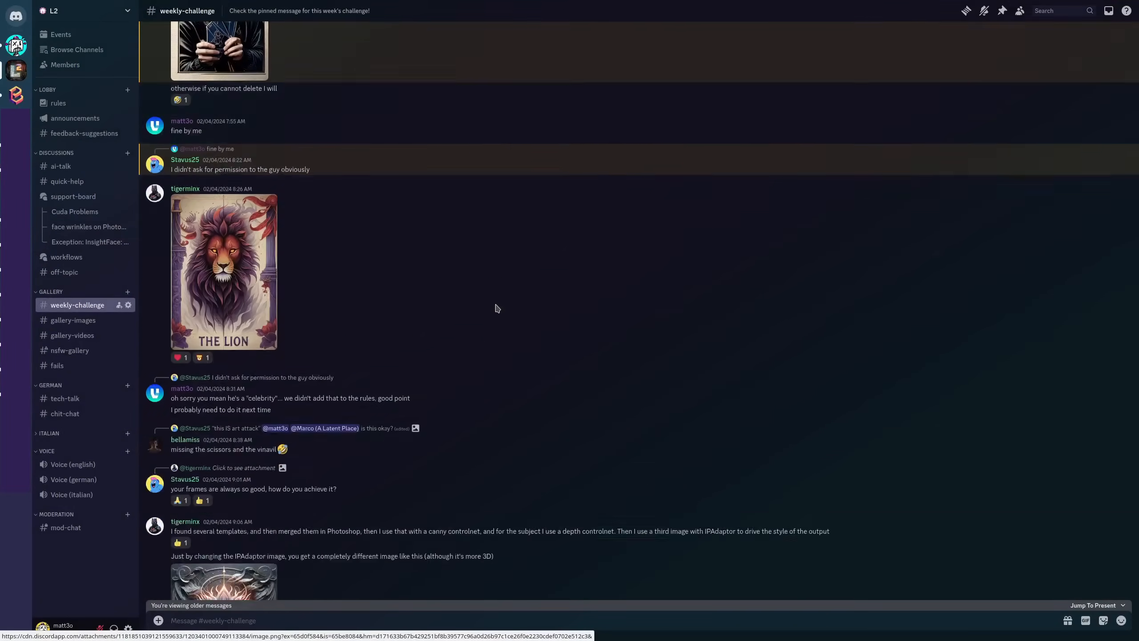
{"action": "scroll", "coordinate": [496, 308], "scroll_direction": "down", "scroll_amount": 5}
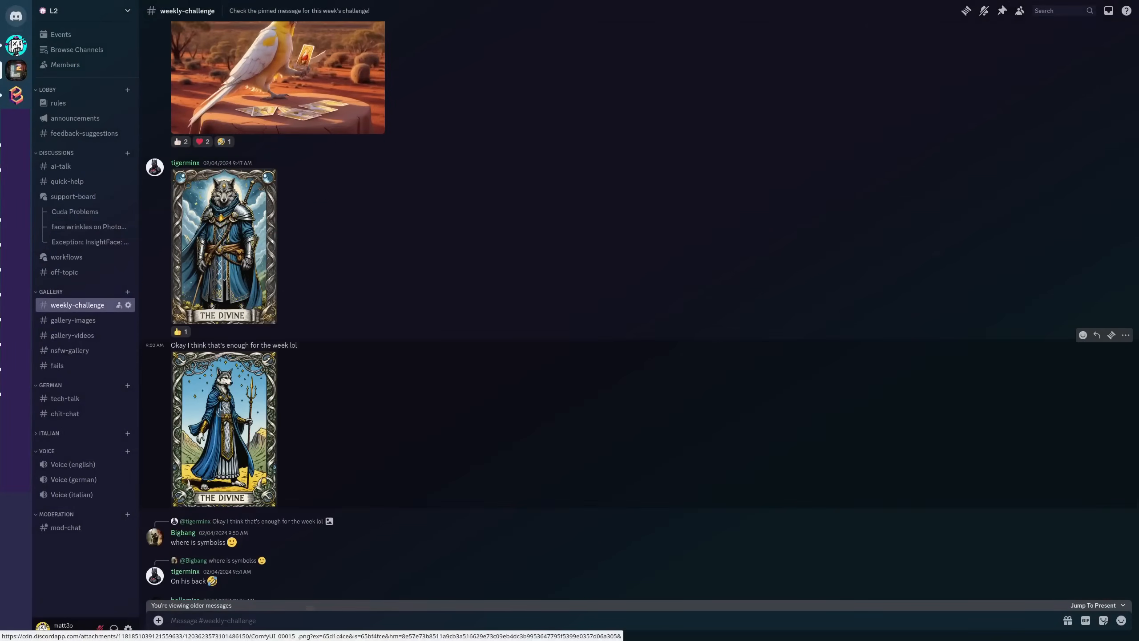
{"action": "left_click", "coordinate": [225, 427]}
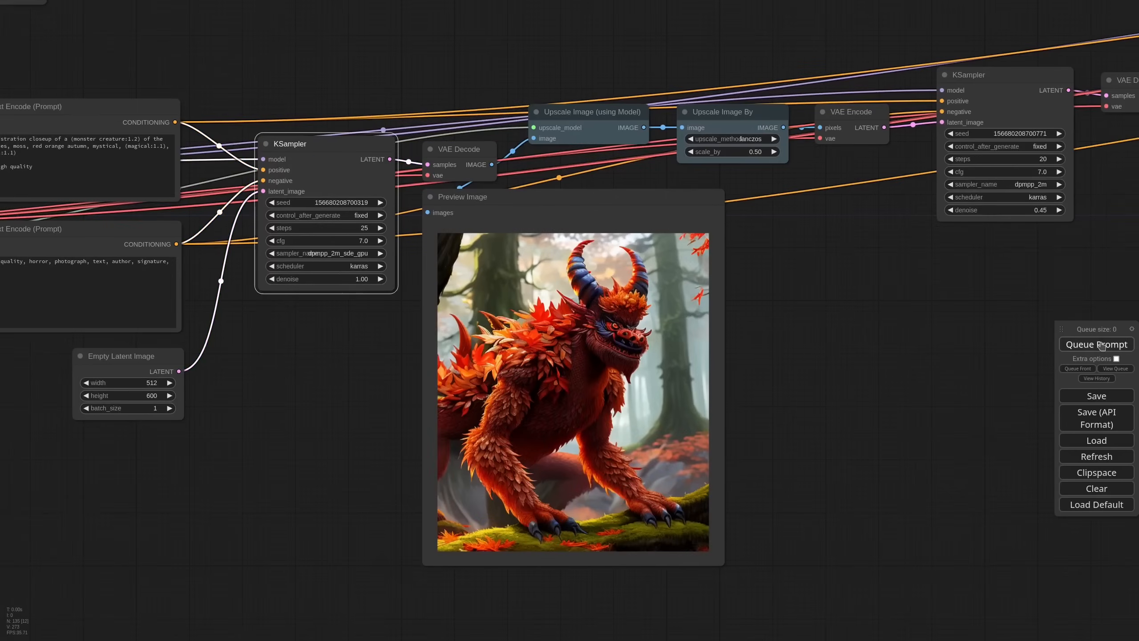
Switch to ComfyUI, generate an image with the creature workflow and examine its successive sampling and upscaling stages.
{"action": "left_click", "coordinate": [1101, 344]}
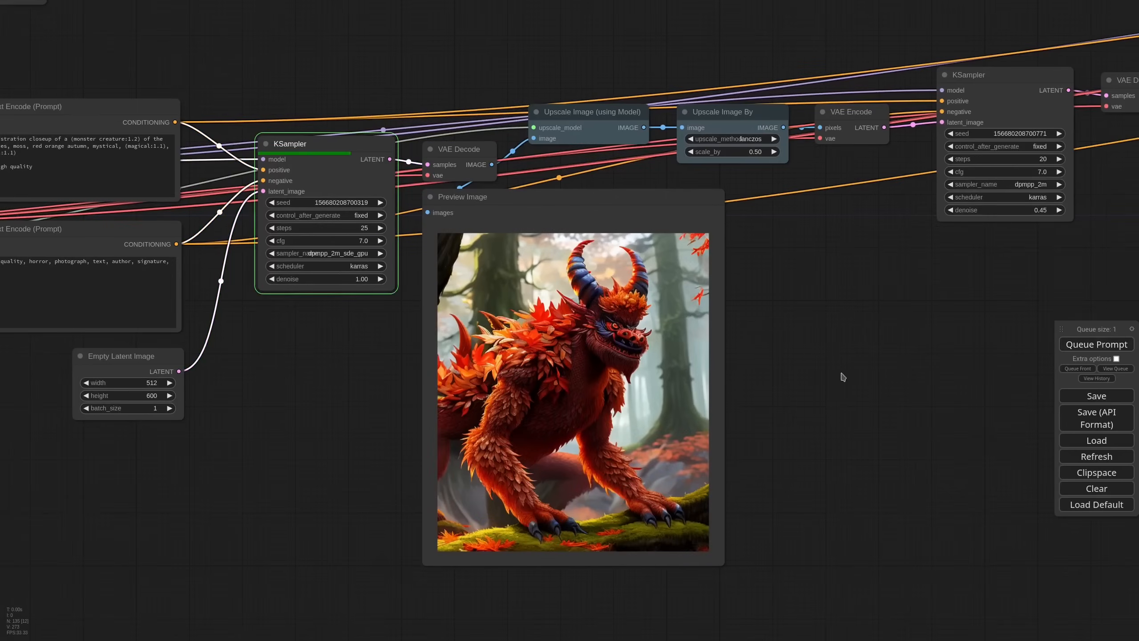
{"action": "scroll", "coordinate": [847, 373], "scroll_direction": "down", "scroll_amount": 3}
{"action": "left_click_drag", "start_coordinate": [894, 375], "coordinate": [532, 371]}
{"action": "scroll", "coordinate": [538, 372], "scroll_direction": "down", "scroll_amount": 2}
{"action": "scroll", "coordinate": [571, 401], "scroll_direction": "down", "scroll_amount": 4}
{"action": "left_click_drag", "start_coordinate": [878, 415], "coordinate": [674, 403]}
{"action": "scroll", "coordinate": [829, 402], "scroll_direction": "down", "scroll_amount": 2}
{"action": "left_click_drag", "start_coordinate": [829, 403], "coordinate": [413, 375]}
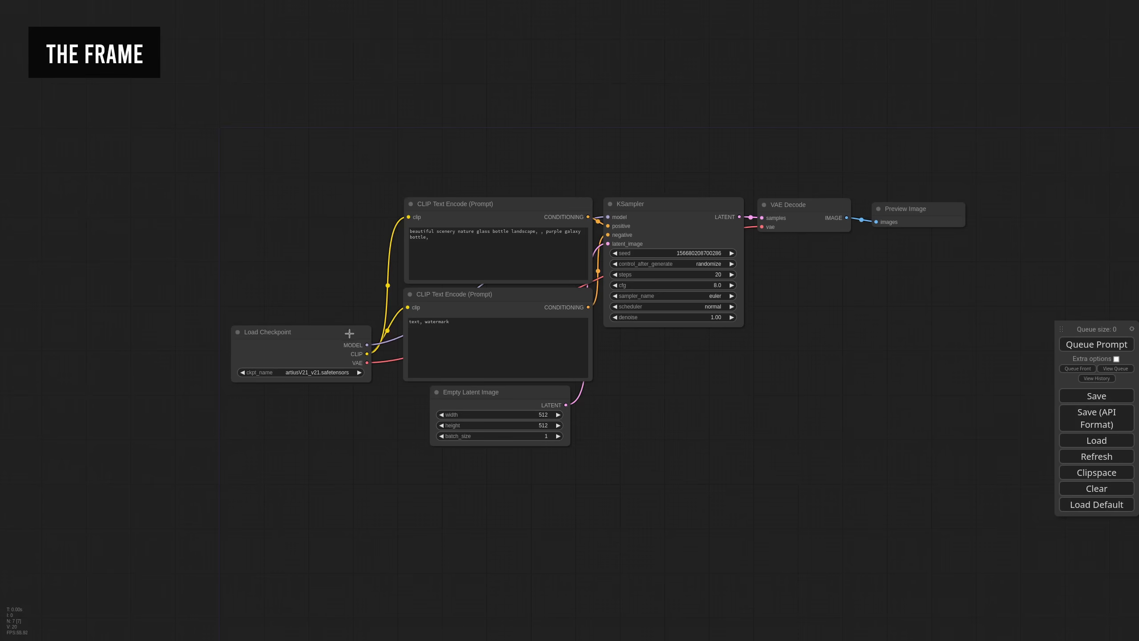
Align the Load Checkpoint node beside the prompt nodes and set the empty latent image's height to 768.
{"action": "left_click_drag", "start_coordinate": [346, 328], "coordinate": [343, 263]}
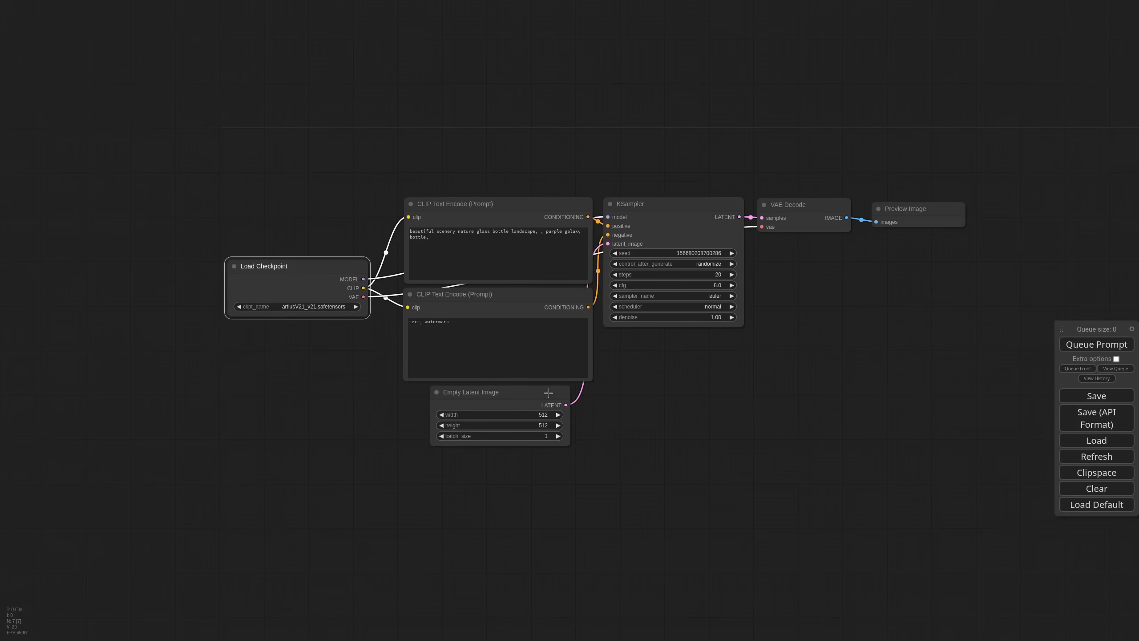
{"action": "scroll", "coordinate": [554, 457], "scroll_direction": "up", "scroll_amount": 3}
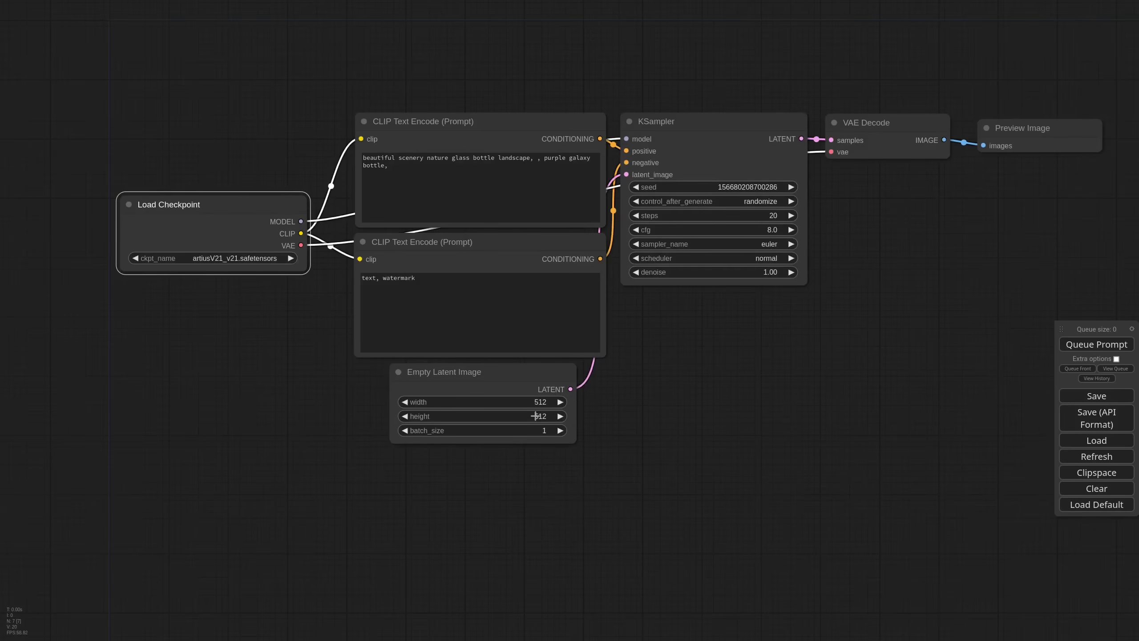
{"action": "left_click", "coordinate": [536, 416]}
{"action": "type", "text": "768"}
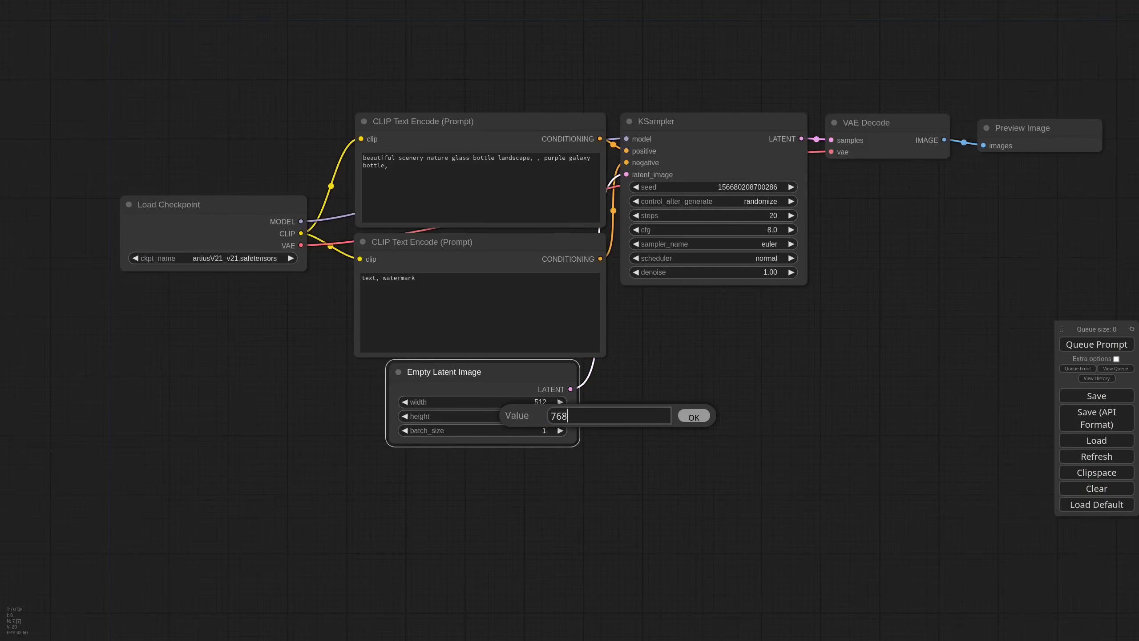
{"action": "key", "text": "Return"}
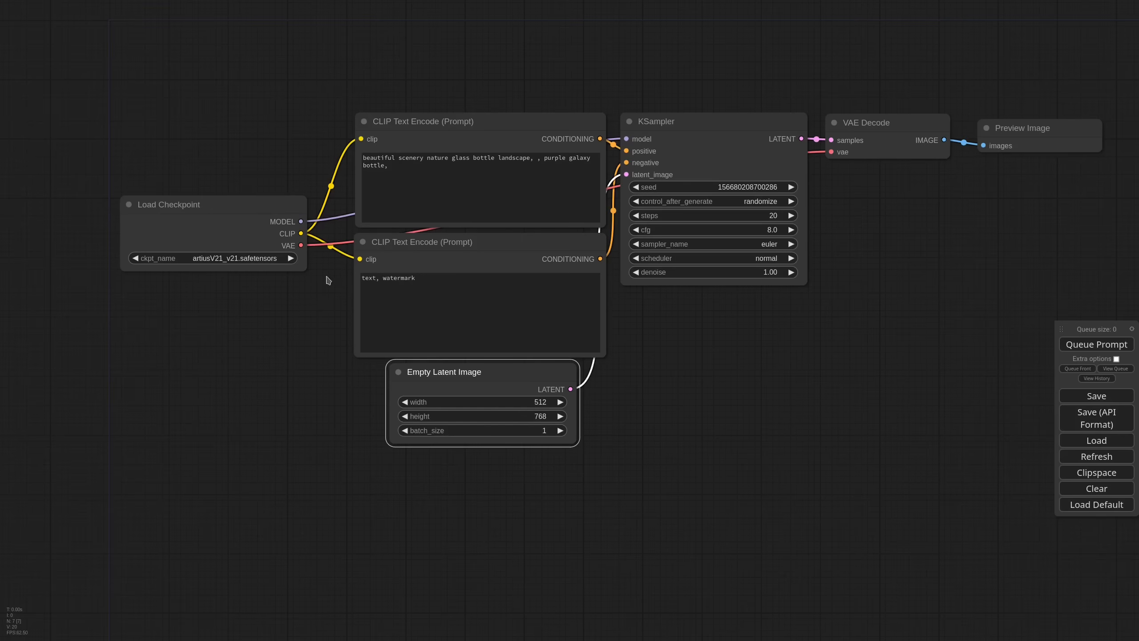
Set the Load Checkpoint model to sd15/dreamshaper_8.safetensors.
{"action": "left_click", "coordinate": [243, 257]}
{"action": "type", "text": "dream"}
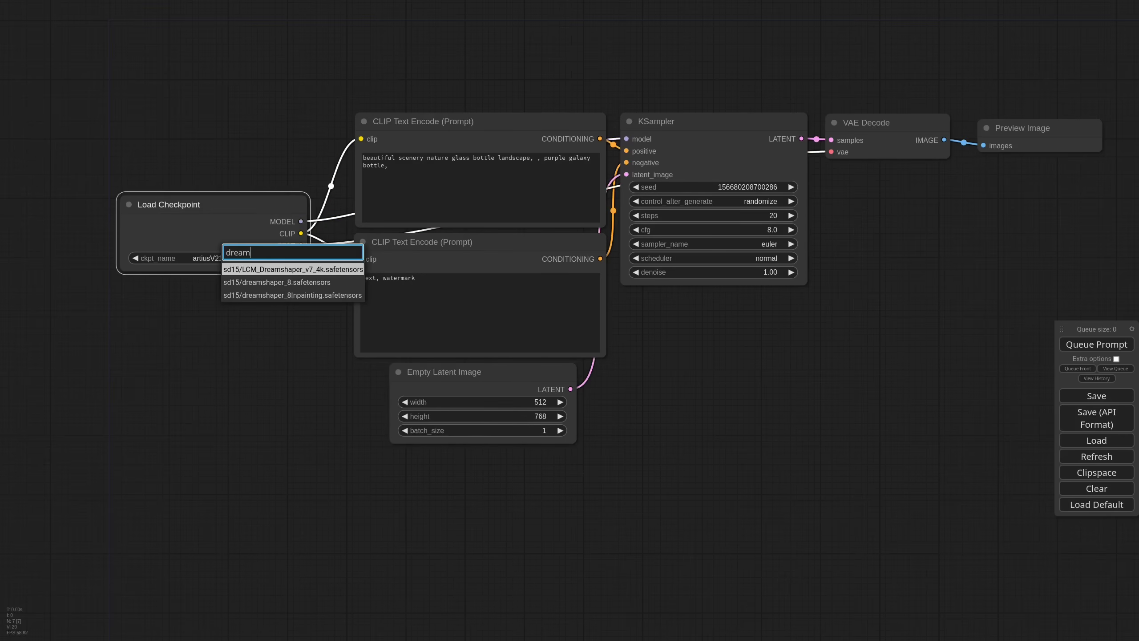
{"action": "left_click", "coordinate": [277, 281]}
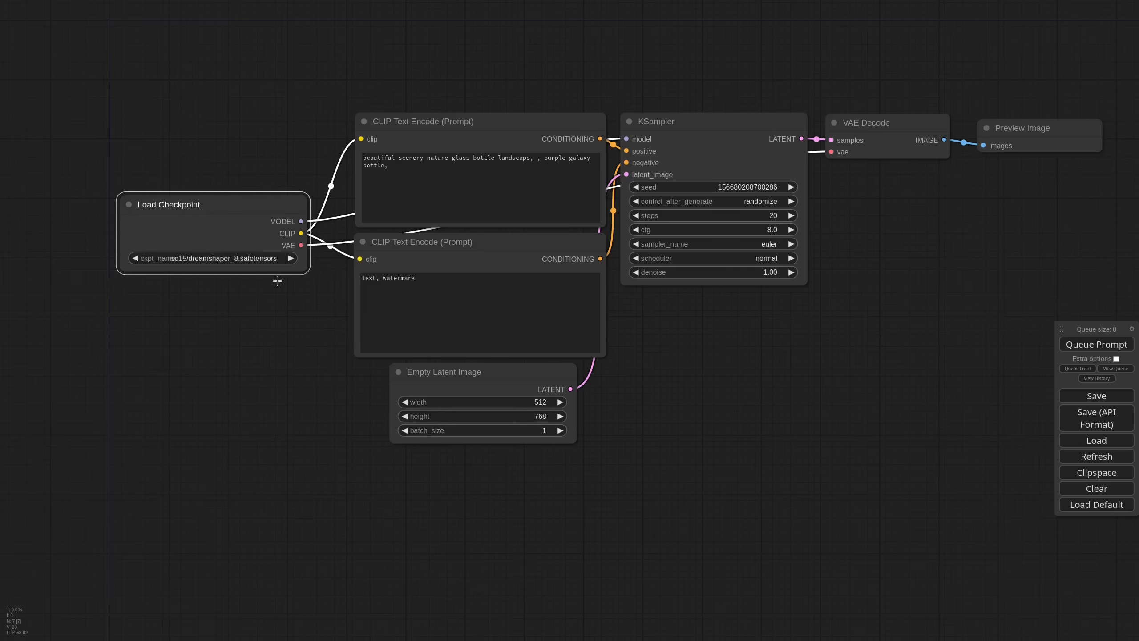
Configure the KSampler with a fixed seed, 25 steps, cfg 7.0, sampler dpmpp_2m_sde_gpu and scheduler karras.
{"action": "left_click", "coordinate": [637, 201]}
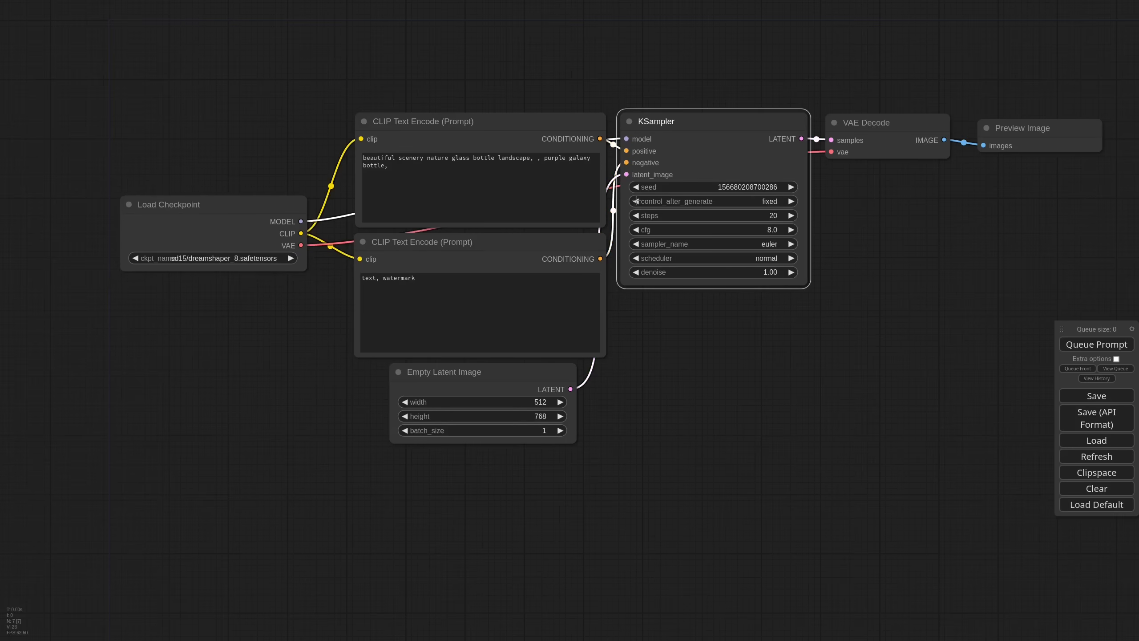
{"action": "left_click", "coordinate": [773, 216]}
{"action": "type", "text": "25"}
{"action": "key", "text": "Return"}
{"action": "left_click", "coordinate": [637, 230]}
{"action": "left_click", "coordinate": [637, 229]}
{"action": "left_click", "coordinate": [637, 229]}
{"action": "left_click", "coordinate": [764, 244]}
{"action": "left_click", "coordinate": [790, 408]}
{"action": "left_click", "coordinate": [781, 258]}
{"action": "left_click", "coordinate": [786, 269]}
Replace the positive prompt with "climbing plant, entangled, leaves, branches, framing, growing around on all sides" and "high quality illustration, (intricate, highly detailed:1.2), 4k".
{"action": "triple_click", "coordinate": [412, 183]}
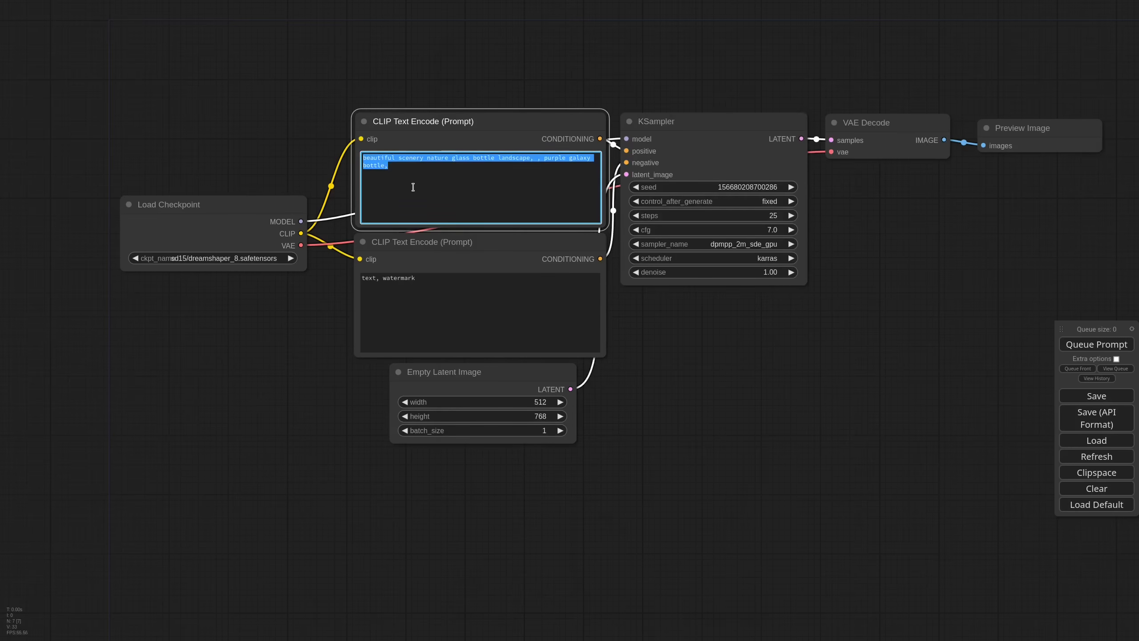
{"action": "scroll", "coordinate": [385, 97], "scroll_direction": "up", "scroll_amount": 5}
{"action": "type", "text": "climbing plant, entangled, leaves, branches, framing, growing around on all sides  high quality illustration, (intricate, highly detailed:1.2), 4k"}
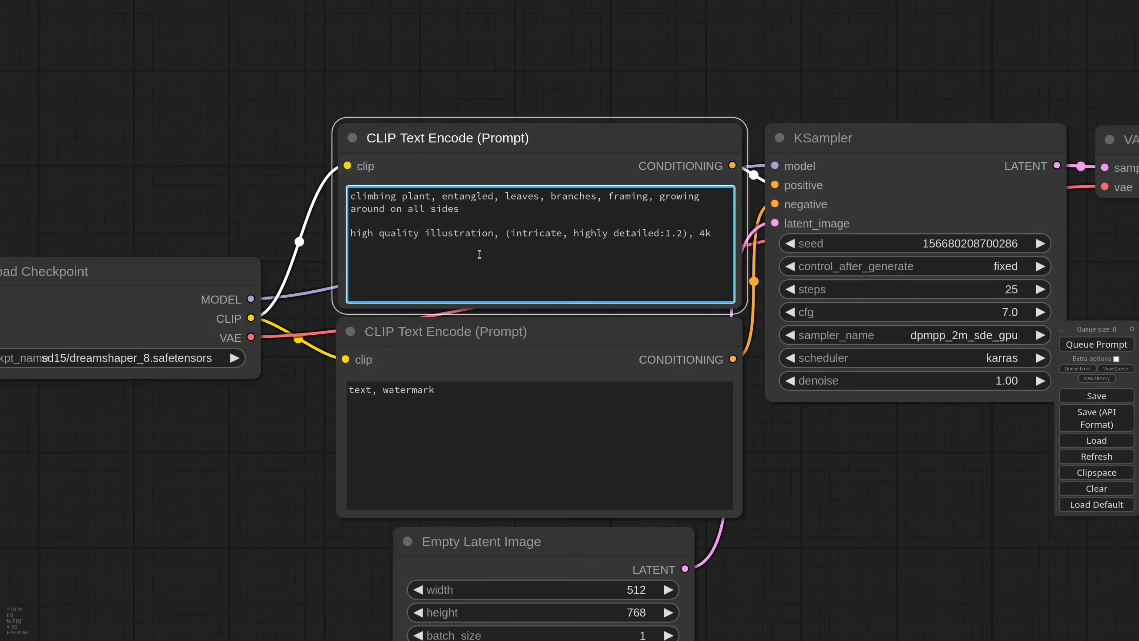
Replace the negative prompt with "blurry, low quality, horror, photograph, text".
{"action": "left_click", "coordinate": [450, 399]}
{"action": "key", "text": "ctrl+a"}
{"action": "type", "text": "blurry, low quality, horror, photograph, text"}
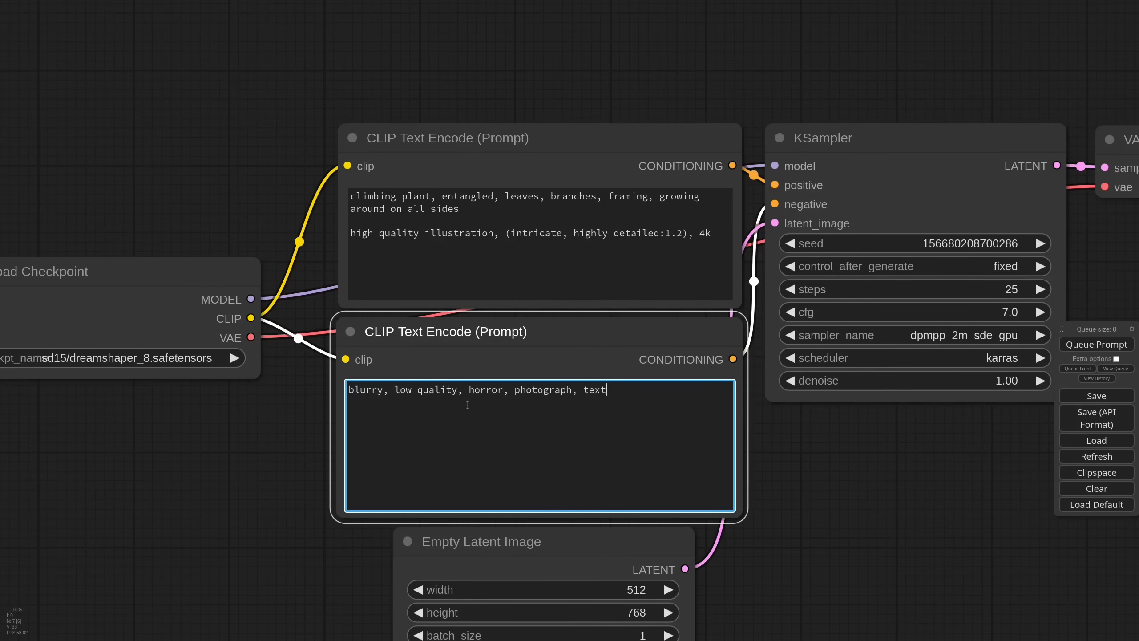
Generate the climbing plant image and enlarge the Preview Image node.
{"action": "scroll", "coordinate": [867, 465], "scroll_direction": "down", "scroll_amount": 5}
{"action": "left_click_drag", "start_coordinate": [947, 478], "coordinate": [761, 415]}
{"action": "left_click", "coordinate": [1091, 347]}
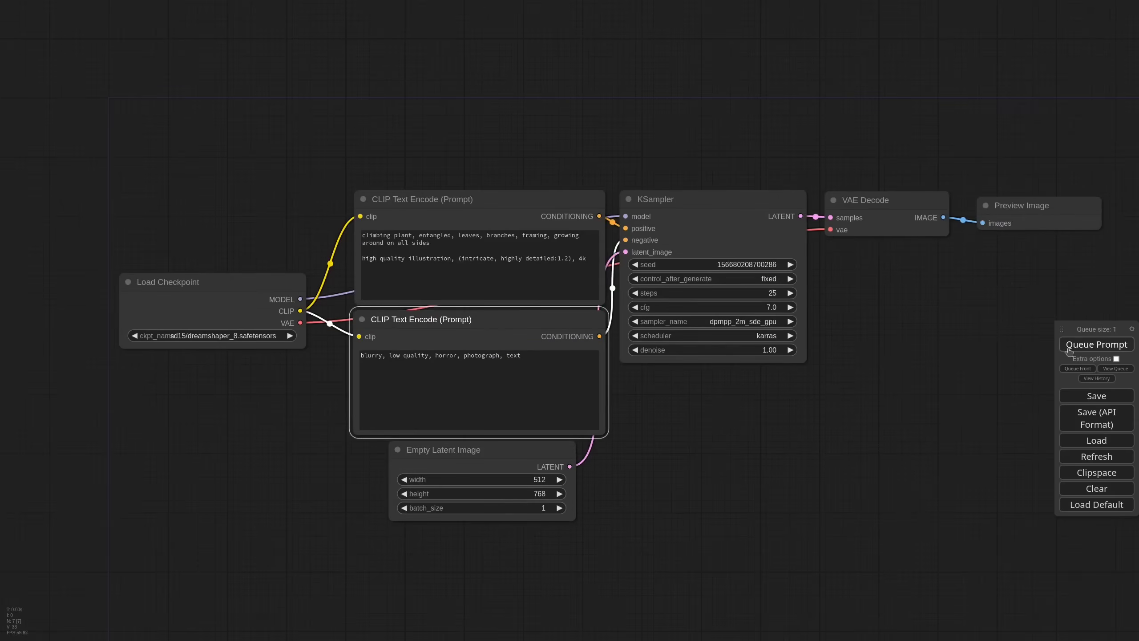
{"action": "left_click_drag", "start_coordinate": [1043, 402], "coordinate": [837, 397]}
{"action": "left_click_drag", "start_coordinate": [890, 353], "coordinate": [950, 477]}
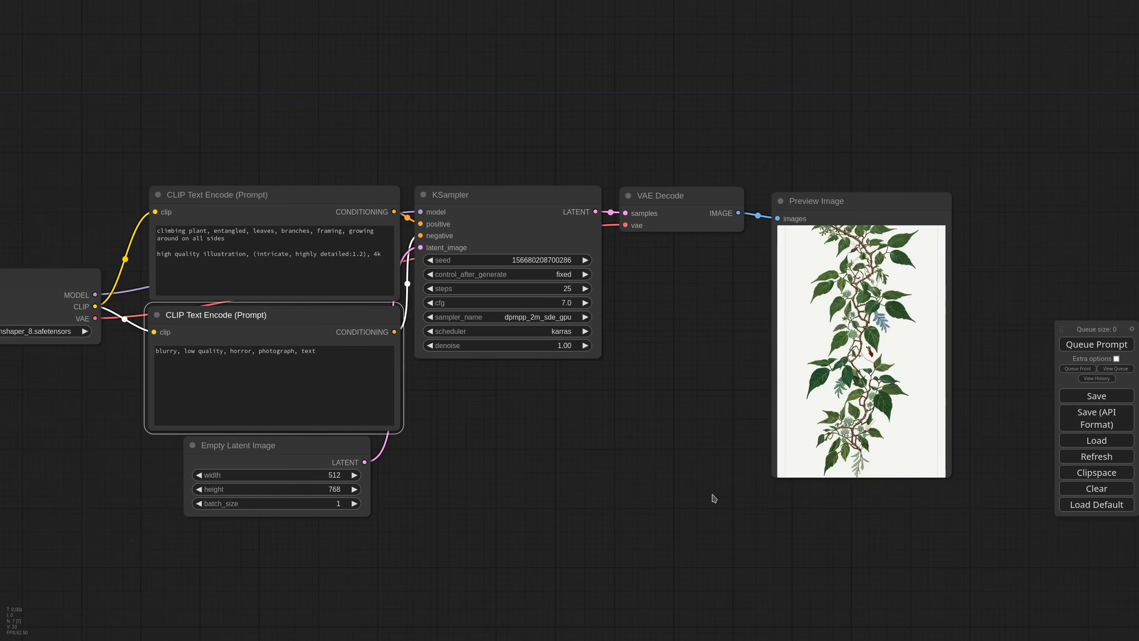
Insert a Set Latent Noise Mask node between the Empty Latent Image and the KSampler's latent input.
{"action": "left_click_drag", "start_coordinate": [482, 443], "coordinate": [539, 434]}
{"action": "left_click_drag", "start_coordinate": [425, 505], "coordinate": [326, 510]}
{"action": "double_click", "coordinate": [387, 477]}
{"action": "type", "text": "setla"}
{"action": "key", "text": "Down"}
{"action": "key", "text": "Return"}
{"action": "left_click_drag", "start_coordinate": [478, 238], "coordinate": [389, 489]}
{"action": "left_click_drag", "start_coordinate": [501, 490], "coordinate": [513, 231]}
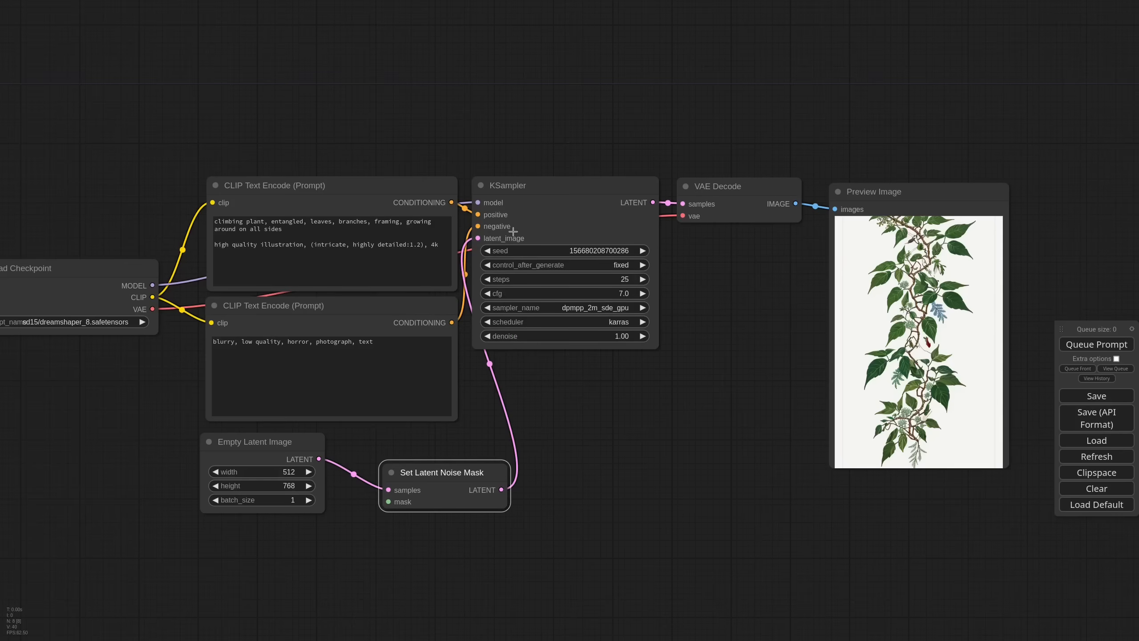
Add a Load Image node below the Empty Latent Image and paste the previewed plant image into it via Clipspace.
{"action": "right_click", "coordinate": [899, 311]}
{"action": "left_click", "coordinate": [921, 476]}
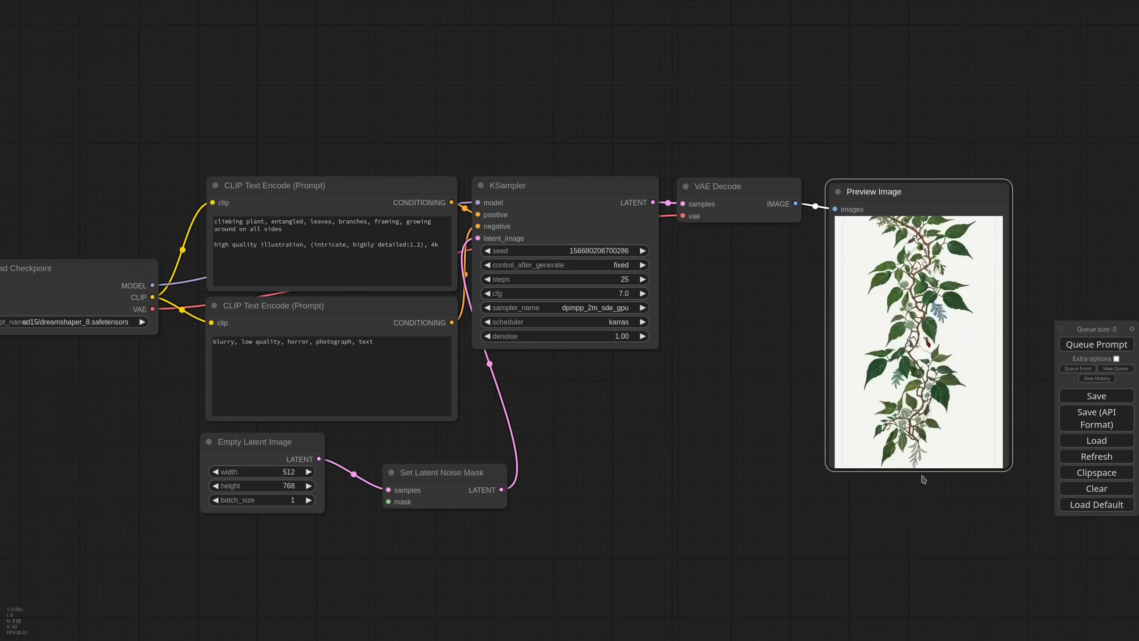
{"action": "left_click_drag", "start_coordinate": [245, 558], "coordinate": [503, 399]}
{"action": "scroll", "coordinate": [503, 399], "scroll_direction": "down", "scroll_amount": 4}
{"action": "double_click", "coordinate": [480, 409]}
{"action": "type", "text": "load"}
{"action": "left_click", "coordinate": [487, 450]}
{"action": "right_click", "coordinate": [544, 486]}
{"action": "left_click", "coordinate": [566, 589]}
{"action": "left_click_drag", "start_coordinate": [613, 534], "coordinate": [594, 571]}
{"action": "left_click_drag", "start_coordinate": [521, 403], "coordinate": [463, 395]}
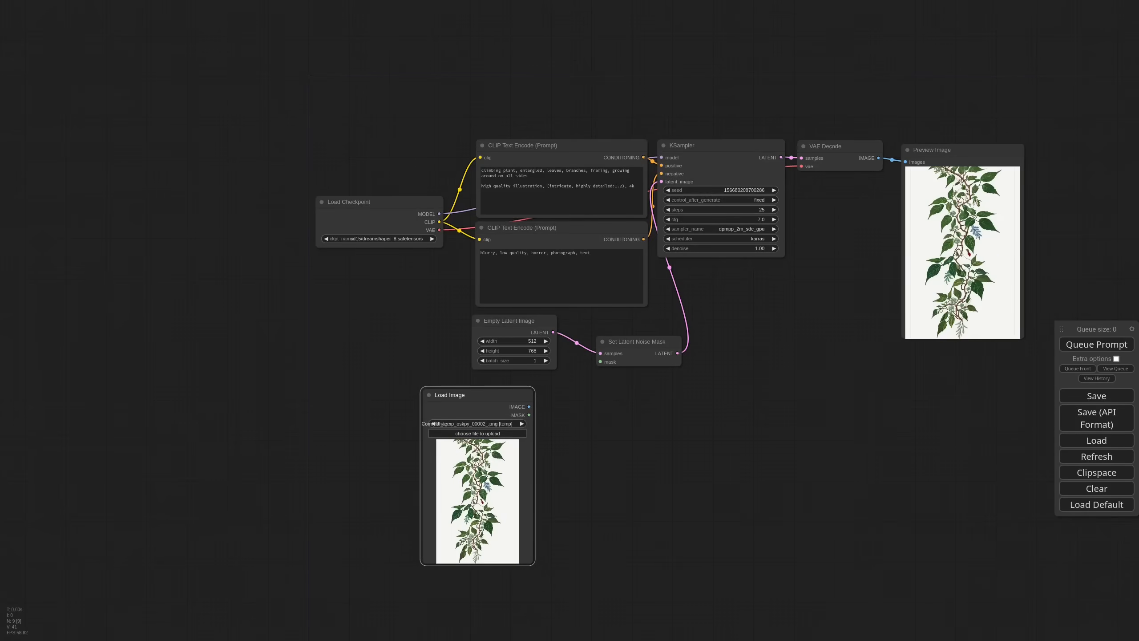
Paint a mask along all four edges of the loaded plant image and connect it to the Set Latent Noise Mask node.
{"action": "right_click", "coordinate": [483, 493]}
{"action": "left_click", "coordinate": [519, 582]}
{"action": "scroll", "coordinate": [463, 475], "scroll_direction": "up", "scroll_amount": 18}
{"action": "mouse_move", "coordinate": [457, 474]}
{"action": "left_mouse_down"}
{"action": "mouse_move", "coordinate": [460, 168]}
{"action": "mouse_move", "coordinate": [624, 154]}
{"action": "mouse_move", "coordinate": [674, 277]}
{"action": "mouse_move", "coordinate": [673, 421]}
{"action": "mouse_move", "coordinate": [507, 486]}
{"action": "mouse_move", "coordinate": [479, 478]}
{"action": "left_mouse_up"}
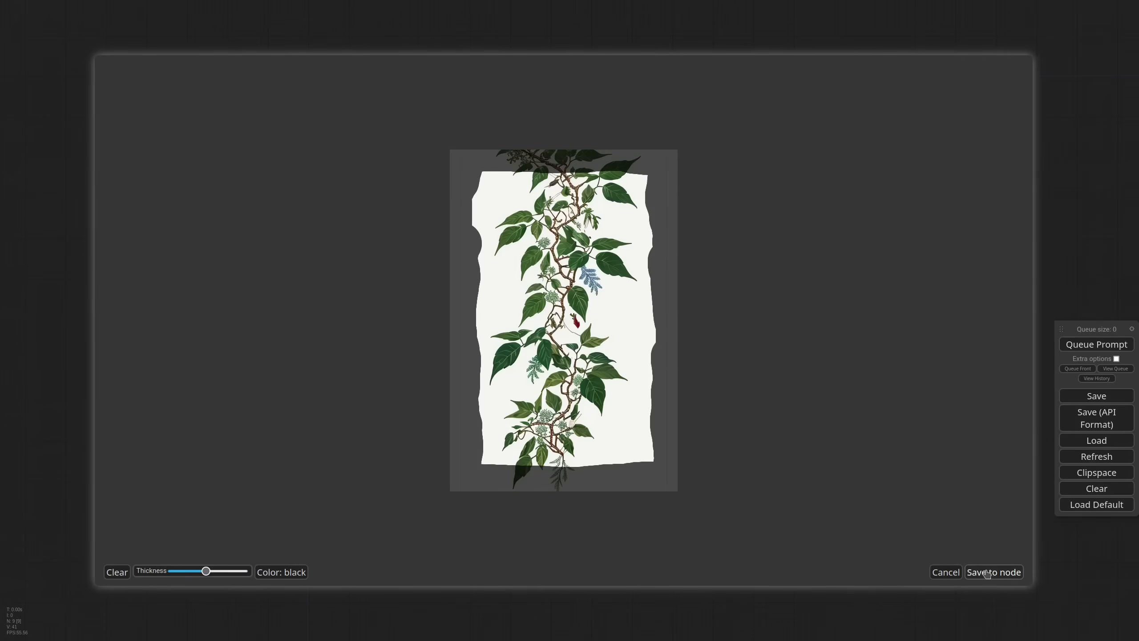
{"action": "left_click", "coordinate": [987, 573]}
{"action": "left_click_drag", "start_coordinate": [529, 414], "coordinate": [601, 362]}
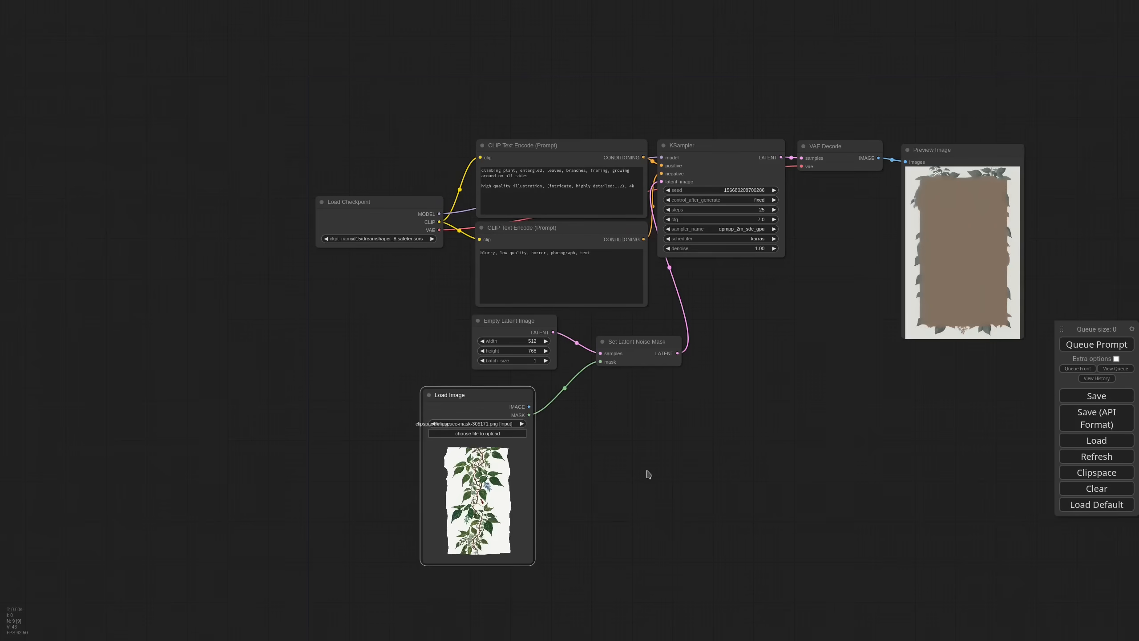
Load dotted_frame.png in the Load Image node and feed it into a new VAE Encode node using the checkpoint's VAE.
{"action": "scroll", "coordinate": [451, 588], "scroll_direction": "up", "scroll_amount": 7}
{"action": "left_click", "coordinate": [468, 424]}
{"action": "left_click", "coordinate": [485, 432]}
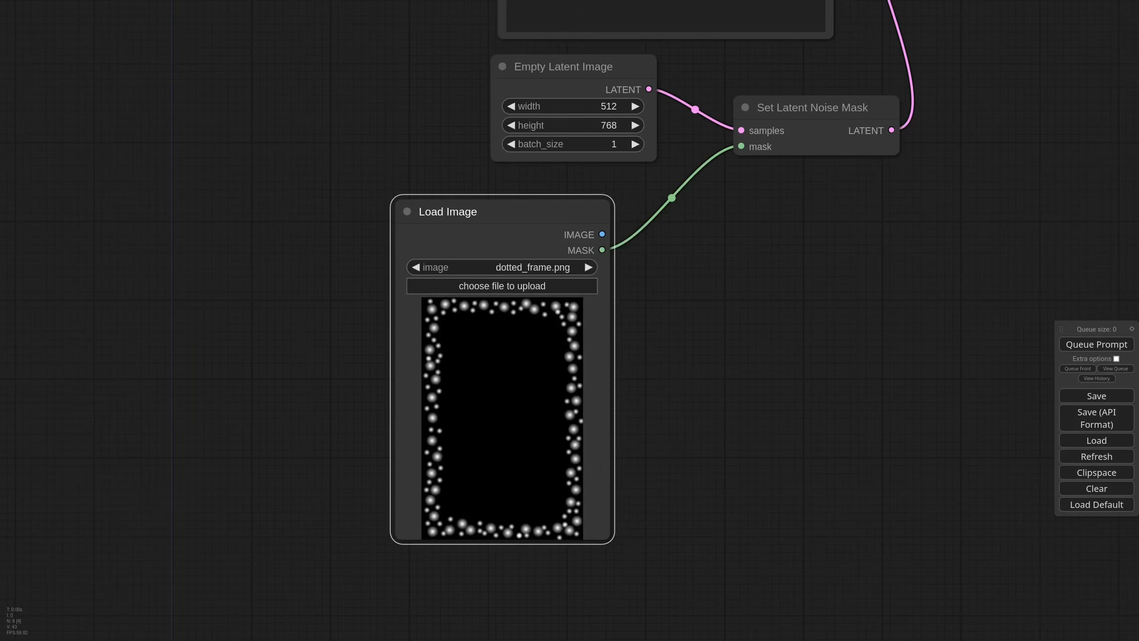
{"action": "left_click_drag", "start_coordinate": [602, 235], "coordinate": [730, 282]}
{"action": "left_click", "coordinate": [749, 308]}
{"action": "scroll", "coordinate": [695, 231], "scroll_direction": "down", "scroll_amount": 8}
{"action": "left_click_drag", "start_coordinate": [694, 231], "coordinate": [604, 289]}
{"action": "left_click_drag", "start_coordinate": [479, 129], "coordinate": [623, 326]}
{"action": "left_click_drag", "start_coordinate": [653, 308], "coordinate": [635, 279]}
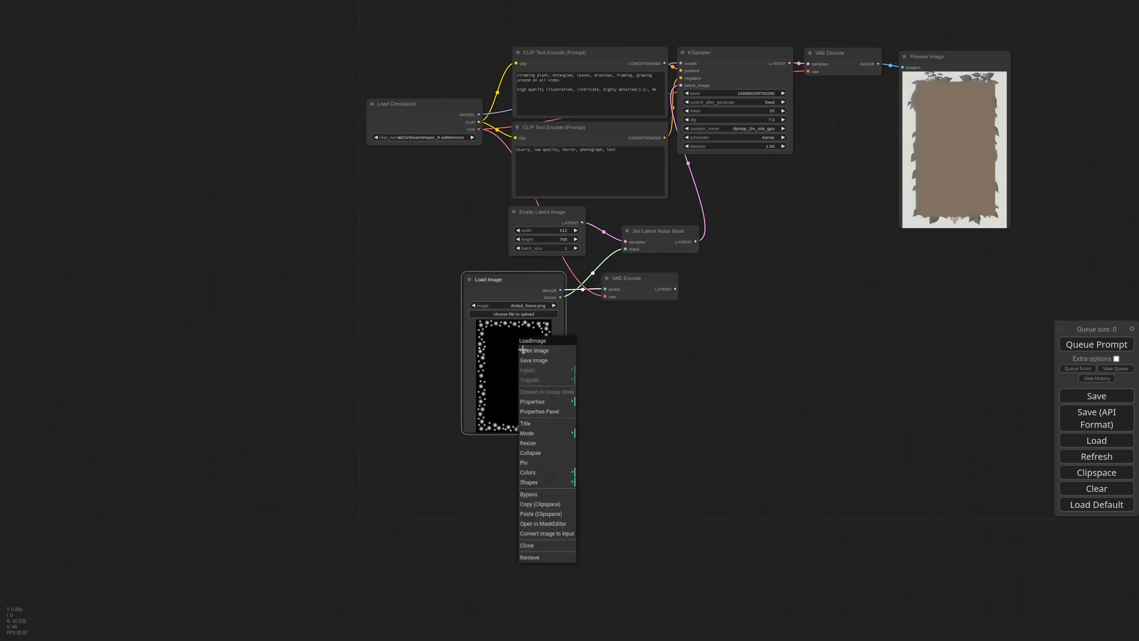
Paint a mask over the border of the dotted frame image in the MaskEditor and save it to the node.
{"action": "right_click", "coordinate": [521, 349]}
{"action": "left_click", "coordinate": [538, 502]}
{"action": "mouse_move", "coordinate": [467, 292]}
{"action": "left_mouse_down"}
{"action": "mouse_move", "coordinate": [480, 158]}
{"action": "mouse_move", "coordinate": [668, 237]}
{"action": "mouse_move", "coordinate": [653, 484]}
{"action": "mouse_move", "coordinate": [459, 424]}
{"action": "mouse_move", "coordinate": [458, 368]}
{"action": "left_mouse_up"}
{"action": "left_click", "coordinate": [994, 572]}
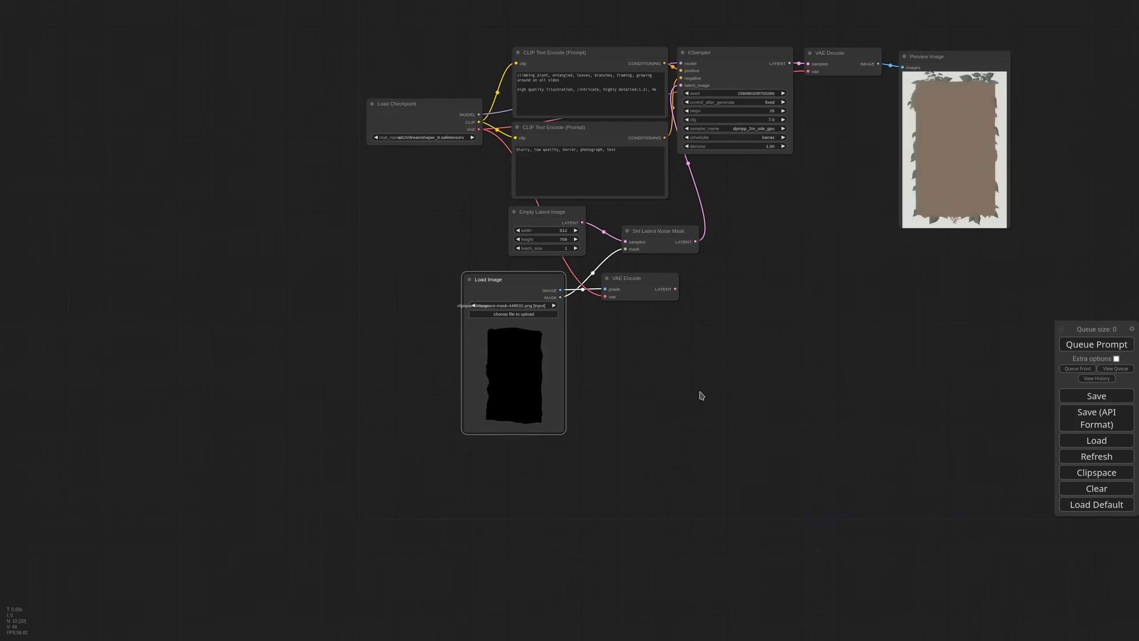
Replace the Empty Latent Image with the VAE Encode output as the noise mask's samples and tidy the node layout.
{"action": "left_click_drag", "start_coordinate": [675, 289], "coordinate": [625, 241]}
{"action": "left_click", "coordinate": [561, 211]}
{"action": "key", "text": "Delete"}
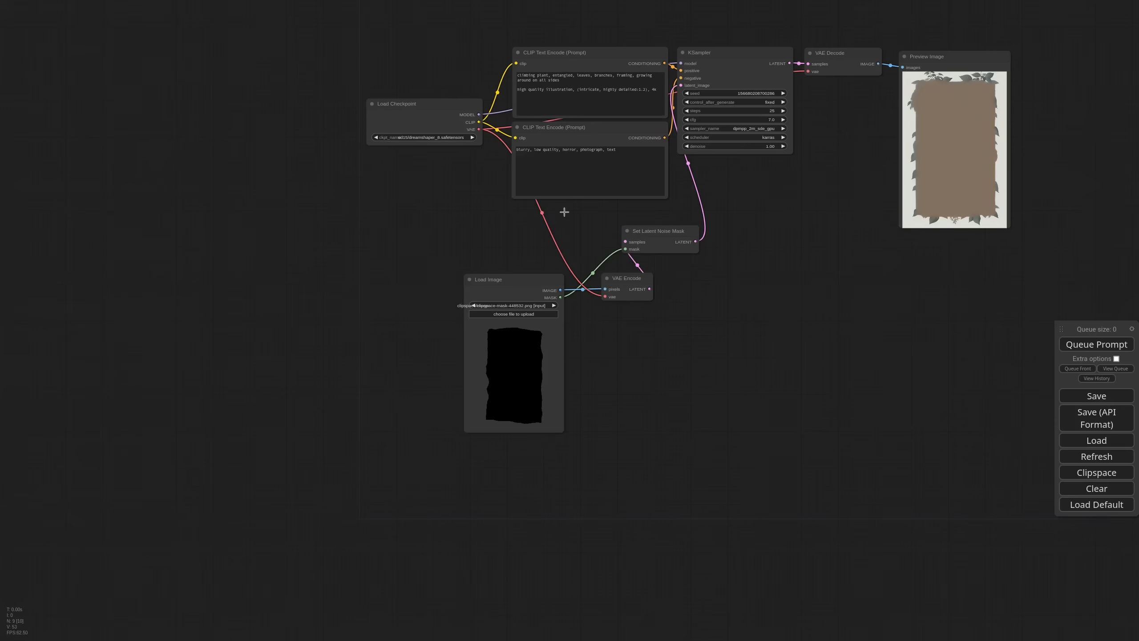
{"action": "left_click_drag", "start_coordinate": [535, 280], "coordinate": [480, 251]}
{"action": "left_click_drag", "start_coordinate": [640, 282], "coordinate": [580, 228]}
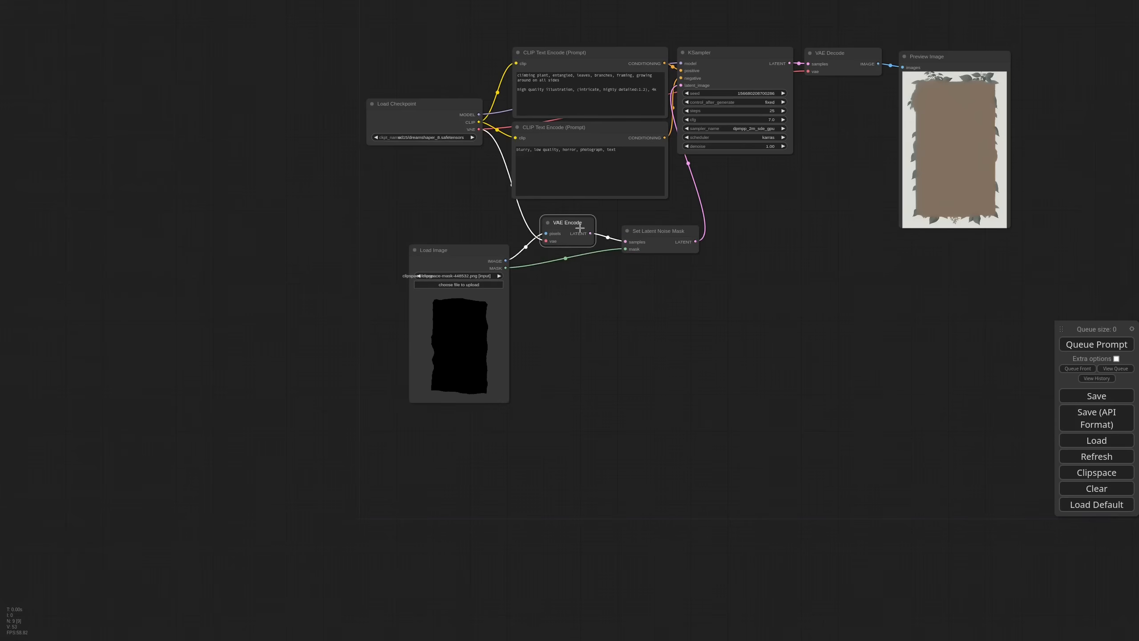
{"action": "left_click", "coordinate": [1096, 344]}
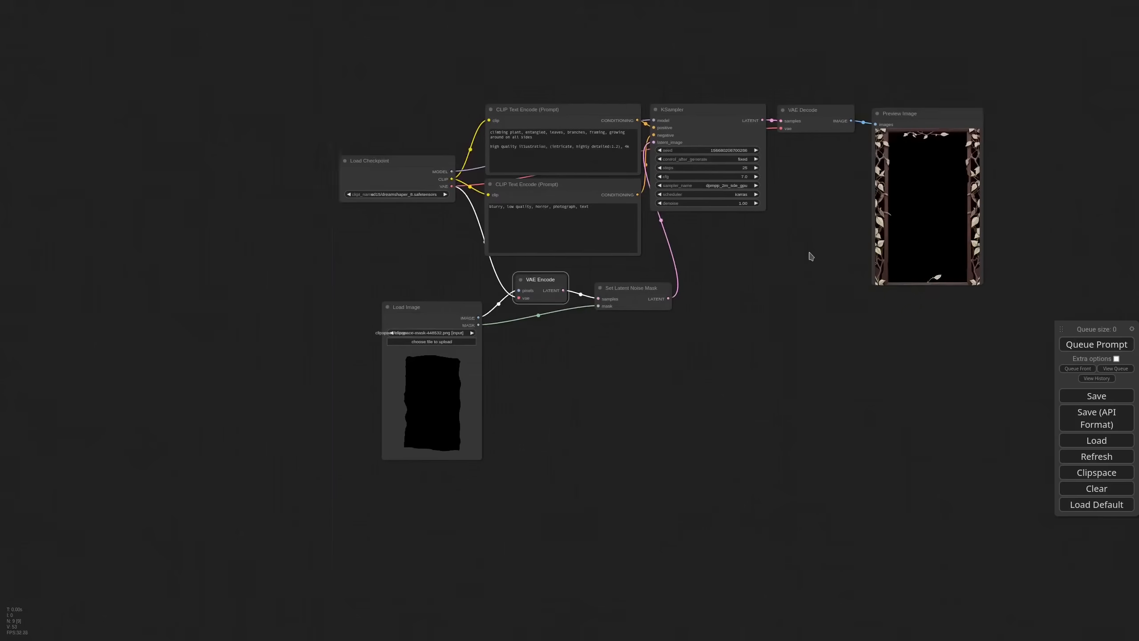
{"action": "scroll", "coordinate": [922, 223], "scroll_direction": "up", "scroll_amount": 7}
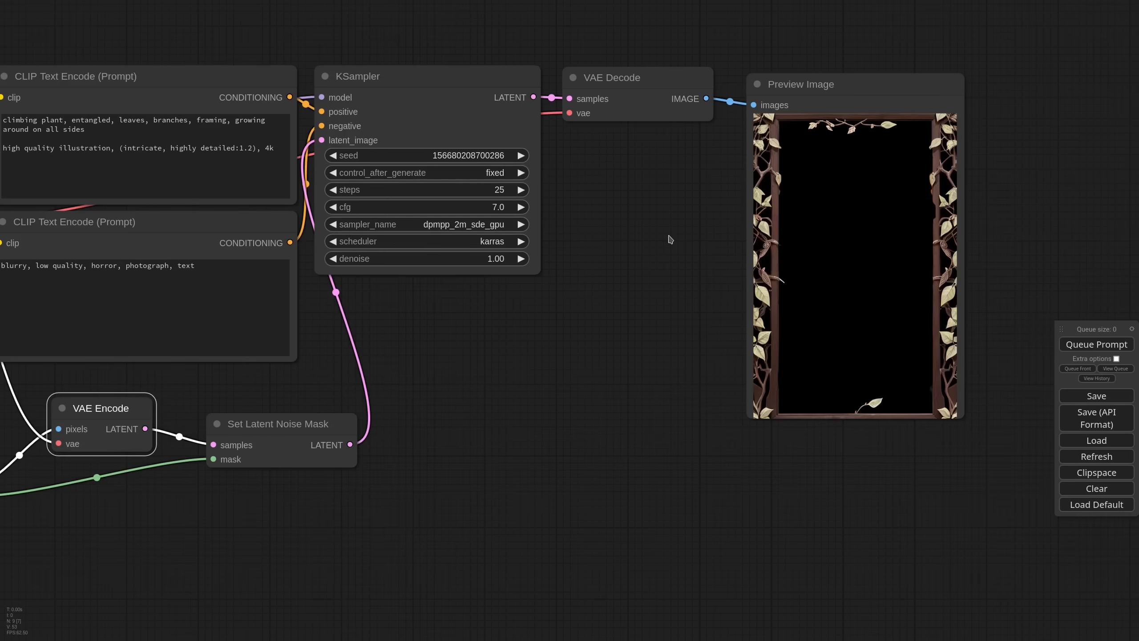
{"action": "left_click", "coordinate": [521, 156]}
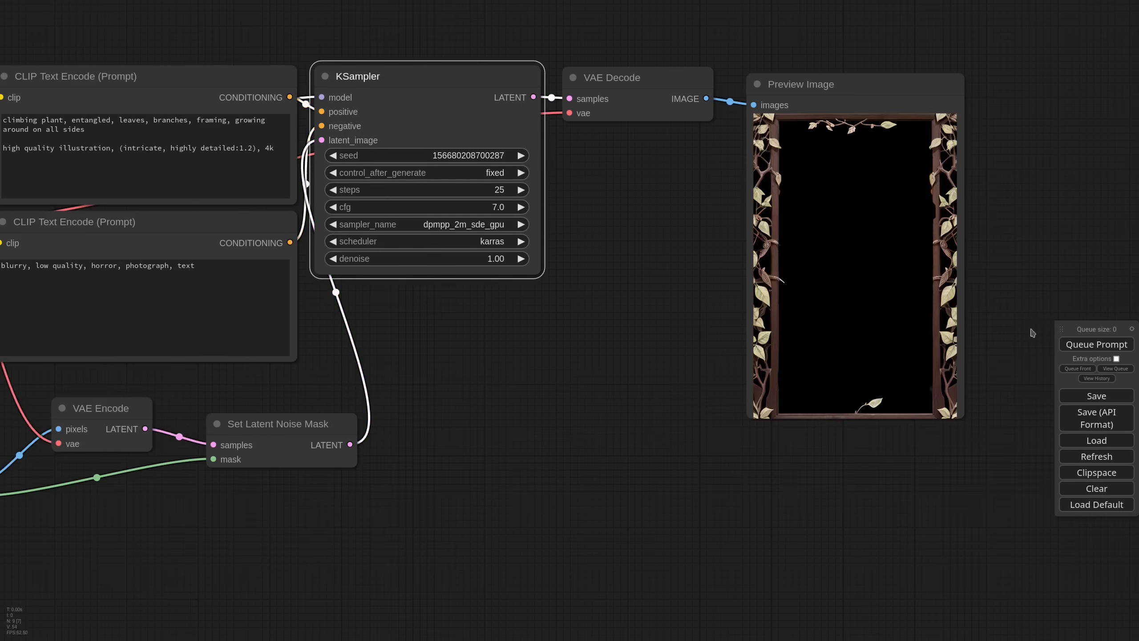
{"action": "left_click", "coordinate": [1079, 344]}
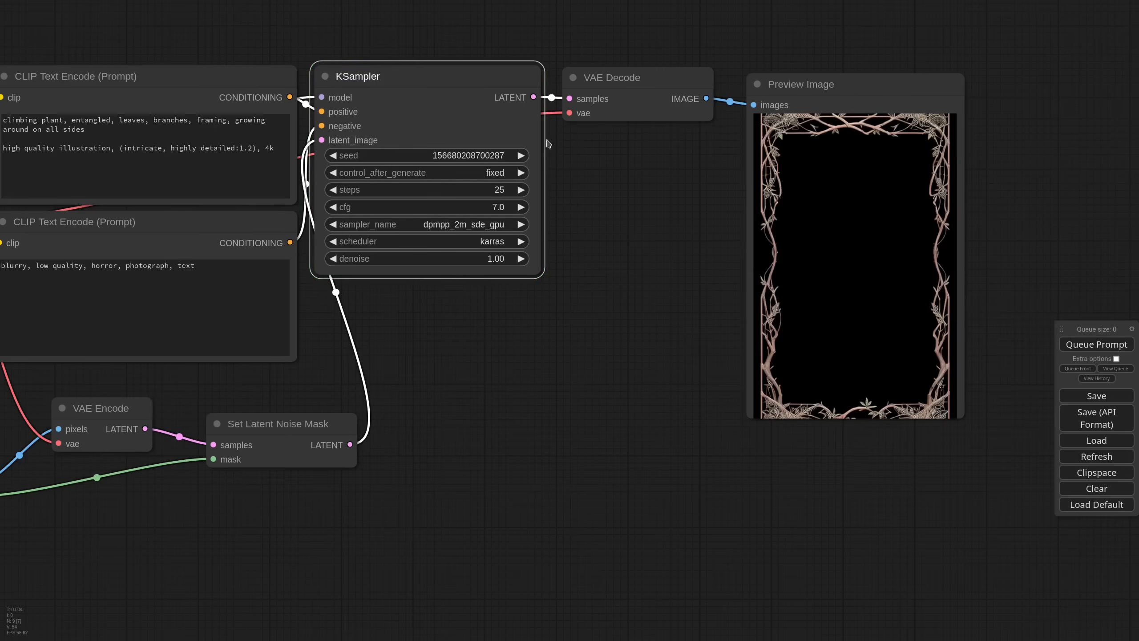
{"action": "left_click", "coordinate": [523, 154]}
{"action": "left_click", "coordinate": [1078, 346]}
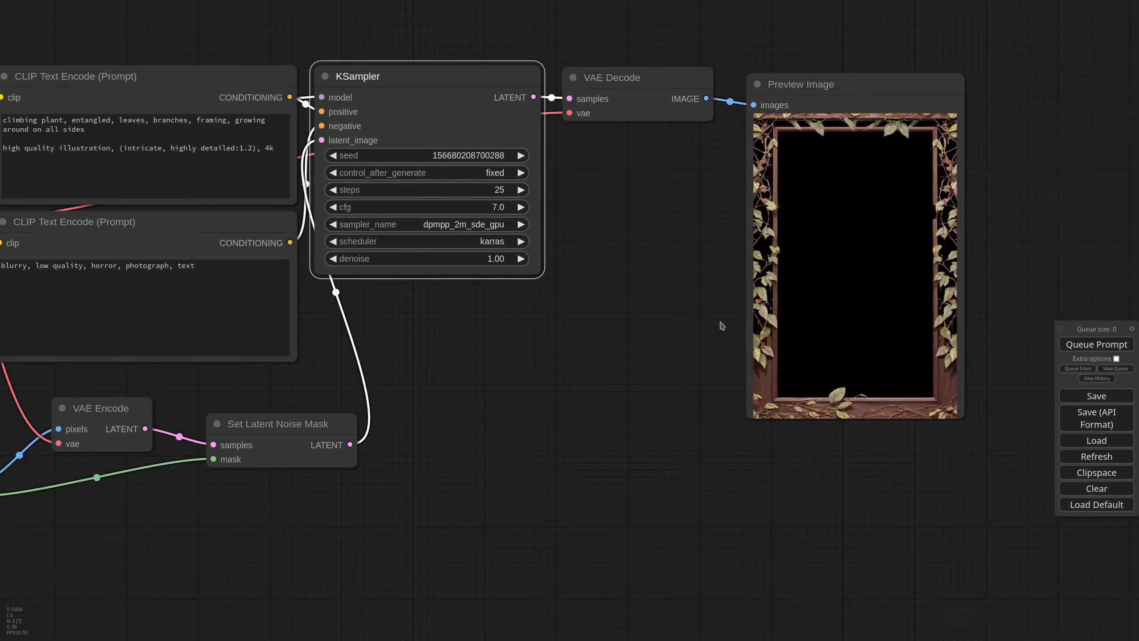
Add an Apply IPAdapter node fed by Load IPAdapter Model with ip-adapter_sd15.safetensors and a Load CLIP Vision node with the sd15 image encoder.
{"action": "scroll", "coordinate": [489, 310], "scroll_direction": "down", "scroll_amount": 5}
{"action": "double_click", "coordinate": [560, 208]}
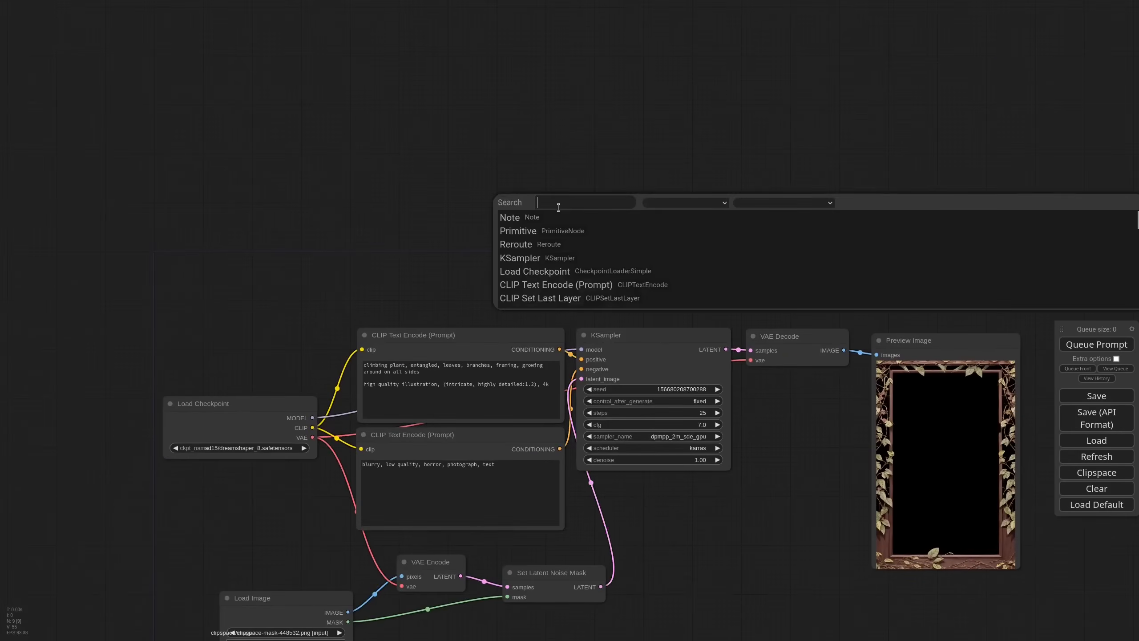
{"action": "type", "text": "ipad"}
{"action": "left_click", "coordinate": [578, 230]}
{"action": "left_click_drag", "start_coordinate": [629, 204], "coordinate": [458, 121]}
{"action": "left_click", "coordinate": [486, 157]}
{"action": "left_click_drag", "start_coordinate": [561, 117], "coordinate": [489, 127]}
{"action": "left_click", "coordinate": [470, 163]}
{"action": "left_click", "coordinate": [499, 299]}
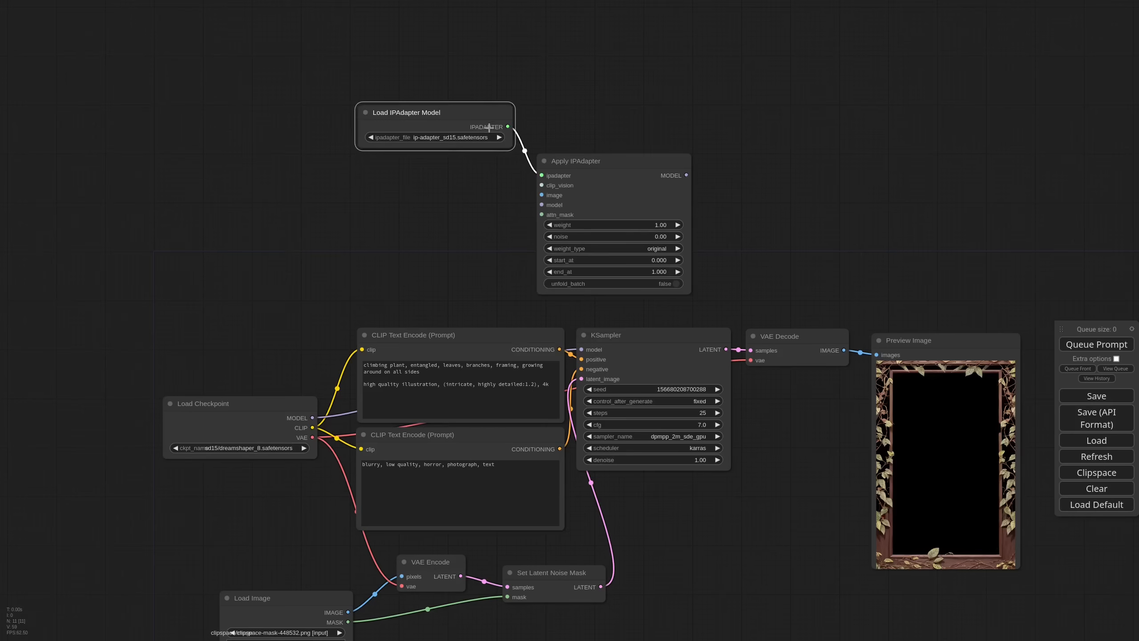
{"action": "left_click_drag", "start_coordinate": [542, 185], "coordinate": [423, 163]}
{"action": "left_click", "coordinate": [515, 203]}
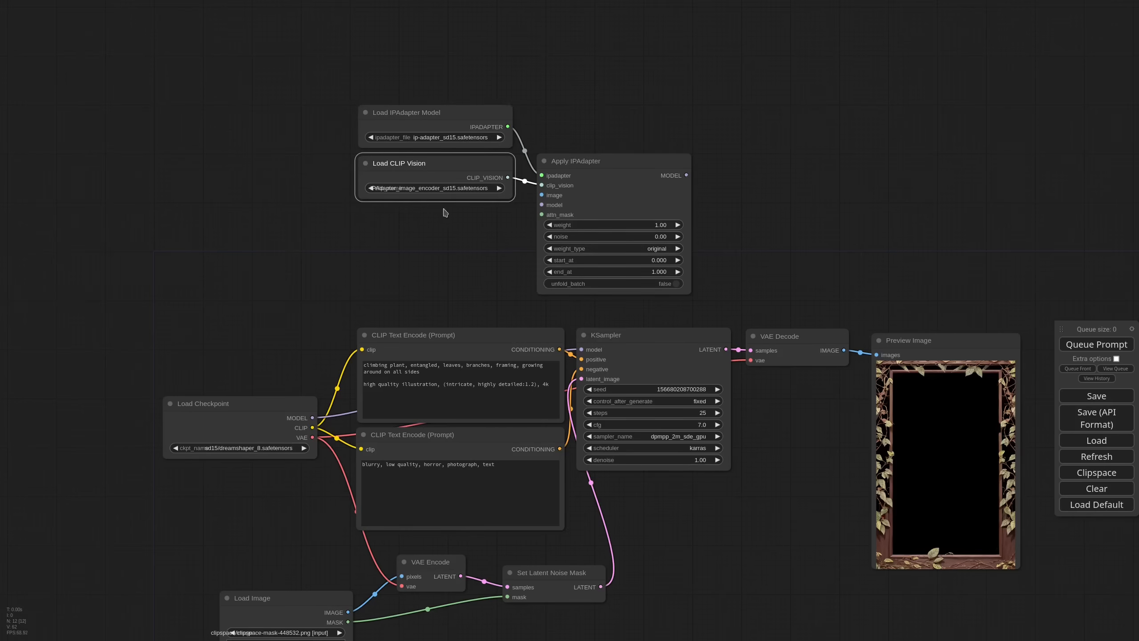
Feed a new Load Image node with tree_green.jpg into Apply IPAdapter's image input and arrange the IPAdapter nodes.
{"action": "left_click_drag", "start_coordinate": [542, 195], "coordinate": [470, 211]}
{"action": "left_click", "coordinate": [493, 265]}
{"action": "left_click", "coordinate": [540, 248]}
{"action": "type", "text": "tree"}
{"action": "left_click", "coordinate": [557, 272]}
{"action": "left_click_drag", "start_coordinate": [624, 158], "coordinate": [655, 125]}
{"action": "left_click_drag", "start_coordinate": [442, 112], "coordinate": [459, 58]}
{"action": "left_click_drag", "start_coordinate": [449, 163], "coordinate": [450, 112]}
{"action": "left_click_drag", "start_coordinate": [519, 212], "coordinate": [425, 159]}
{"action": "left_click_drag", "start_coordinate": [529, 175], "coordinate": [572, 163]}
{"action": "left_click_drag", "start_coordinate": [533, 320], "coordinate": [484, 304]}
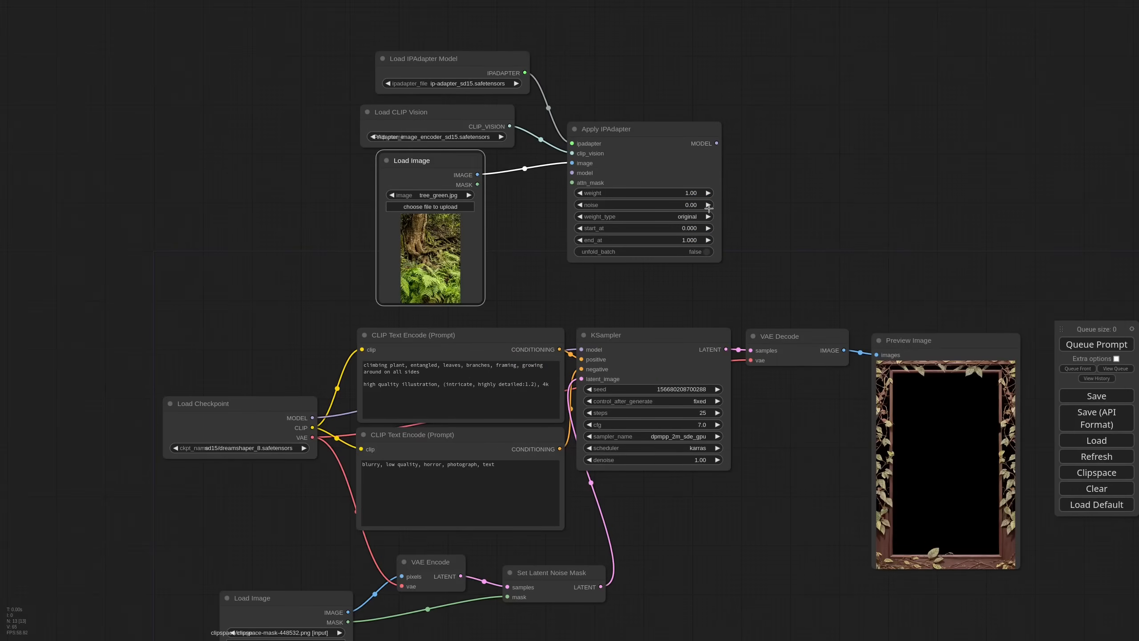
Set the IPAdapter weight to 0.6, route the checkpoint model through it to the KSampler, and connect the frame mask to attn_mask.
{"action": "scroll", "coordinate": [708, 208], "scroll_direction": "up", "scroll_amount": 3}
{"action": "left_click", "coordinate": [686, 193]}
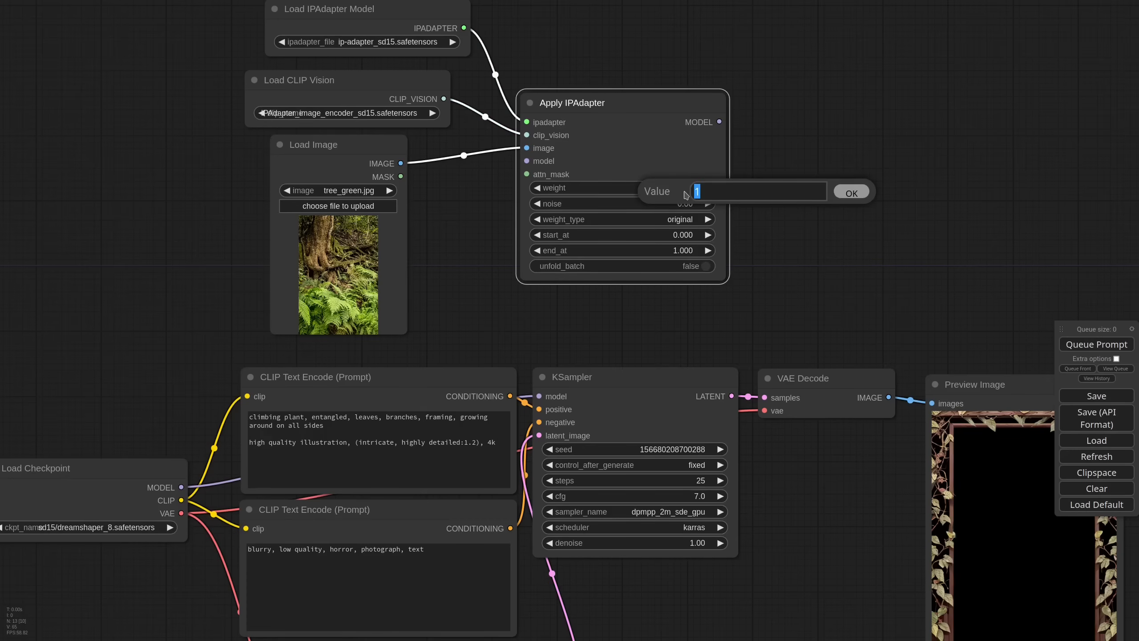
{"action": "type", "text": ".6"}
{"action": "key", "text": "Return"}
{"action": "scroll", "coordinate": [553, 253], "scroll_direction": "down", "scroll_amount": 3}
{"action": "left_click_drag", "start_coordinate": [274, 429], "coordinate": [533, 184]}
{"action": "left_click_drag", "start_coordinate": [678, 155], "coordinate": [542, 361]}
{"action": "left_click_drag", "start_coordinate": [309, 632], "coordinate": [533, 194]}
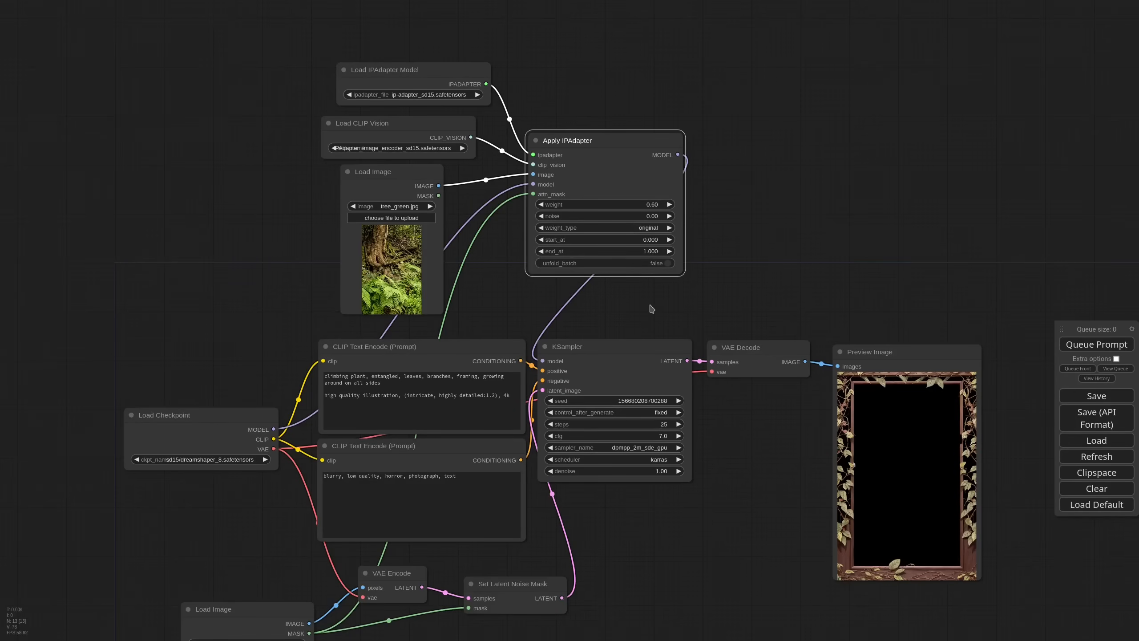
Generate the plant frame with the IPAdapter applied.
{"action": "scroll", "coordinate": [785, 291], "scroll_direction": "down", "scroll_amount": 1}
{"action": "left_click_drag", "start_coordinate": [778, 446], "coordinate": [622, 367]}
{"action": "left_click", "coordinate": [1084, 347]}
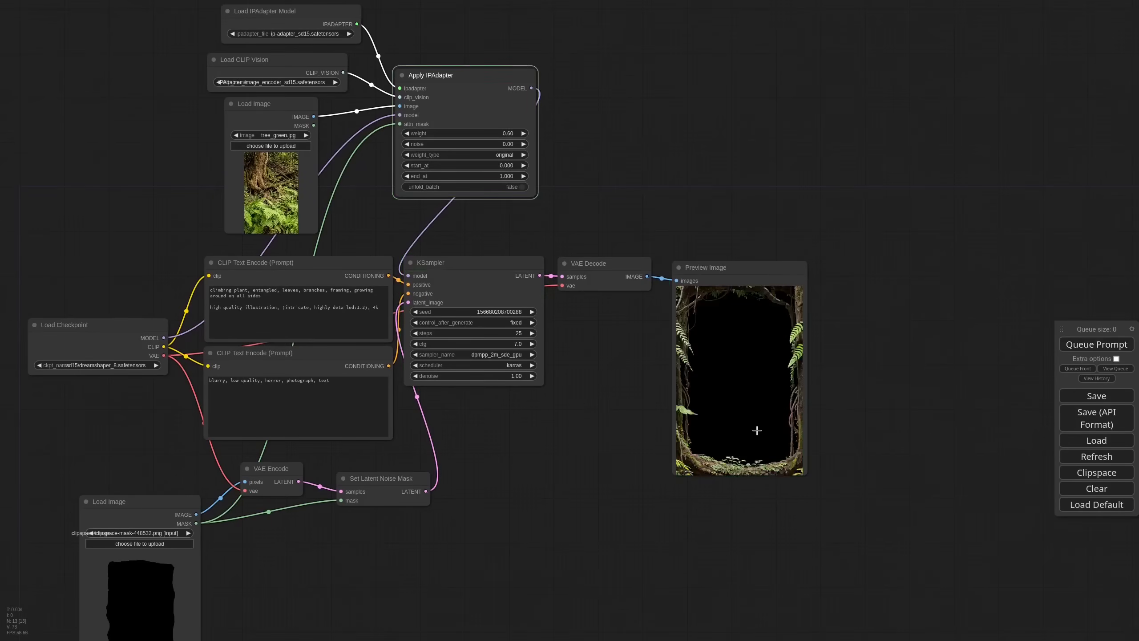
{"action": "scroll", "coordinate": [771, 357], "scroll_direction": "up", "scroll_amount": 7}
{"action": "left_click", "coordinate": [305, 269]}
{"action": "left_click", "coordinate": [1094, 344]}
{"action": "left_click_drag", "start_coordinate": [486, 306], "coordinate": [534, 274]}
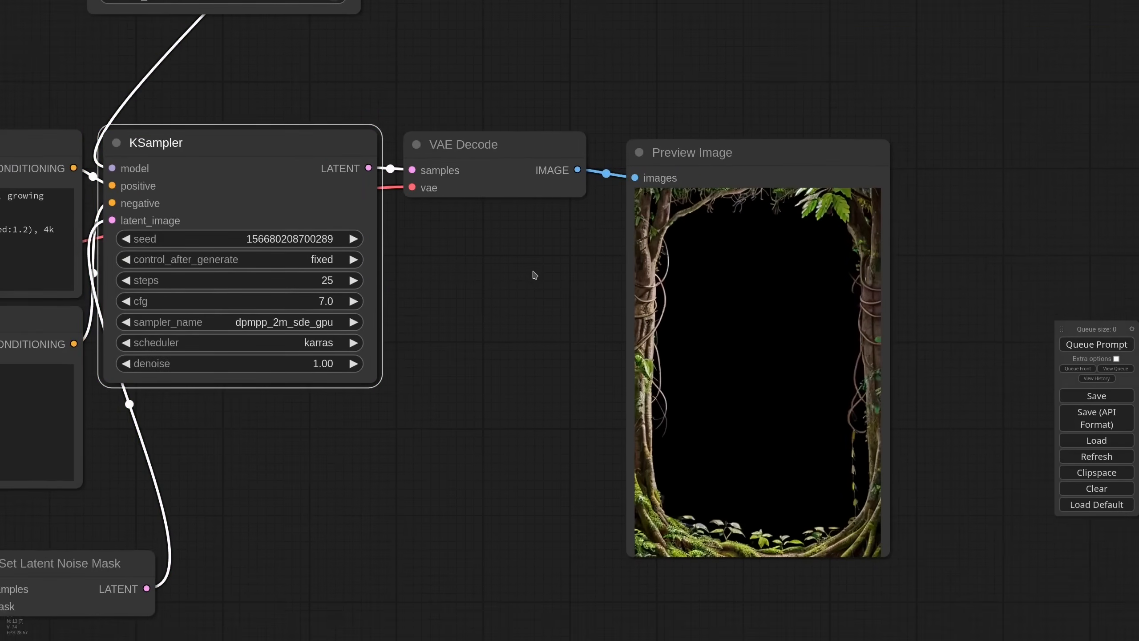
{"action": "scroll", "coordinate": [534, 275], "scroll_direction": "down", "scroll_amount": 1}
{"action": "left_click", "coordinate": [370, 242]}
{"action": "left_click", "coordinate": [1095, 345]}
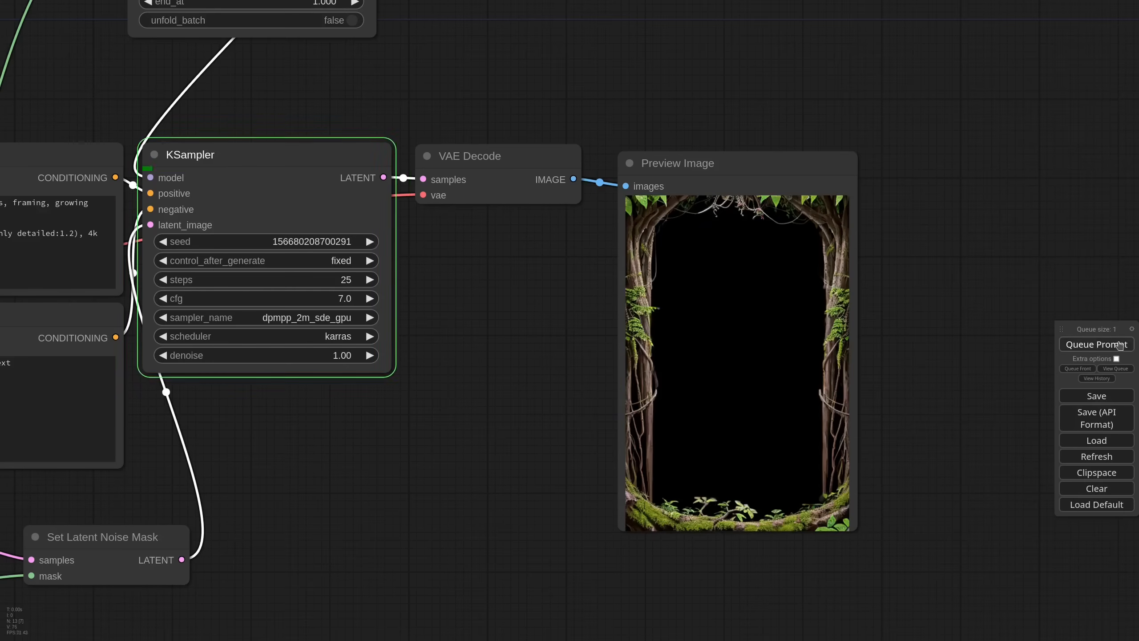
{"action": "left_click", "coordinate": [369, 242]}
{"action": "left_click", "coordinate": [1094, 347]}
{"action": "left_click", "coordinate": [369, 241]}
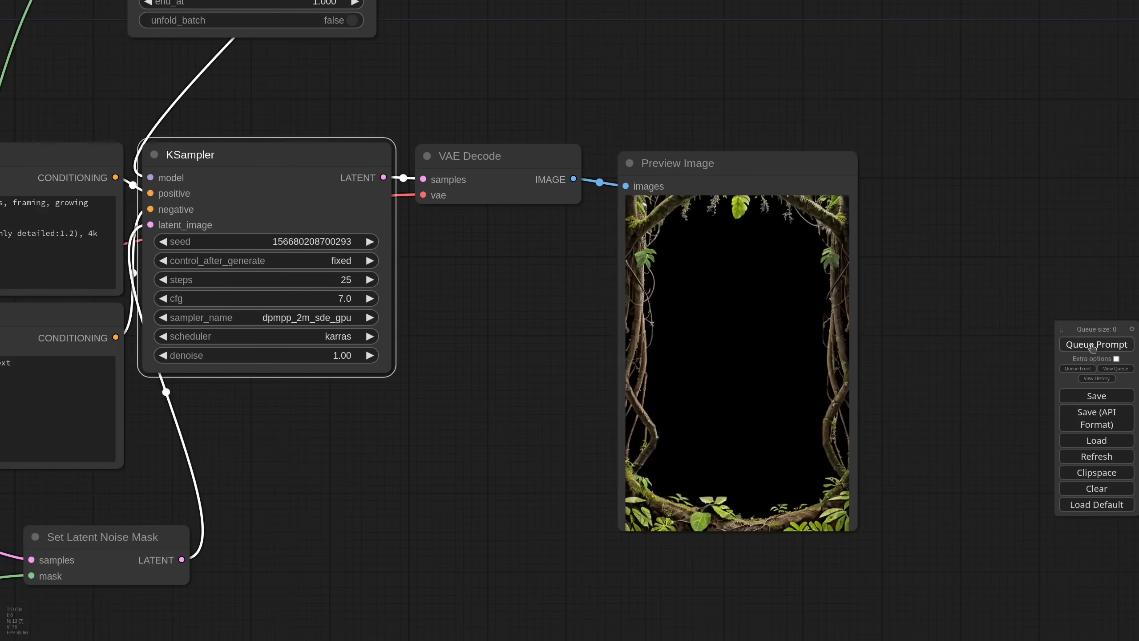
{"action": "left_click", "coordinate": [1093, 346]}
{"action": "left_click", "coordinate": [370, 241]}
{"action": "left_click", "coordinate": [1094, 346]}
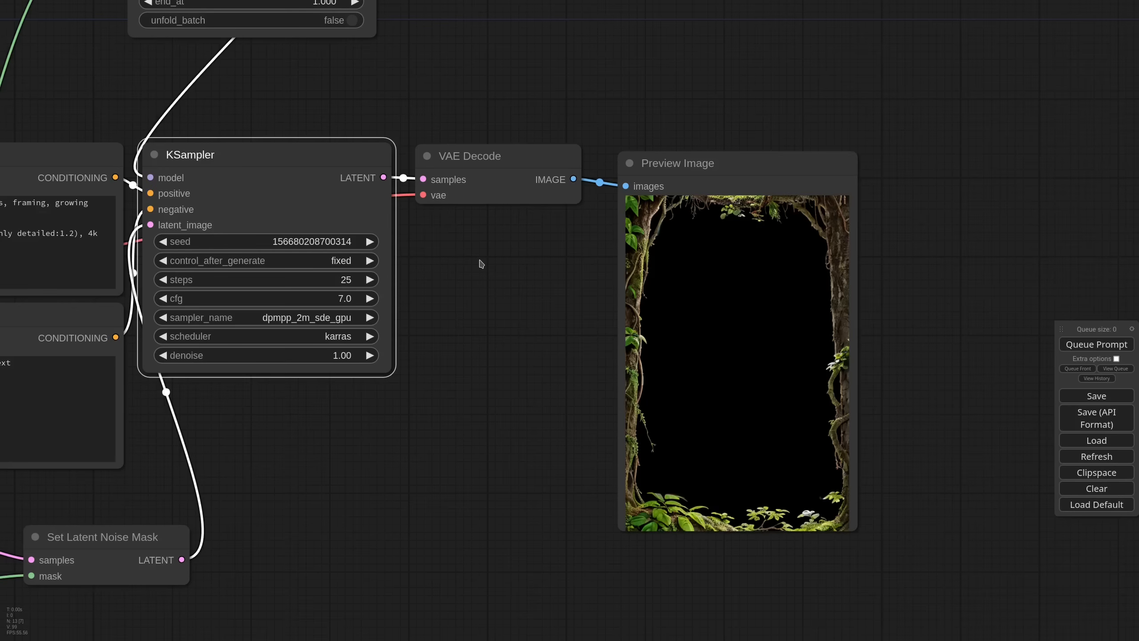
Add an Upscale Image (using Model) node fed by the VAE Decode image and a Load Upscale Model node with 4x_foolhardy_Remacri.pth.
{"action": "scroll", "coordinate": [481, 263], "scroll_direction": "down", "scroll_amount": 5}
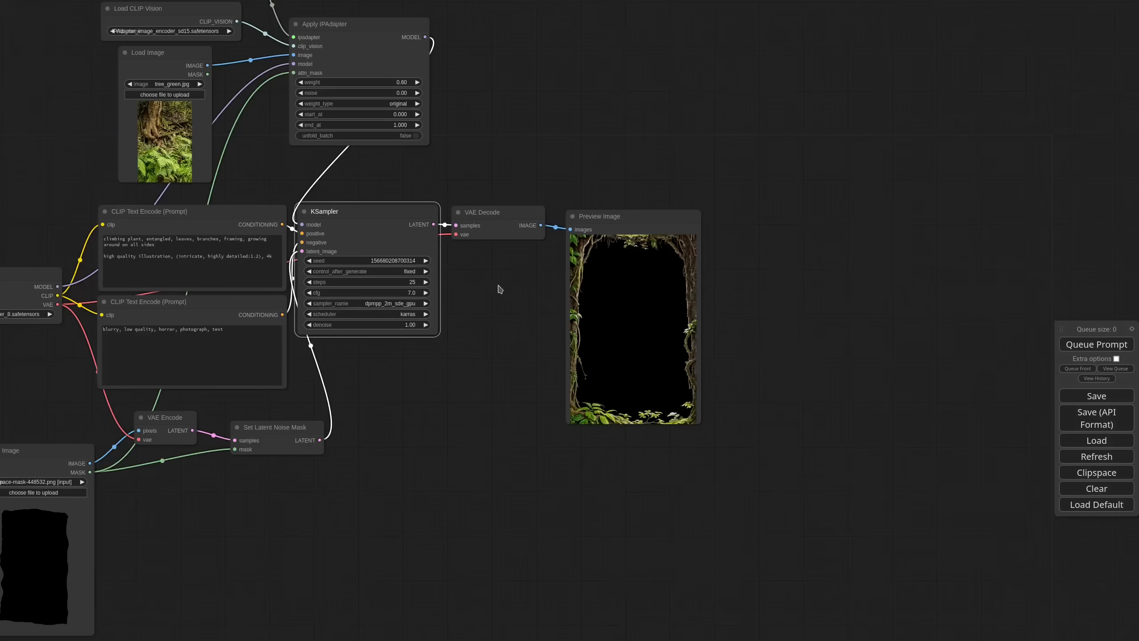
{"action": "double_click", "coordinate": [521, 219]}
{"action": "type", "text": "imageup"}
{"action": "key", "text": "Return"}
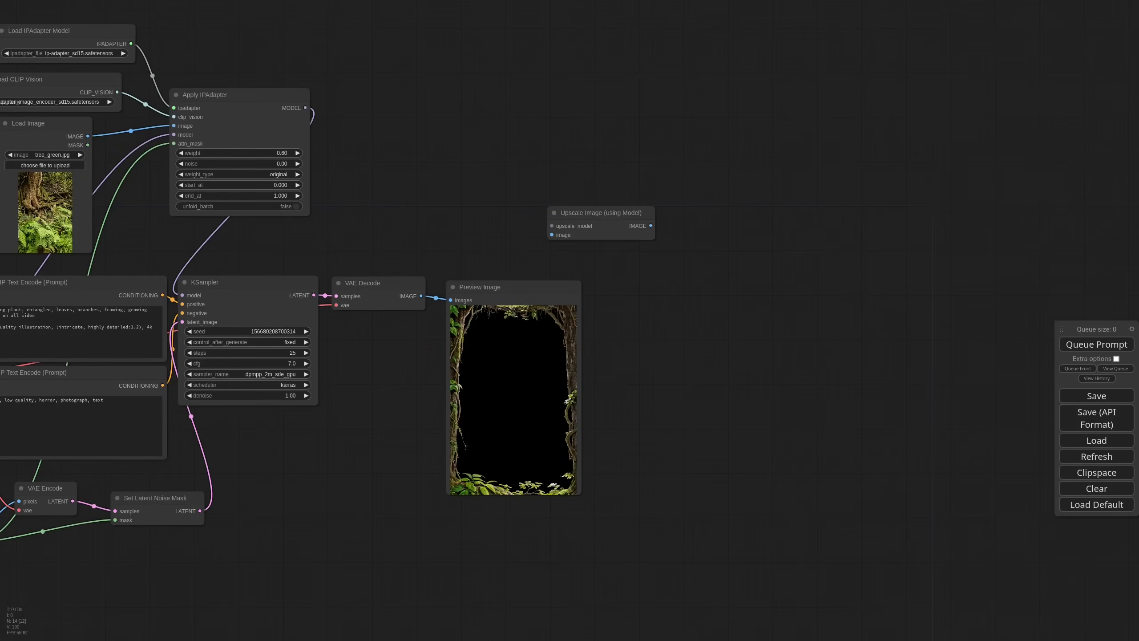
{"action": "left_click_drag", "start_coordinate": [552, 226], "coordinate": [474, 200]}
{"action": "left_click", "coordinate": [503, 241]}
{"action": "left_click", "coordinate": [469, 209]}
{"action": "left_click", "coordinate": [514, 290]}
{"action": "left_click_drag", "start_coordinate": [421, 296], "coordinate": [552, 234]}
Add an Upscale Image By node using lanczos at scale 0.5 and feed it into a VAE Encode with the checkpoint's VAE.
{"action": "double_click", "coordinate": [701, 222]}
{"action": "type", "text": "scale"}
{"action": "left_click", "coordinate": [709, 271]}
{"action": "left_click_drag", "start_coordinate": [650, 226], "coordinate": [804, 215]}
{"action": "left_click", "coordinate": [816, 248]}
{"action": "type", "text": "0.5"}
{"action": "key", "text": "Return"}
{"action": "left_click", "coordinate": [799, 259]}
{"action": "left_click_drag", "start_coordinate": [730, 308], "coordinate": [834, 289]}
{"action": "scroll", "coordinate": [835, 289], "scroll_direction": "down", "scroll_amount": 2}
{"action": "left_click_drag", "start_coordinate": [178, 345], "coordinate": [903, 210]}
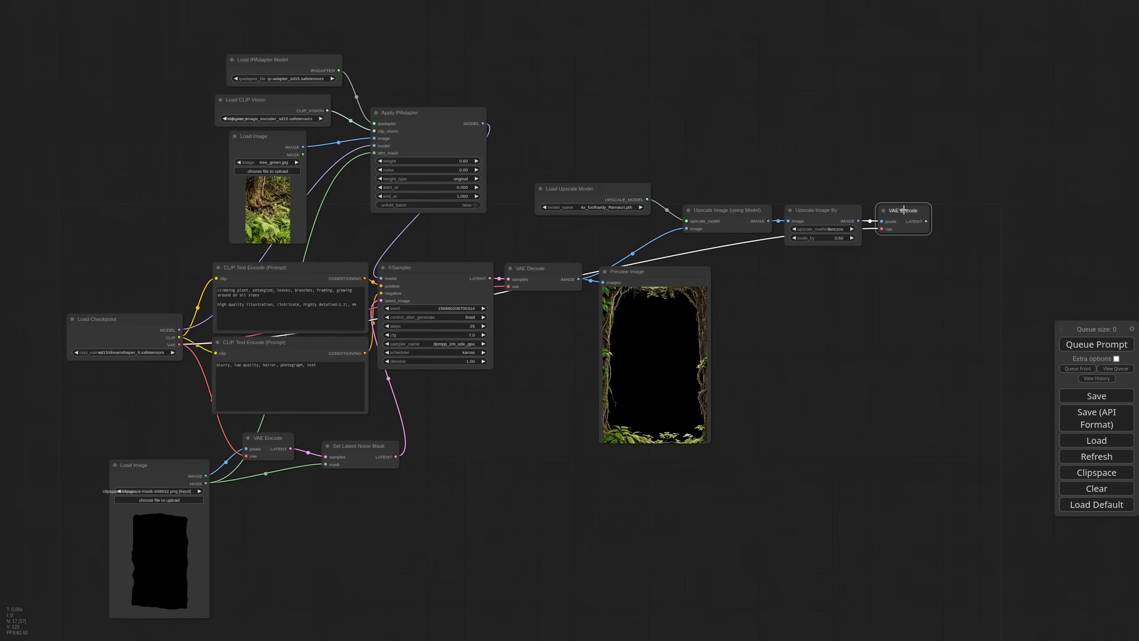
Duplicate the KSampler with its input connections and feed the upscaled image's VAE Encode into its latent_image.
{"action": "left_click", "coordinate": [447, 270]}
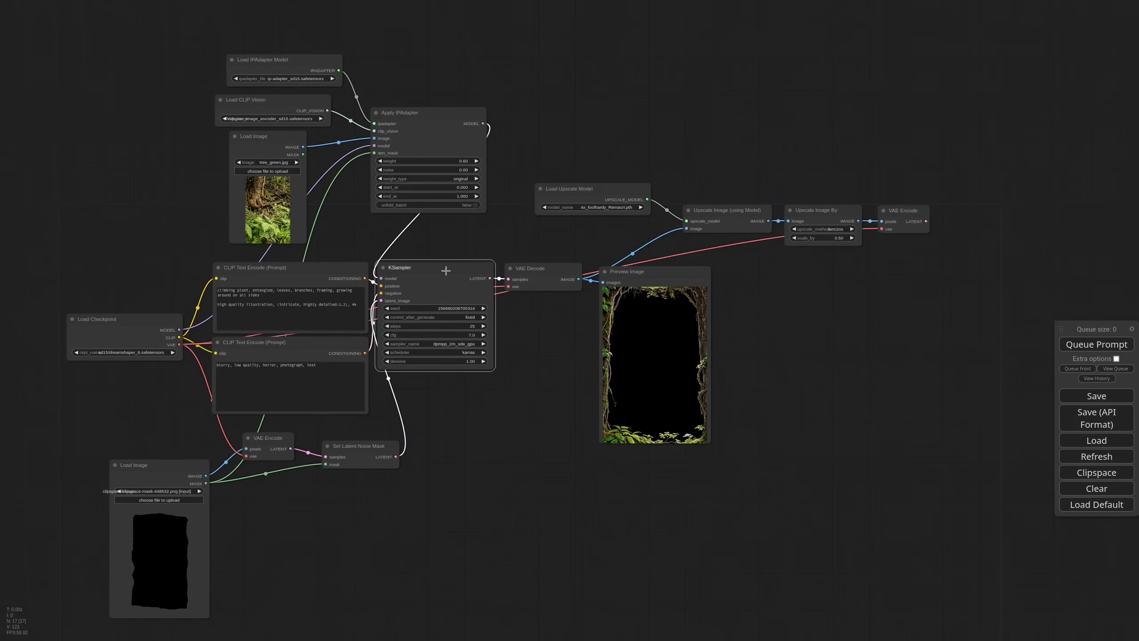
{"action": "left_click", "coordinate": [951, 261]}
{"action": "key", "text": "ctrl+shift+v"}
{"action": "left_click_drag", "start_coordinate": [1001, 240], "coordinate": [991, 184]}
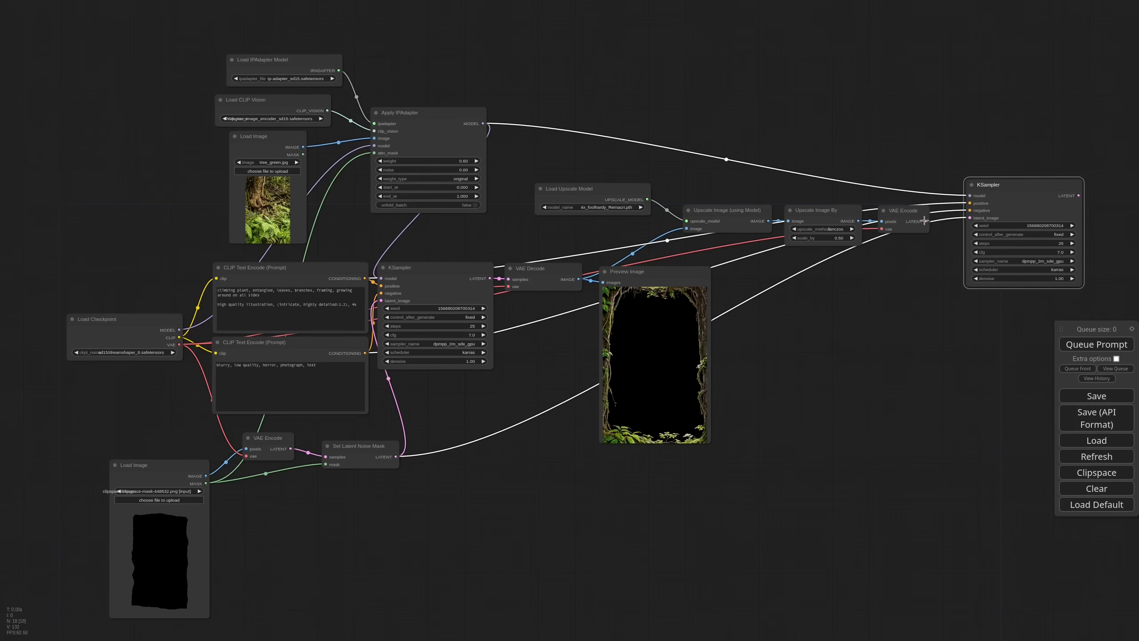
{"action": "left_click_drag", "start_coordinate": [926, 221], "coordinate": [989, 216]}
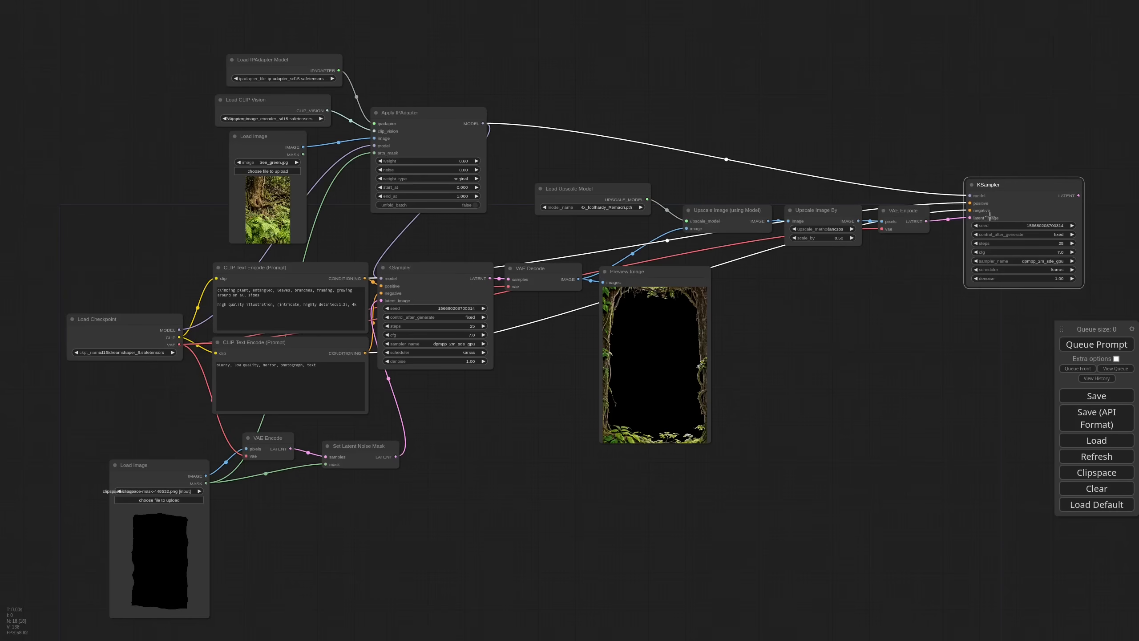
{"action": "left_click", "coordinate": [1051, 278]}
{"action": "type", "text": "0.45"}
{"action": "key", "text": "Return"}
{"action": "left_click_drag", "start_coordinate": [1027, 357], "coordinate": [835, 372]}
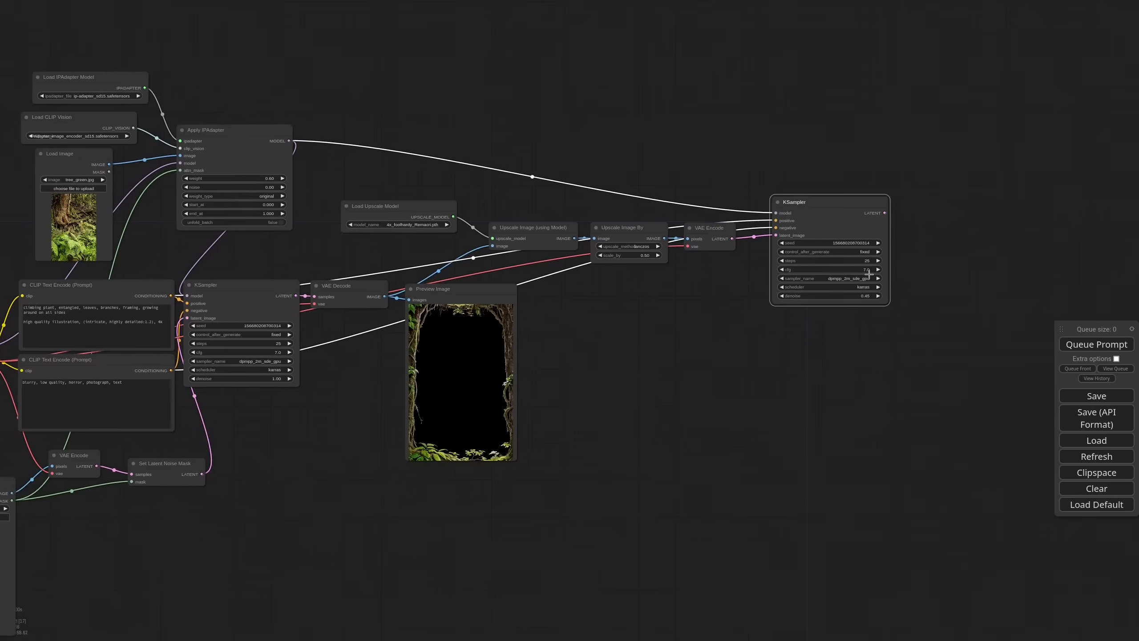
{"action": "scroll", "coordinate": [749, 267], "scroll_direction": "up", "scroll_amount": 8}
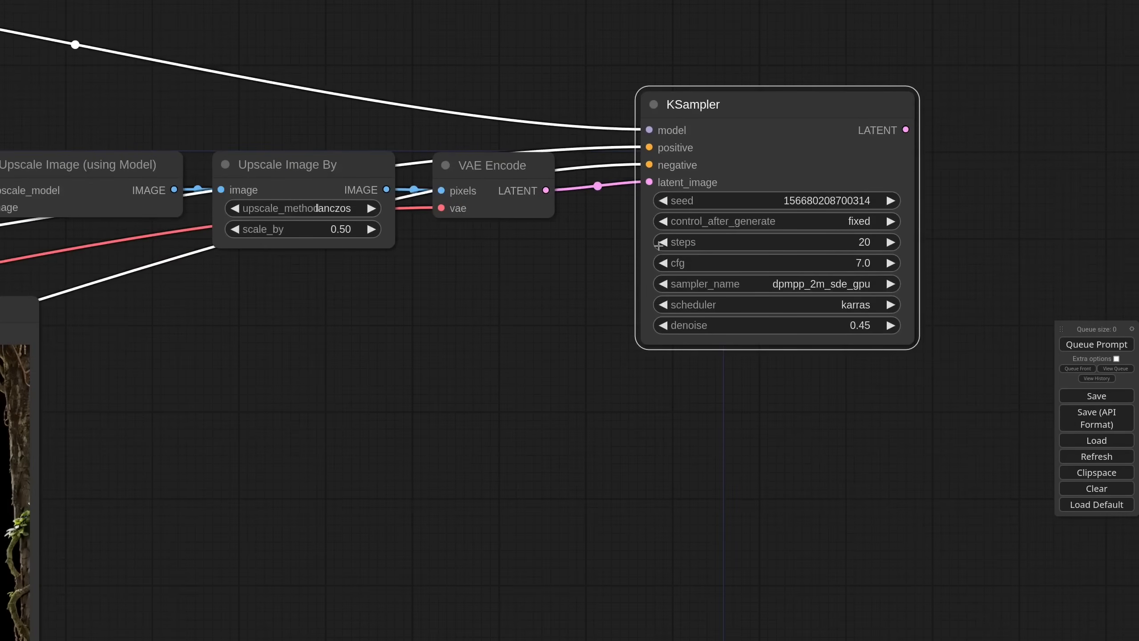
{"action": "left_click_drag", "start_coordinate": [765, 200], "coordinate": [835, 198]}
{"action": "left_click", "coordinate": [830, 284]}
{"action": "left_click", "coordinate": [844, 438]}
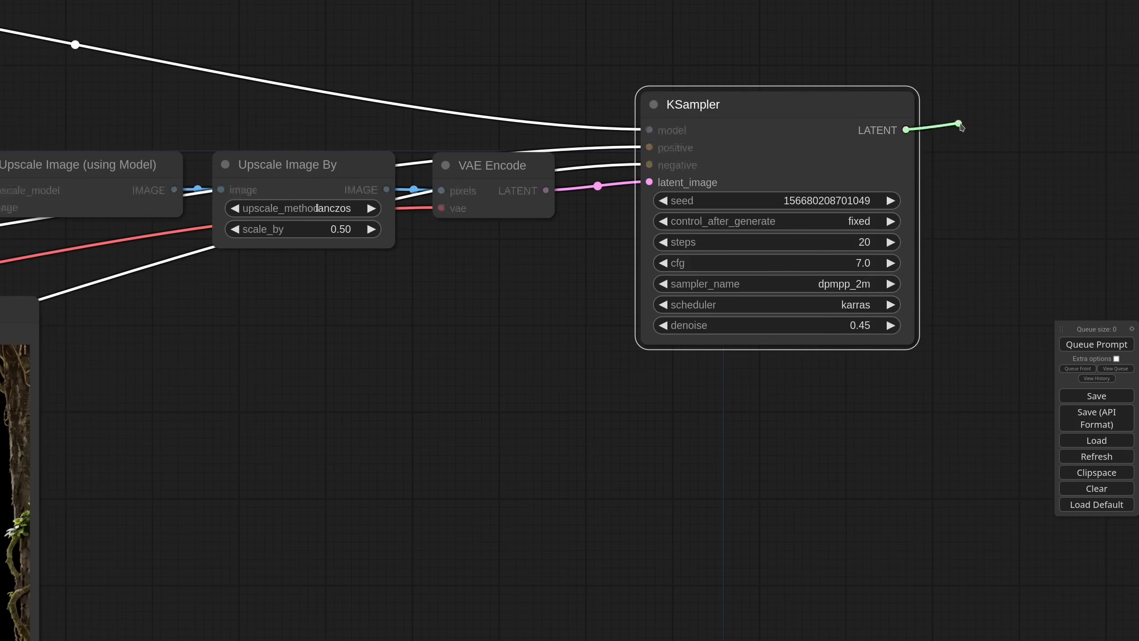
Add a VAE Decode using the checkpoint's VAE and a Preview Image after the second KSampler, and generate the upscaled frame.
{"action": "scroll", "coordinate": [970, 267], "scroll_direction": "down", "scroll_amount": 10}
{"action": "left_click_drag", "start_coordinate": [129, 350], "coordinate": [969, 223]}
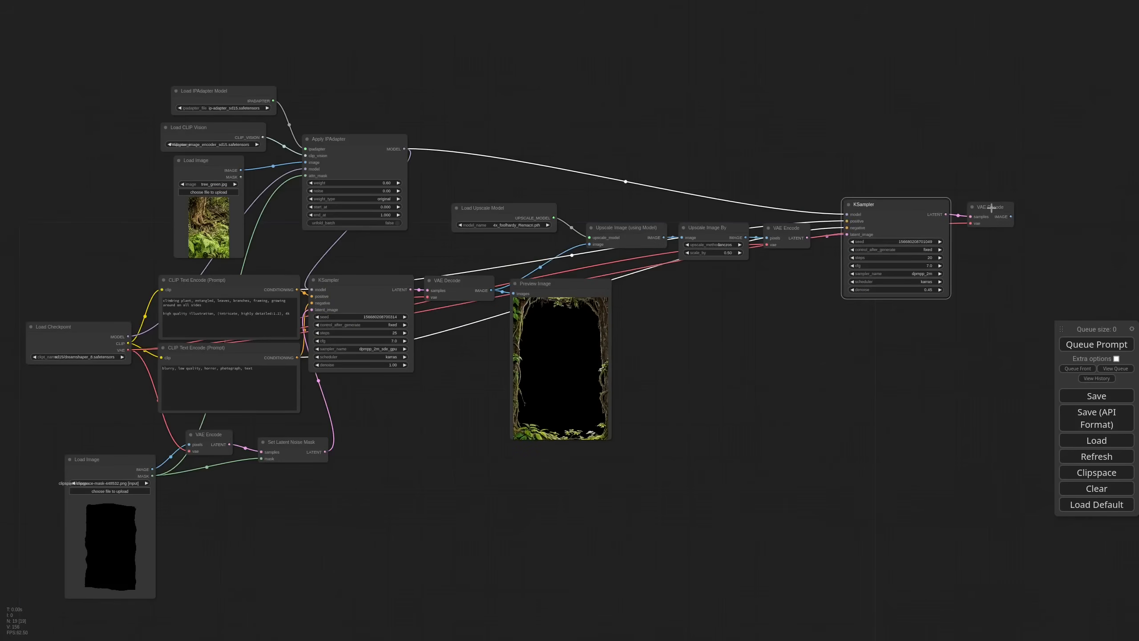
{"action": "left_click", "coordinate": [985, 208]}
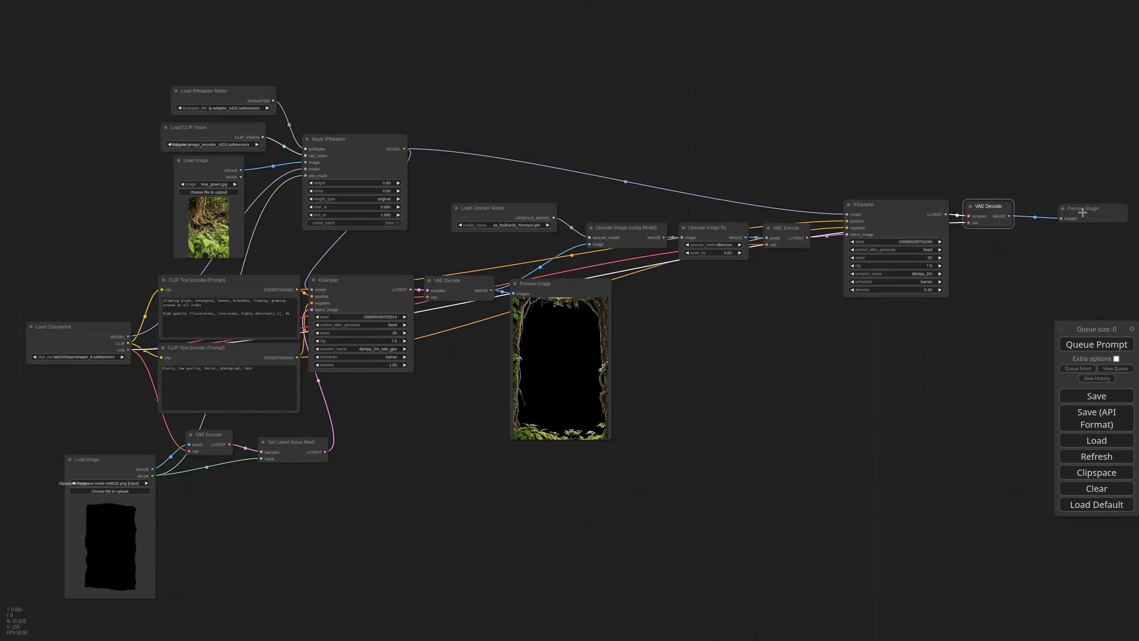
{"action": "left_click_drag", "start_coordinate": [1081, 207], "coordinate": [994, 243]}
{"action": "scroll", "coordinate": [946, 341], "scroll_direction": "down", "scroll_amount": 6}
{"action": "left_click_drag", "start_coordinate": [947, 341], "coordinate": [771, 292]}
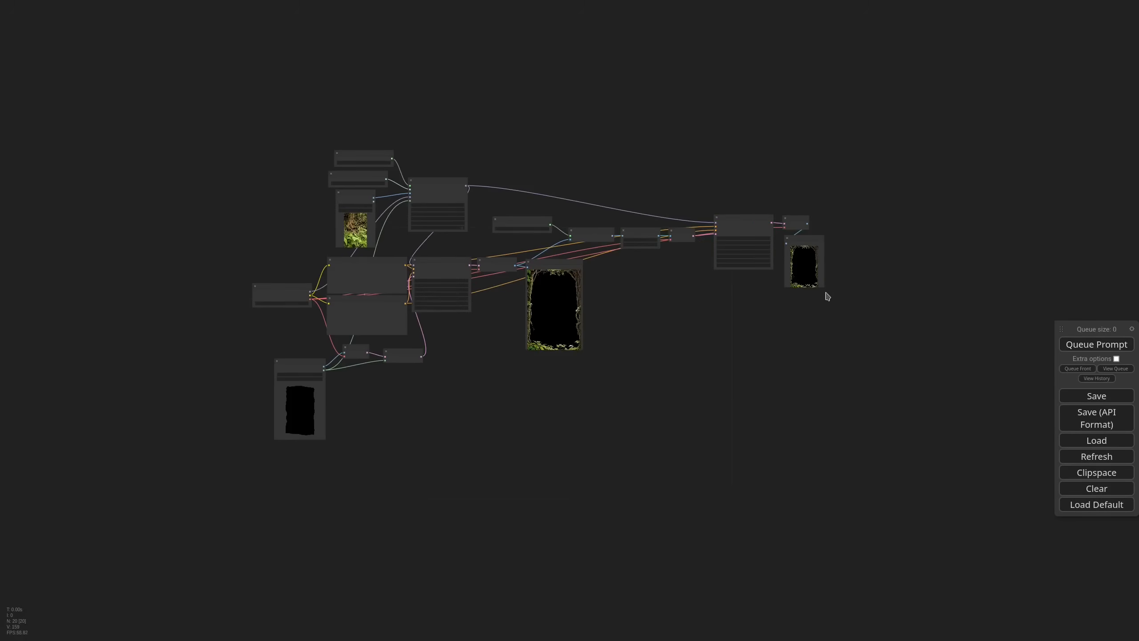
{"action": "scroll", "coordinate": [931, 312], "scroll_direction": "up", "scroll_amount": 5}
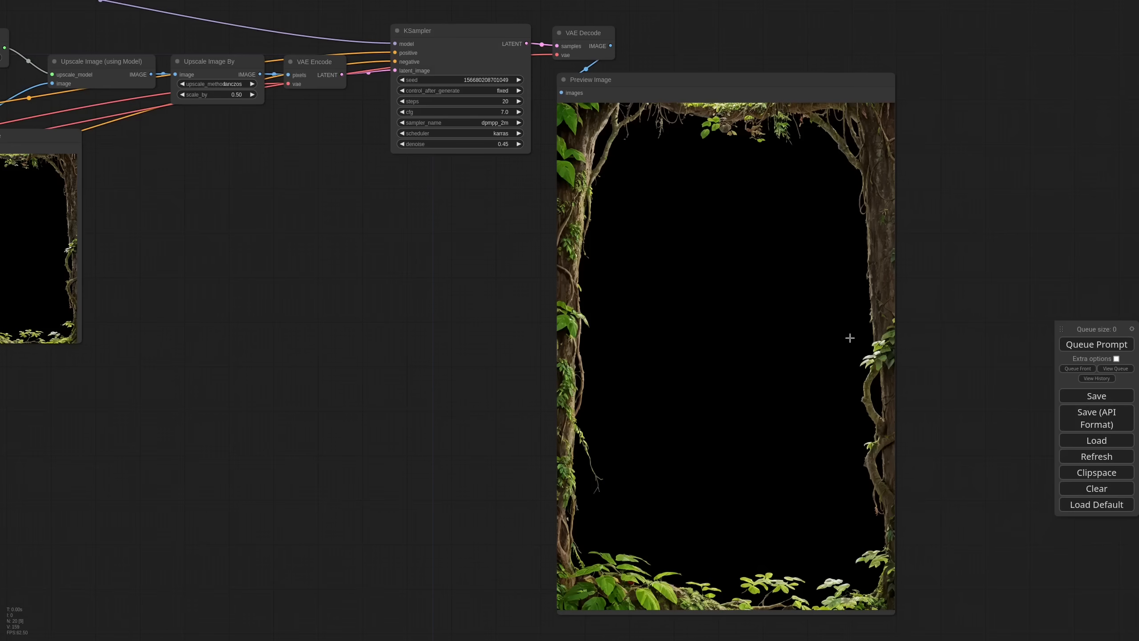
{"action": "scroll", "coordinate": [764, 305], "scroll_direction": "down", "scroll_amount": 4}
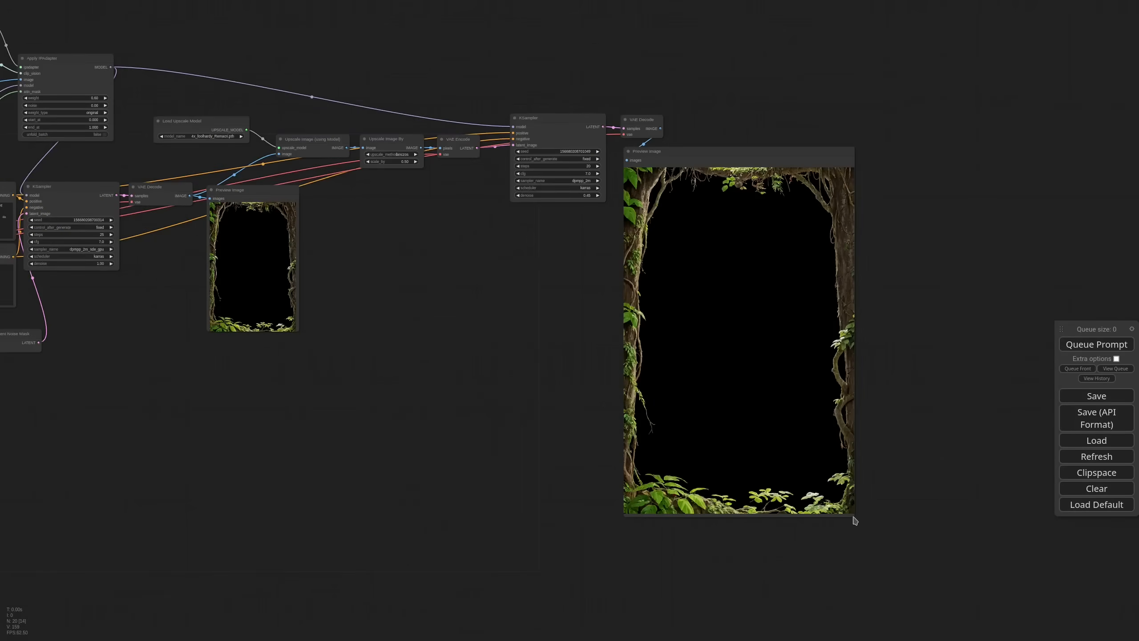
Add a GroundingDinoSAMSegment node and feed its sam_model from a SAMModelLoader set to sam_vit_h (2.56GB).
{"action": "left_click_drag", "start_coordinate": [755, 94], "coordinate": [694, 158]}
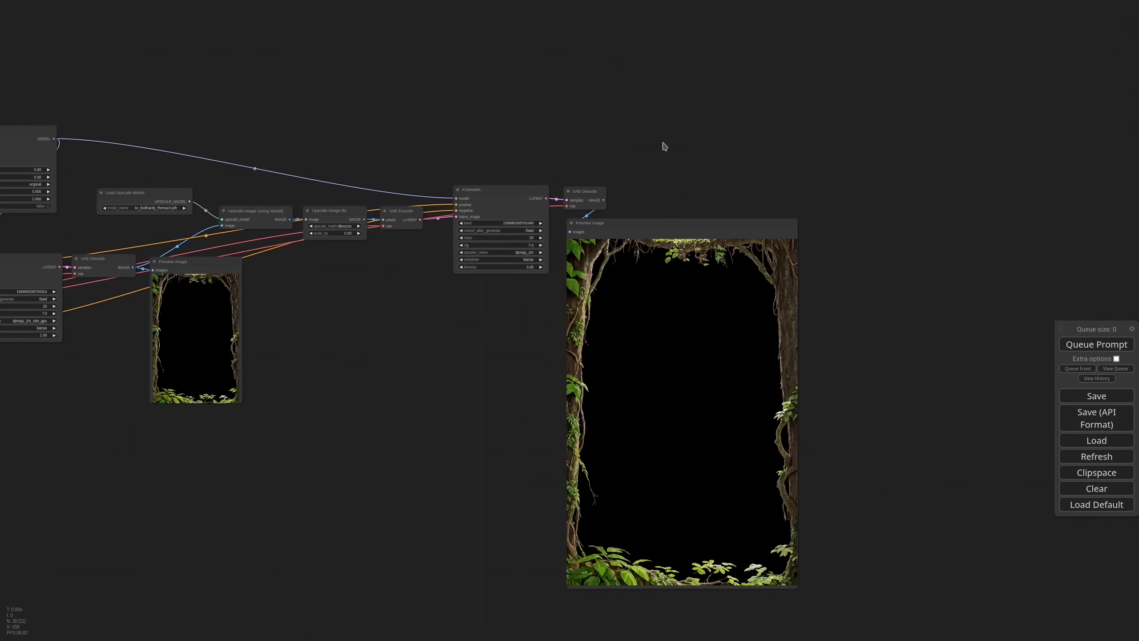
{"action": "double_click", "coordinate": [633, 140]}
{"action": "type", "text": "ground"}
{"action": "left_click", "coordinate": [725, 179]}
{"action": "scroll", "coordinate": [697, 123], "scroll_direction": "up", "scroll_amount": 8}
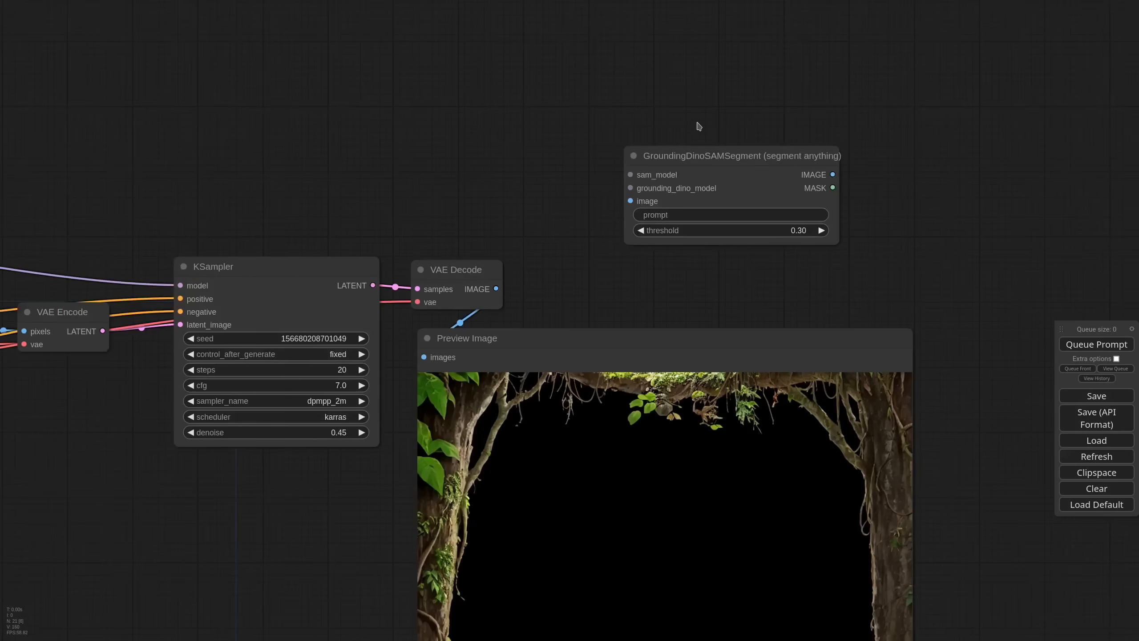
{"action": "left_click_drag", "start_coordinate": [630, 175], "coordinate": [543, 96]}
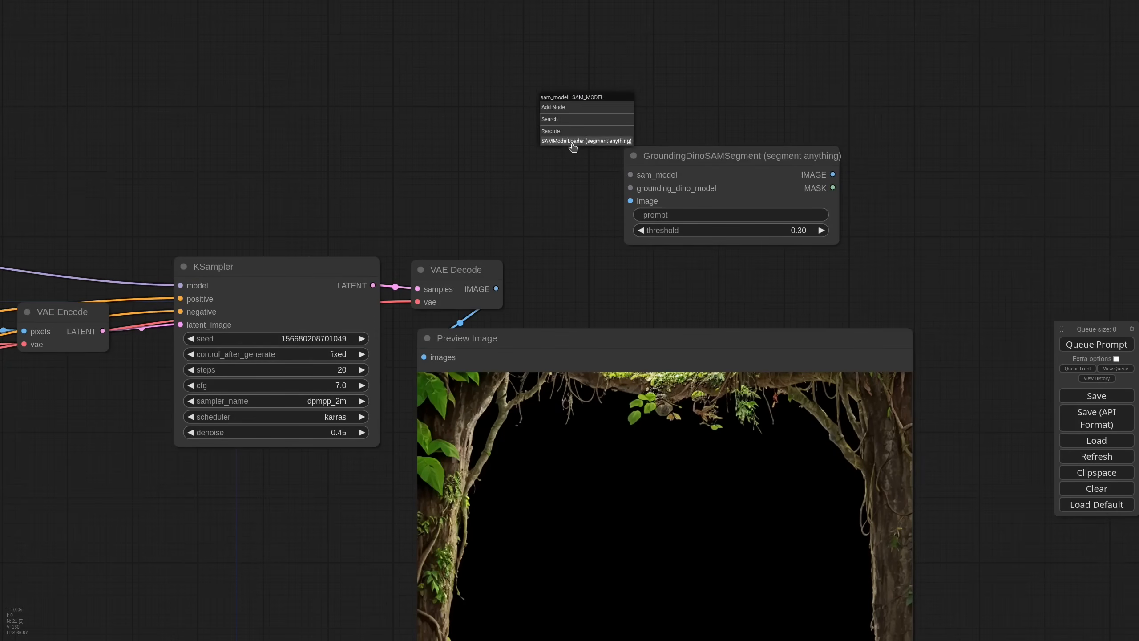
{"action": "left_click", "coordinate": [573, 142]}
{"action": "left_click_drag", "start_coordinate": [628, 88], "coordinate": [453, 80]}
{"action": "left_click", "coordinate": [528, 112]}
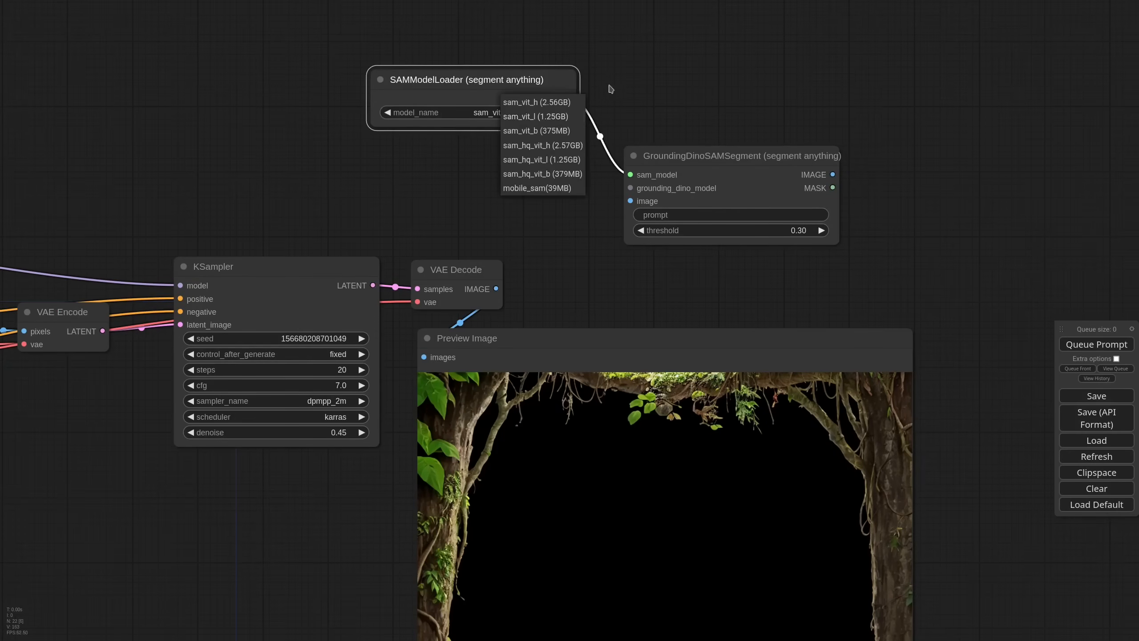
{"action": "left_click", "coordinate": [553, 105]}
Feed the segment node's grounding_dino_model from a GroundingDinoModelLoader set to GroundingDINO_SwinB (938MB).
{"action": "left_click_drag", "start_coordinate": [630, 187], "coordinate": [528, 166]}
{"action": "left_click", "coordinate": [563, 202]}
{"action": "left_click_drag", "start_coordinate": [640, 158], "coordinate": [480, 149]}
{"action": "left_click", "coordinate": [557, 179]}
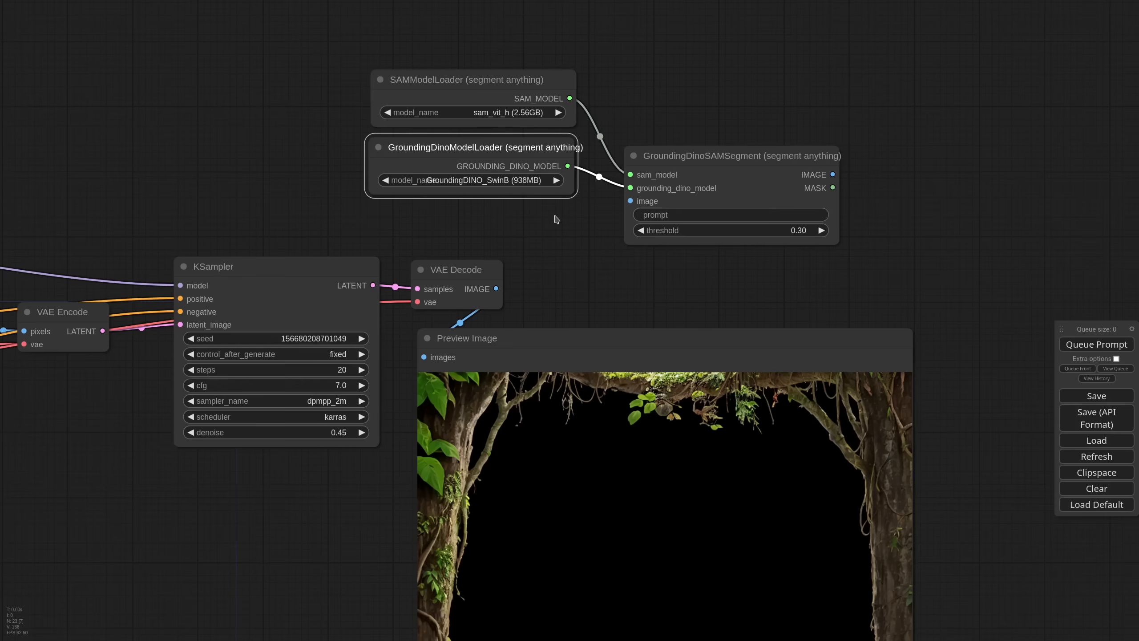
Connect the upscaled VAE Decode image to the segment node and set its prompt to "black background".
{"action": "left_click_drag", "start_coordinate": [495, 288], "coordinate": [665, 199]}
{"action": "left_click", "coordinate": [726, 214]}
{"action": "type", "text": "black background"}
{"action": "key", "text": "Return"}
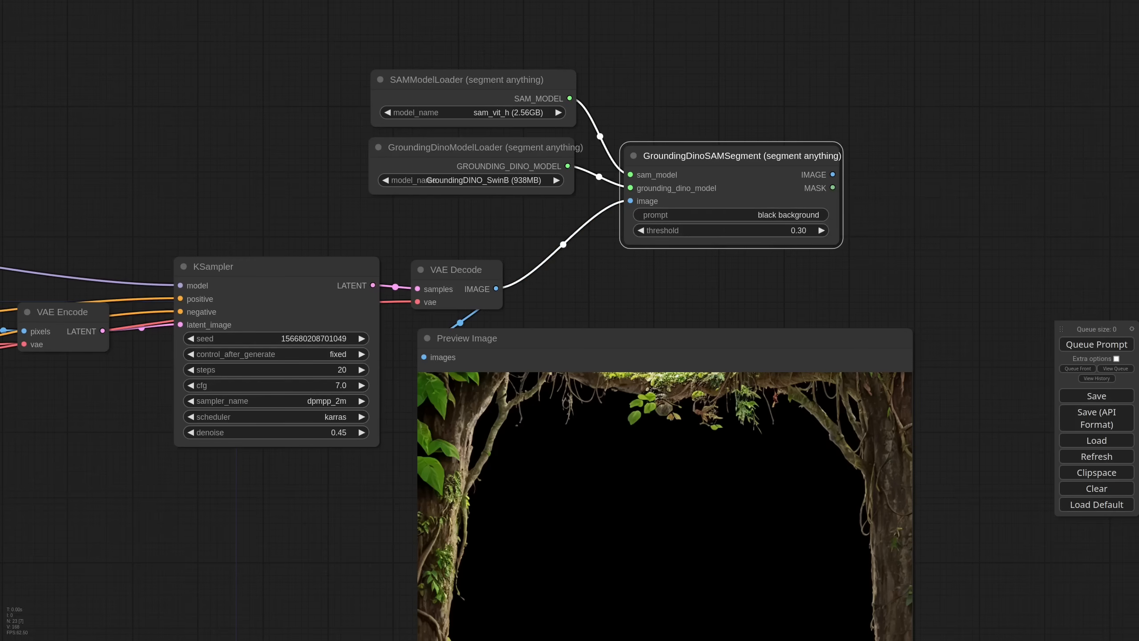
Add a GrowMask node with expand -2 and feed it the segment node's mask.
{"action": "left_click_drag", "start_coordinate": [875, 231], "coordinate": [646, 287]}
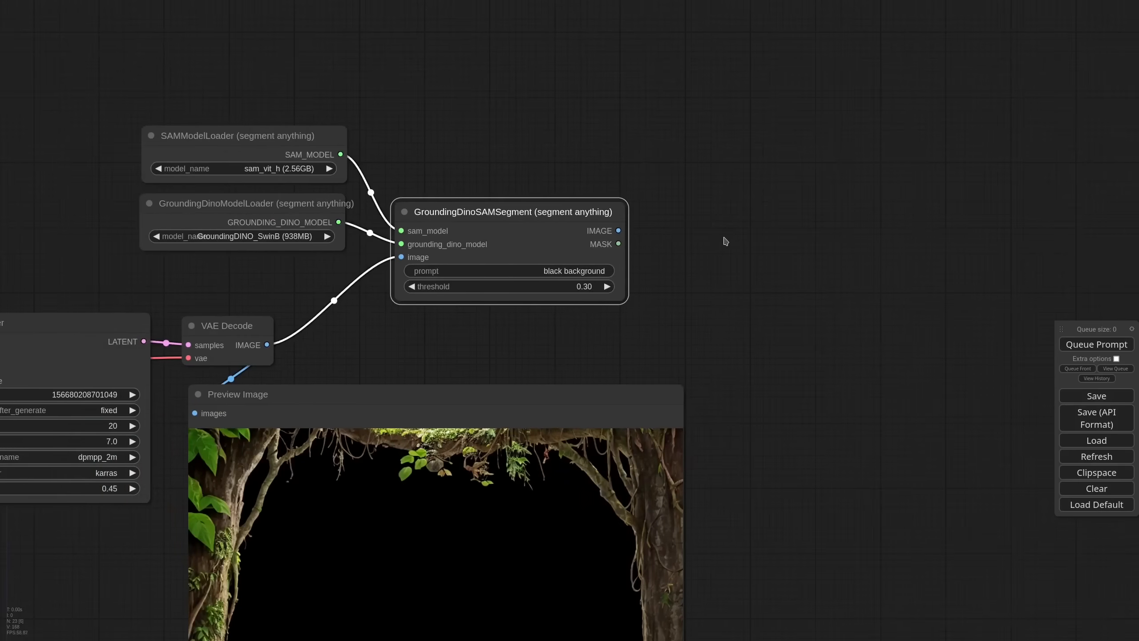
{"action": "double_click", "coordinate": [725, 242]}
{"action": "type", "text": "gro"}
{"action": "key", "text": "Return"}
{"action": "left_click_drag", "start_coordinate": [766, 247], "coordinate": [758, 247]}
{"action": "left_click_drag", "start_coordinate": [619, 244], "coordinate": [660, 230]}
Add a Mask Blur node with amount 9 and feed it the GrowMask output.
{"action": "double_click", "coordinate": [815, 225]}
{"action": "type", "text": "blur"}
{"action": "left_click", "coordinate": [786, 255]}
{"action": "left_click_drag", "start_coordinate": [1019, 258], "coordinate": [951, 259]}
{"action": "left_click_drag", "start_coordinate": [784, 230], "coordinate": [821, 231]}
{"action": "left_click", "coordinate": [915, 247]}
{"action": "type", "text": "9"}
{"action": "key", "text": "Return"}
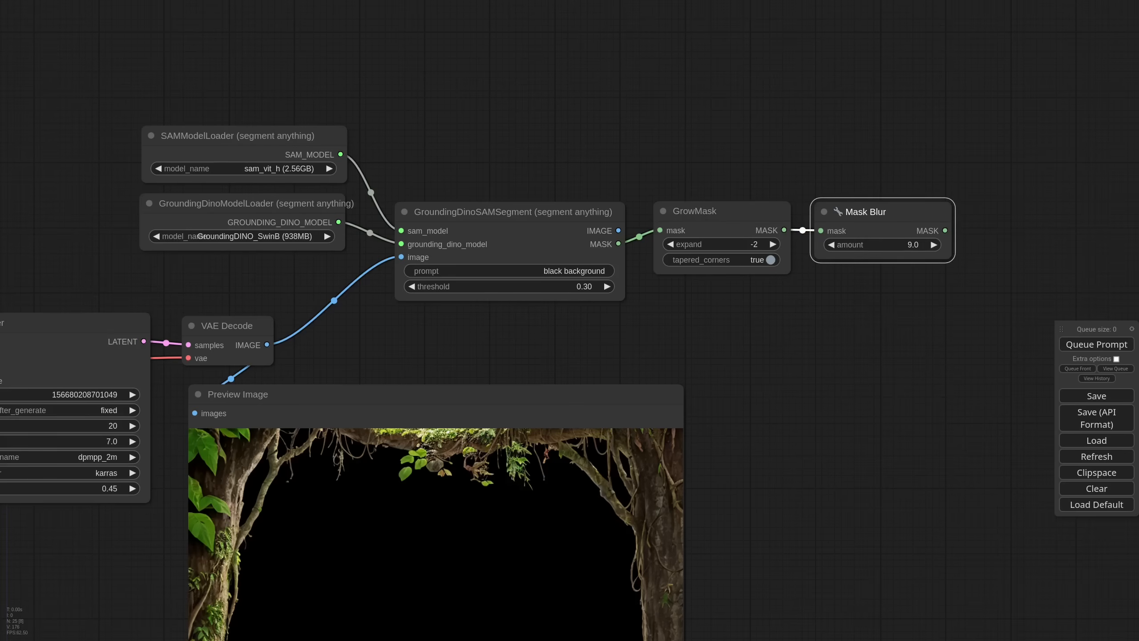
Add a Mask Preview node fed by the blurred mask and run the workflow.
{"action": "left_click_drag", "start_coordinate": [1007, 308], "coordinate": [676, 262]}
{"action": "double_click", "coordinate": [676, 260]}
{"action": "left_click", "coordinate": [650, 292]}
{"action": "left_click_drag", "start_coordinate": [615, 184], "coordinate": [683, 267]}
{"action": "left_click", "coordinate": [1100, 346]}
Enlarge the Mask Preview node and place it beside the upscaled image preview to examine the mask.
{"action": "left_click_drag", "start_coordinate": [812, 416], "coordinate": [872, 541]}
{"action": "scroll", "coordinate": [657, 454], "scroll_direction": "down", "scroll_amount": 4}
{"action": "left_click_drag", "start_coordinate": [608, 511], "coordinate": [529, 345]}
{"action": "scroll", "coordinate": [528, 345], "scroll_direction": "down", "scroll_amount": 1}
{"action": "scroll", "coordinate": [590, 316], "scroll_direction": "down", "scroll_amount": 3}
{"action": "left_click_drag", "start_coordinate": [617, 215], "coordinate": [555, 223]}
{"action": "scroll", "coordinate": [555, 223], "scroll_direction": "up", "scroll_amount": 2}
{"action": "scroll", "coordinate": [555, 223], "scroll_direction": "down", "scroll_amount": 2}
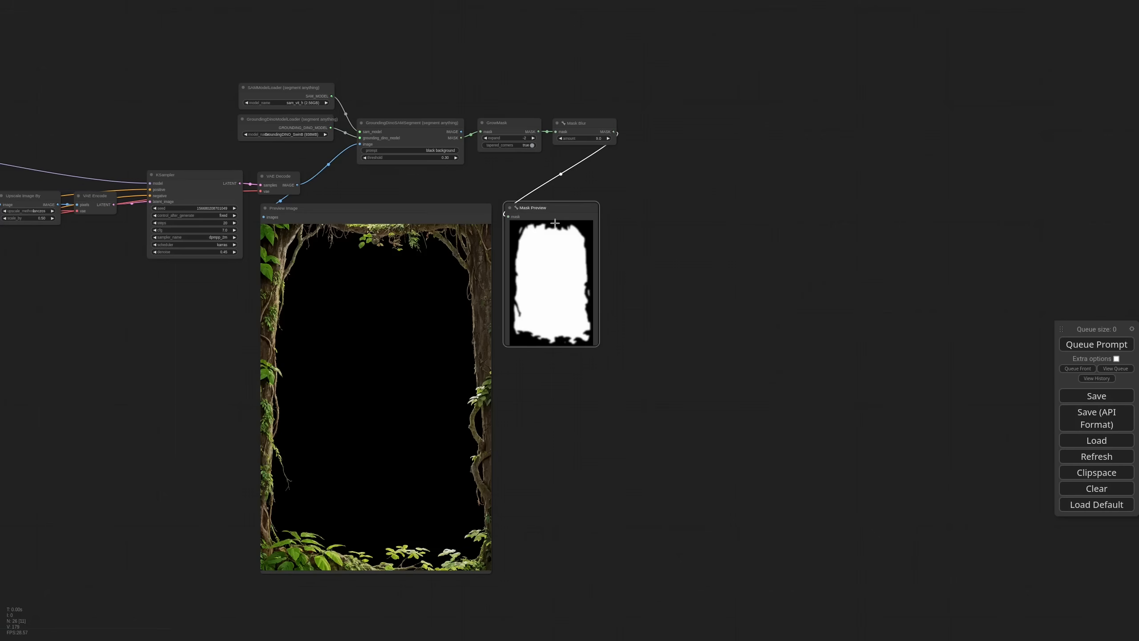
Move the SAMModelLoader and GroundingDinoModelLoader nodes beneath the Load Checkpoint node, grouped with the other loaders.
{"action": "scroll", "coordinate": [555, 223], "scroll_direction": "down", "scroll_amount": 8}
{"action": "left_click_drag", "start_coordinate": [337, 302], "coordinate": [646, 334]}
{"action": "left_click_drag", "start_coordinate": [262, 287], "coordinate": [263, 268]}
{"action": "left_click_drag", "start_coordinate": [425, 187], "coordinate": [272, 216]}
{"action": "left_click_drag", "start_coordinate": [422, 205], "coordinate": [272, 232]}
{"action": "left_click_drag", "start_coordinate": [740, 194], "coordinate": [255, 287]}
{"action": "scroll", "coordinate": [288, 226], "scroll_direction": "up", "scroll_amount": 6}
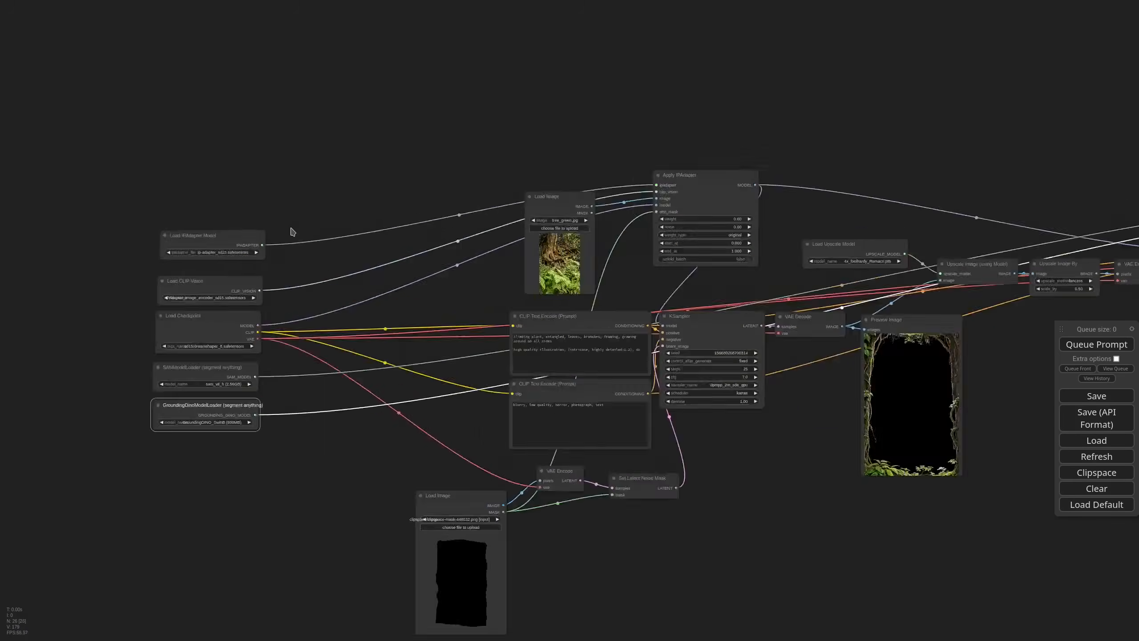
Add Reroute nodes beside the loaders for the IPADAPTER, CLIP_VISION, MODEL, CLIP, SAM_MODEL and GROUNDING_DINO_MODEL outputs.
{"action": "right_click", "coordinate": [410, 207]}
{"action": "left_click", "coordinate": [442, 226]}
{"action": "left_click_drag", "start_coordinate": [286, 299], "coordinate": [390, 269]}
{"action": "left_click", "coordinate": [410, 295]}
{"action": "left_click_drag", "start_coordinate": [419, 274], "coordinate": [414, 248]}
{"action": "left_click_drag", "start_coordinate": [284, 351], "coordinate": [416, 333]}
{"action": "left_click", "coordinate": [414, 326]}
{"action": "left_click", "coordinate": [417, 360]}
{"action": "left_click_drag", "start_coordinate": [279, 426], "coordinate": [407, 377]}
{"action": "left_click", "coordinate": [420, 403]}
{"action": "left_click_drag", "start_coordinate": [280, 481], "coordinate": [388, 439]}
{"action": "left_click", "coordinate": [422, 466]}
Feed a Reroute node from the checkpoint's VAE output and line up all the Reroute nodes in one column.
{"action": "left_click_drag", "start_coordinate": [410, 385], "coordinate": [438, 417]}
{"action": "left_click_drag", "start_coordinate": [283, 370], "coordinate": [443, 393]}
{"action": "left_click", "coordinate": [418, 387]}
{"action": "left_click_drag", "start_coordinate": [416, 333], "coordinate": [443, 368]}
{"action": "left_click_drag", "start_coordinate": [417, 309], "coordinate": [440, 342]}
{"action": "left_click_drag", "start_coordinate": [417, 248], "coordinate": [438, 315]}
{"action": "left_click_drag", "start_coordinate": [421, 216], "coordinate": [445, 319]}
Color the IPADAPTER, CLIP_VISION and MODEL Reroute nodes blue.
{"action": "left_click", "coordinate": [438, 294], "text": "shift"}
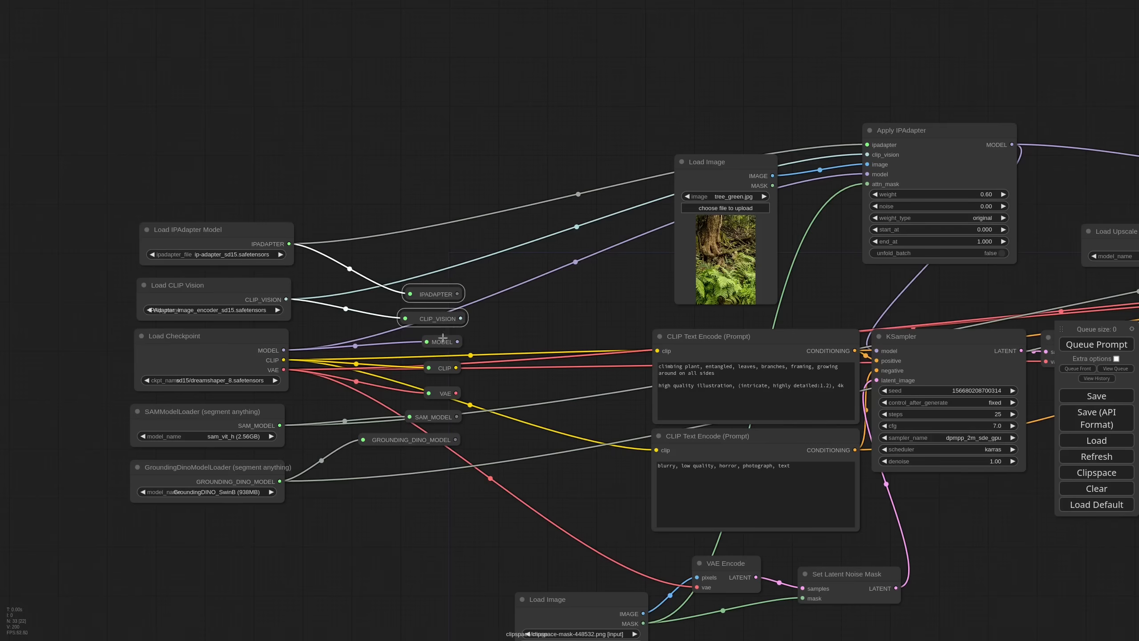
{"action": "left_click", "coordinate": [443, 340], "text": "shift"}
{"action": "right_click", "coordinate": [442, 340]}
{"action": "left_click", "coordinate": [476, 472]}
{"action": "left_click", "coordinate": [525, 513]}
Color the CLIP Reroute node yellow and the VAE Reroute node red.
{"action": "right_click", "coordinate": [442, 368]}
{"action": "left_click", "coordinate": [475, 496]}
{"action": "left_click", "coordinate": [516, 577]}
{"action": "right_click", "coordinate": [439, 392]}
{"action": "left_click", "coordinate": [471, 522]}
{"action": "left_click", "coordinate": [516, 533]}
Color the SAM_MODEL and GROUNDING_DINO_MODEL Reroute nodes green.
{"action": "left_click", "coordinate": [436, 417]}
{"action": "left_click", "coordinate": [437, 439], "text": "shift"}
{"action": "right_click", "coordinate": [437, 441]}
{"action": "left_click", "coordinate": [471, 574]}
{"action": "left_click", "coordinate": [514, 565]}
Move the Load Upscale Model node in among the loaders, between Load Checkpoint and SAMModelLoader.
{"action": "scroll", "coordinate": [495, 437], "scroll_direction": "down", "scroll_amount": 5}
{"action": "left_click_drag", "start_coordinate": [915, 309], "coordinate": [323, 514]}
{"action": "left_click_drag", "start_coordinate": [333, 473], "coordinate": [332, 507]}
{"action": "left_click_drag", "start_coordinate": [324, 422], "coordinate": [326, 455]}
{"action": "left_click_drag", "start_coordinate": [323, 514], "coordinate": [489, 427]}
Add a Reroute node for the UPSCALE_MODEL output, color it pale blue and align it with the Reroute column.
{"action": "left_click", "coordinate": [322, 490]}
{"action": "scroll", "coordinate": [425, 417], "scroll_direction": "up", "scroll_amount": 9}
{"action": "left_click", "coordinate": [531, 466]}
{"action": "right_click", "coordinate": [520, 433]}
{"action": "left_click", "coordinate": [551, 557]}
{"action": "left_click", "coordinate": [594, 585]}
{"action": "left_click_drag", "start_coordinate": [515, 478], "coordinate": [515, 473]}
Rewire the first-pass IPAdapter, KSampler, prompt and VAE nodes and the model upscaler to take their inputs from the Reroute nodes.
{"action": "scroll", "coordinate": [573, 414], "scroll_direction": "down", "scroll_amount": 4}
{"action": "left_click_drag", "start_coordinate": [530, 307], "coordinate": [341, 309]}
{"action": "scroll", "coordinate": [539, 335], "scroll_direction": "down", "scroll_amount": 1}
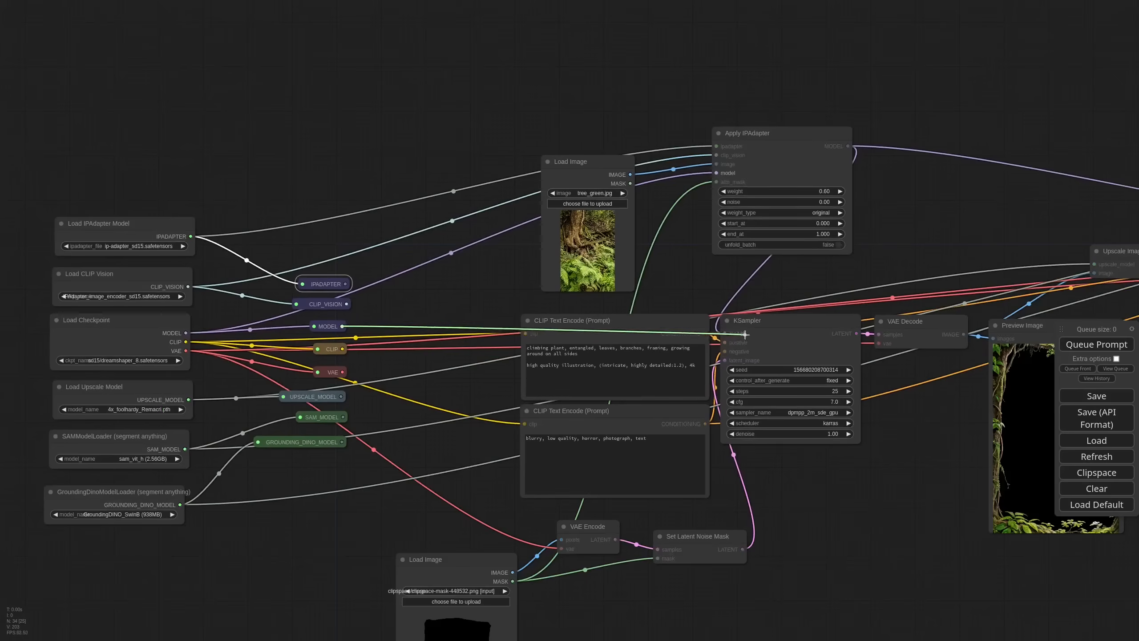
{"action": "left_click_drag", "start_coordinate": [341, 348], "coordinate": [524, 423]}
{"action": "left_click_drag", "start_coordinate": [343, 372], "coordinate": [562, 548]}
{"action": "scroll", "coordinate": [540, 506], "scroll_direction": "down", "scroll_amount": 4}
{"action": "left_click_drag", "start_coordinate": [540, 506], "coordinate": [368, 506]}
{"action": "left_click_drag", "start_coordinate": [232, 414], "coordinate": [746, 340]}
{"action": "left_click_drag", "start_coordinate": [234, 445], "coordinate": [610, 509]}
Feed the segment node from the SAM_MODEL and GROUNDING_DINO_MODEL reroutes, and the upscale pass's VAE Encode and VAE Decode from the VAE reroute.
{"action": "scroll", "coordinate": [902, 432], "scroll_direction": "down", "scroll_amount": 2}
{"action": "left_click_drag", "start_coordinate": [902, 432], "coordinate": [753, 419]}
{"action": "left_click_drag", "start_coordinate": [200, 430], "coordinate": [1017, 283]}
{"action": "left_click_drag", "start_coordinate": [201, 444], "coordinate": [1015, 291]}
{"action": "left_click_drag", "start_coordinate": [202, 404], "coordinate": [775, 342]}
{"action": "left_click", "coordinate": [69, 386]}
{"action": "left_click_drag", "start_coordinate": [200, 405], "coordinate": [919, 331]}
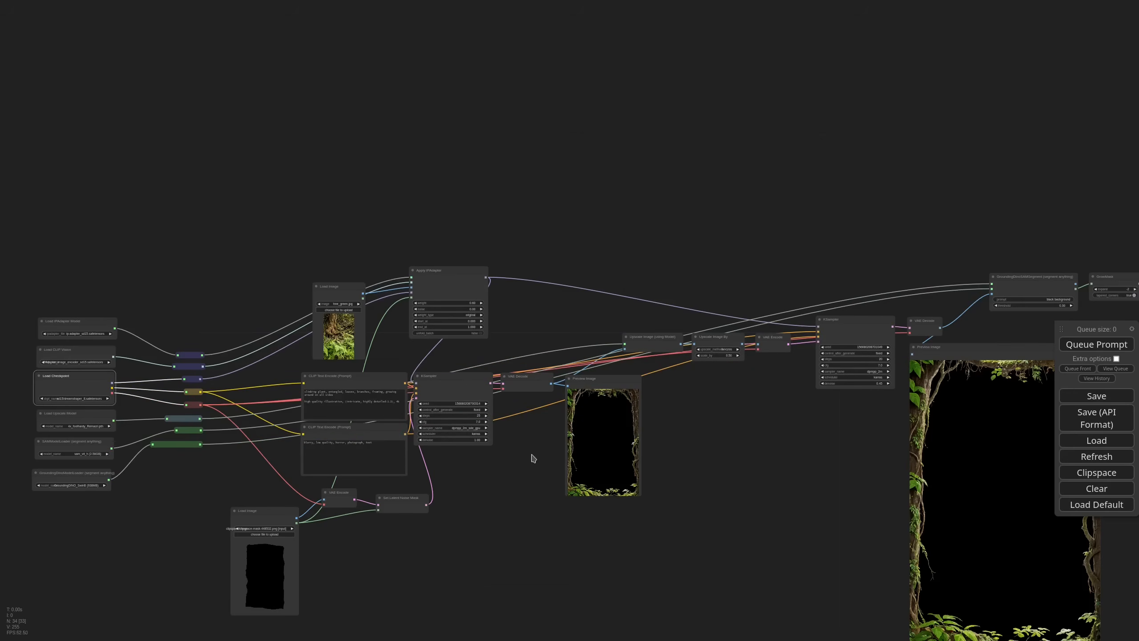
Color the Apply IPAdapter node blue and the two Upscale Image nodes pale blue.
{"action": "right_click", "coordinate": [417, 270]}
{"action": "left_click", "coordinate": [538, 418]}
{"action": "scroll", "coordinate": [600, 332], "scroll_direction": "up", "scroll_amount": 6}
{"action": "left_click_drag", "start_coordinate": [599, 332], "coordinate": [658, 318], "text": "ctrl"}
{"action": "right_click", "coordinate": [657, 319]}
{"action": "left_click", "coordinate": [691, 422]}
{"action": "left_click", "coordinate": [756, 473]}
Color the GroundingDinoSAMSegment, GrowMask and Mask Blur nodes green.
{"action": "scroll", "coordinate": [758, 472], "scroll_direction": "down", "scroll_amount": 4}
{"action": "left_click_drag", "start_coordinate": [758, 472], "coordinate": [376, 430]}
{"action": "left_click_drag", "start_coordinate": [628, 202], "coordinate": [846, 274], "text": "ctrl"}
{"action": "scroll", "coordinate": [464, 488], "scroll_direction": "down", "scroll_amount": 4}
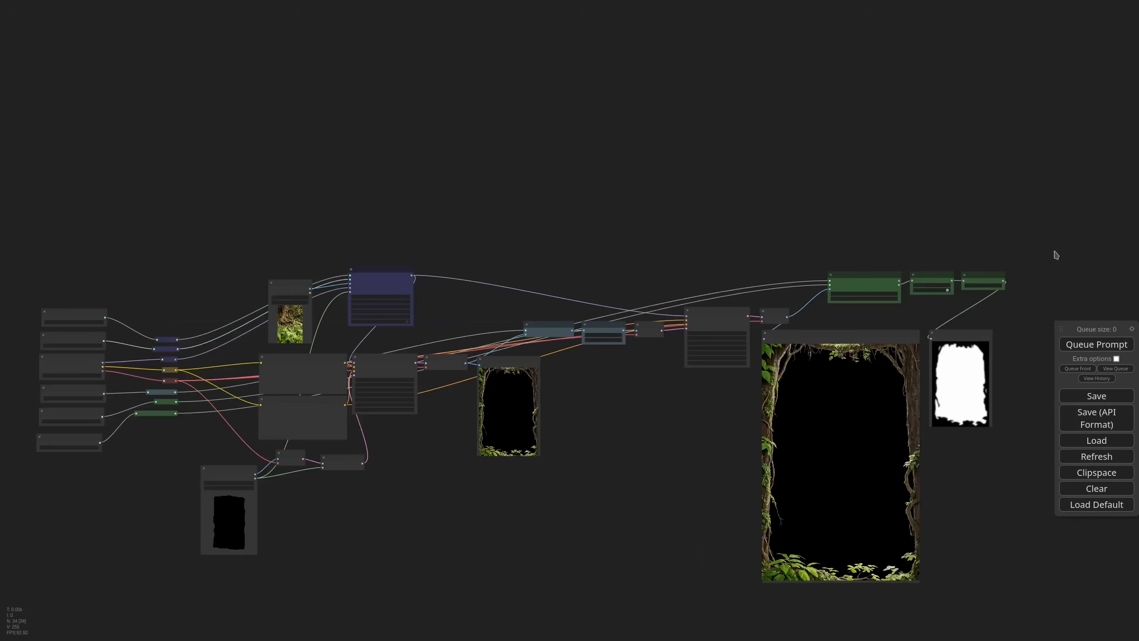
{"action": "scroll", "coordinate": [413, 512], "scroll_direction": "down", "scroll_amount": 4}
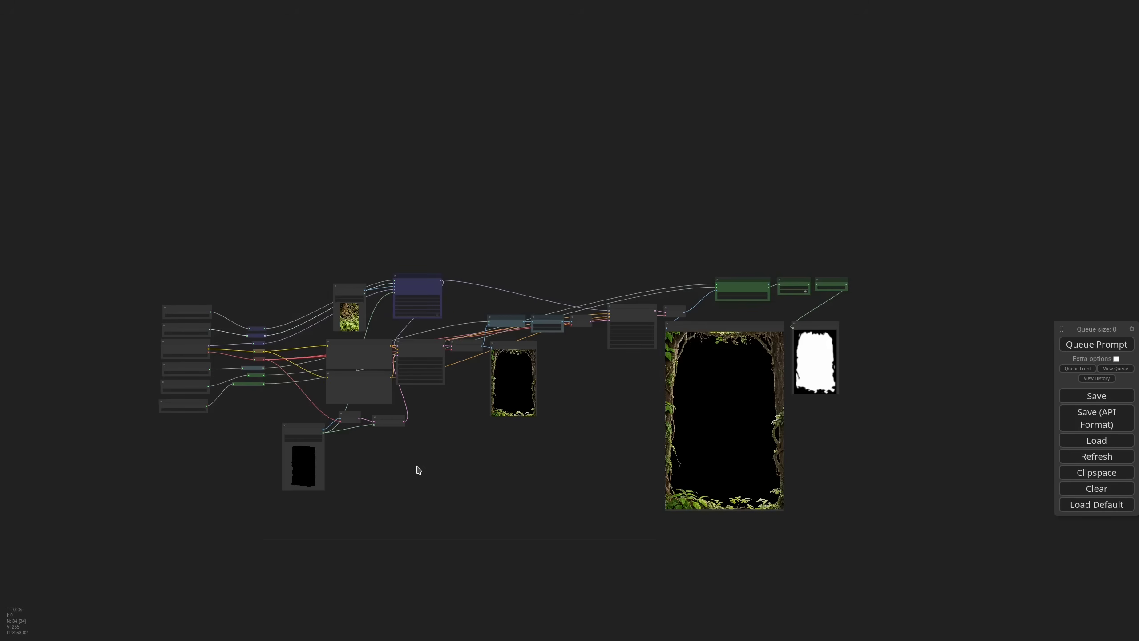
Move the whole group of loader nodes well below and to the left of the frame workflow.
{"action": "left_click_drag", "start_coordinate": [226, 442], "coordinate": [146, 294]}
{"action": "scroll", "coordinate": [106, 402], "scroll_direction": "down", "scroll_amount": 5}
{"action": "left_click_drag", "start_coordinate": [155, 381], "coordinate": [49, 599]}
{"action": "left_click_drag", "start_coordinate": [239, 549], "coordinate": [349, 442]}
{"action": "left_click", "coordinate": [349, 443]}
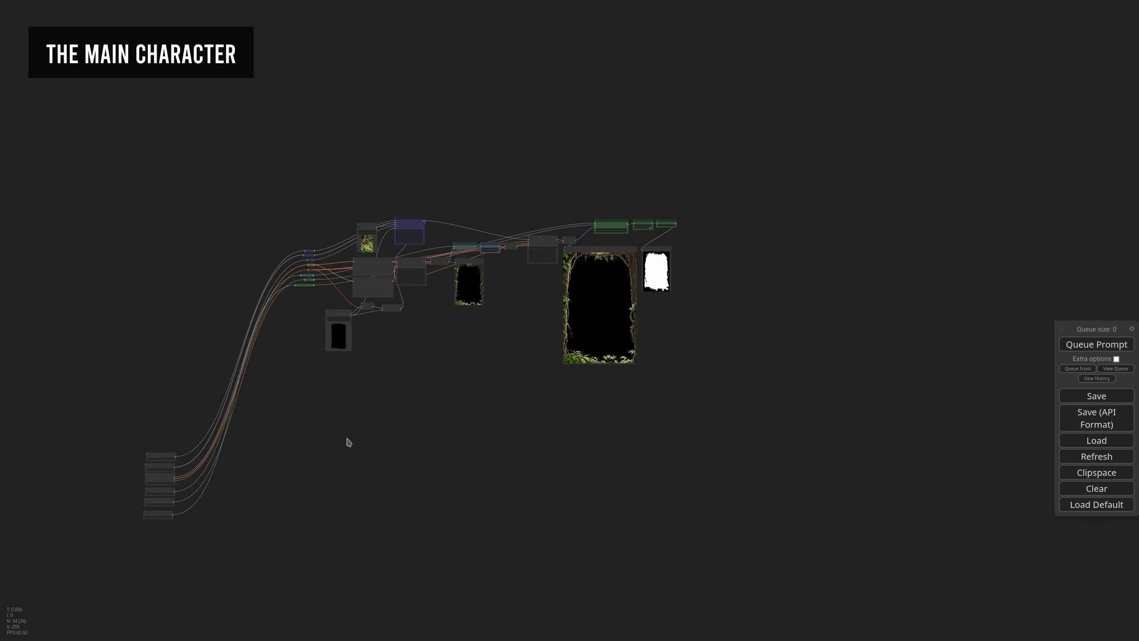
Duplicate all the Reroute nodes with their incoming connections and place the copies below the frame workflow.
{"action": "left_click_drag", "start_coordinate": [270, 221], "coordinate": [239, 198]}
{"action": "left_click_drag", "start_coordinate": [240, 198], "coordinate": [294, 278]}
{"action": "key", "text": "ctrl+c"}
{"action": "key", "text": "ctrl+shift+v"}
{"action": "scroll", "coordinate": [270, 438], "scroll_direction": "up", "scroll_amount": 5}
{"action": "left_click_drag", "start_coordinate": [295, 406], "coordinate": [255, 302]}
{"action": "left_click_drag", "start_coordinate": [470, 234], "coordinate": [527, 359]}
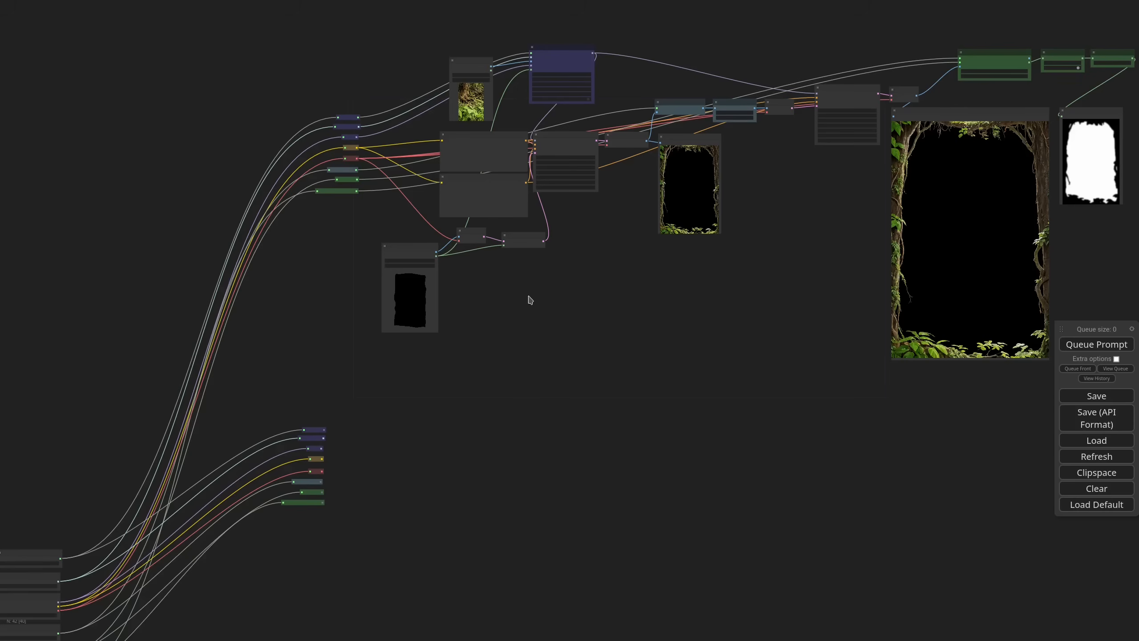
Duplicate the two prompt nodes, first KSampler, VAE Decode and Preview Image, placing the copies beside the new Reroute nodes.
{"action": "left_click", "coordinate": [480, 136], "text": "shift"}
{"action": "left_click", "coordinate": [484, 177], "text": "shift"}
{"action": "left_click", "coordinate": [565, 135], "text": "shift"}
{"action": "left_click", "coordinate": [626, 136], "text": "shift"}
{"action": "left_click", "coordinate": [690, 139], "text": "shift"}
{"action": "key", "text": "ctrl+c"}
{"action": "key", "text": "ctrl+v"}
{"action": "left_click_drag", "start_coordinate": [466, 455], "coordinate": [413, 427]}
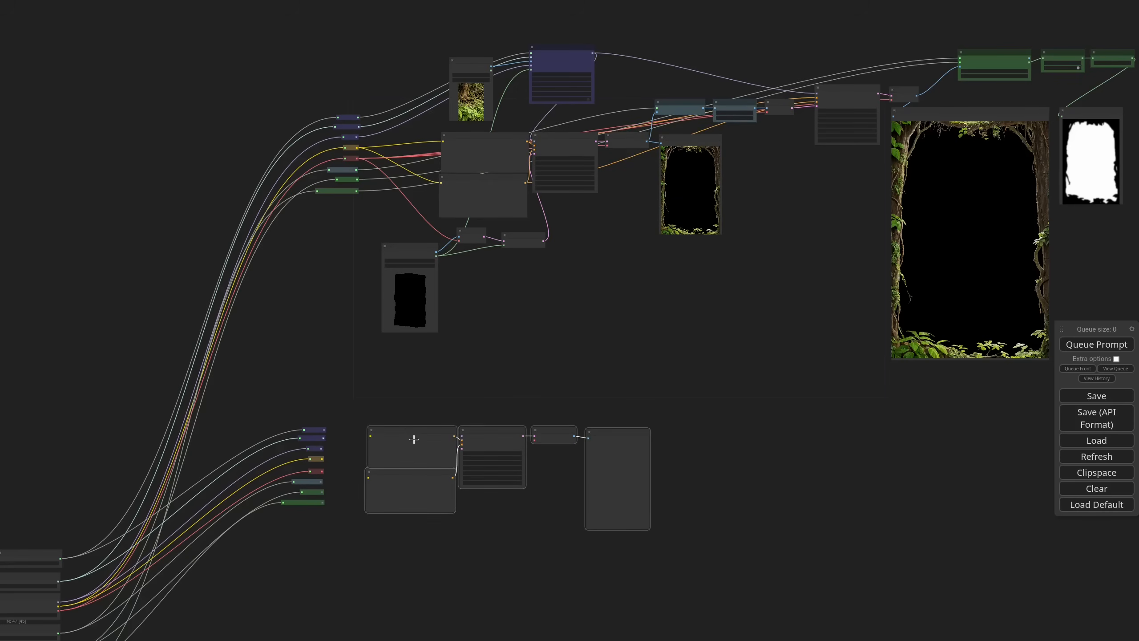
Add an Empty Latent Image node with height 600 below the copied prompts and connect it to the new KSampler's latent_image.
{"action": "scroll", "coordinate": [453, 560], "scroll_direction": "up", "scroll_amount": 5}
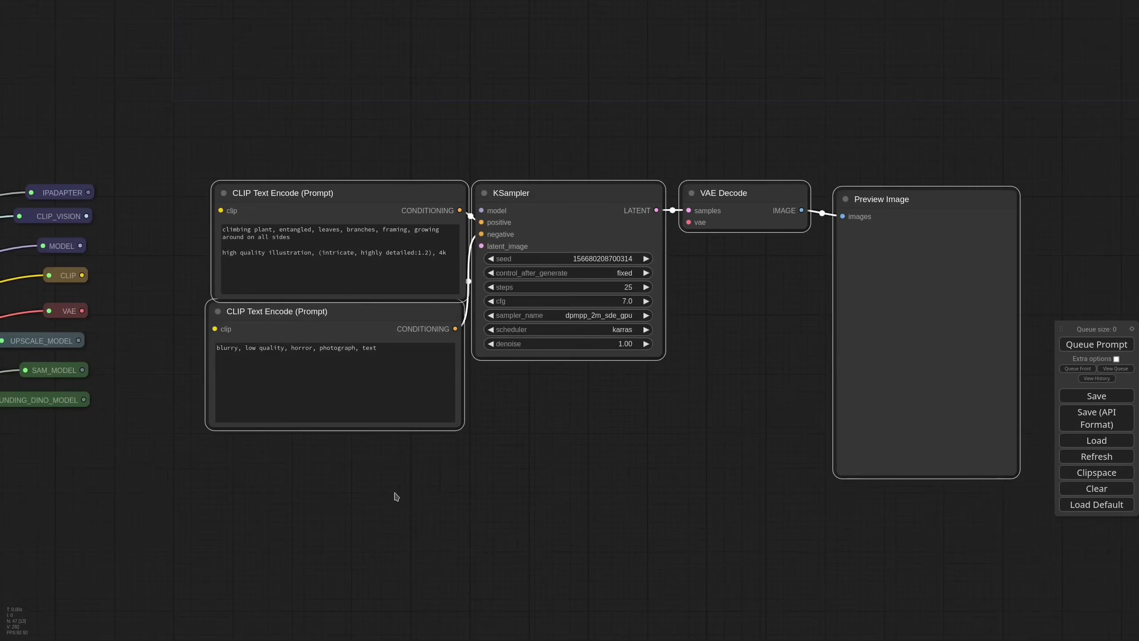
{"action": "double_click", "coordinate": [394, 496]}
{"action": "type", "text": "empty"}
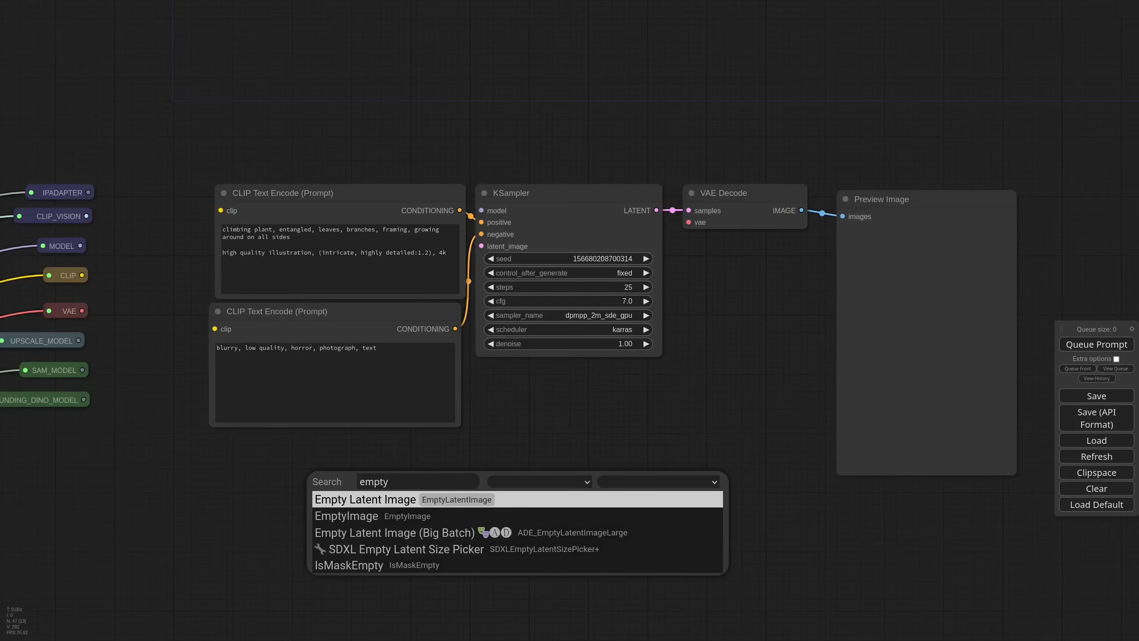
{"action": "key", "text": "Return"}
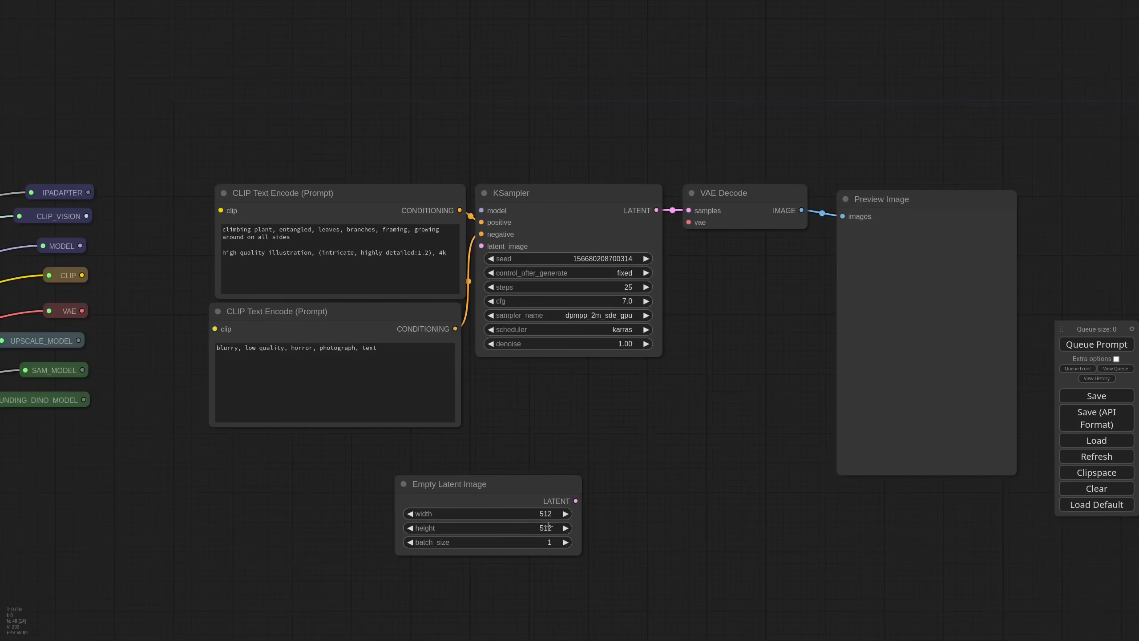
{"action": "left_click", "coordinate": [550, 527]}
{"action": "type", "text": "600"}
{"action": "key", "text": "Return"}
{"action": "left_click_drag", "start_coordinate": [580, 552], "coordinate": [517, 552]}
{"action": "left_click_drag", "start_coordinate": [494, 484], "coordinate": [430, 460]}
{"action": "left_click_drag", "start_coordinate": [449, 477], "coordinate": [497, 246]}
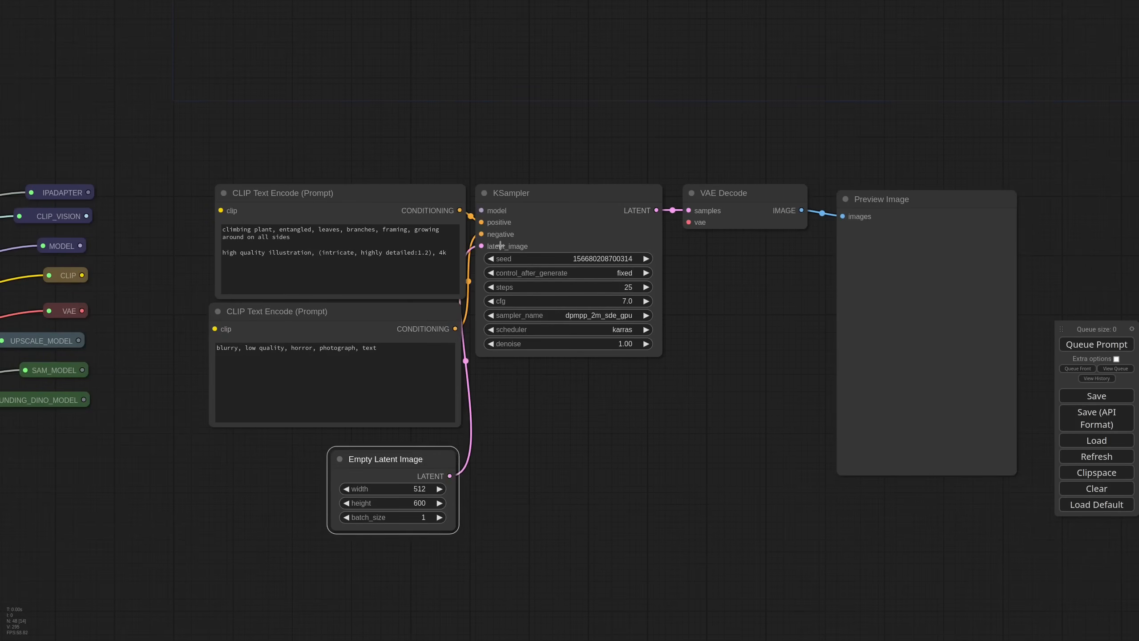
Space out the copied nodes and connect the MODEL reroute to KSampler, CLIP to both prompts and VAE to VAE Decode.
{"action": "left_click_drag", "start_coordinate": [415, 193], "coordinate": [387, 172]}
{"action": "left_click_drag", "start_coordinate": [411, 313], "coordinate": [394, 301]}
{"action": "left_click_drag", "start_coordinate": [560, 381], "coordinate": [640, 385]}
{"action": "scroll", "coordinate": [640, 385], "scroll_direction": "down", "scroll_amount": 2}
{"action": "left_click_drag", "start_coordinate": [243, 272], "coordinate": [575, 244]}
{"action": "left_click_drag", "start_coordinate": [245, 297], "coordinate": [336, 226]}
{"action": "left_click_drag", "start_coordinate": [245, 297], "coordinate": [340, 332]}
{"action": "left_click_drag", "start_coordinate": [244, 326], "coordinate": [797, 250]}
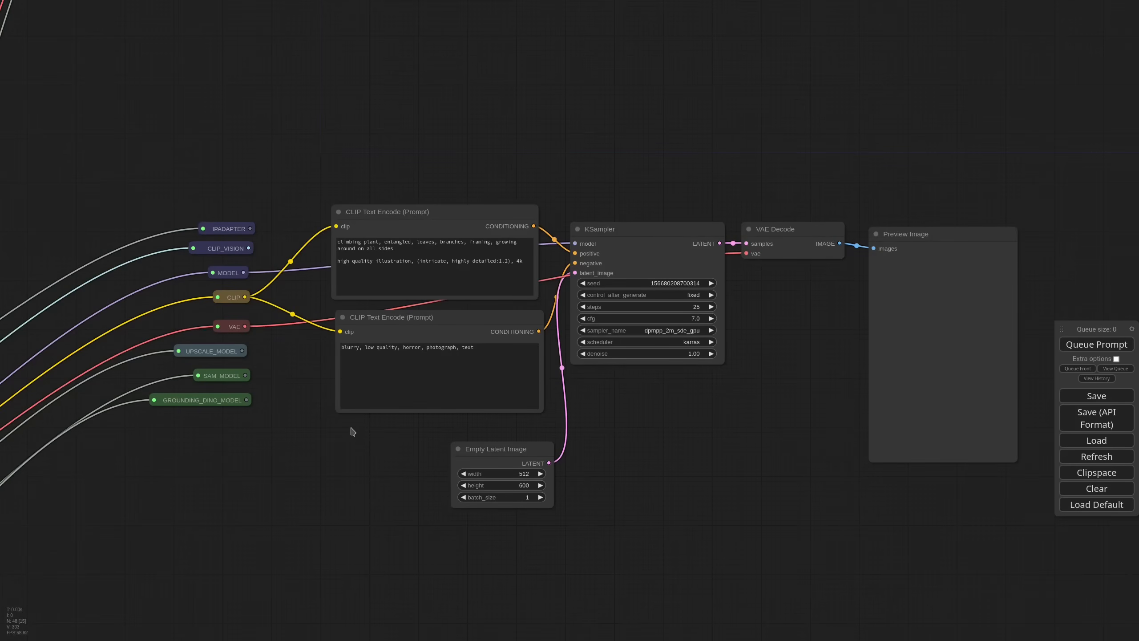
Replace the copied positive prompt with the autumn queen description starting "fantasy illustration closeup of an Her Majesty Lady of the Autumn" and ending "detailed, high quality".
{"action": "scroll", "coordinate": [374, 192], "scroll_direction": "up", "scroll_amount": 6}
{"action": "left_click_drag", "start_coordinate": [628, 338], "coordinate": [328, 258]}
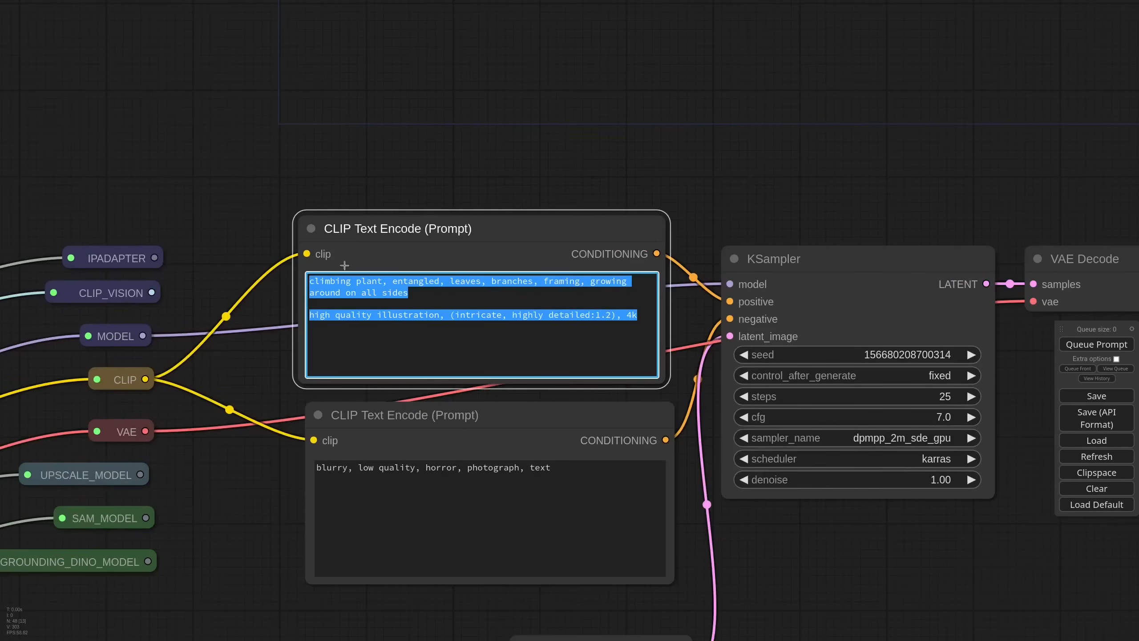
{"action": "key", "text": "ctrl+v"}
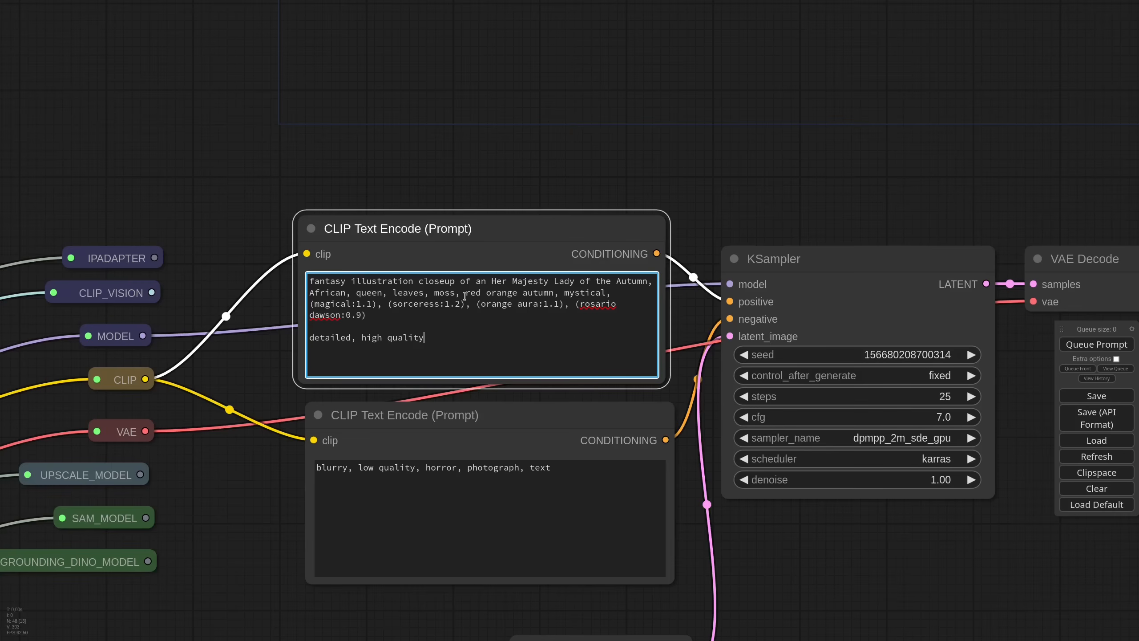
{"action": "left_click_drag", "start_coordinate": [465, 296], "coordinate": [552, 292]}
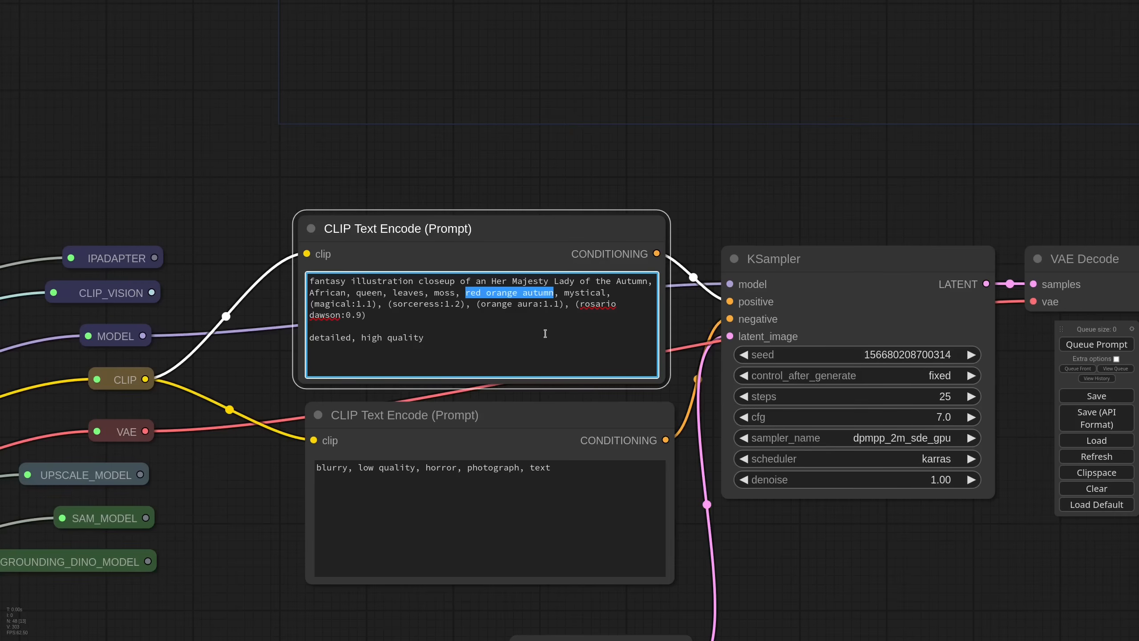
Set the copied negative prompt to "blurry, low quality, horror, photograph, text, author, signature, watermark".
{"action": "left_click", "coordinate": [422, 505]}
{"action": "key", "text": "ctrl+a"}
{"action": "key", "text": "ctrl+v"}
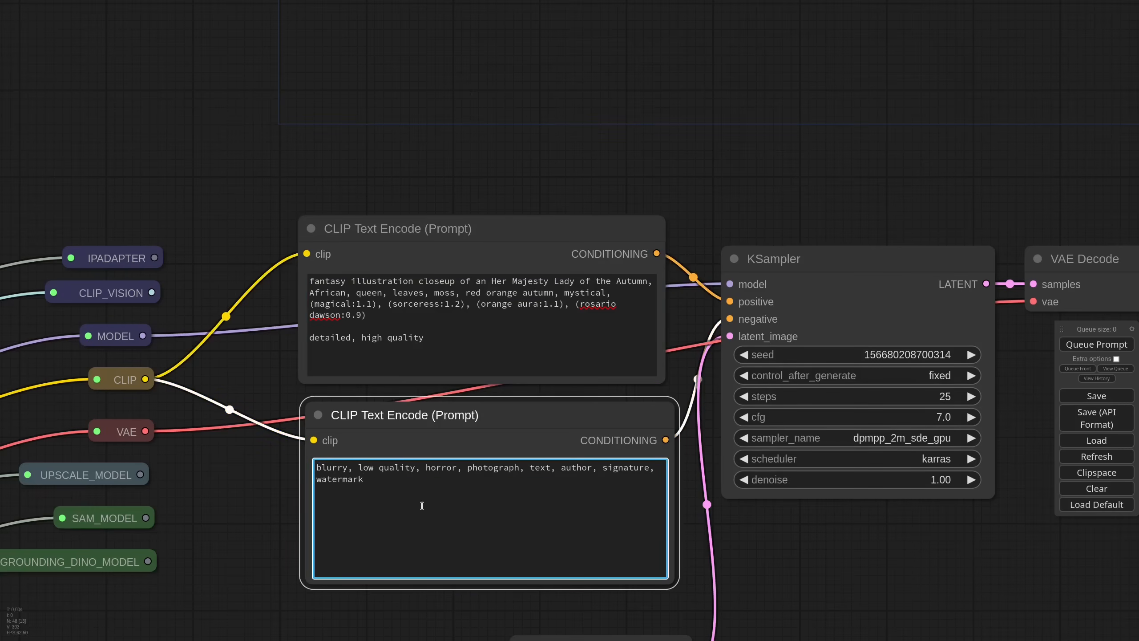
{"action": "left_click", "coordinate": [743, 522]}
Run the workflow to generate the character portrait.
{"action": "scroll", "coordinate": [763, 529], "scroll_direction": "down", "scroll_amount": 7}
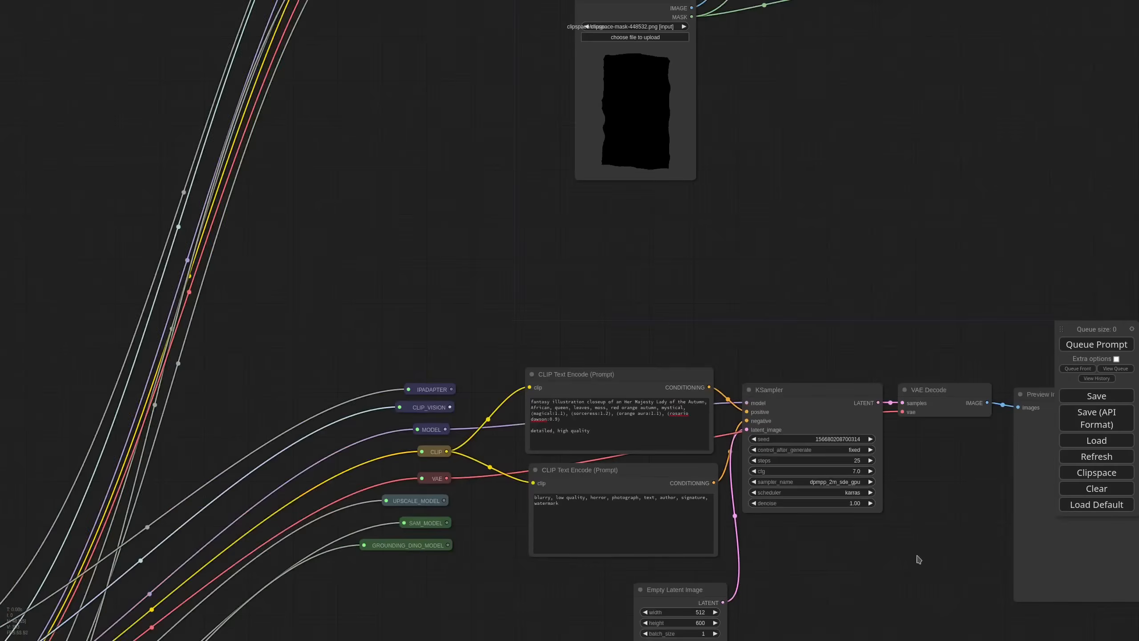
{"action": "left_click_drag", "start_coordinate": [927, 569], "coordinate": [609, 434]}
{"action": "scroll", "coordinate": [609, 433], "scroll_direction": "up", "scroll_amount": 1}
{"action": "left_click", "coordinate": [1081, 346]}
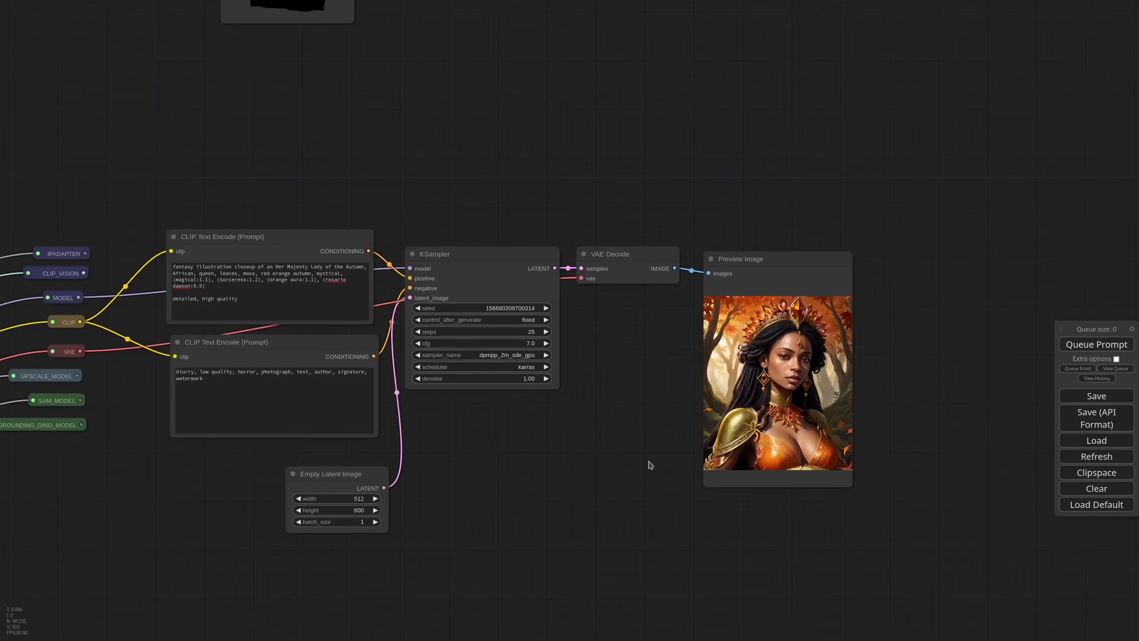
{"action": "left_click_drag", "start_coordinate": [849, 484], "coordinate": [886, 486]}
{"action": "scroll", "coordinate": [886, 486], "scroll_direction": "up", "scroll_amount": 4}
{"action": "left_click_drag", "start_coordinate": [576, 364], "coordinate": [491, 387]}
{"action": "left_click", "coordinate": [1098, 345]}
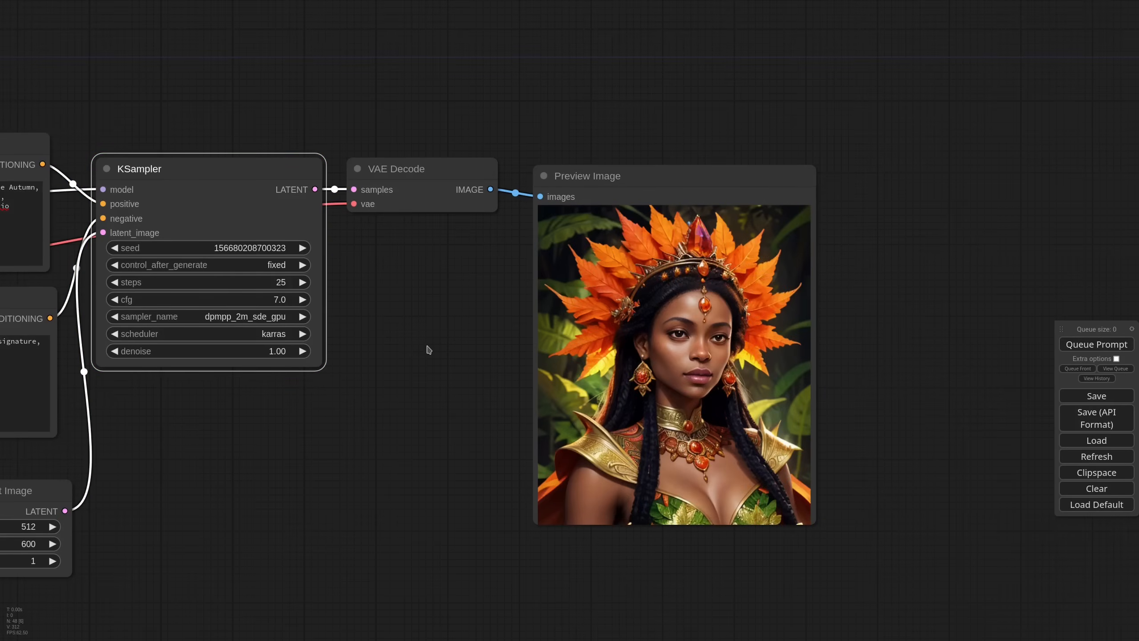
Place the portrait's Preview Image node beneath its VAE Decode node.
{"action": "scroll", "coordinate": [402, 329], "scroll_direction": "down", "scroll_amount": 9}
{"action": "left_click_drag", "start_coordinate": [476, 274], "coordinate": [399, 300]}
{"action": "left_click_drag", "start_coordinate": [511, 201], "coordinate": [492, 412]}
Duplicate the two Upscale Image nodes and VAE Encode beside the portrait, and connect the UPSCALE_MODEL reroute to the copied model upscaler.
{"action": "scroll", "coordinate": [492, 412], "scroll_direction": "down", "scroll_amount": 5}
{"action": "left_click_drag", "start_coordinate": [532, 115], "coordinate": [643, 169]}
{"action": "key", "text": "ctrl+c"}
{"action": "key", "text": "ctrl+v"}
{"action": "left_click_drag", "start_coordinate": [519, 450], "coordinate": [711, 384]}
{"action": "left_click", "coordinate": [482, 411]}
{"action": "scroll", "coordinate": [510, 422], "scroll_direction": "up", "scroll_amount": 8}
{"action": "left_click_drag", "start_coordinate": [102, 450], "coordinate": [660, 337]}
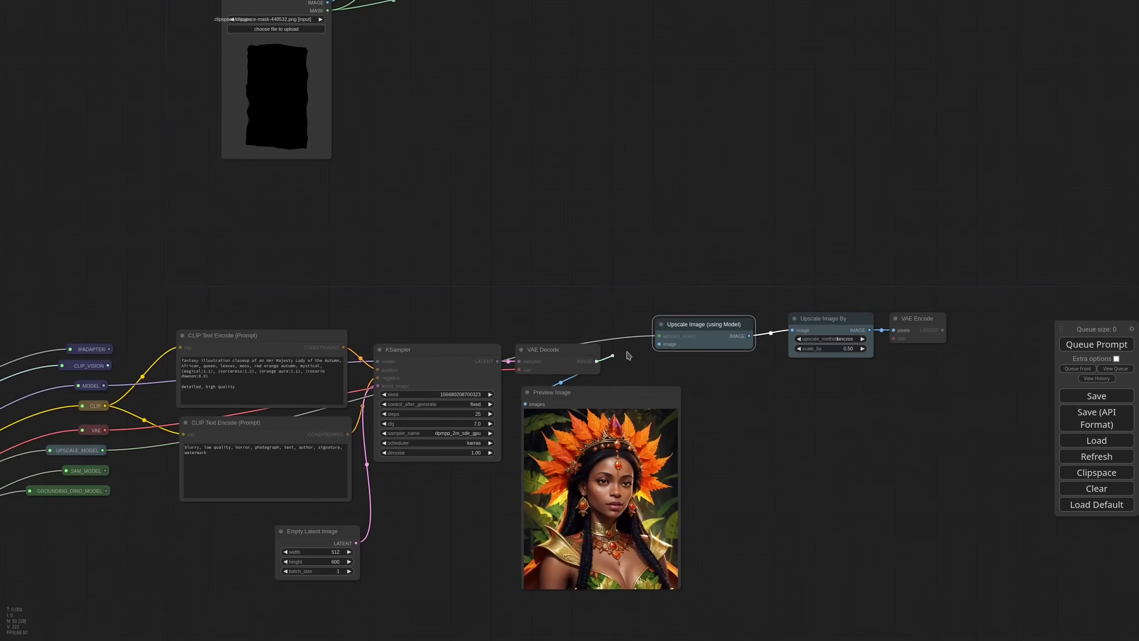
Connect the portrait's VAE Decode image to the model upscaler and the VAE reroute to VAE Encode, and arrange the upscale nodes closer together.
{"action": "left_click_drag", "start_coordinate": [595, 362], "coordinate": [659, 343]}
{"action": "left_click_drag", "start_coordinate": [712, 325], "coordinate": [682, 330]}
{"action": "left_click_drag", "start_coordinate": [823, 320], "coordinate": [787, 326]}
{"action": "left_click_drag", "start_coordinate": [912, 328], "coordinate": [876, 336]}
{"action": "left_click_drag", "start_coordinate": [105, 430], "coordinate": [886, 348]}
{"action": "left_click_drag", "start_coordinate": [803, 324], "coordinate": [798, 325]}
Duplicate the portrait's KSampler with its incoming connections and place the copy after VAE Encode.
{"action": "left_click", "coordinate": [424, 351]}
{"action": "key", "text": "ctrl+c"}
{"action": "left_click_drag", "start_coordinate": [865, 413], "coordinate": [673, 406]}
{"action": "key", "text": "ctrl+shift+v"}
{"action": "left_click_drag", "start_coordinate": [799, 349], "coordinate": [775, 297]}
Set the duplicated portrait KSampler to 20 steps, sampler dpmpp_2m and denoise 0.45.
{"action": "scroll", "coordinate": [903, 369], "scroll_direction": "up", "scroll_amount": 9}
{"action": "left_click_drag", "start_coordinate": [791, 346], "coordinate": [789, 346]}
{"action": "left_click_drag", "start_coordinate": [714, 301], "coordinate": [1079, 275]}
{"action": "left_click", "coordinate": [765, 437]}
{"action": "type", "text": "0.45"}
{"action": "key", "text": "Return"}
{"action": "left_click", "coordinate": [719, 392]}
{"action": "left_click", "coordinate": [741, 550]}
Add a VAE Decode after the second portrait KSampler and connect it to the portrait group's VAE reroute.
{"action": "left_click_drag", "start_coordinate": [830, 222], "coordinate": [936, 217]}
{"action": "left_click", "coordinate": [951, 284]}
{"action": "scroll", "coordinate": [1034, 242], "scroll_direction": "down", "scroll_amount": 10}
{"action": "left_click_drag", "start_coordinate": [84, 340], "coordinate": [1004, 247]}
Add a Preview Image beneath the new VAE Decode, generate the upscaled portrait, and enlarge the preview.
{"action": "mouse_move", "coordinate": [1029, 229]}
{"action": "left_mouse_down"}
{"action": "mouse_move", "coordinate": [1008, 225]}
{"action": "mouse_move", "coordinate": [1027, 246]}
{"action": "left_mouse_up"}
{"action": "left_click", "coordinate": [1029, 317]}
{"action": "left_click_drag", "start_coordinate": [1023, 235], "coordinate": [1013, 271]}
{"action": "left_click_drag", "start_coordinate": [920, 422], "coordinate": [689, 379]}
{"action": "key", "text": "ctrl+Return"}
{"action": "left_click_drag", "start_coordinate": [823, 326], "coordinate": [998, 537]}
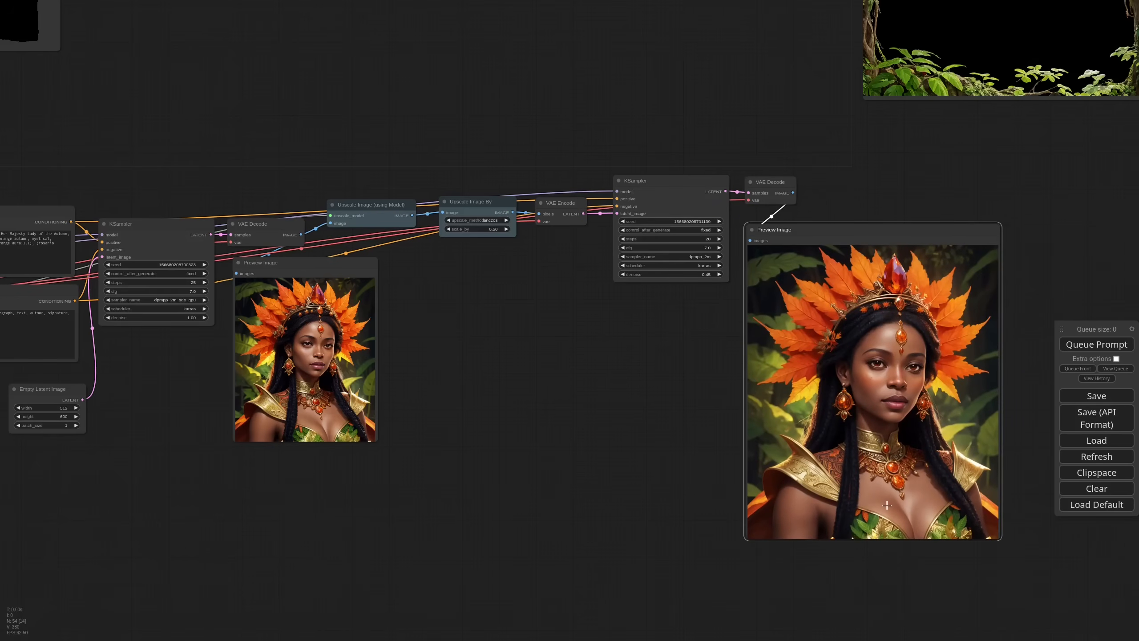
Delete the portrait group's unused IPADAPTER, CLIP_VISION, SAM_MODEL and GROUNDING_DINO_MODEL reroutes.
{"action": "left_click_drag", "start_coordinate": [257, 532], "coordinate": [910, 600]}
{"action": "scroll", "coordinate": [566, 328], "scroll_direction": "up", "scroll_amount": 6}
{"action": "left_click", "coordinate": [441, 267]}
{"action": "left_click", "coordinate": [438, 294], "text": "ctrl"}
{"action": "left_click", "coordinate": [441, 460], "text": "ctrl"}
{"action": "left_click", "coordinate": [457, 494], "text": "ctrl"}
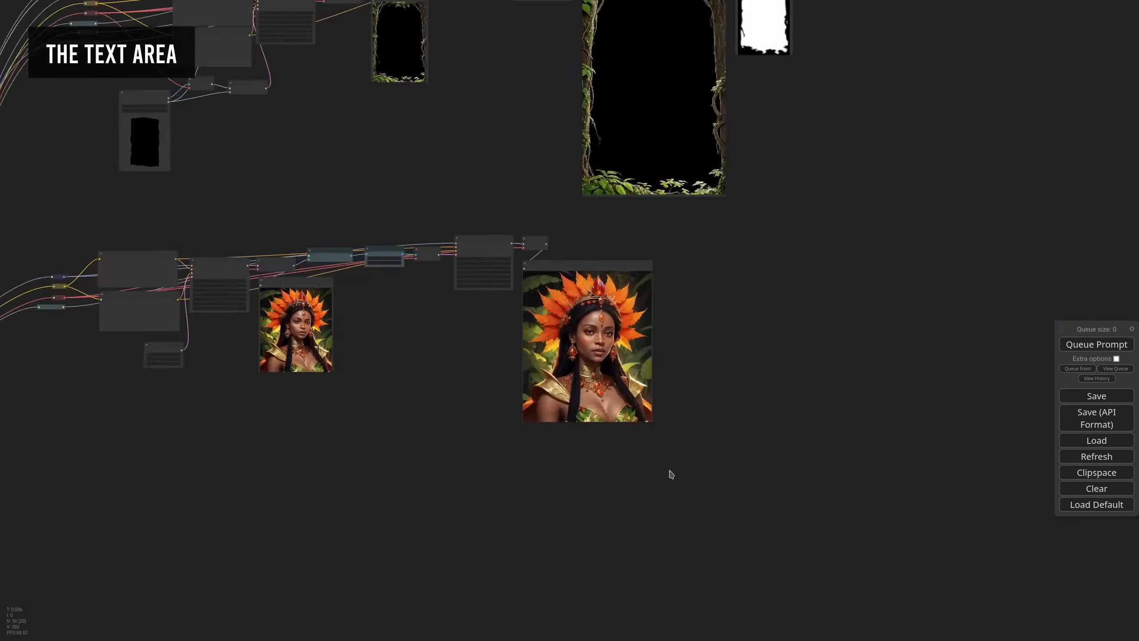
Reposition the portrait group and place a linked copy of the frame's eight reroutes beneath it for the text area.
{"action": "left_click_drag", "start_coordinate": [462, 316], "coordinate": [457, 302]}
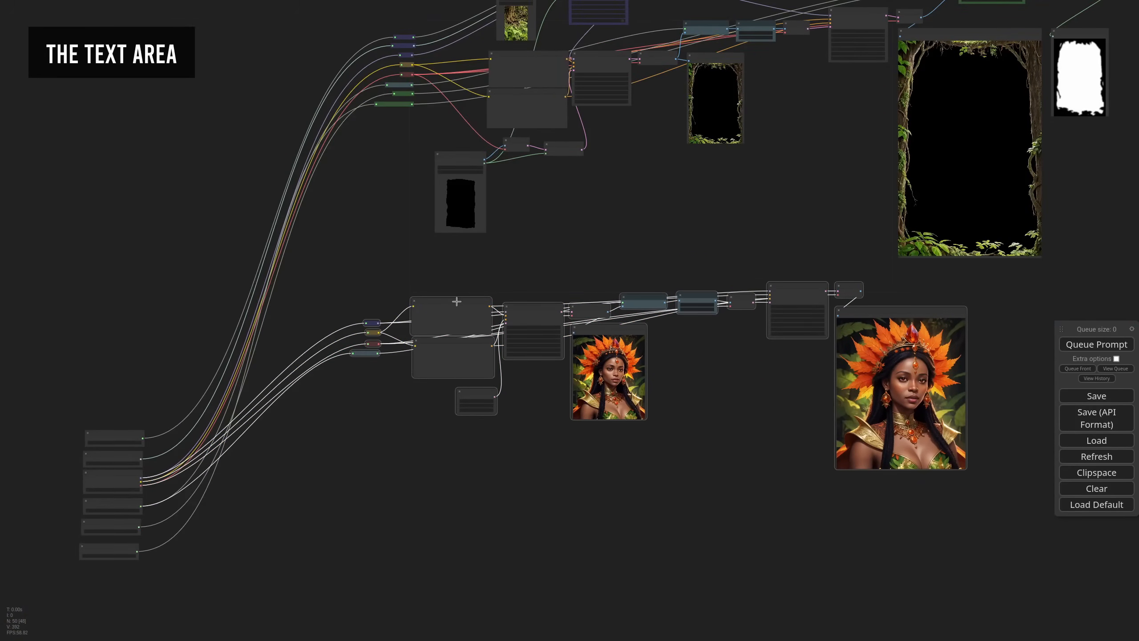
{"action": "left_click_drag", "start_coordinate": [418, 140], "coordinate": [427, 181]}
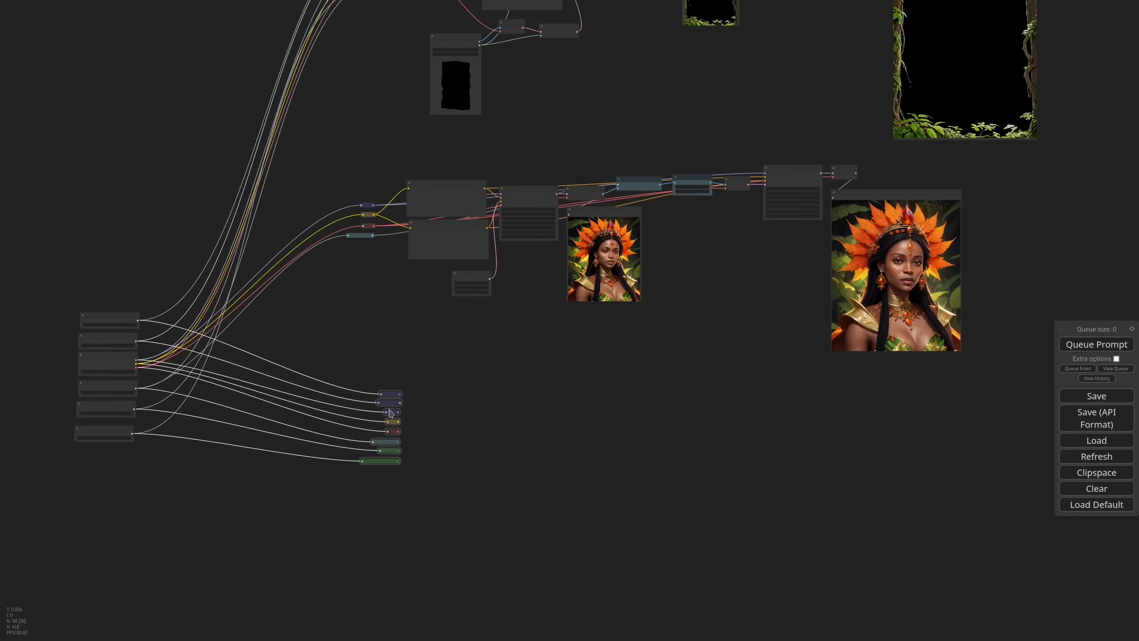
{"action": "left_click_drag", "start_coordinate": [390, 412], "coordinate": [368, 388]}
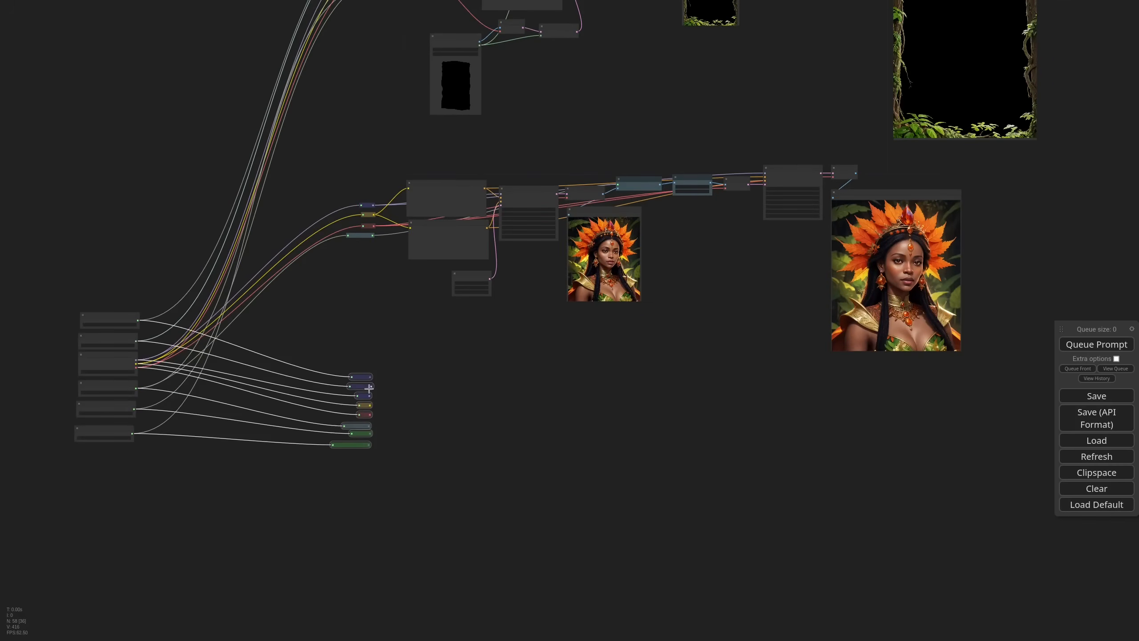
Duplicate the portrait's prompt nodes, Empty Latent Image, KSampler, VAE Decode and first Preview Image beside the new reroutes.
{"action": "left_click", "coordinate": [515, 315]}
{"action": "left_click_drag", "start_coordinate": [575, 334], "coordinate": [436, 169]}
{"action": "key", "text": "ctrl+c"}
{"action": "left_click", "coordinate": [445, 412]}
{"action": "key", "text": "ctrl+v"}
{"action": "left_click_drag", "start_coordinate": [482, 402], "coordinate": [437, 372]}
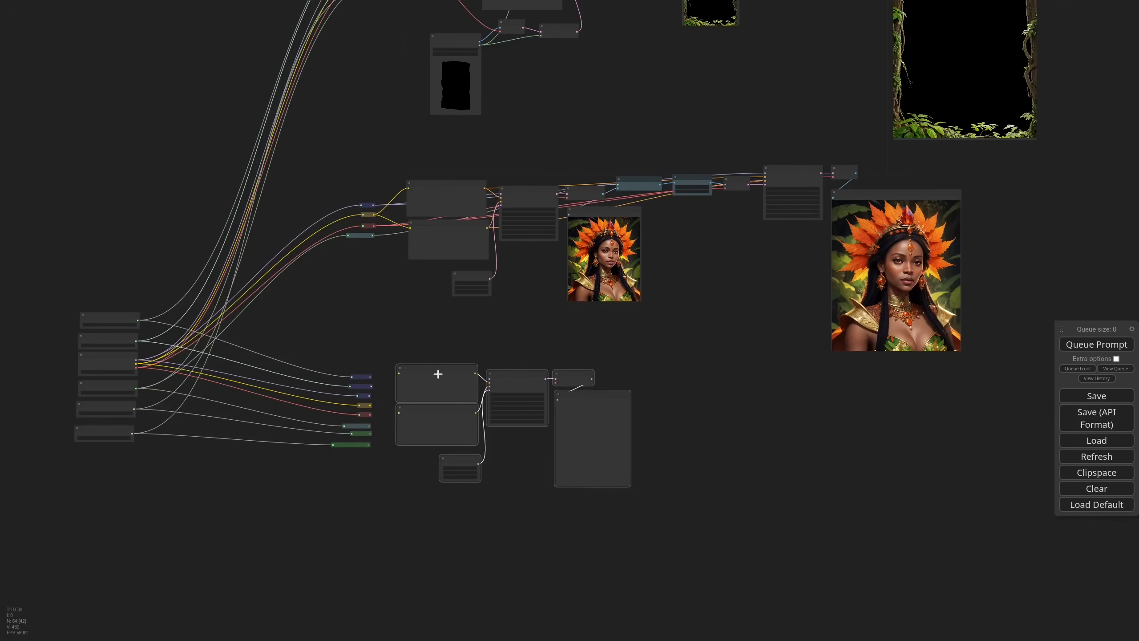
Set the height of the text area's Empty Latent Image to 256.
{"action": "scroll", "coordinate": [460, 491], "scroll_direction": "up", "scroll_amount": 5}
{"action": "left_click", "coordinate": [490, 433]}
{"action": "type", "text": "256"}
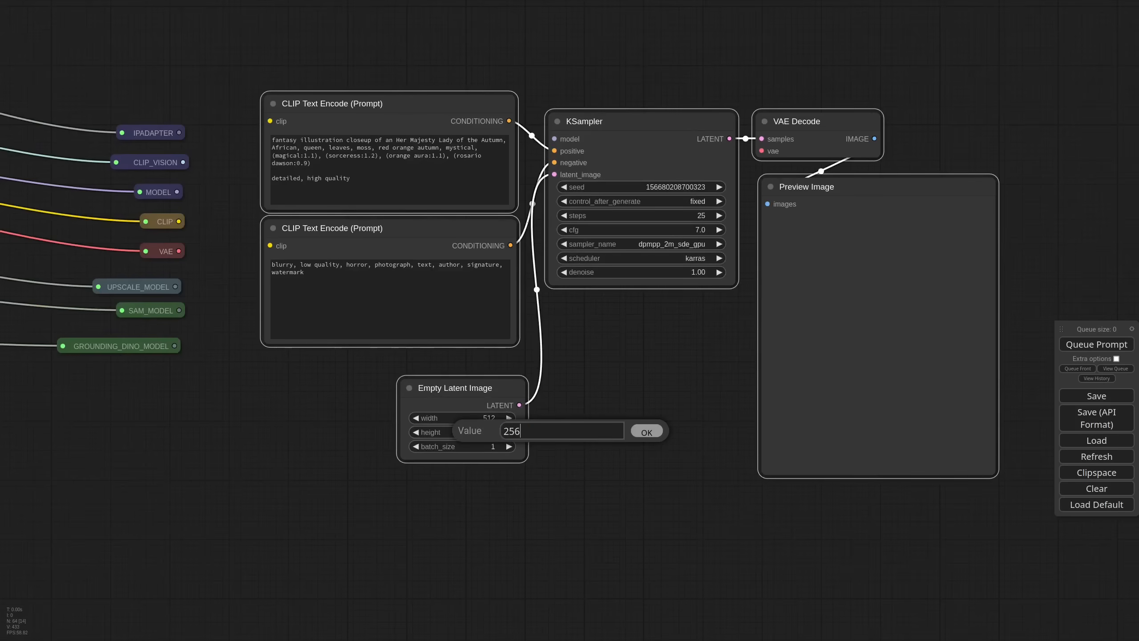
{"action": "key", "text": "Return"}
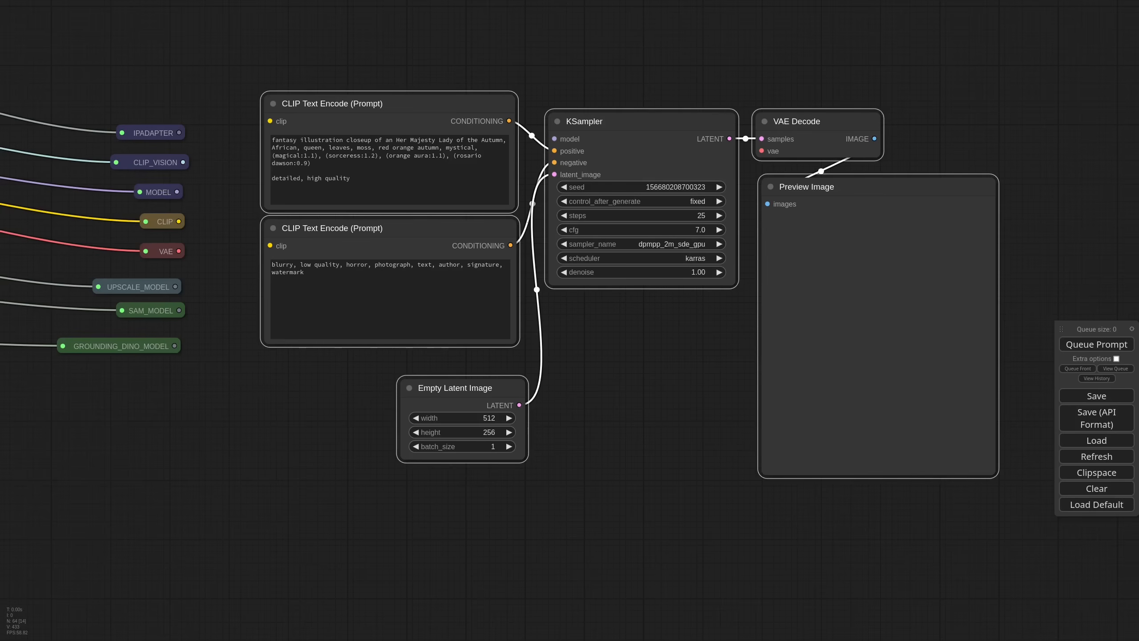
Connect the text area's CLIP reroute to both prompts, VAE to VAE Decode, and MODEL to the KSampler.
{"action": "left_click_drag", "start_coordinate": [178, 222], "coordinate": [269, 245]}
{"action": "left_click_drag", "start_coordinate": [178, 251], "coordinate": [761, 151]}
{"action": "left_click_drag", "start_coordinate": [177, 192], "coordinate": [656, 151]}
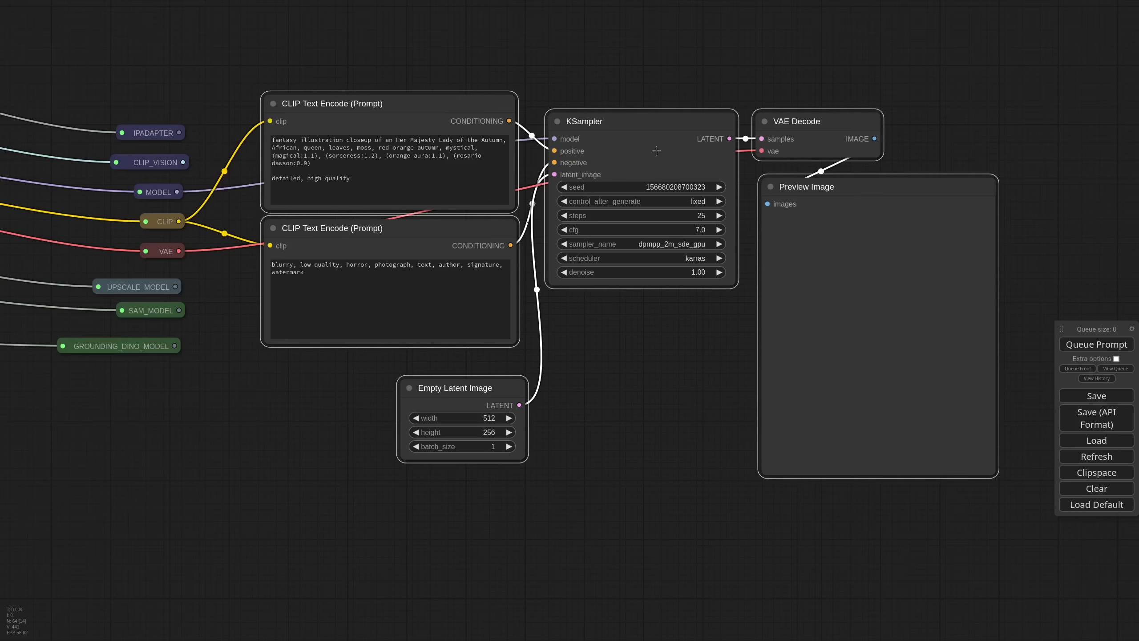
Replace the positive prompt with "illustration of an old parchment paper, stains, weathered, top view, black background" and "high quality illustration, highly detailed, 4k".
{"action": "left_click", "coordinate": [395, 178]}
{"action": "key", "text": "ctrl+a"}
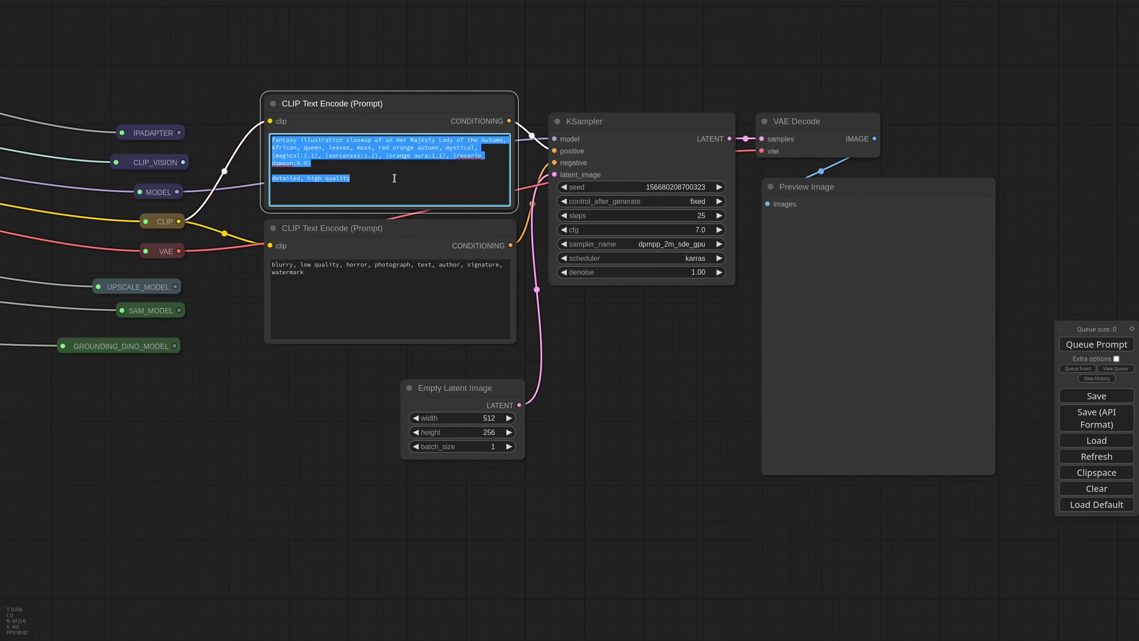
{"action": "key", "text": "ctrl+v"}
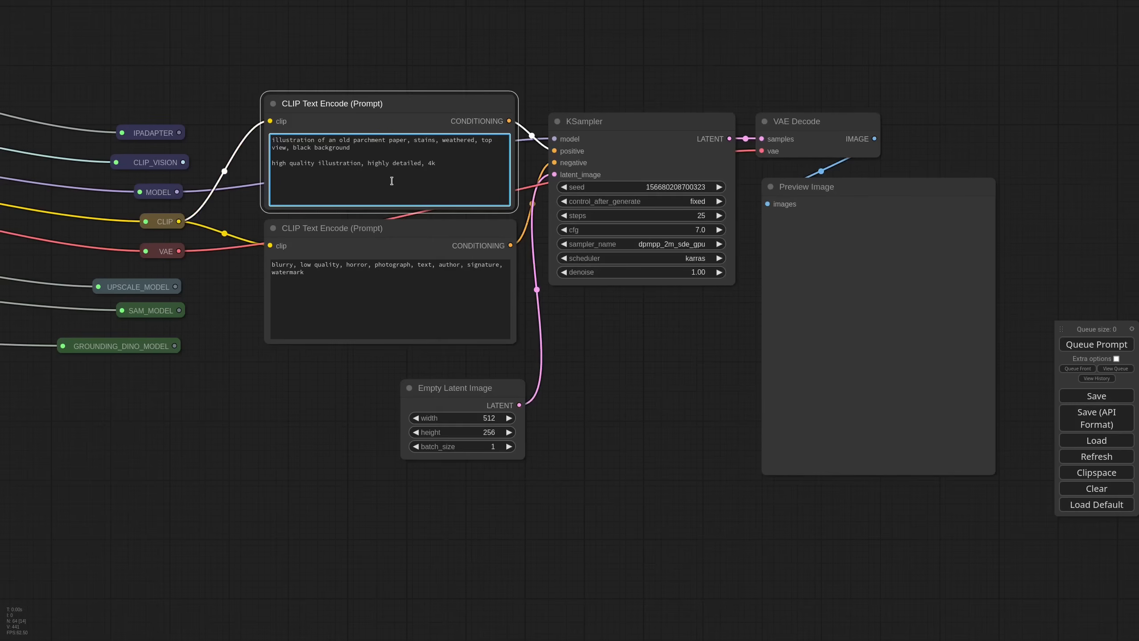
Replace the text area's negative prompt with "blurry, low quality, horror, photograph, text".
{"action": "left_click", "coordinate": [391, 304]}
{"action": "key", "text": "ctrl+a"}
{"action": "key", "text": "ctrl+v"}
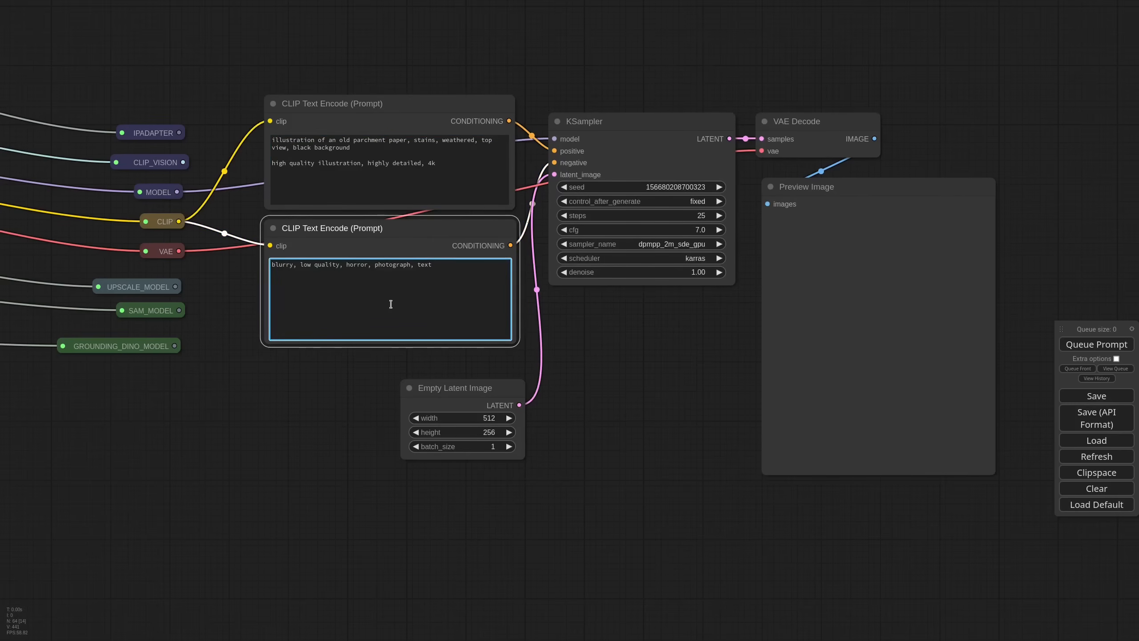
{"action": "left_click", "coordinate": [1079, 344]}
{"action": "left_click", "coordinate": [718, 187]}
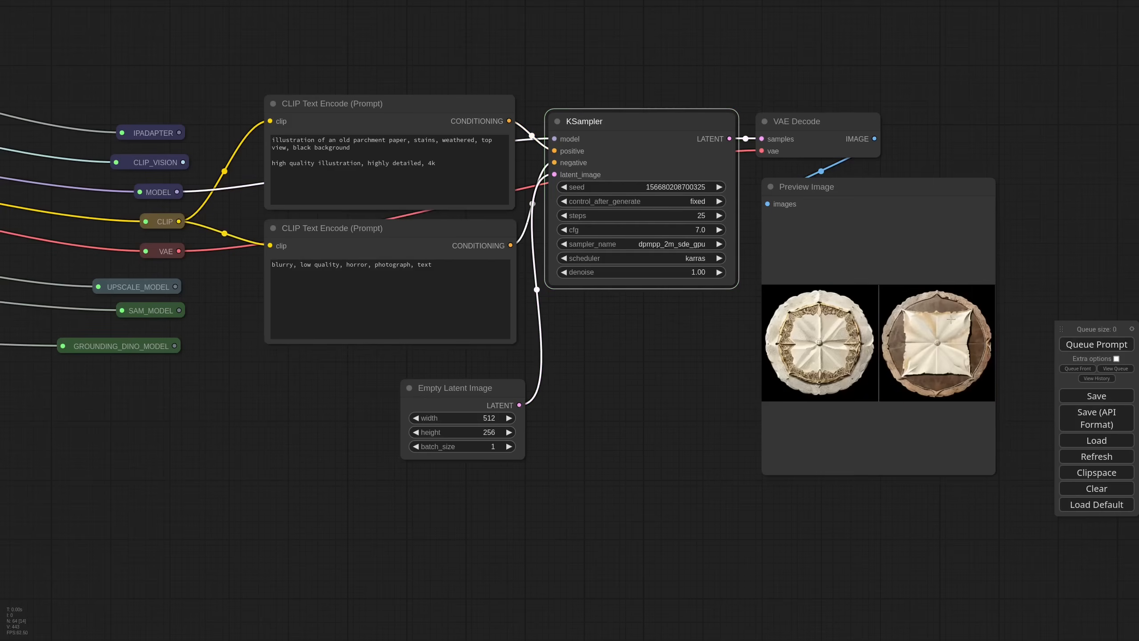
{"action": "left_click", "coordinate": [1081, 347]}
{"action": "left_click", "coordinate": [719, 187]}
{"action": "left_click", "coordinate": [1074, 348]}
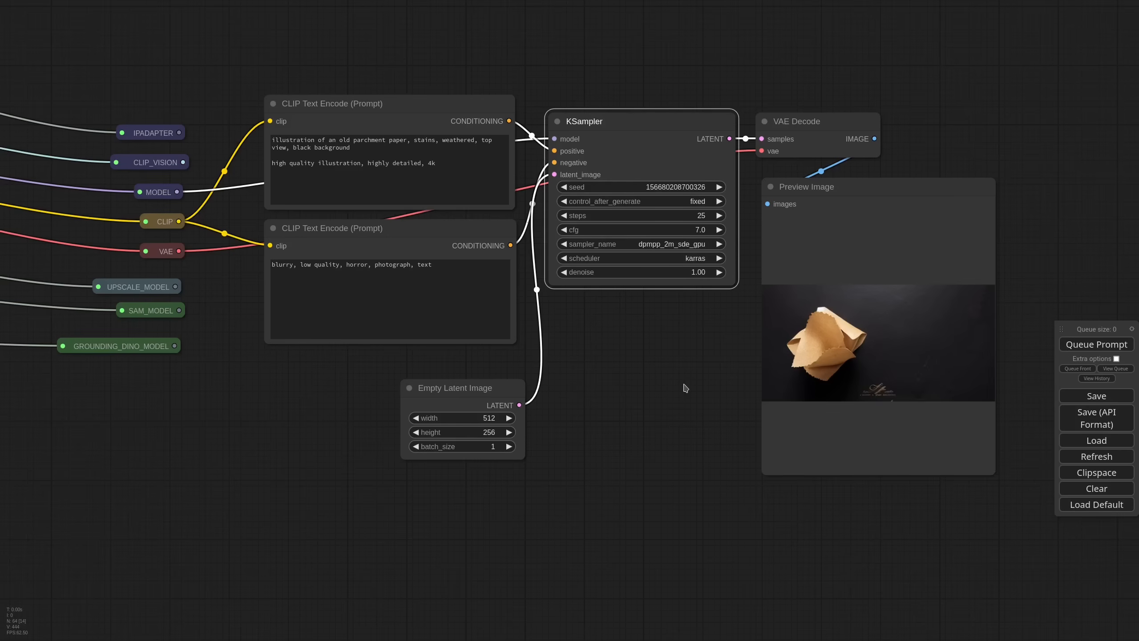
Add a Load Image node with text_background.png and place it beneath the text area's Empty Latent Image.
{"action": "left_click_drag", "start_coordinate": [482, 389], "coordinate": [471, 365]}
{"action": "double_click", "coordinate": [406, 482]}
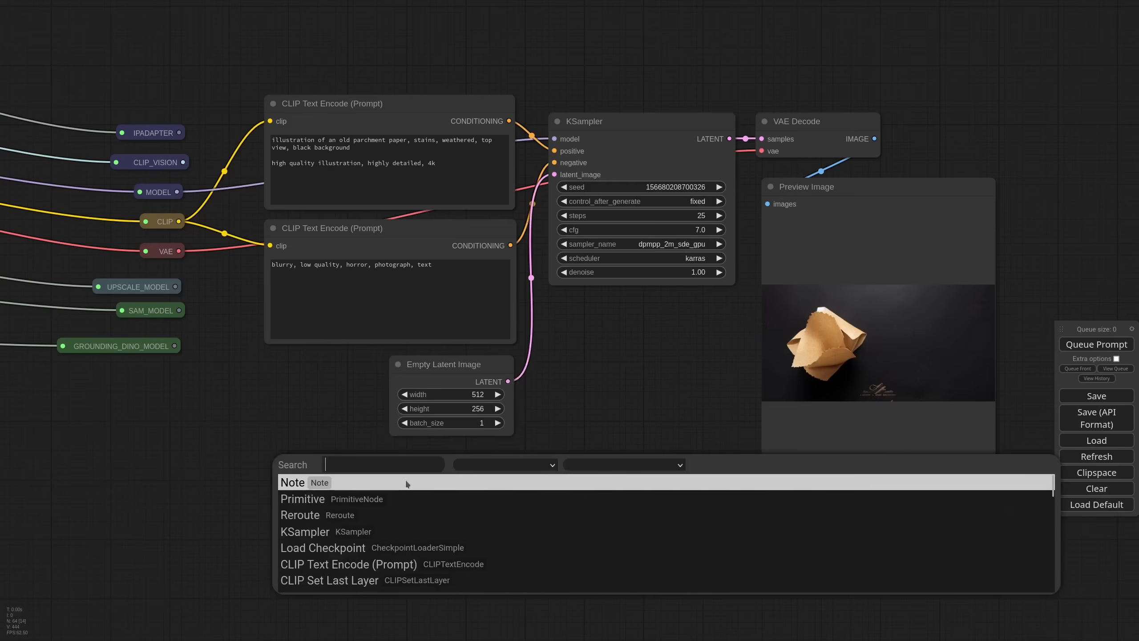
{"action": "type", "text": "load"}
{"action": "left_click", "coordinate": [507, 513]}
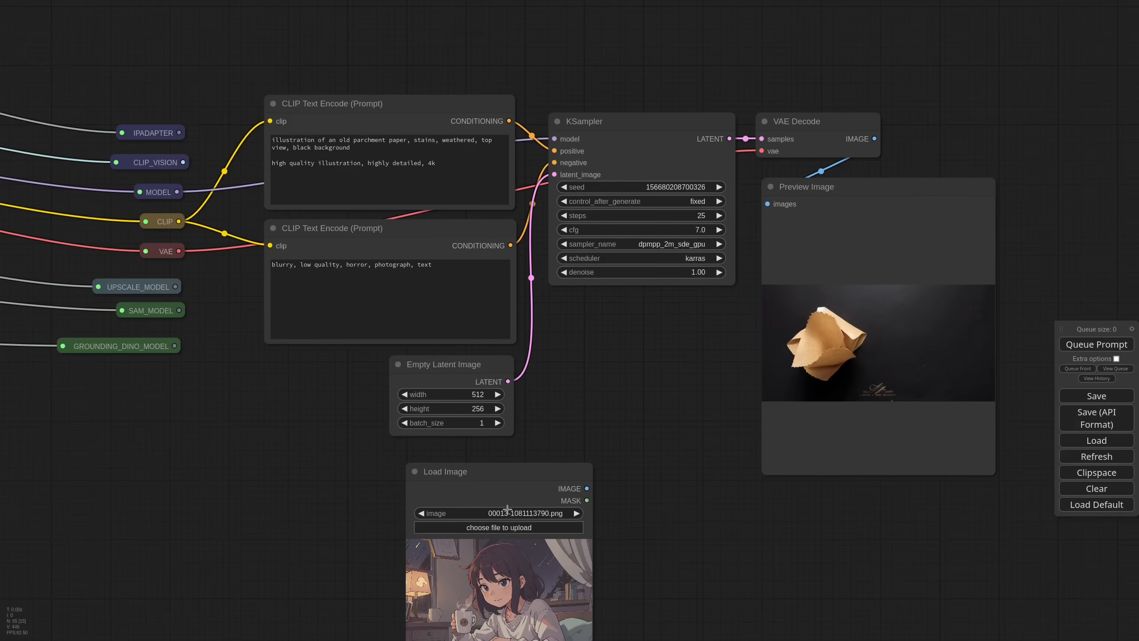
{"action": "left_click", "coordinate": [507, 511]}
{"action": "left_click", "coordinate": [509, 511]}
{"action": "scroll", "coordinate": [632, 556], "scroll_direction": "down", "scroll_amount": 3}
{"action": "left_click_drag", "start_coordinate": [638, 557], "coordinate": [539, 414]}
{"action": "left_click_drag", "start_coordinate": [455, 343], "coordinate": [332, 341]}
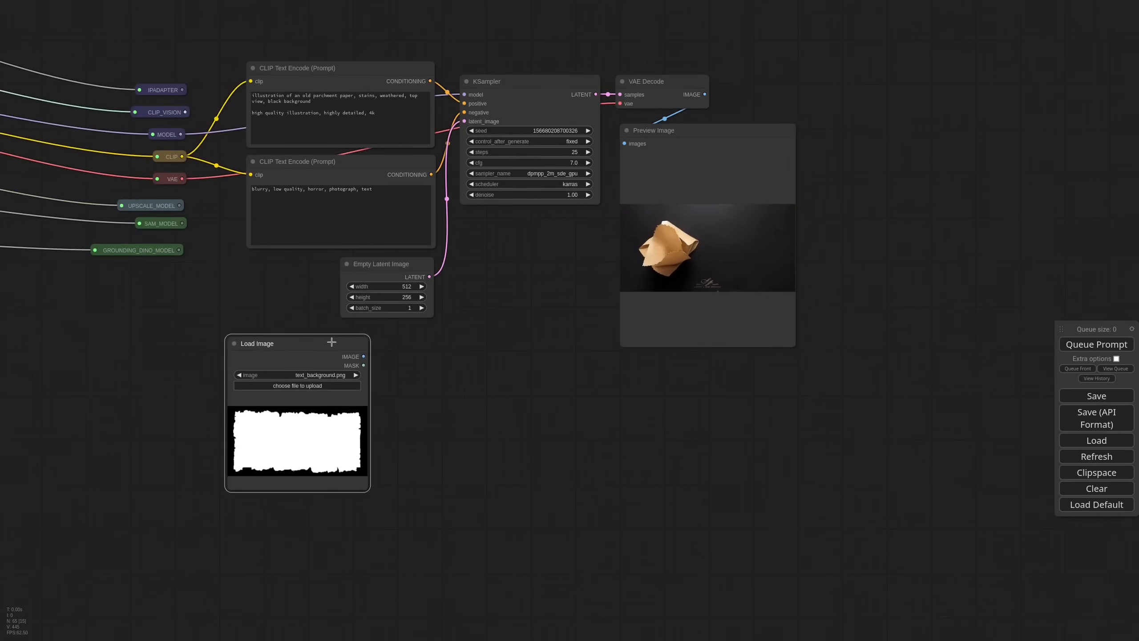
Add a Canny node and connect the loaded text background image to it.
{"action": "double_click", "coordinate": [409, 377]}
{"action": "type", "text": "canny"}
{"action": "key", "text": "Return"}
{"action": "left_click_drag", "start_coordinate": [363, 356], "coordinate": [434, 348]}
Add an Apply ControlNet node, make room by shifting Load Image and Canny, and connect the Canny image to it.
{"action": "double_click", "coordinate": [550, 416]}
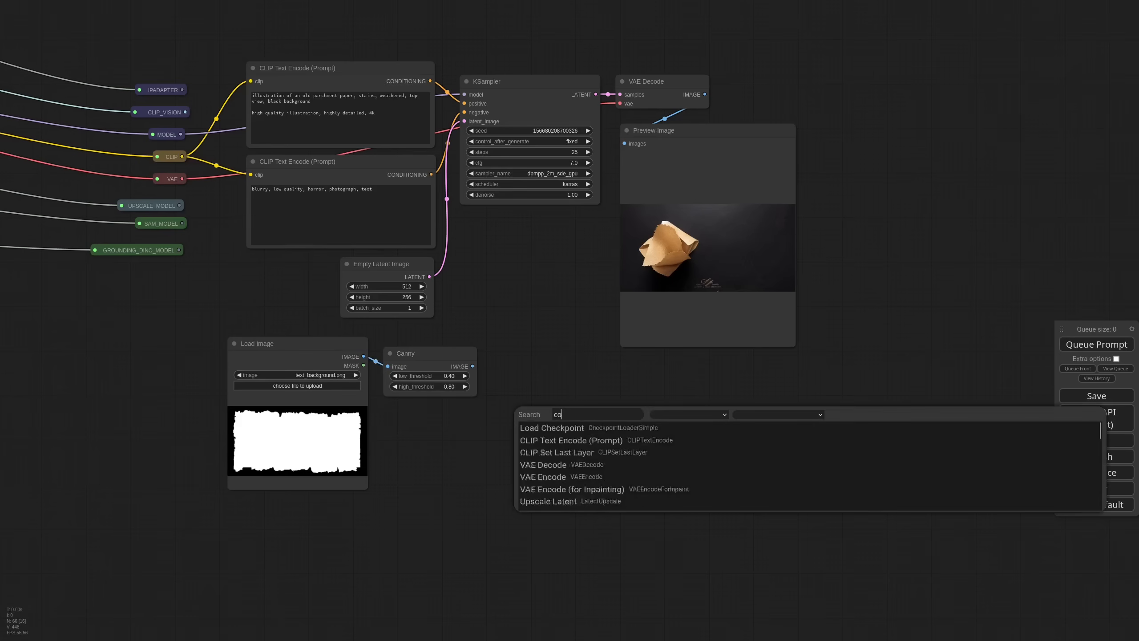
{"action": "type", "text": "controlnet"}
{"action": "key", "text": "Return"}
{"action": "left_click_drag", "start_coordinate": [689, 457], "coordinate": [642, 457]}
{"action": "left_click_drag", "start_coordinate": [593, 409], "coordinate": [552, 363]}
{"action": "left_click_drag", "start_coordinate": [298, 343], "coordinate": [224, 343]}
{"action": "left_click_drag", "start_coordinate": [406, 354], "coordinate": [334, 355]}
{"action": "left_click_drag", "start_coordinate": [400, 369], "coordinate": [513, 394]}
Add a Load ControlNet Model node using control_v11p_sd15_canny_fp16.safetensors, connect it to Apply ControlNet, and place it above Canny.
{"action": "left_click_drag", "start_coordinate": [552, 363], "coordinate": [393, 327]}
{"action": "left_click", "coordinate": [445, 372]}
{"action": "left_click", "coordinate": [482, 353]}
{"action": "type", "text": "canny"}
{"action": "left_click", "coordinate": [505, 385]}
{"action": "left_click_drag", "start_coordinate": [345, 355], "coordinate": [344, 407]}
{"action": "left_click_drag", "start_coordinate": [447, 330], "coordinate": [345, 333]}
Route the positive conditioning through Apply ControlNet into the KSampler and set the ControlNet strength to 0.60.
{"action": "left_click_drag", "start_coordinate": [464, 104], "coordinate": [456, 351]}
{"action": "left_click_drag", "start_coordinate": [540, 350], "coordinate": [464, 104]}
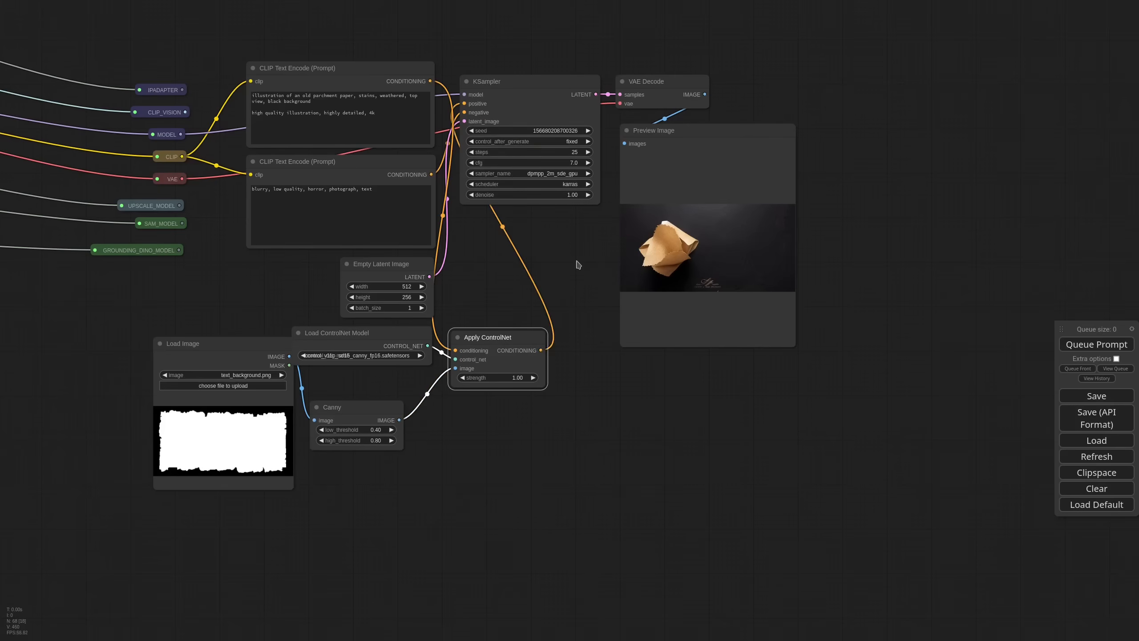
{"action": "left_click", "coordinate": [511, 376]}
{"action": "type", "text": ".6"}
{"action": "key", "text": "Return"}
{"action": "left_click", "coordinate": [1097, 344]}
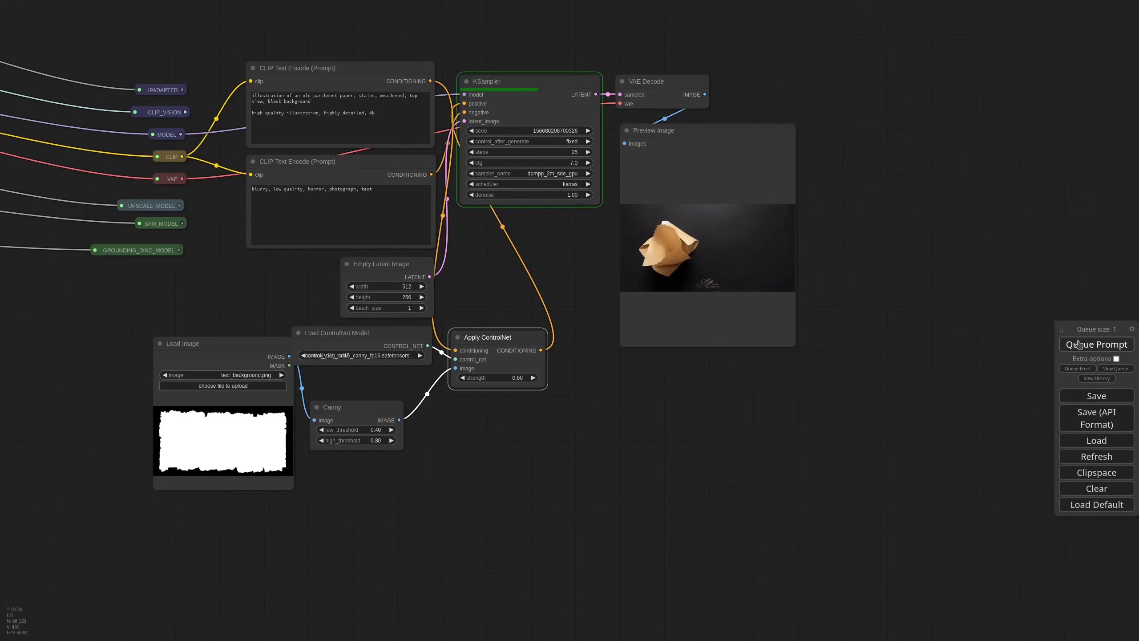
{"action": "left_click_drag", "start_coordinate": [878, 246], "coordinate": [1055, 394]}
{"action": "scroll", "coordinate": [1050, 399], "scroll_direction": "up", "scroll_amount": 5}
{"action": "left_click", "coordinate": [1095, 343]}
{"action": "left_click", "coordinate": [573, 191]}
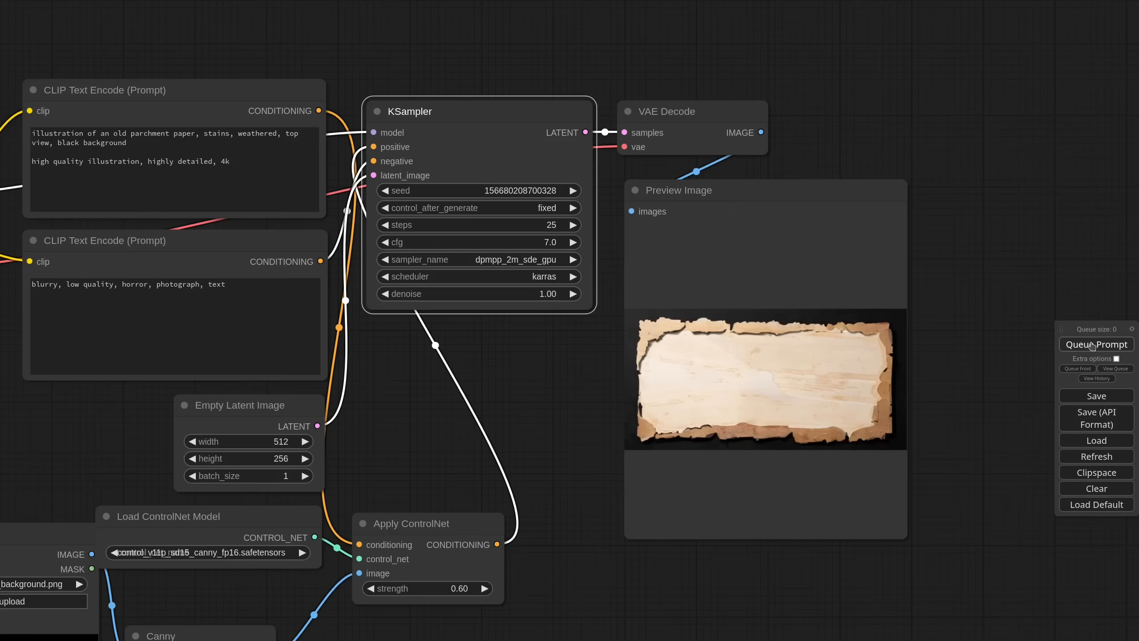
{"action": "left_click", "coordinate": [1097, 344]}
{"action": "left_click", "coordinate": [573, 191]}
{"action": "left_click", "coordinate": [1097, 344]}
{"action": "left_click", "coordinate": [572, 189]}
{"action": "left_click", "coordinate": [1096, 344]}
{"action": "left_click", "coordinate": [573, 191]}
{"action": "left_click", "coordinate": [1096, 344]}
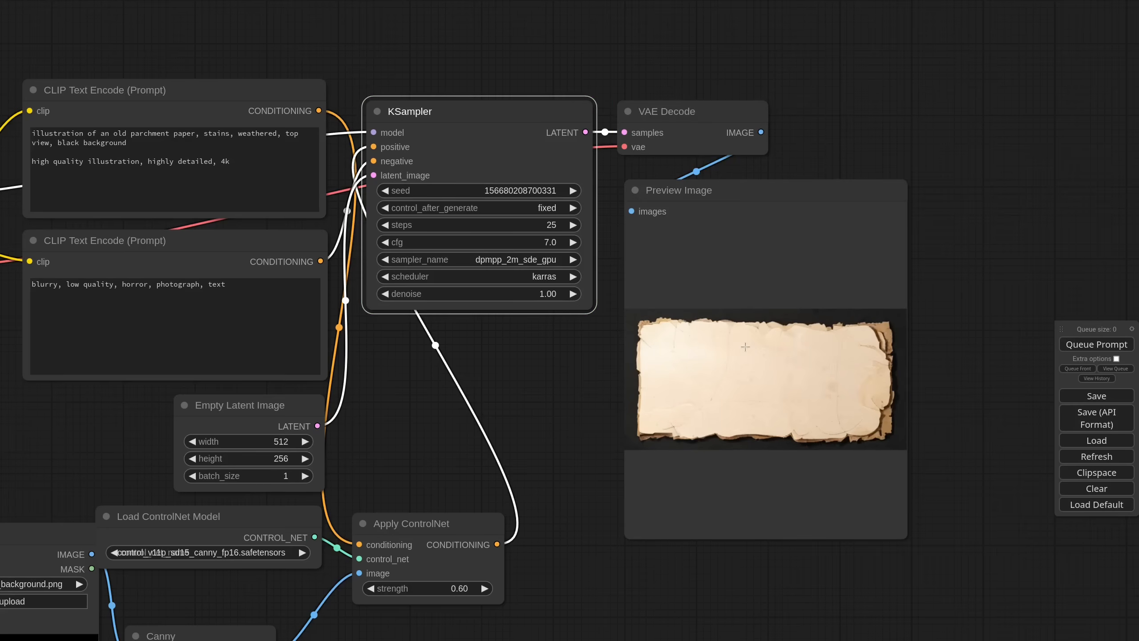
Duplicate the two upscale nodes and VAE Encode beside the parchment, and connect them to its VAE Decode and the VAE and UPSCALE_MODEL reroutes.
{"action": "scroll", "coordinate": [746, 247], "scroll_direction": "down", "scroll_amount": 10}
{"action": "left_click_drag", "start_coordinate": [811, 200], "coordinate": [699, 145]}
{"action": "key", "text": "ctrl+c"}
{"action": "key", "text": "ctrl+v"}
{"action": "left_click_drag", "start_coordinate": [651, 441], "coordinate": [645, 337]}
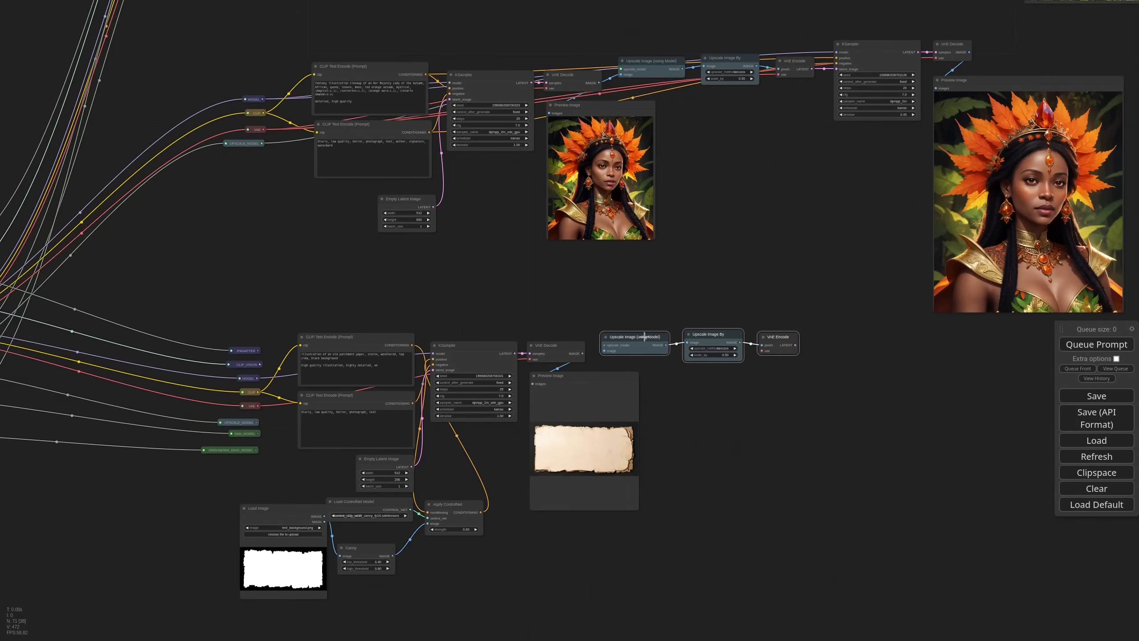
{"action": "left_click_drag", "start_coordinate": [583, 353], "coordinate": [606, 351]}
{"action": "left_click_drag", "start_coordinate": [258, 406], "coordinate": [775, 351]}
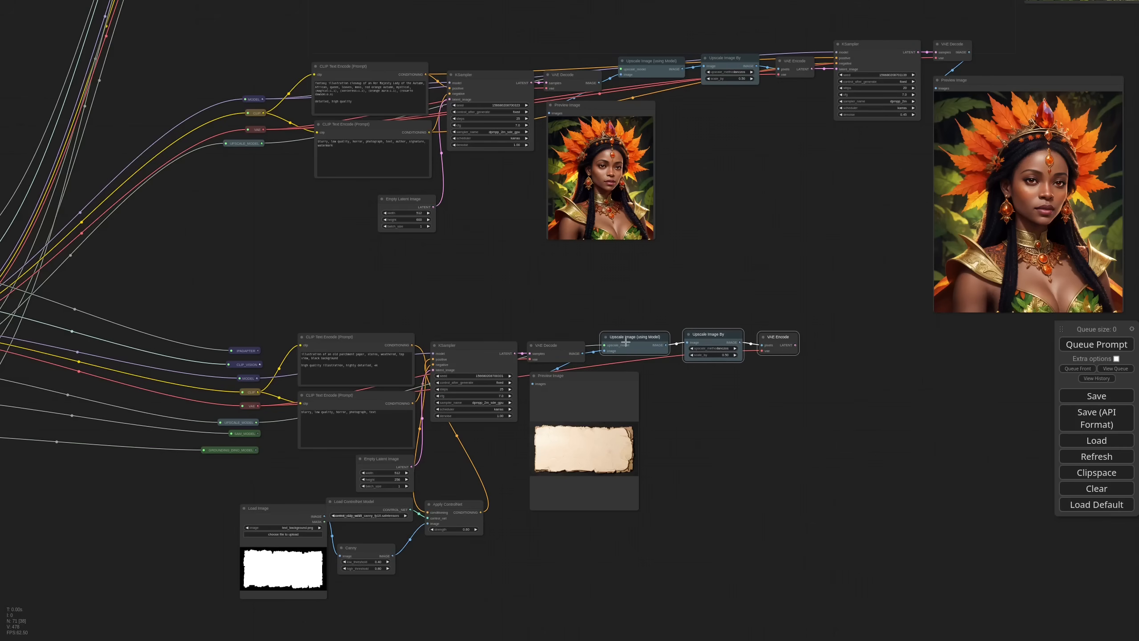
Duplicate the parchment's KSampler with its incoming connections and place the copy after the new VAE Encode.
{"action": "left_click", "coordinate": [464, 348]}
{"action": "key", "text": "ctrl+c"}
{"action": "key", "text": "ctrl+shift+v"}
{"action": "left_click_drag", "start_coordinate": [857, 354], "coordinate": [843, 331]}
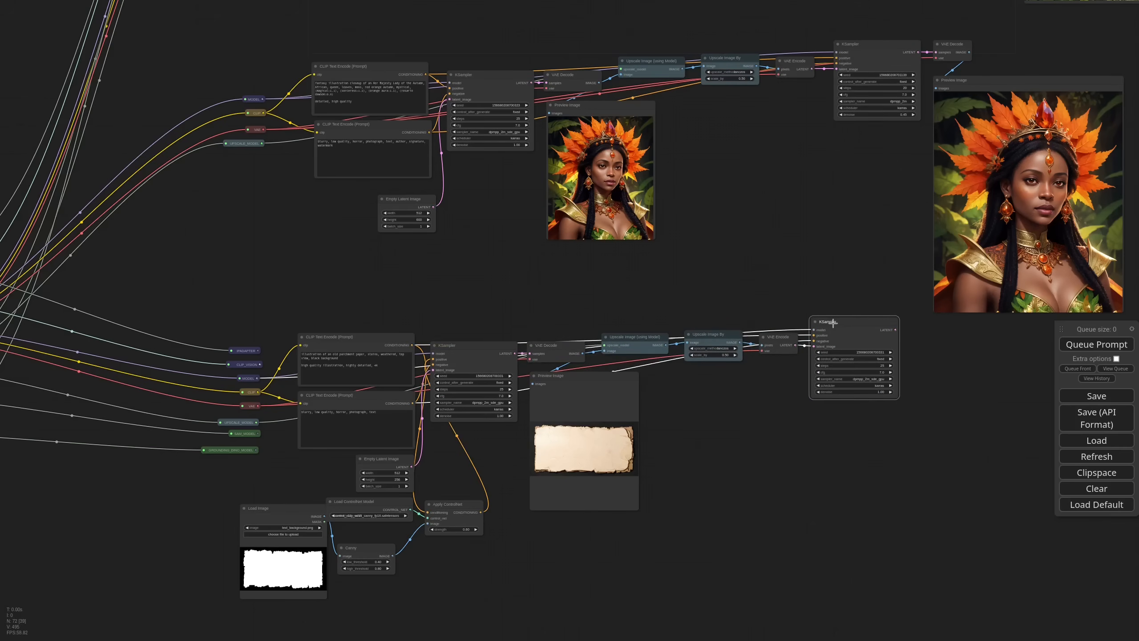
{"action": "scroll", "coordinate": [916, 364], "scroll_direction": "up", "scroll_amount": 12}
{"action": "left_click", "coordinate": [760, 415]}
{"action": "left_click", "coordinate": [829, 567]}
{"action": "left_click", "coordinate": [801, 457]}
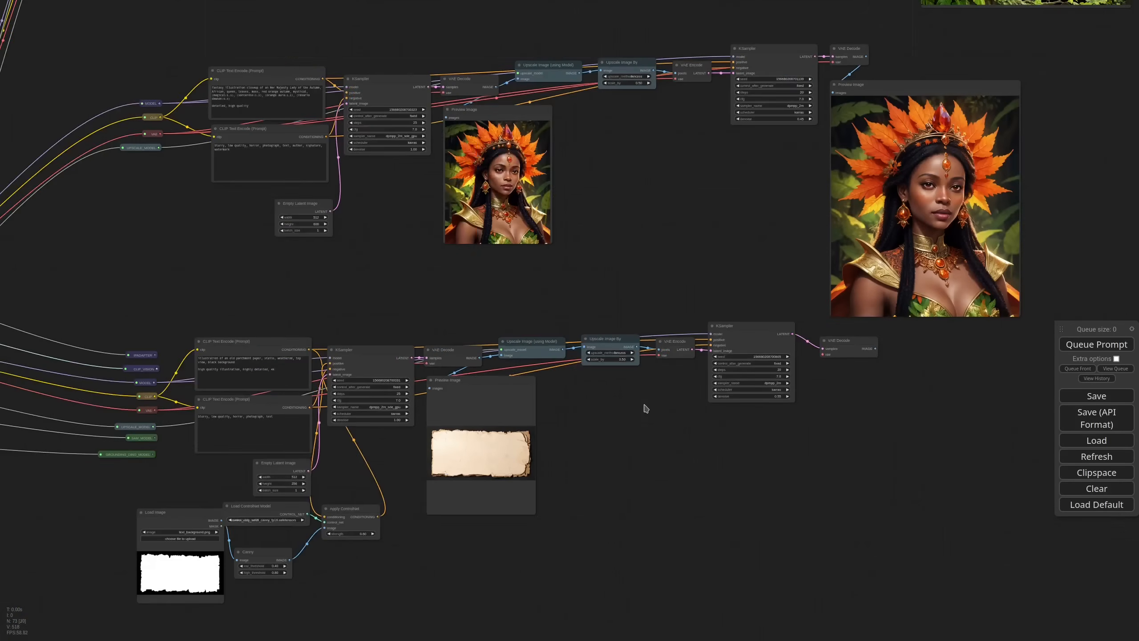
Connect the VAE reroute to the final parchment VAE Decode, attach a Preview Image, and generate the upscaled parchment.
{"action": "left_click_drag", "start_coordinate": [155, 410], "coordinate": [828, 331]}
{"action": "left_click", "coordinate": [841, 406]}
{"action": "left_click_drag", "start_coordinate": [844, 374], "coordinate": [828, 361]}
{"action": "left_click", "coordinate": [1094, 344]}
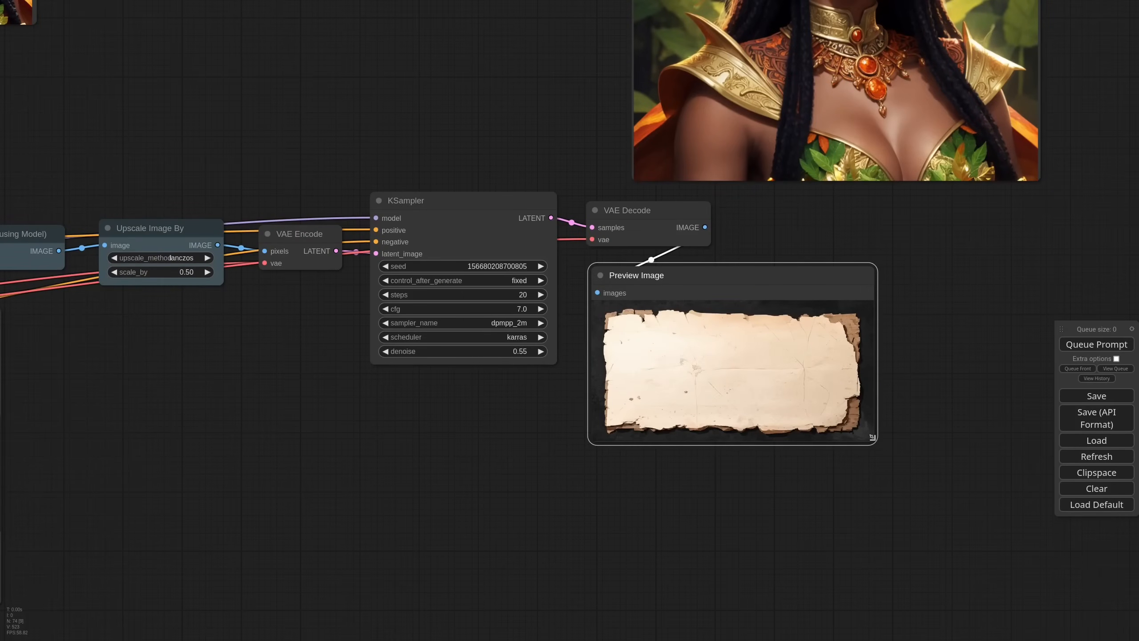
Duplicate the segmentation, GrowMask, Mask Blur and Mask Preview nodes beside the upscaled parchment, and connect its image and the SAM_MODEL and GROUNDING_DINO_MODEL reroutes.
{"action": "scroll", "coordinate": [869, 427], "scroll_direction": "down", "scroll_amount": 15}
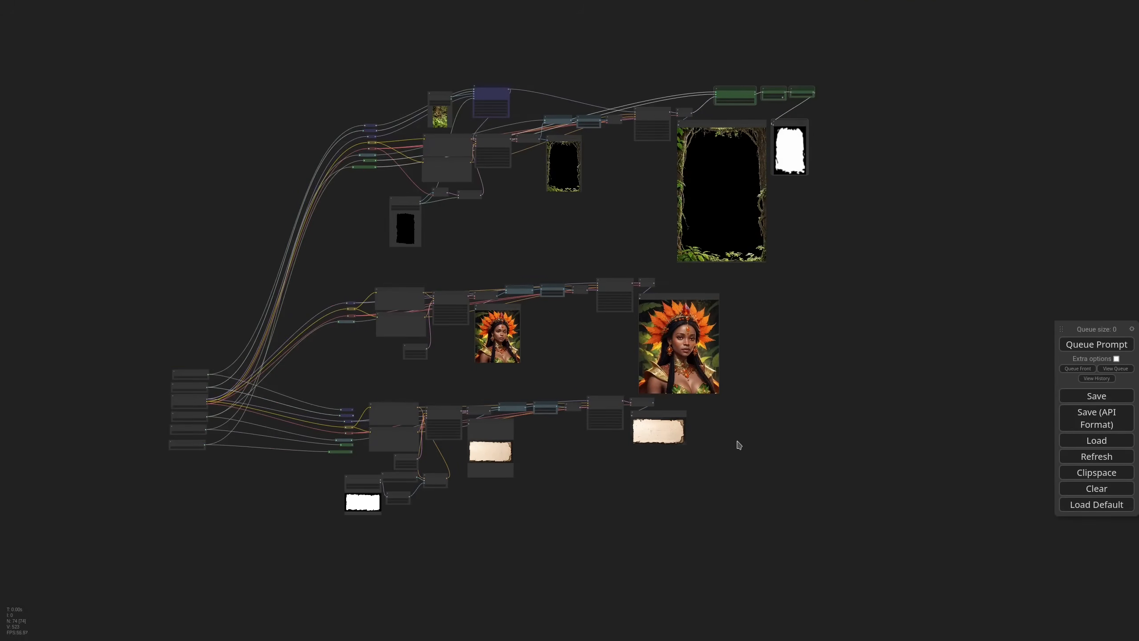
{"action": "scroll", "coordinate": [783, 324], "scroll_direction": "up", "scroll_amount": 7}
{"action": "key", "text": "ctrl+v"}
{"action": "left_click_drag", "start_coordinate": [714, 436], "coordinate": [676, 414]}
{"action": "left_click_drag", "start_coordinate": [430, 512], "coordinate": [648, 496]}
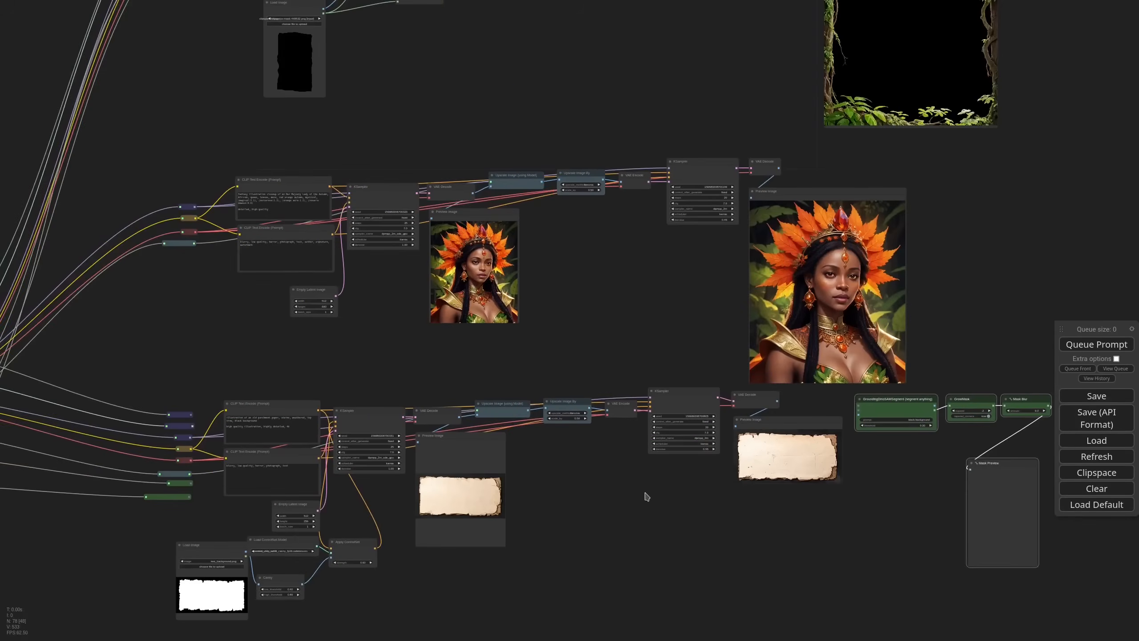
{"action": "left_click_drag", "start_coordinate": [192, 483], "coordinate": [857, 412]}
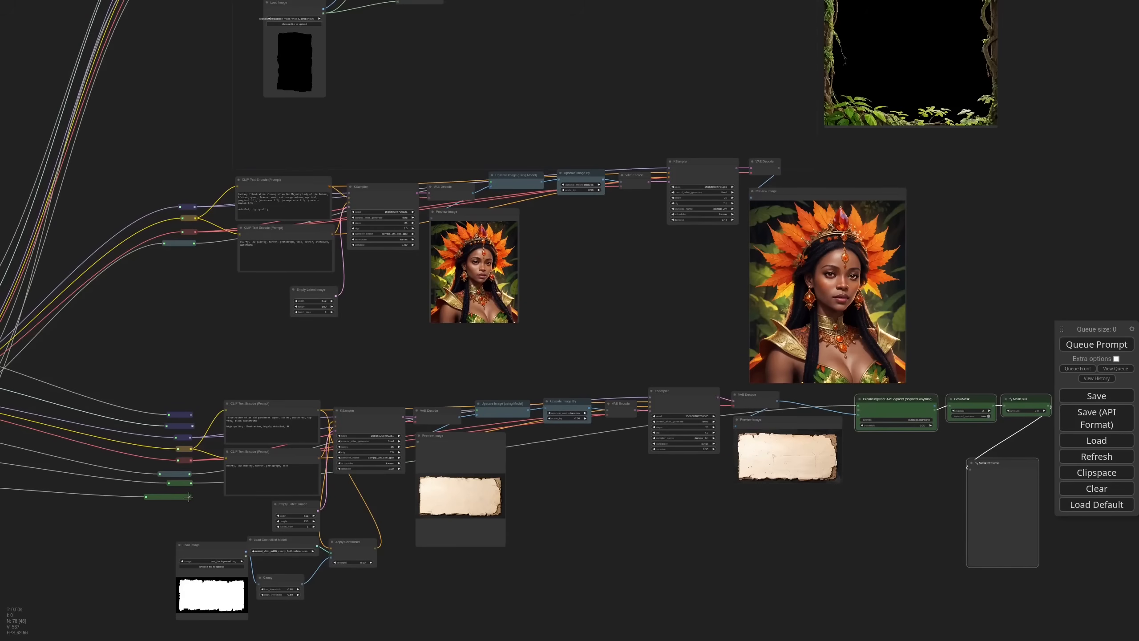
Set the parchment segmentation prompt to "paper" and the GrowMask expand to 5.
{"action": "scroll", "coordinate": [1004, 451], "scroll_direction": "up", "scroll_amount": 12}
{"action": "left_click", "coordinate": [654, 358]}
{"action": "type", "text": "paper"}
{"action": "key", "text": "Return"}
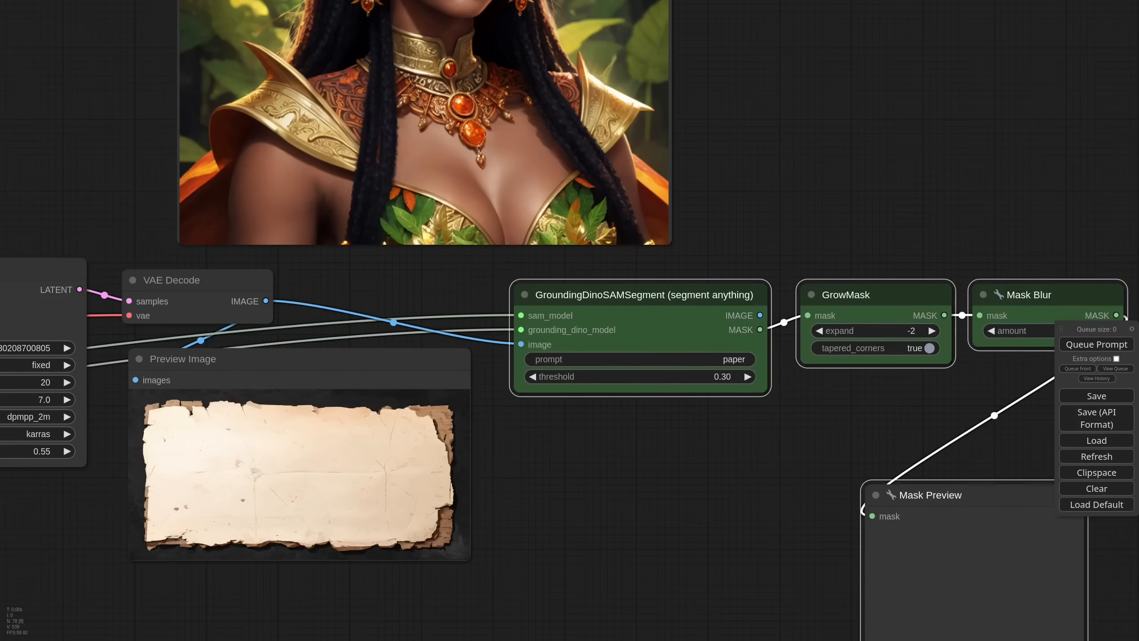
{"action": "left_click_drag", "start_coordinate": [927, 400], "coordinate": [750, 326]}
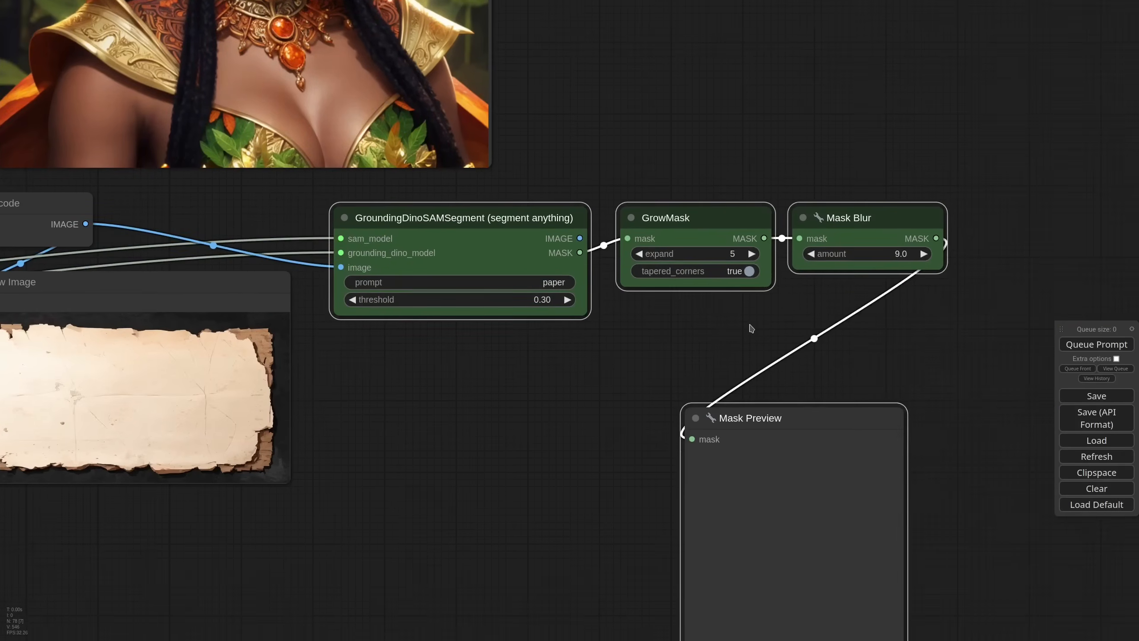
{"action": "scroll", "coordinate": [750, 327], "scroll_direction": "down", "scroll_amount": 2}
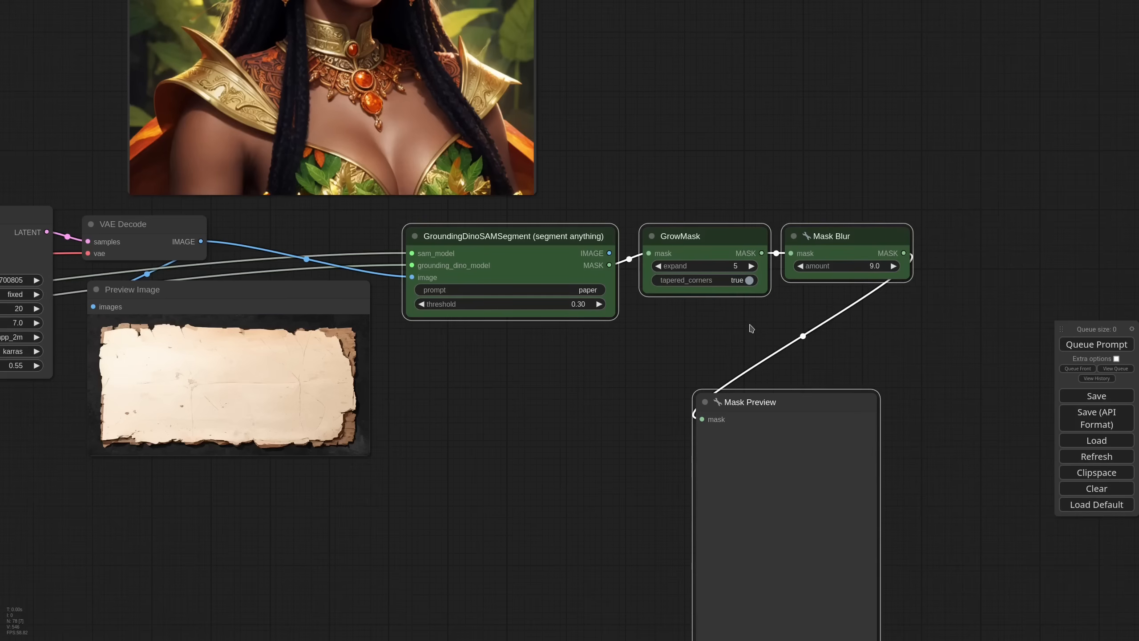
{"action": "scroll", "coordinate": [752, 328], "scroll_direction": "down", "scroll_amount": 2}
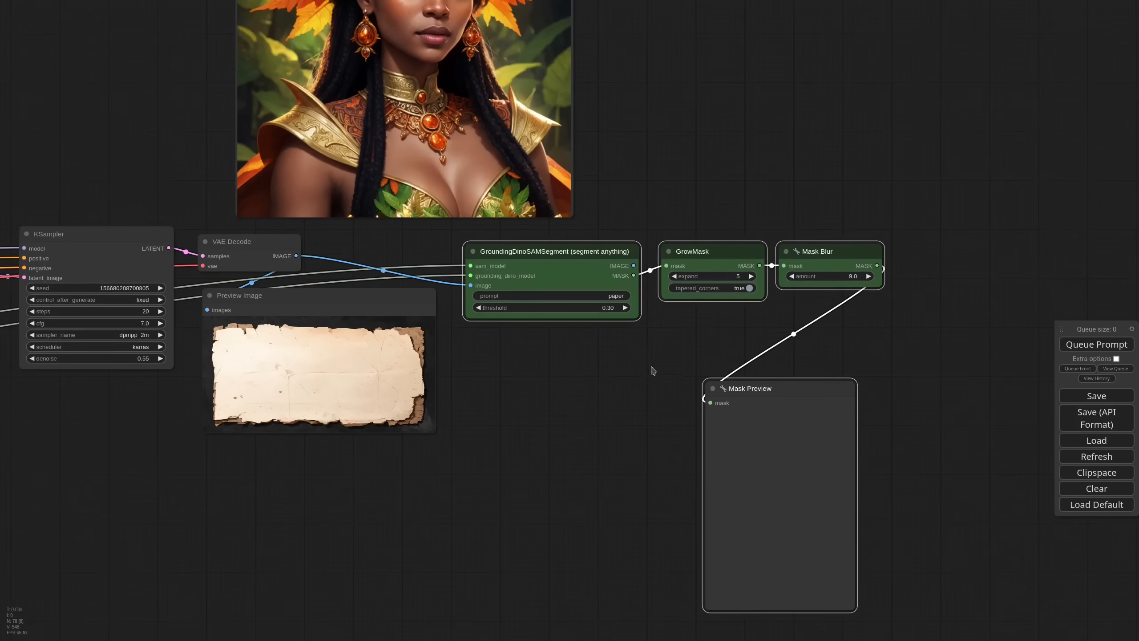
Add an EmptyImage node beneath the parchment segmentation node and set its width to 1024.
{"action": "left_click_drag", "start_coordinate": [646, 383], "coordinate": [699, 376]}
{"action": "double_click", "coordinate": [596, 380]}
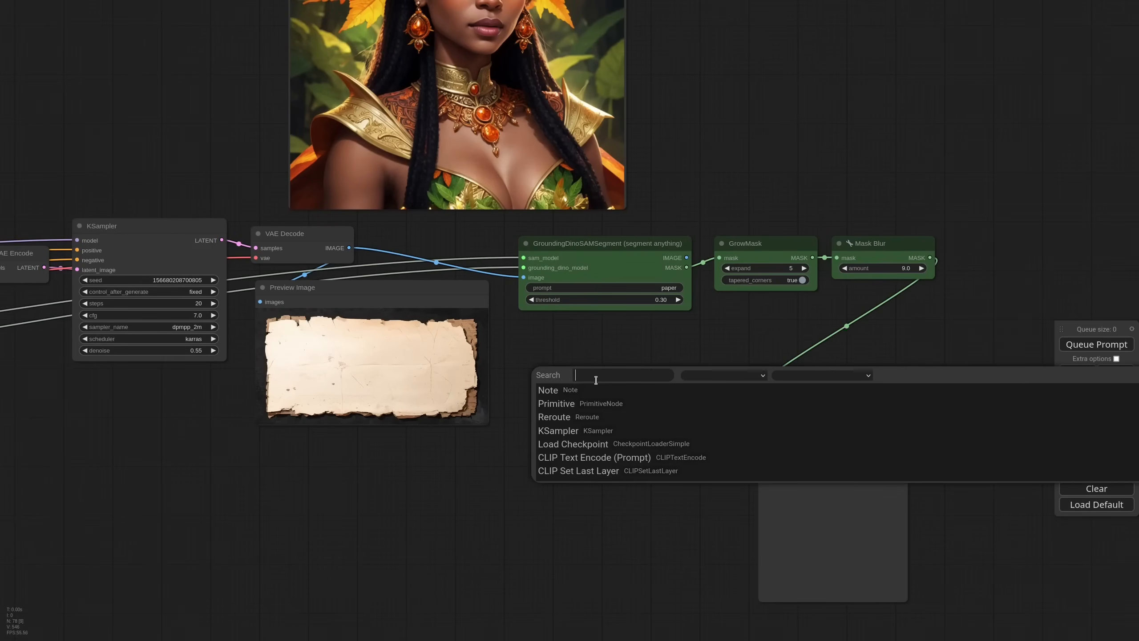
{"action": "type", "text": "empt"}
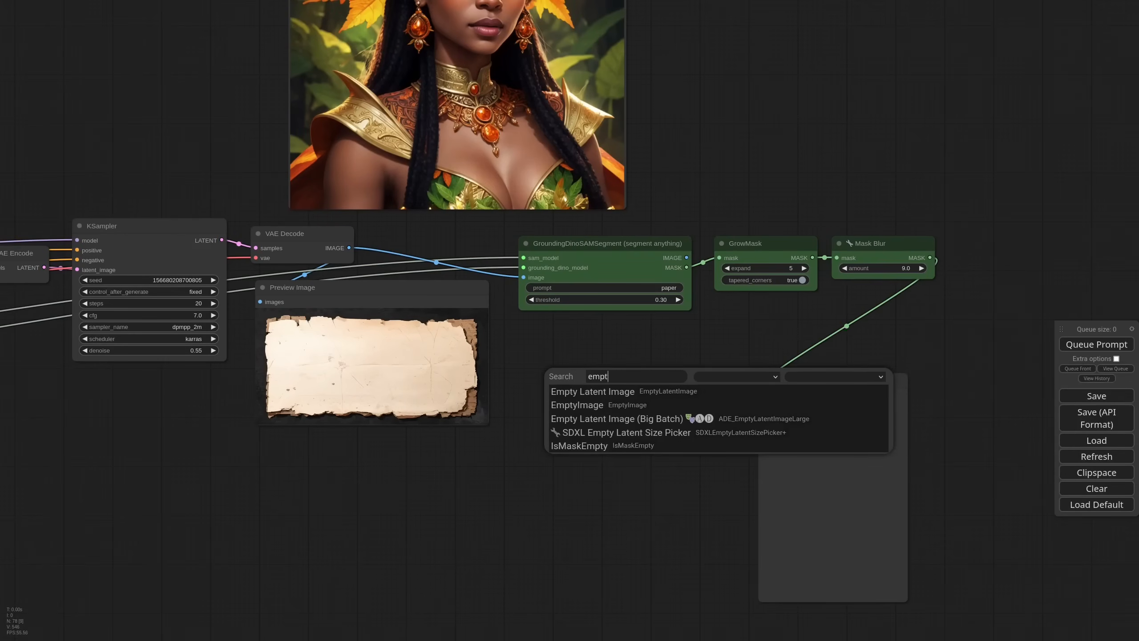
{"action": "key", "text": "Down"}
{"action": "key", "text": "Return"}
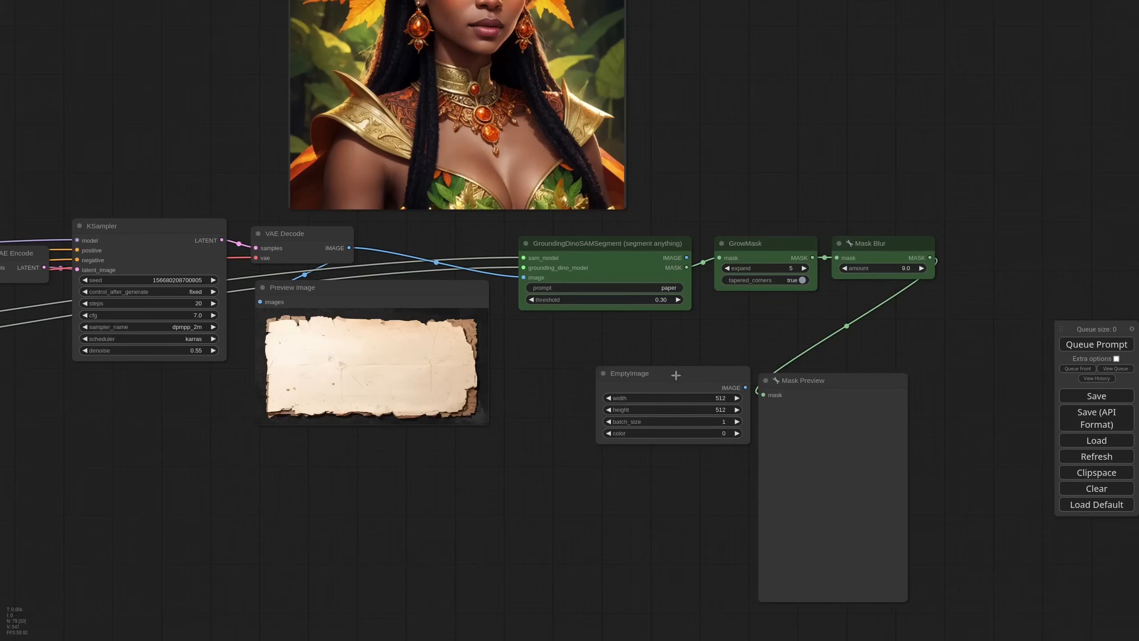
{"action": "left_click_drag", "start_coordinate": [675, 375], "coordinate": [662, 341]}
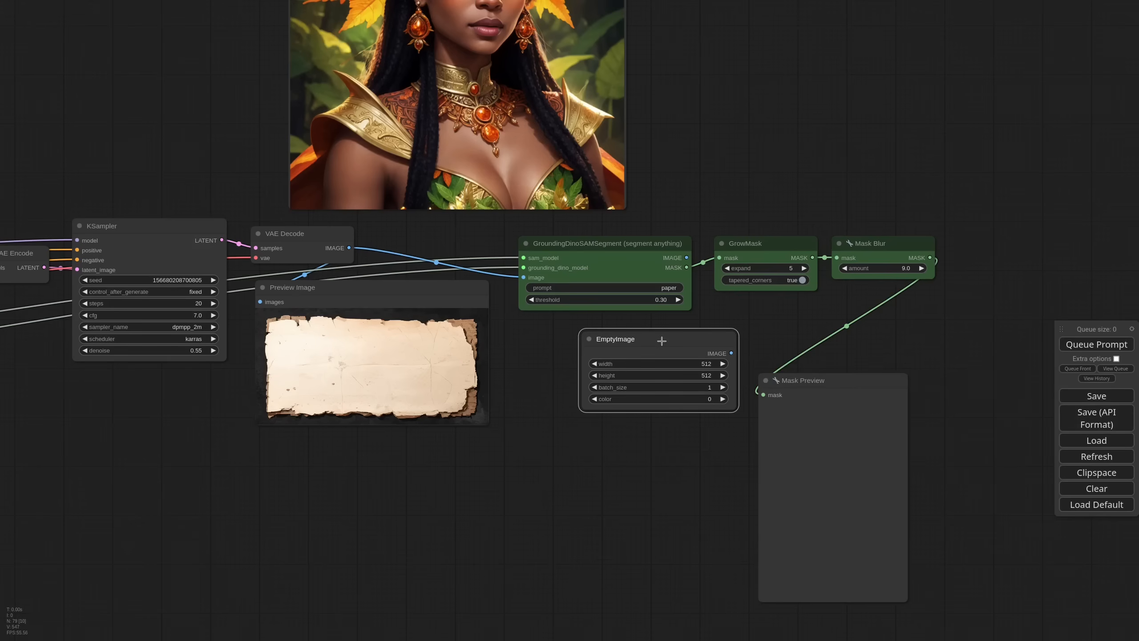
{"action": "left_click", "coordinate": [693, 364]}
{"action": "type", "text": "1024"}
{"action": "key", "text": "Return"}
Set the EmptyImage color to the RGB expression (15<<16) | (25<<8) | 5.
{"action": "scroll", "coordinate": [711, 416], "scroll_direction": "up", "scroll_amount": 8}
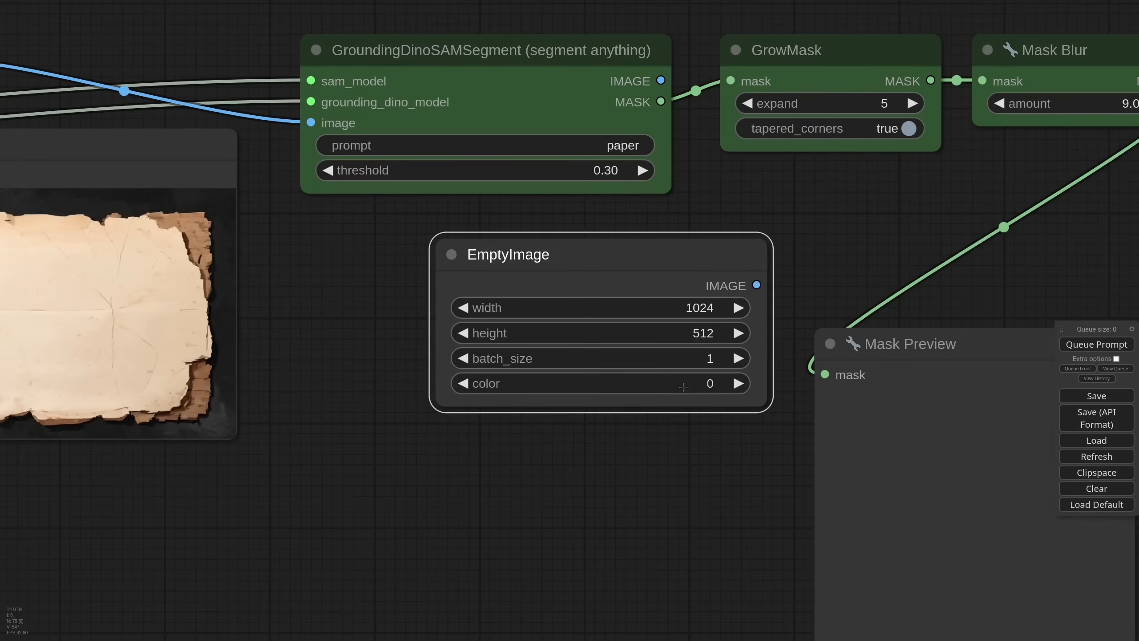
{"action": "left_click", "coordinate": [684, 387]}
{"action": "type", "text": "(15"}
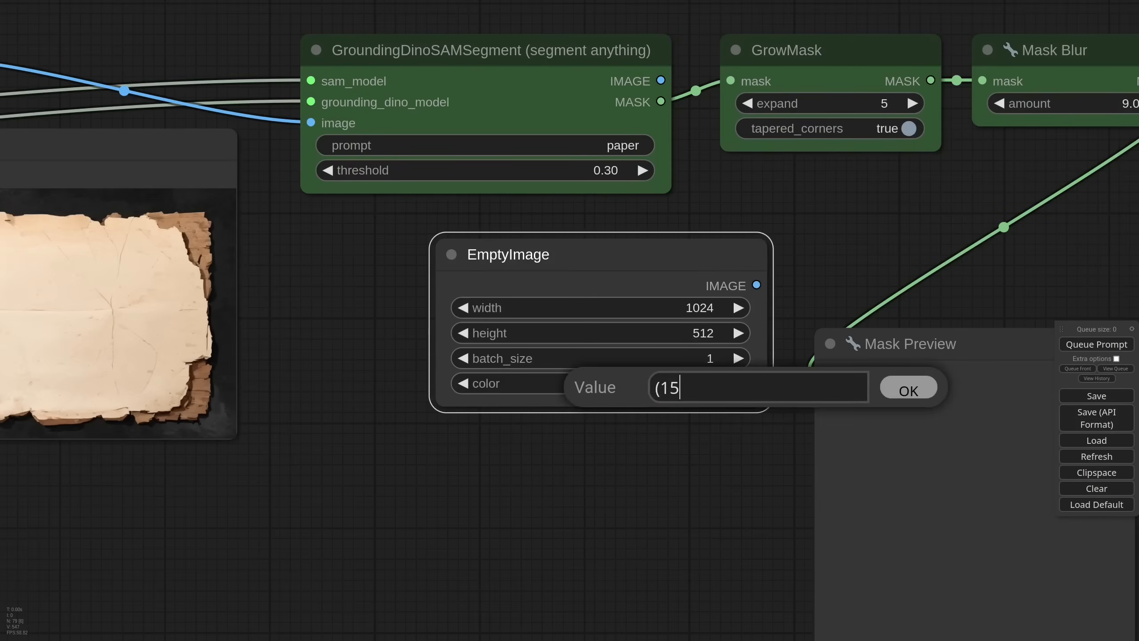
{"action": "type", "text": "<<16) | (25<<8) | 5"}
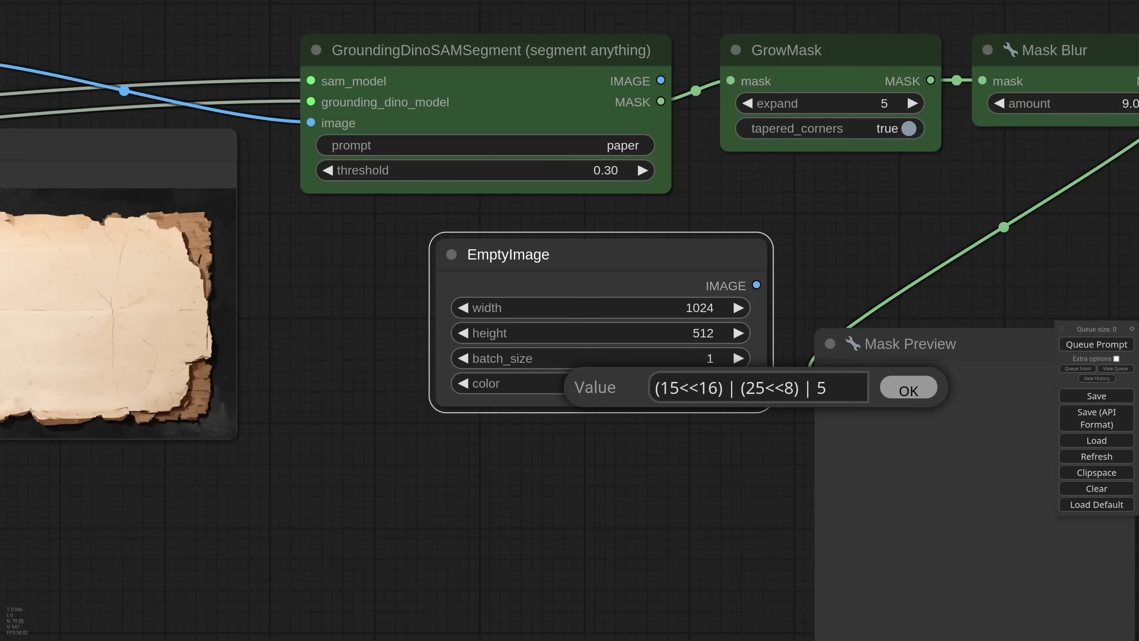
{"action": "key", "text": "Return"}
Move the Mask Preview aside, attach a Preview Image to the EmptyImage node, and generate the solid color image.
{"action": "scroll", "coordinate": [565, 496], "scroll_direction": "down", "scroll_amount": 3}
{"action": "left_click_drag", "start_coordinate": [723, 303], "coordinate": [953, 290]}
{"action": "left_click_drag", "start_coordinate": [626, 266], "coordinate": [669, 256]}
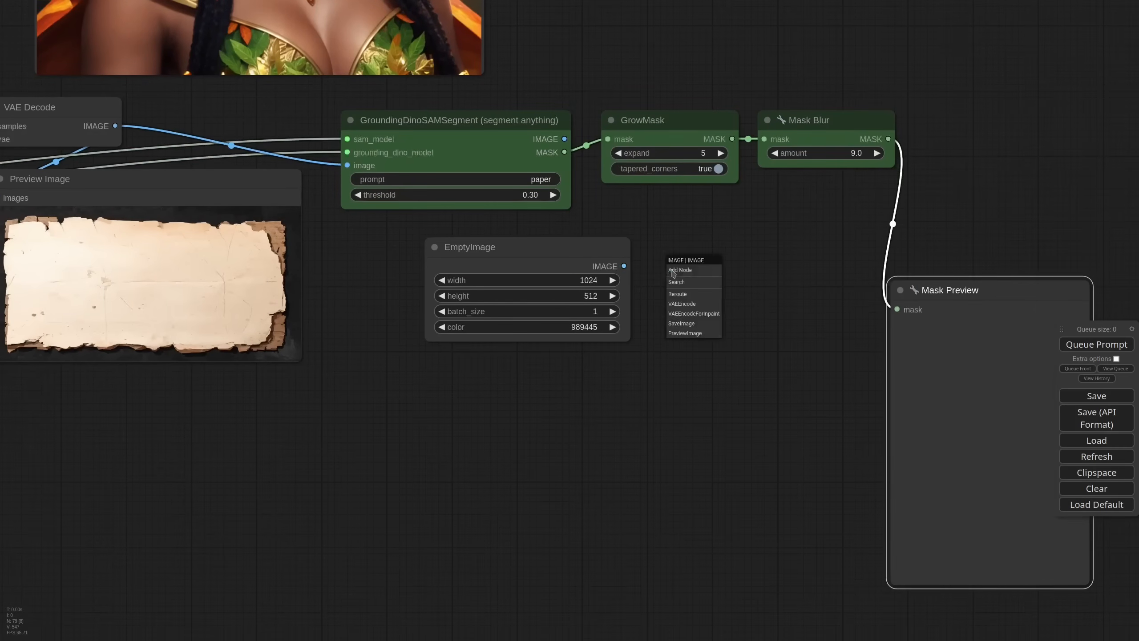
{"action": "left_click", "coordinate": [702, 337]}
{"action": "left_click", "coordinate": [1111, 348]}
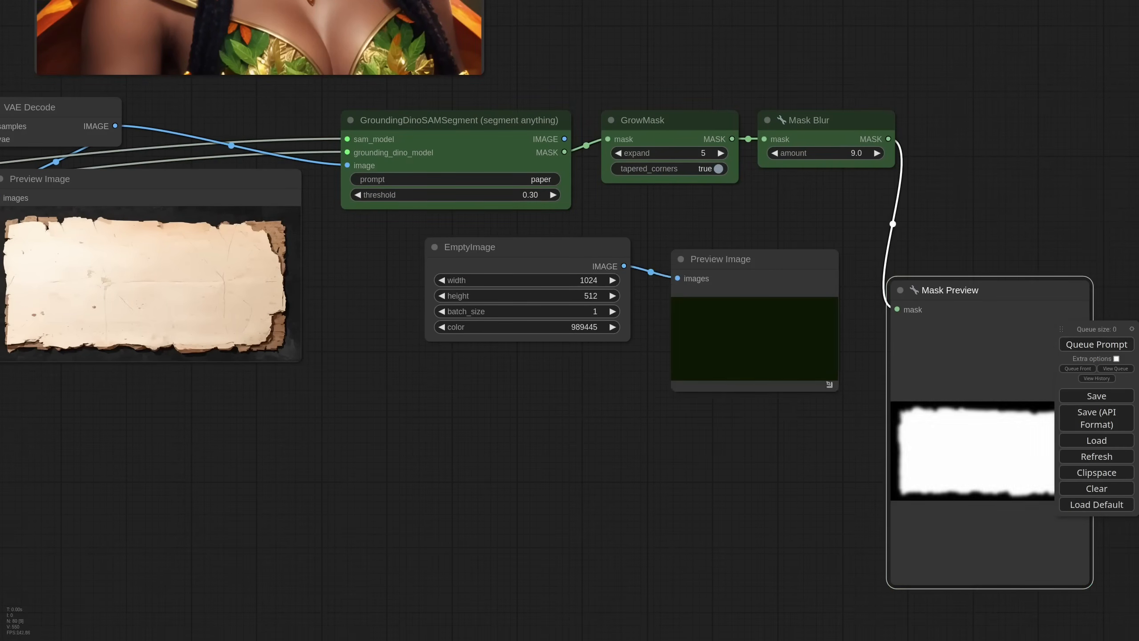
{"action": "scroll", "coordinate": [816, 350], "scroll_direction": "up", "scroll_amount": 5}
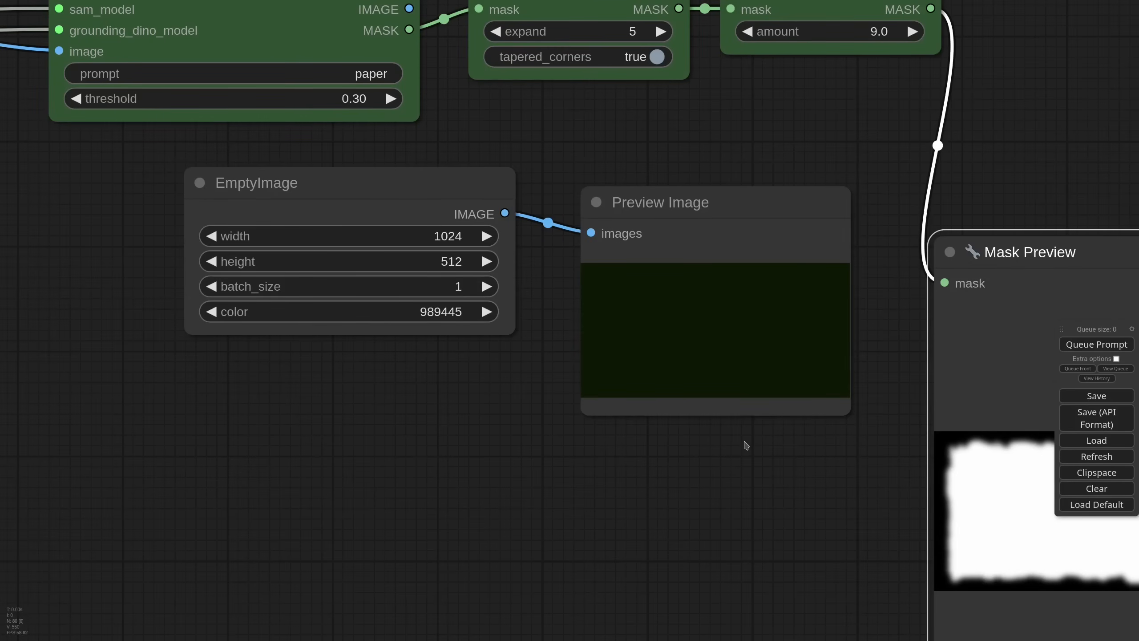
{"action": "scroll", "coordinate": [745, 445], "scroll_direction": "down", "scroll_amount": 5}
Add an ImageCompositeMasked node with the EmptyImage as its destination, and delete the EmptyImage's Preview Image node.
{"action": "left_click_drag", "start_coordinate": [745, 444], "coordinate": [633, 454]}
{"action": "left_click_drag", "start_coordinate": [789, 382], "coordinate": [960, 243]}
{"action": "double_click", "coordinate": [742, 265]}
{"action": "type", "text": "imagec"}
{"action": "key", "text": "Return"}
{"action": "left_click_drag", "start_coordinate": [838, 256], "coordinate": [811, 257]}
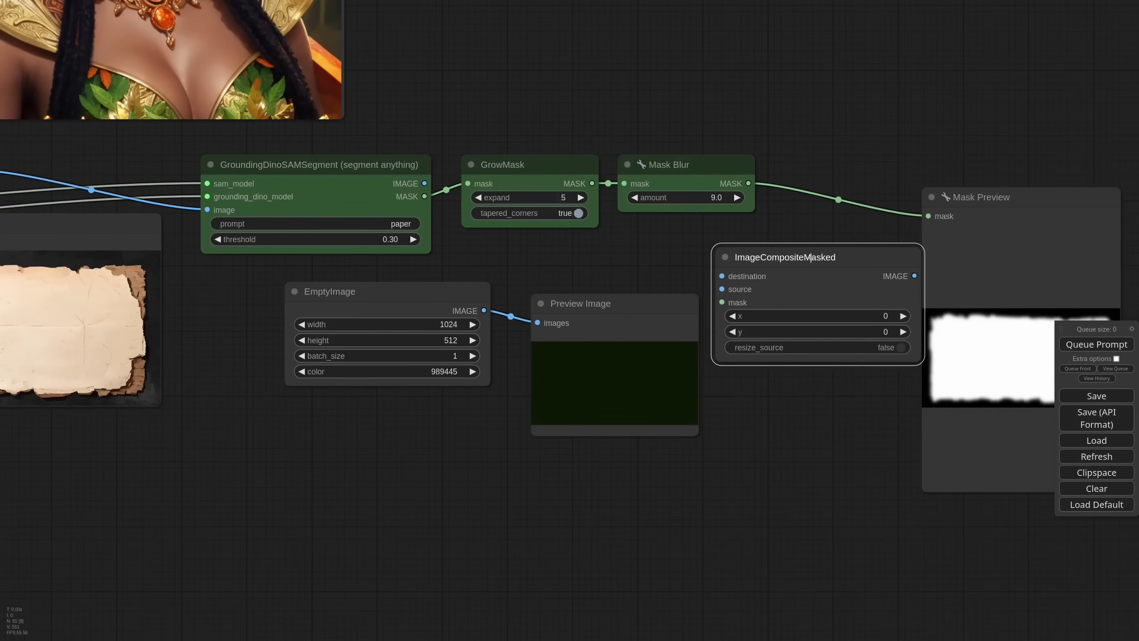
{"action": "left_click_drag", "start_coordinate": [484, 310], "coordinate": [631, 284]}
{"action": "left_click", "coordinate": [659, 304]}
{"action": "key", "text": "Delete"}
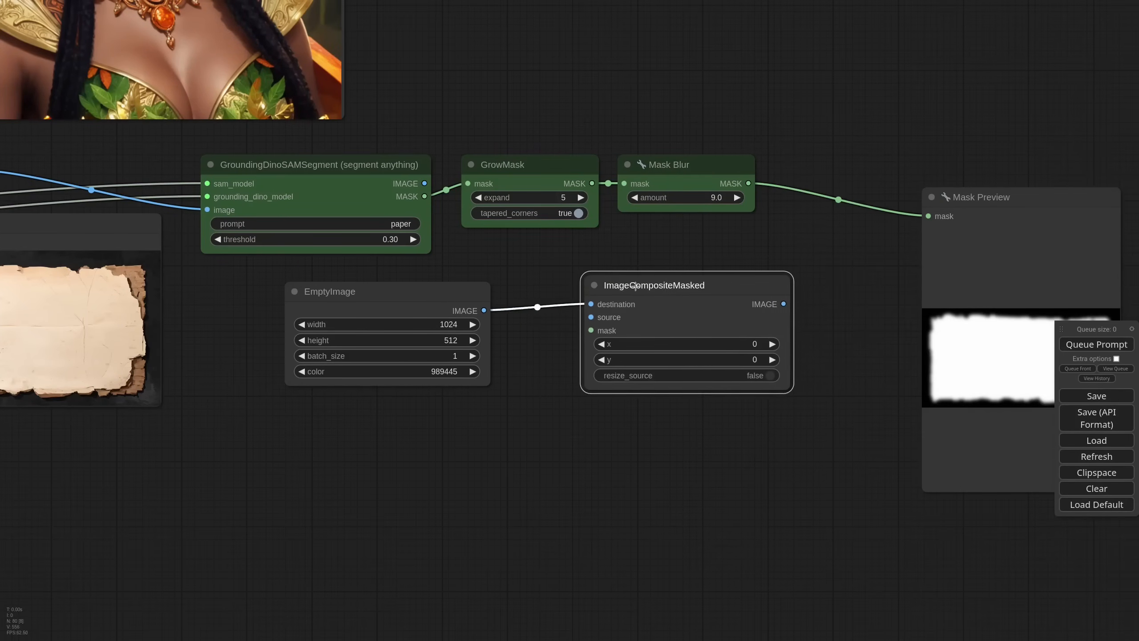
Connect the upscaled parchment as source and the segmentation mask as mask, attach an enlarged Preview Image to the composite, and generate it.
{"action": "scroll", "coordinate": [588, 293], "scroll_direction": "down", "scroll_amount": 4}
{"action": "left_click_drag", "start_coordinate": [169, 209], "coordinate": [590, 309]}
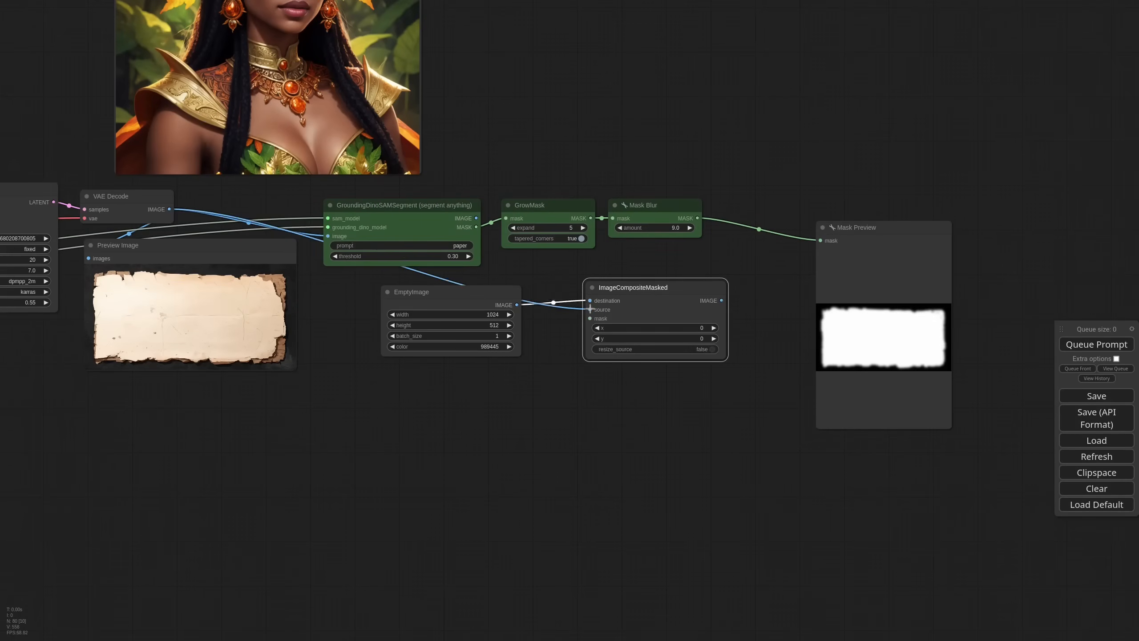
{"action": "left_click_drag", "start_coordinate": [477, 227], "coordinate": [590, 318]}
{"action": "left_click_drag", "start_coordinate": [722, 301], "coordinate": [752, 309]}
{"action": "left_click", "coordinate": [780, 385]}
{"action": "left_click_drag", "start_coordinate": [717, 499], "coordinate": [804, 491]}
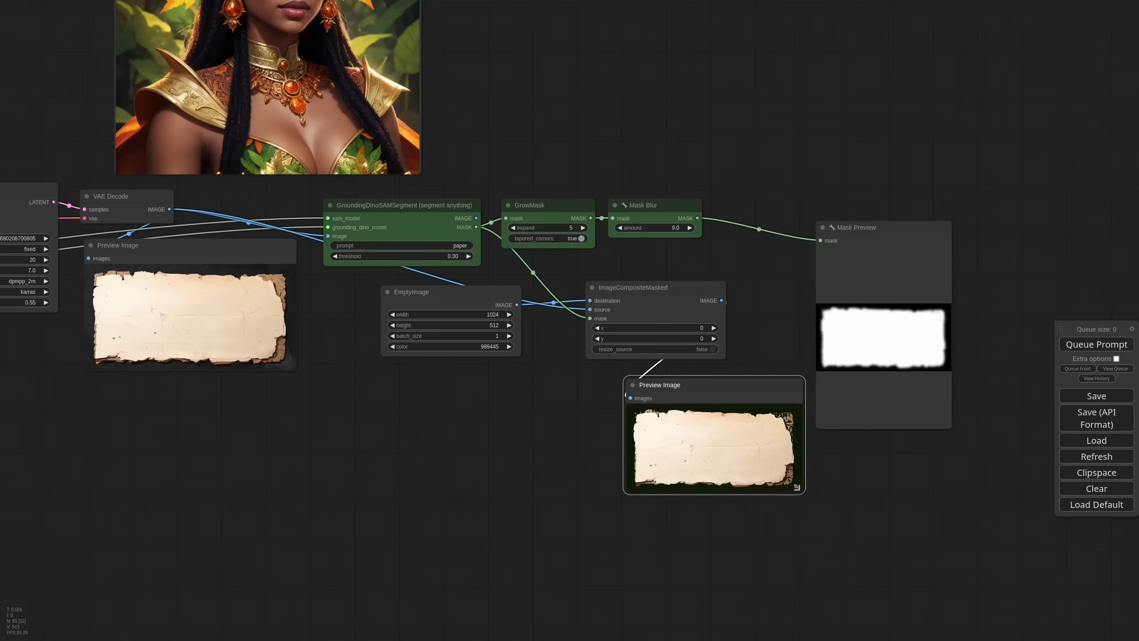
Shrink the parchment Mask Preview node and place it beside the Mask Blur node.
{"action": "left_click_drag", "start_coordinate": [932, 386], "coordinate": [870, 313]}
{"action": "left_click_drag", "start_coordinate": [889, 355], "coordinate": [919, 248]}
{"action": "left_click_drag", "start_coordinate": [837, 165], "coordinate": [834, 215]}
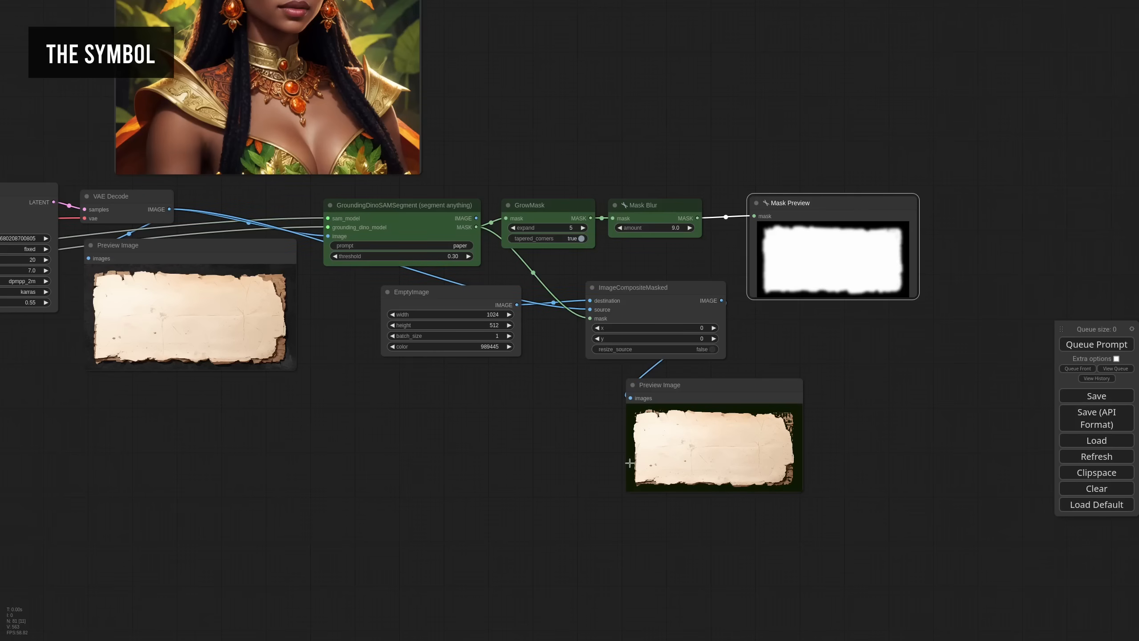
Delete the unused IPADAPTER and CLIP_VISION reroutes from the parchment group.
{"action": "scroll", "coordinate": [629, 463], "scroll_direction": "down", "scroll_amount": 5}
{"action": "left_click_drag", "start_coordinate": [382, 484], "coordinate": [836, 448]}
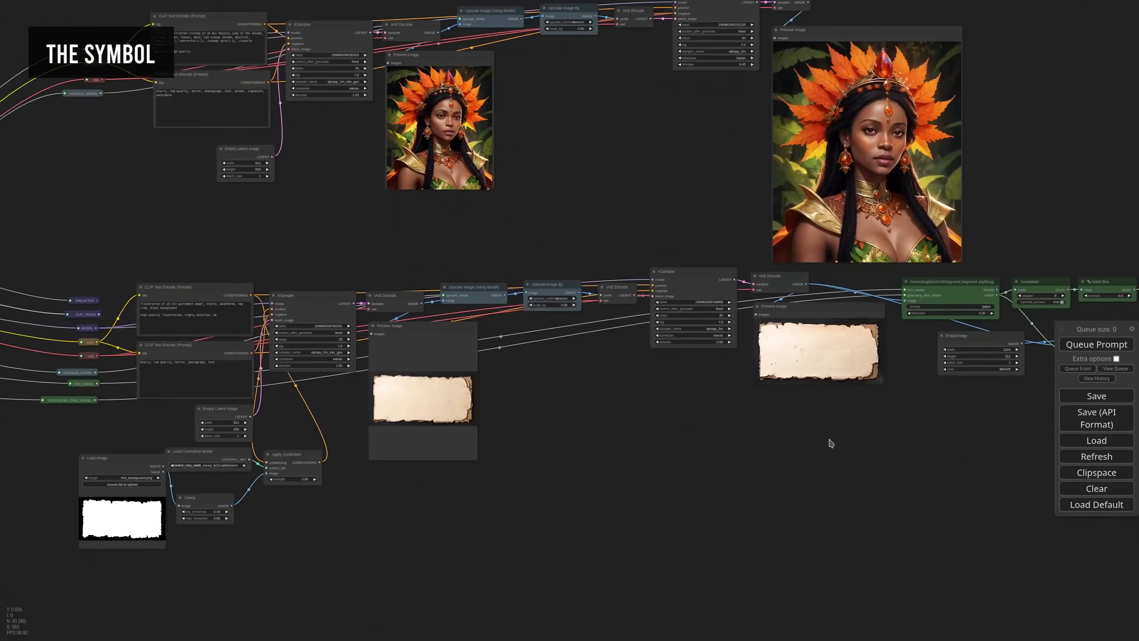
{"action": "scroll", "coordinate": [832, 442], "scroll_direction": "down", "scroll_amount": 4}
{"action": "scroll", "coordinate": [260, 385], "scroll_direction": "up", "scroll_amount": 6}
{"action": "left_click", "coordinate": [355, 316]}
{"action": "key", "text": "Delete"}
{"action": "left_click", "coordinate": [372, 337]}
{"action": "key", "text": "Delete"}
Adjust the position of the Load ControlNet Model node, and shift the whole portrait group to align with its neighbours.
{"action": "left_click_drag", "start_coordinate": [453, 512], "coordinate": [414, 514]}
{"action": "left_click", "coordinate": [523, 510]}
{"action": "scroll", "coordinate": [625, 481], "scroll_direction": "down", "scroll_amount": 10}
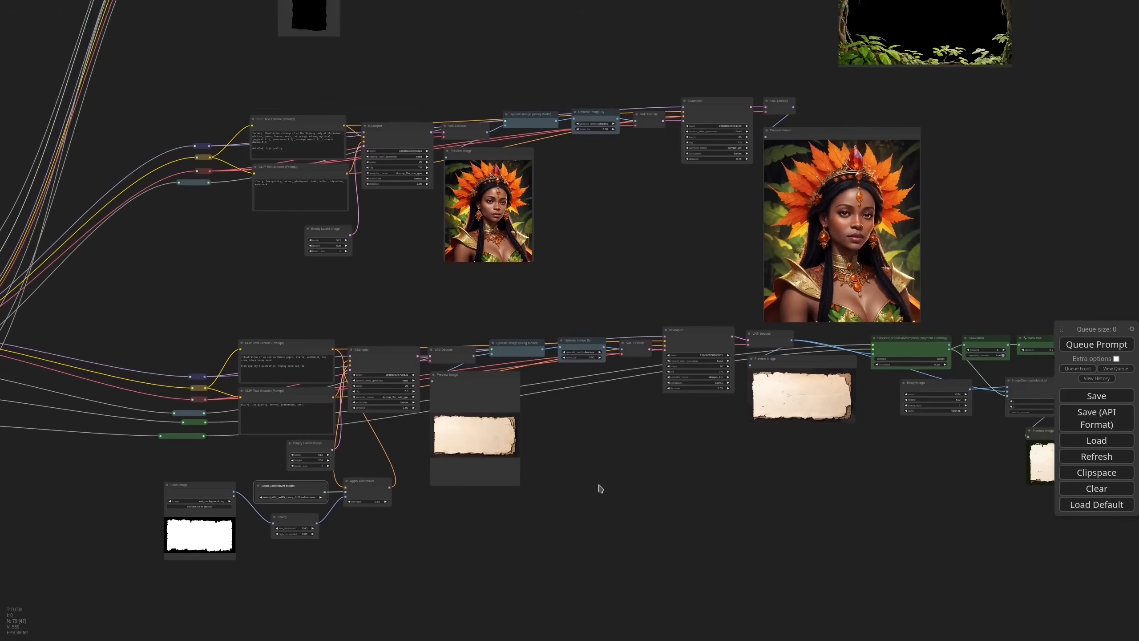
{"action": "left_click_drag", "start_coordinate": [740, 421], "coordinate": [336, 300]}
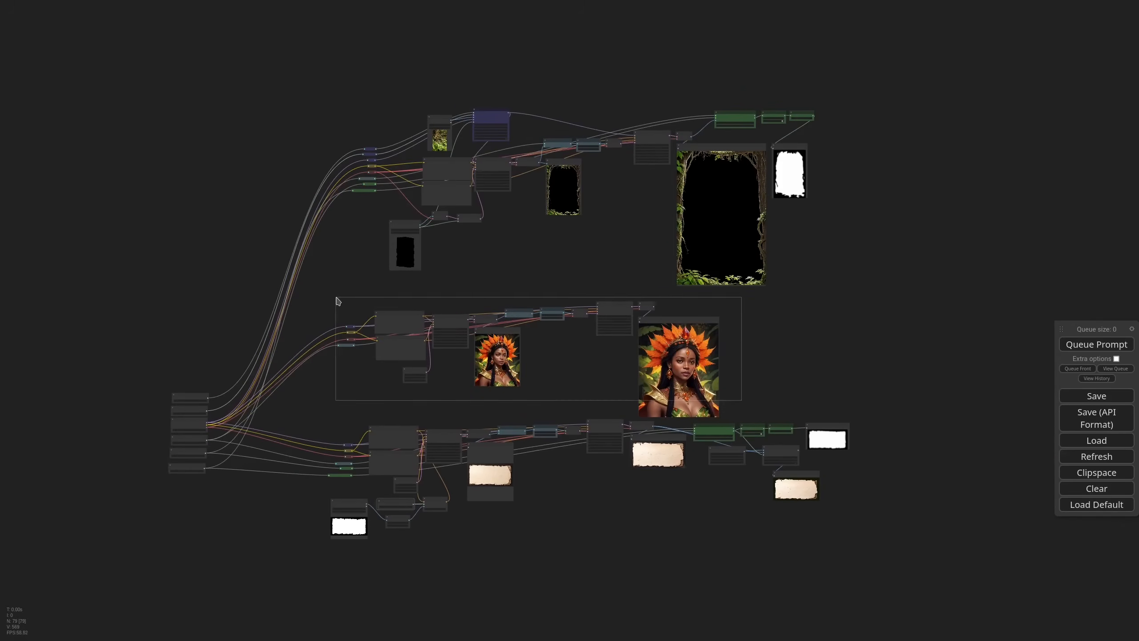
{"action": "left_click_drag", "start_coordinate": [615, 308], "coordinate": [607, 298]}
Paste a full set of reroutes, with their loader connections kept, below the parchment group.
{"action": "left_click_drag", "start_coordinate": [673, 521], "coordinate": [752, 475]}
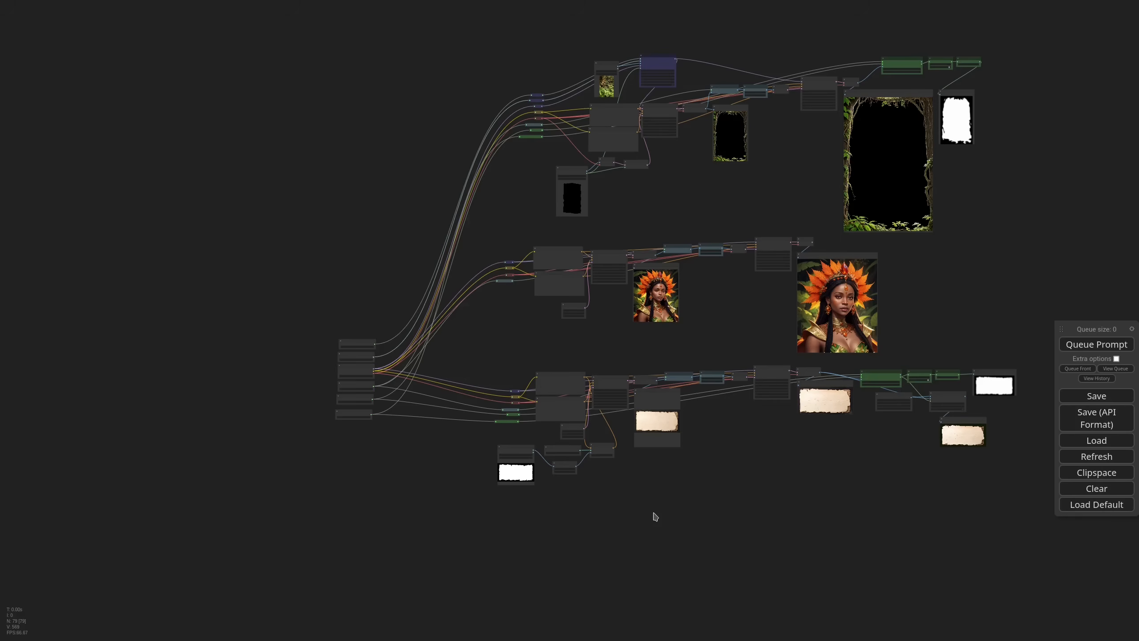
{"action": "left_click_drag", "start_coordinate": [511, 566], "coordinate": [498, 397]}
{"action": "key", "text": "ctrl+shift+v"}
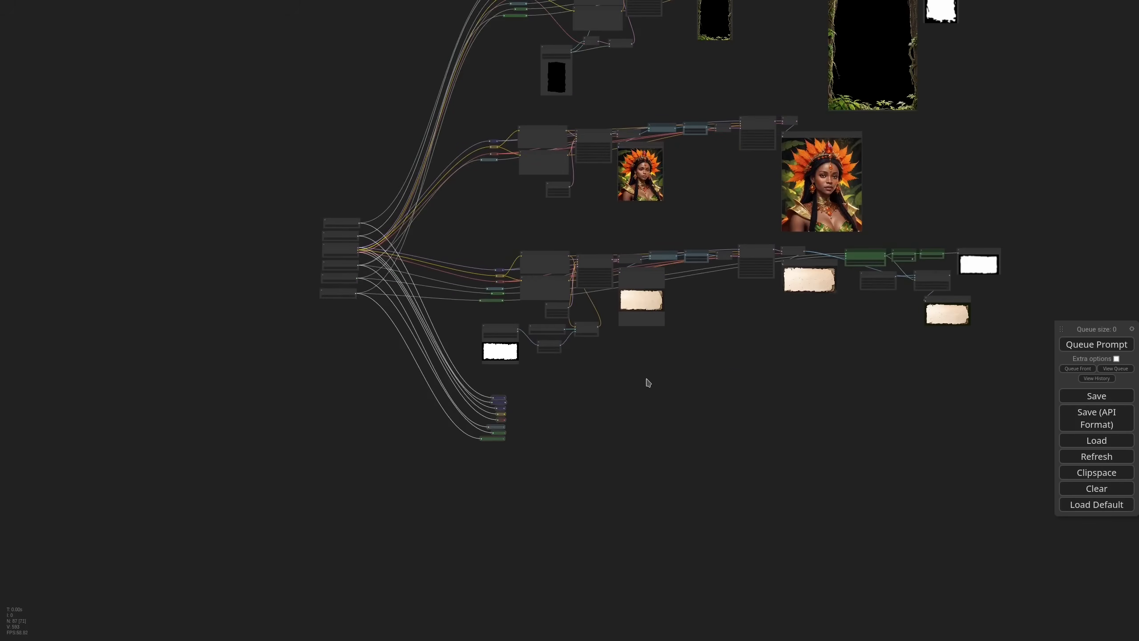
Paste a copy of the portrait's prompt, Empty Latent Image, KSampler, VAE Decode and Preview Image nodes beside the new reroutes.
{"action": "scroll", "coordinate": [646, 379], "scroll_direction": "down", "scroll_amount": 2}
{"action": "left_click_drag", "start_coordinate": [674, 364], "coordinate": [700, 389]}
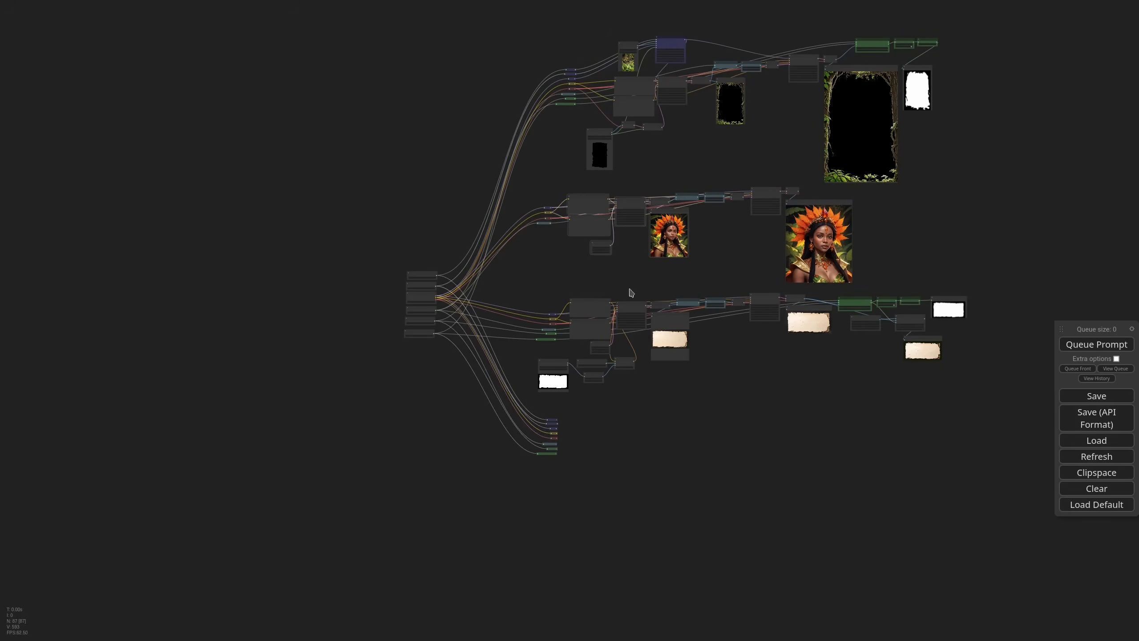
{"action": "key", "text": "ctrl+v"}
{"action": "scroll", "coordinate": [664, 471], "scroll_direction": "up", "scroll_amount": 15}
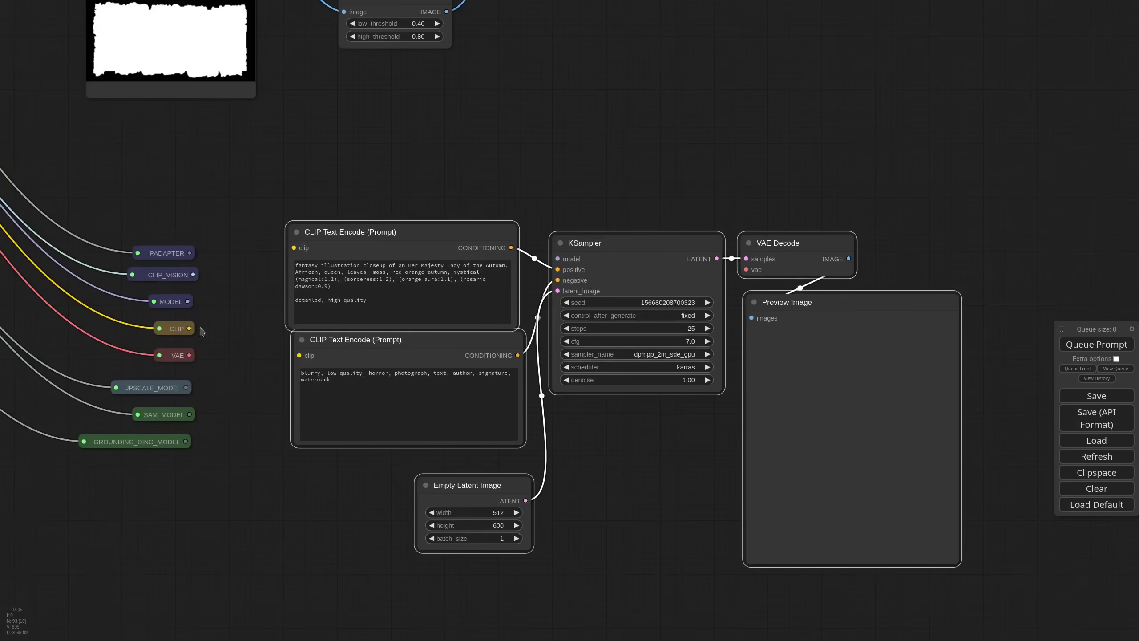
Set the new Empty Latent Image height to 512, and connect the MODEL, CLIP and VAE reroutes to the copied nodes.
{"action": "left_click", "coordinate": [498, 526]}
{"action": "left_click_drag", "start_coordinate": [471, 486], "coordinate": [457, 478]}
{"action": "left_click_drag", "start_coordinate": [188, 301], "coordinate": [630, 275]}
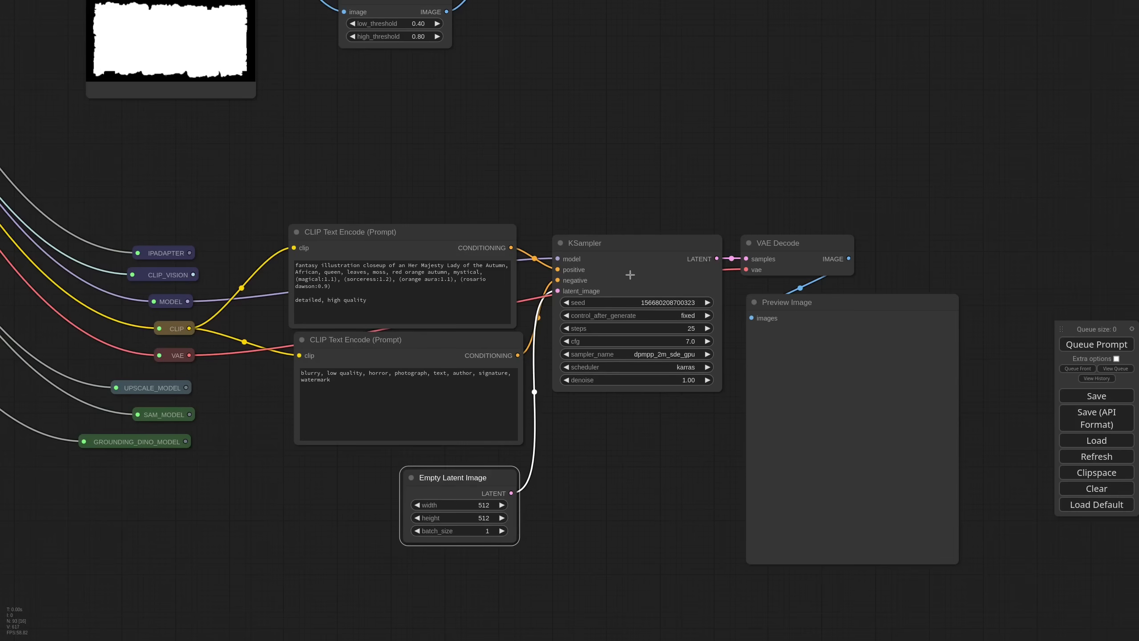
Set the positive prompt to "round shield with a plant (symbol, icon:1.1), ground, tree, leaf, fantasy, autumn, vibrant, colorful. Solid background" and "high quality illustration, detailed".
{"action": "left_click", "coordinate": [379, 299]}
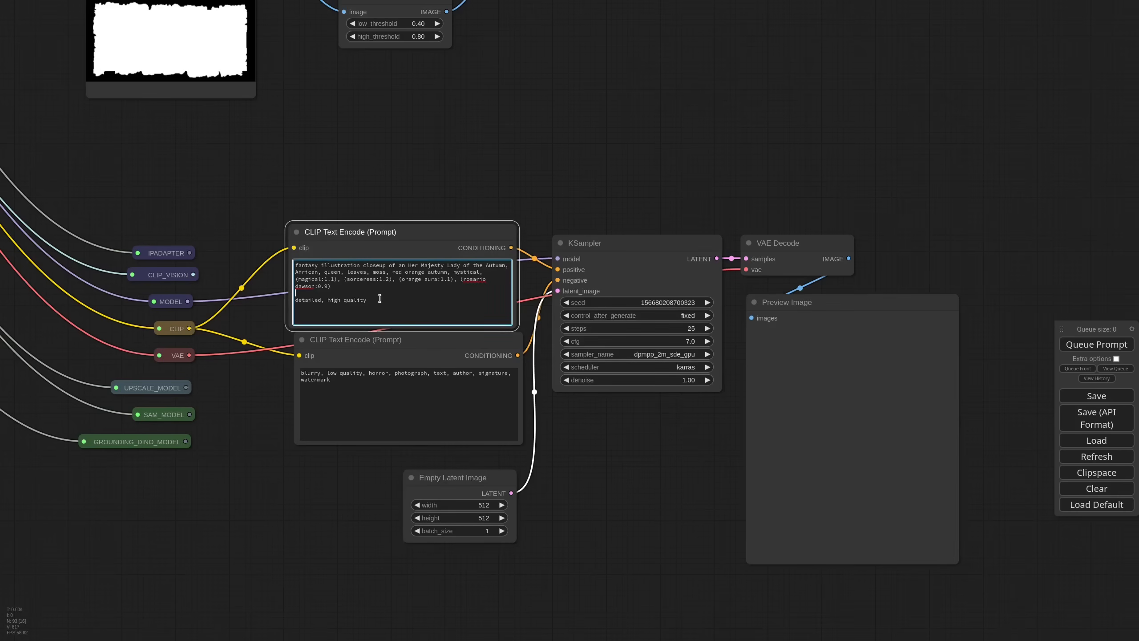
{"action": "key", "text": "ctrl+a"}
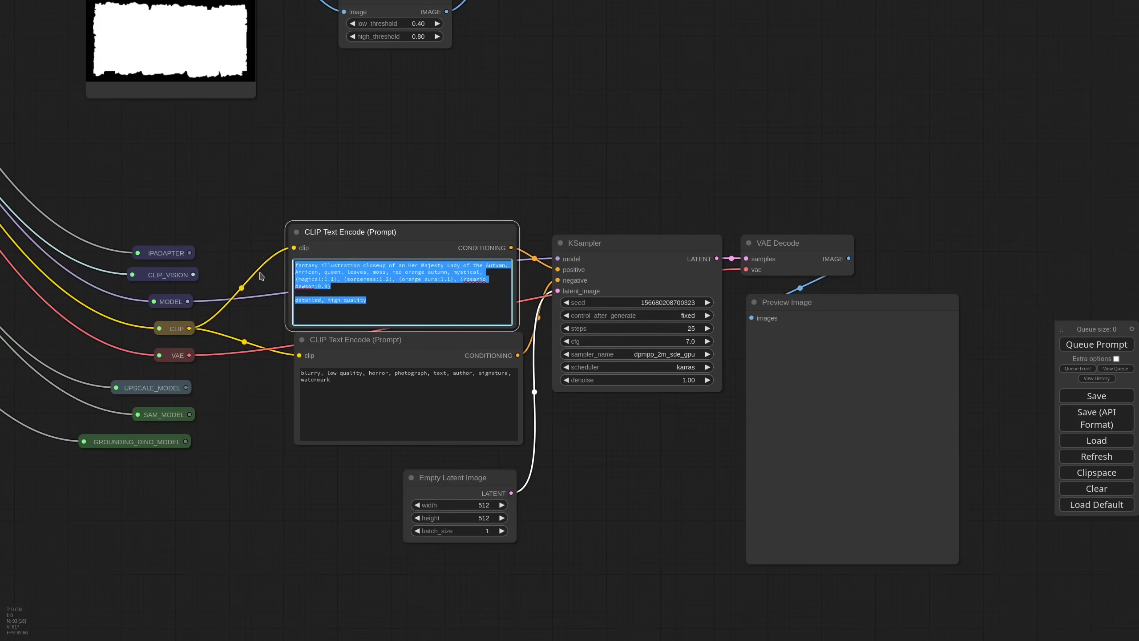
{"action": "scroll", "coordinate": [260, 273], "scroll_direction": "up", "scroll_amount": 5}
{"action": "type", "text": "round shield with a plant (symbol, icon:1.1), ground, tree, leaf, fantasy, autumn, vibrant, colorful. Solid background  high quality illustration, detailed"}
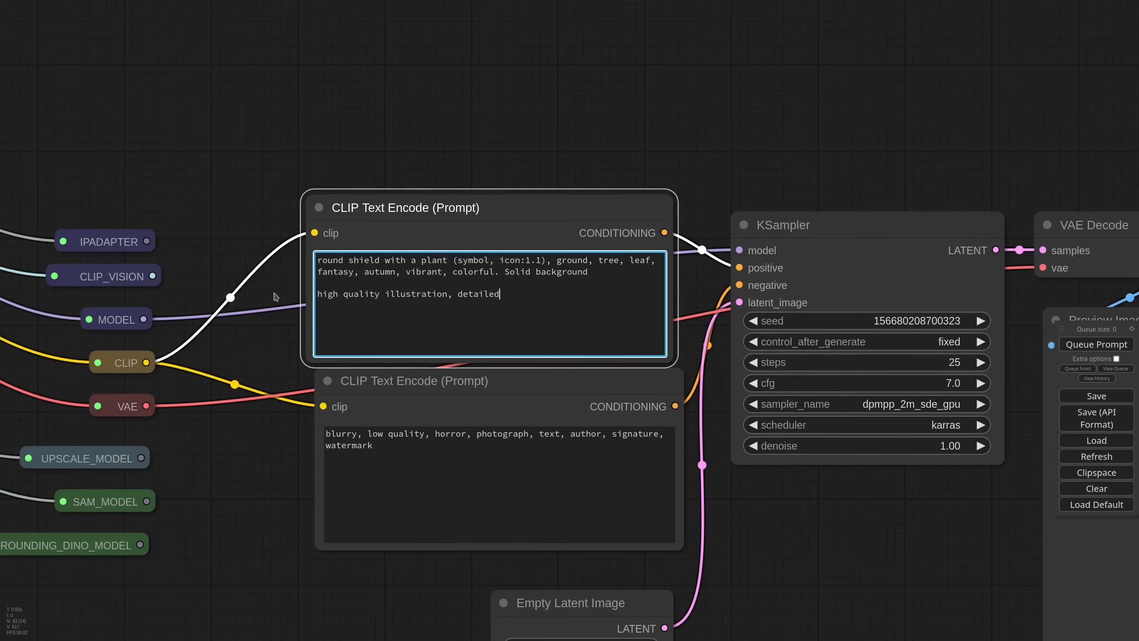
Set the negative prompt to "blurry, low quality, horror, photograph, text" and generate the shield symbol.
{"action": "left_click", "coordinate": [379, 474]}
{"action": "key", "text": "ctrl+a"}
{"action": "type", "text": "blurry, low quality, horror, photograph, text"}
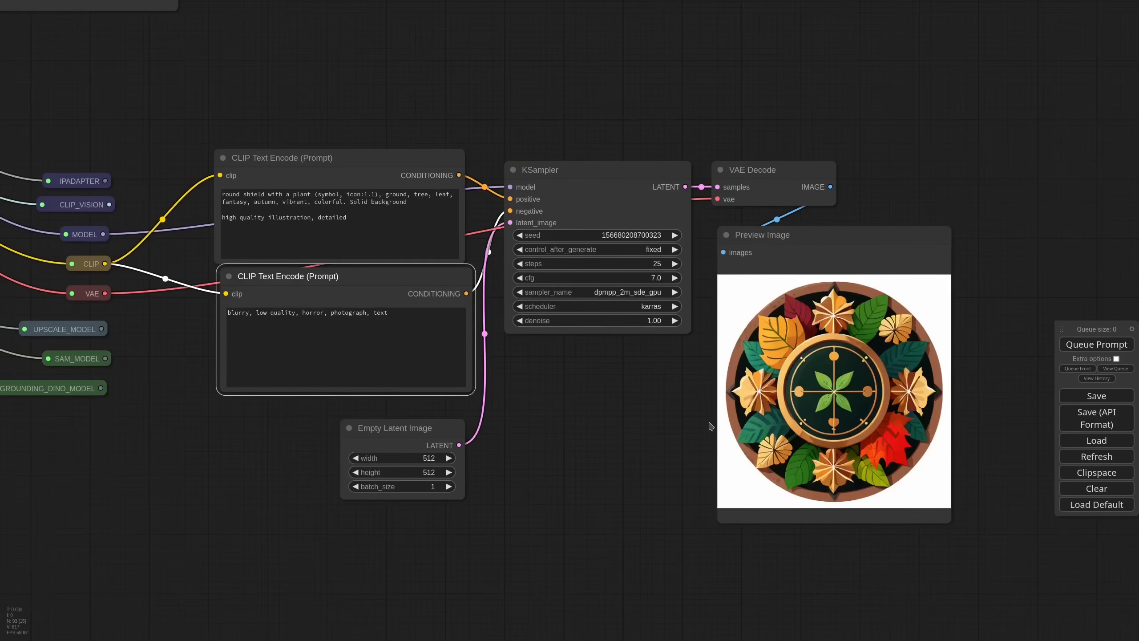
{"action": "left_click", "coordinate": [678, 235]}
{"action": "left_click", "coordinate": [1081, 345]}
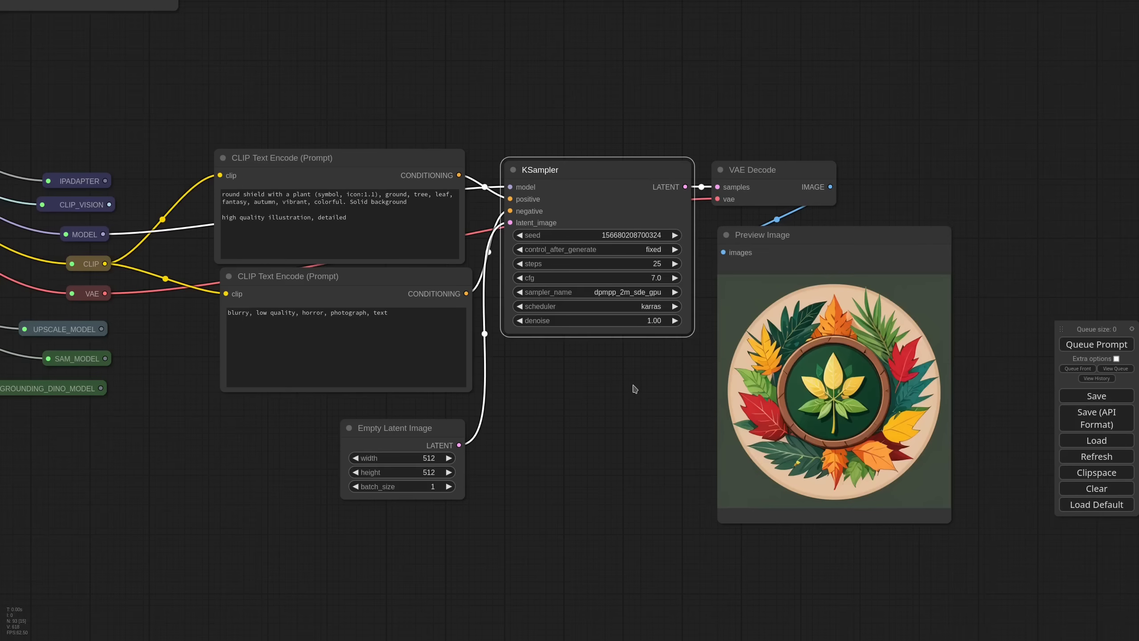
{"action": "left_click", "coordinate": [675, 235]}
{"action": "left_click", "coordinate": [1090, 346]}
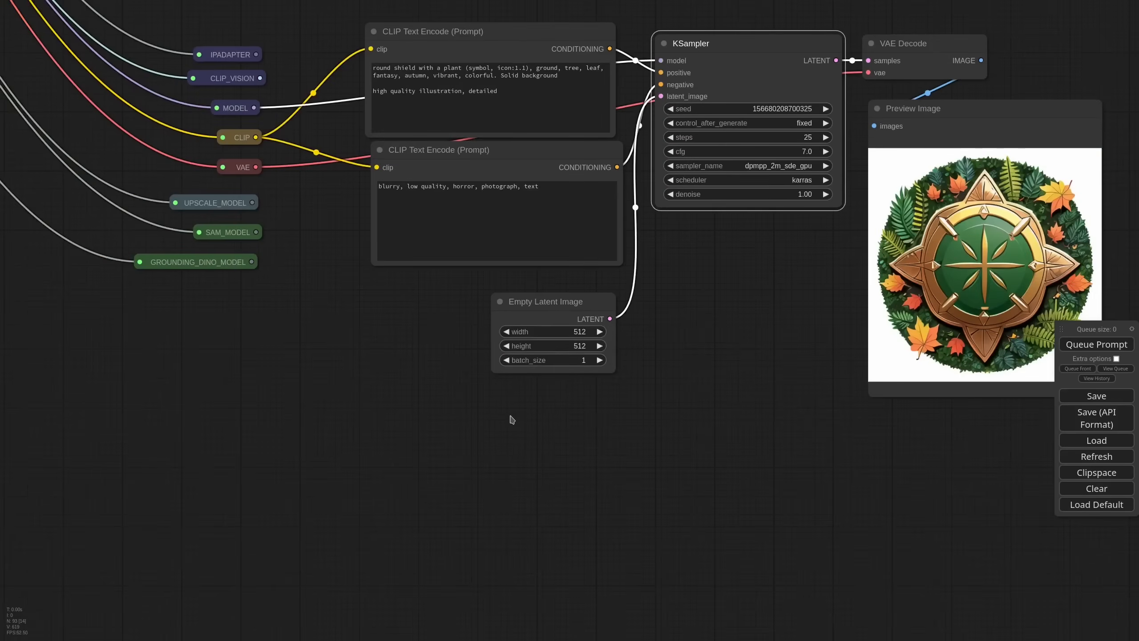
Add a Load Image node below the Empty Latent Image and choose shield.png as its image.
{"action": "double_click", "coordinate": [511, 418]}
{"action": "type", "text": "load"}
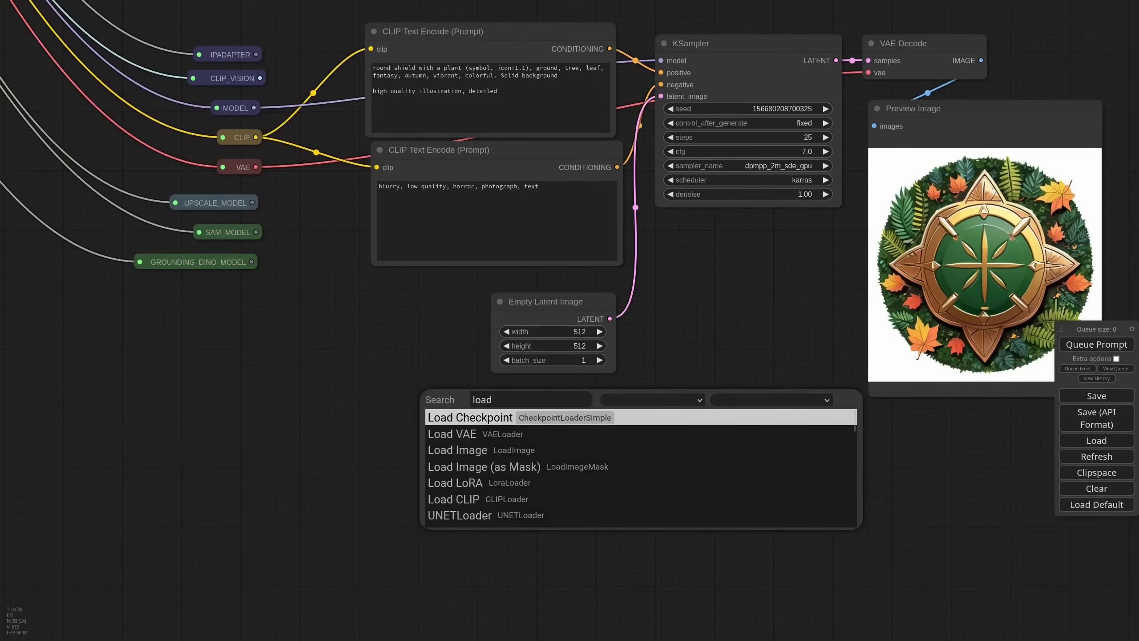
{"action": "left_click", "coordinate": [646, 450]}
{"action": "left_click", "coordinate": [623, 449]}
{"action": "type", "text": "shi"}
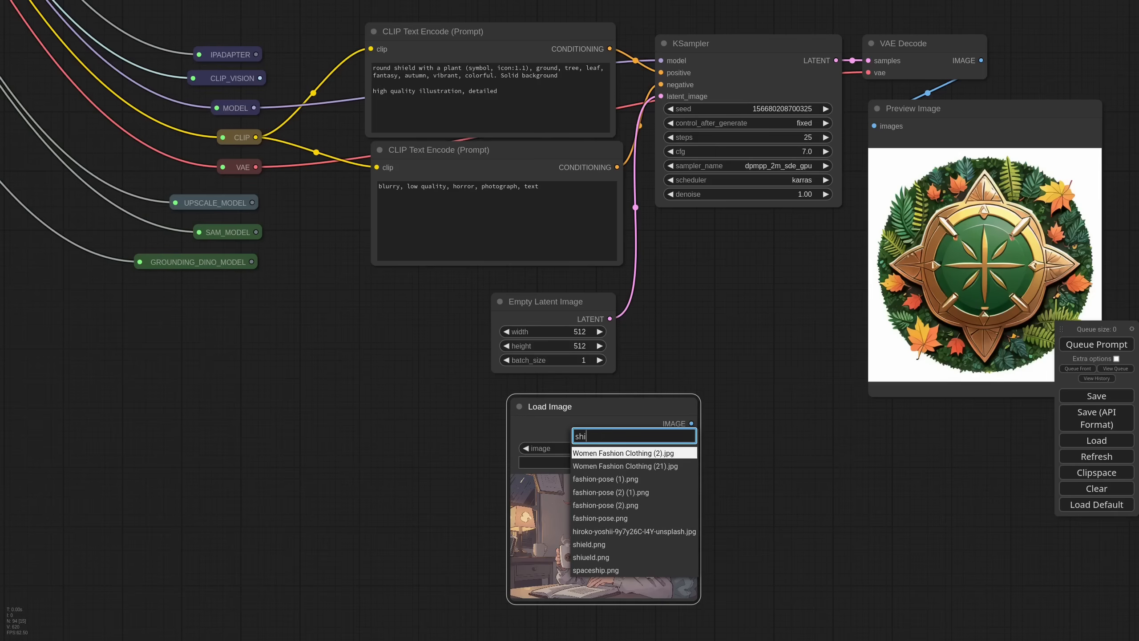
{"action": "left_click", "coordinate": [589, 544]}
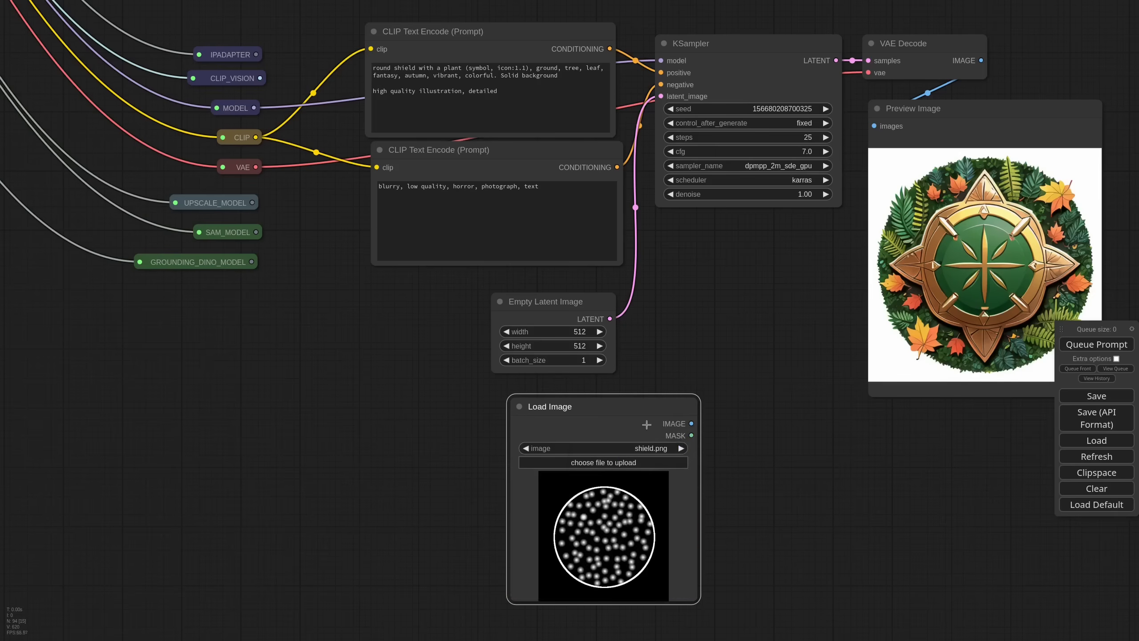
Add a VAE Encode node fed by the shield image and VAE reroute, and connect its latent to the KSampler's latent_image.
{"action": "left_click_drag", "start_coordinate": [628, 407], "coordinate": [496, 401]}
{"action": "left_click_drag", "start_coordinate": [560, 420], "coordinate": [628, 419]}
{"action": "left_click", "coordinate": [652, 448]}
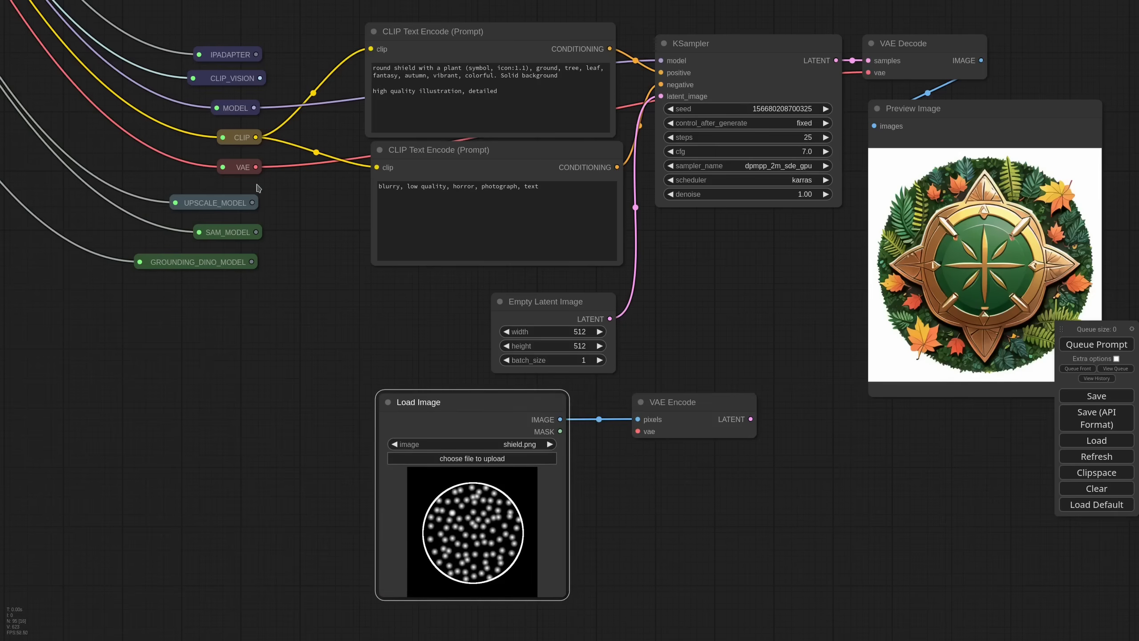
{"action": "left_click_drag", "start_coordinate": [746, 419], "coordinate": [661, 96]}
Delete the shield group's Empty Latent Image node and move the VAE Encode and Load Image nodes into its place.
{"action": "left_click", "coordinate": [582, 306]}
{"action": "key", "text": "Delete"}
{"action": "left_click_drag", "start_coordinate": [695, 402], "coordinate": [634, 302]}
{"action": "left_click_drag", "start_coordinate": [510, 394], "coordinate": [479, 301]}
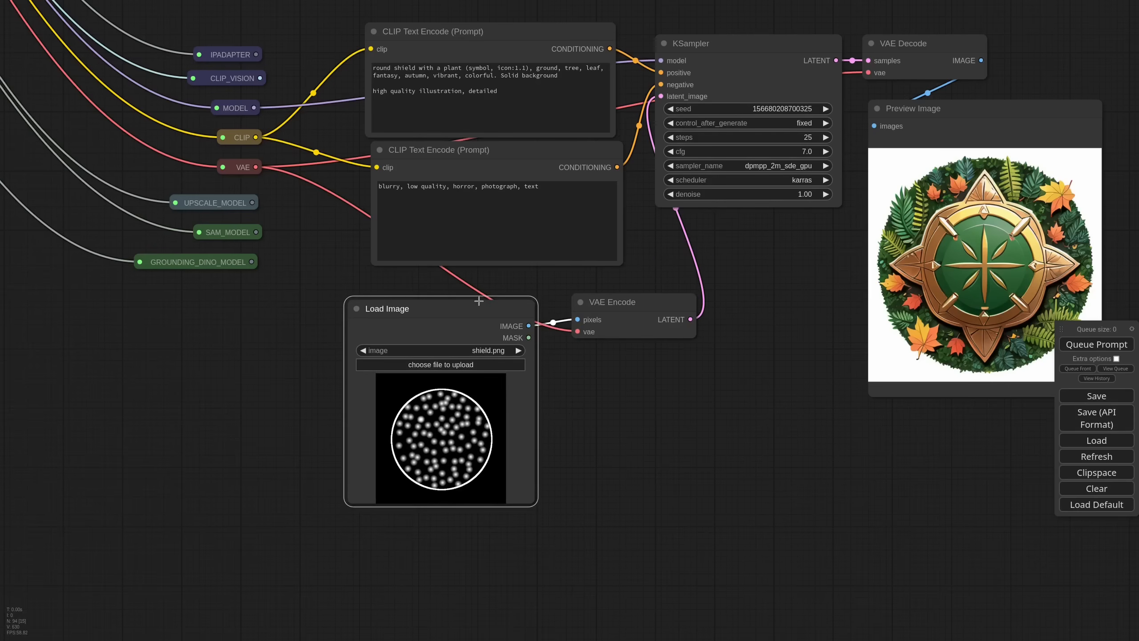
Select all the shield generation nodes and move them together slightly lower relative to their reroutes.
{"action": "scroll", "coordinate": [407, 303], "scroll_direction": "down", "scroll_amount": 6}
{"action": "left_click_drag", "start_coordinate": [537, 55], "coordinate": [523, 242]}
{"action": "left_click_drag", "start_coordinate": [772, 593], "coordinate": [399, 310], "text": "ctrl"}
{"action": "left_click_drag", "start_coordinate": [455, 338], "coordinate": [468, 401], "text": "shift"}
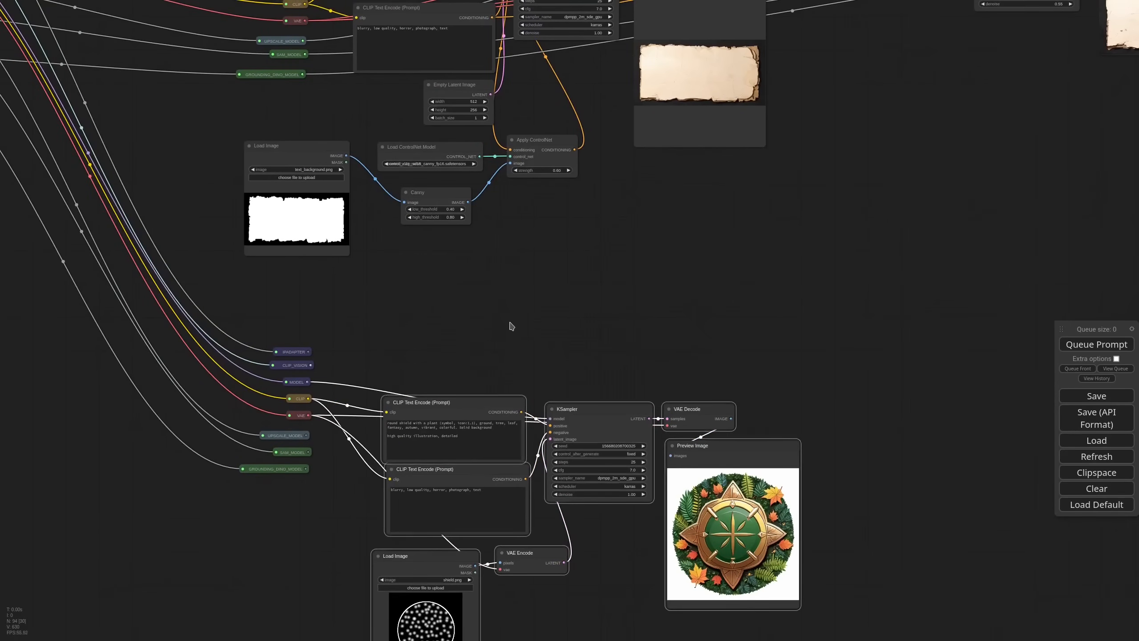
Add an Apply IPAdapter node fed by the IPADAPTER, CLIP_VISION and MODEL reroutes, and connect its model output to the shield KSampler.
{"action": "double_click", "coordinate": [522, 271]}
{"action": "type", "text": "ipad"}
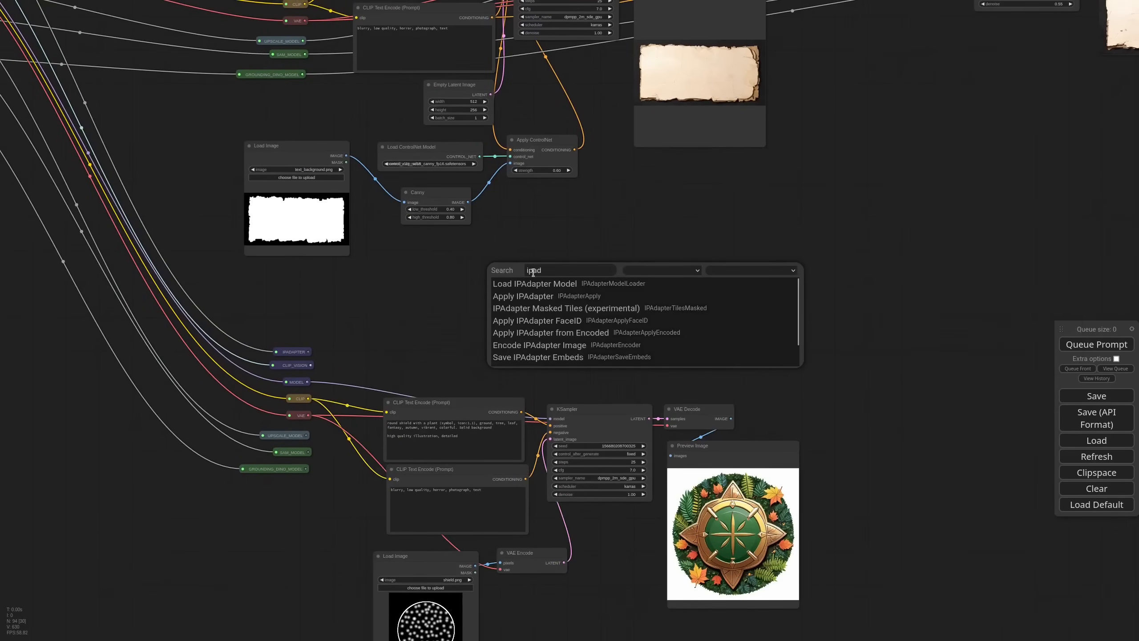
{"action": "left_click", "coordinate": [551, 295]}
{"action": "left_click_drag", "start_coordinate": [551, 291], "coordinate": [513, 310]}
{"action": "left_click_drag", "start_coordinate": [308, 352], "coordinate": [488, 303]}
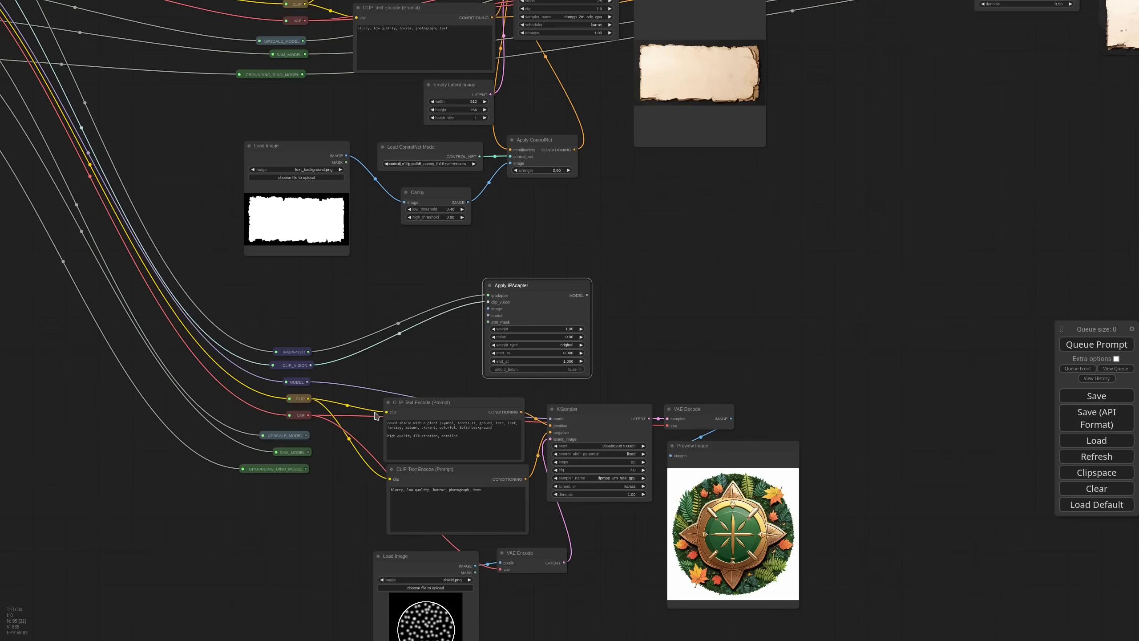
{"action": "left_click_drag", "start_coordinate": [307, 382], "coordinate": [488, 315]}
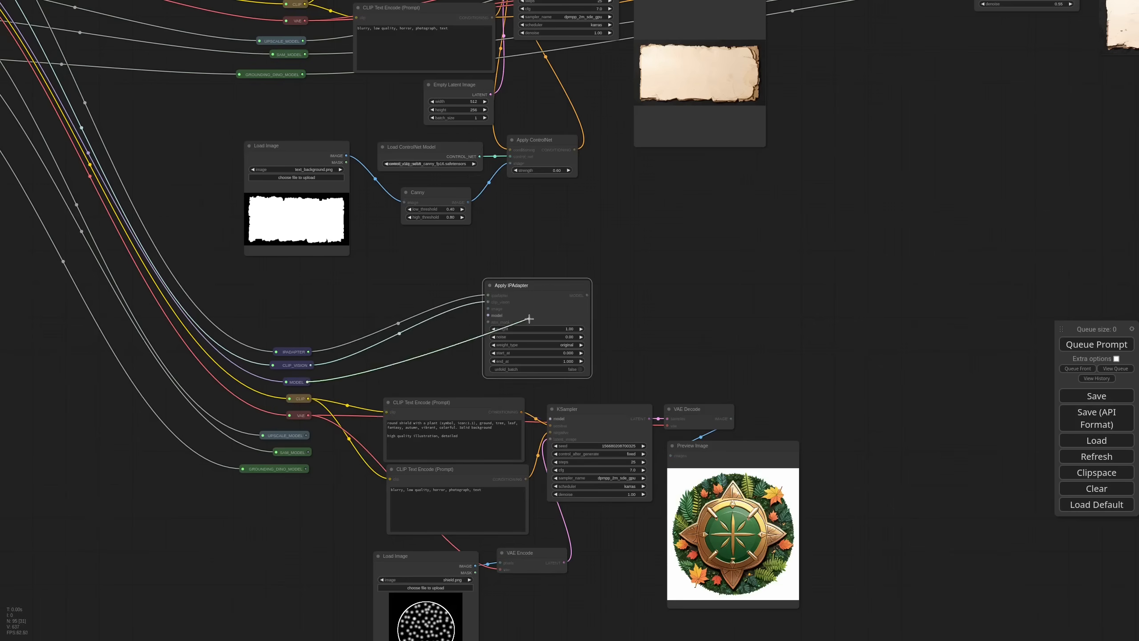
{"action": "left_click_drag", "start_coordinate": [587, 295], "coordinate": [551, 419]}
{"action": "left_click", "coordinate": [434, 367]}
Feed the IPAdapter's image input from a Load Image node using yellow_icon.png and set the adapter's weight to 0.6.
{"action": "left_click_drag", "start_coordinate": [488, 308], "coordinate": [416, 269]}
{"action": "left_click", "coordinate": [482, 343]}
{"action": "left_click", "coordinate": [498, 389]}
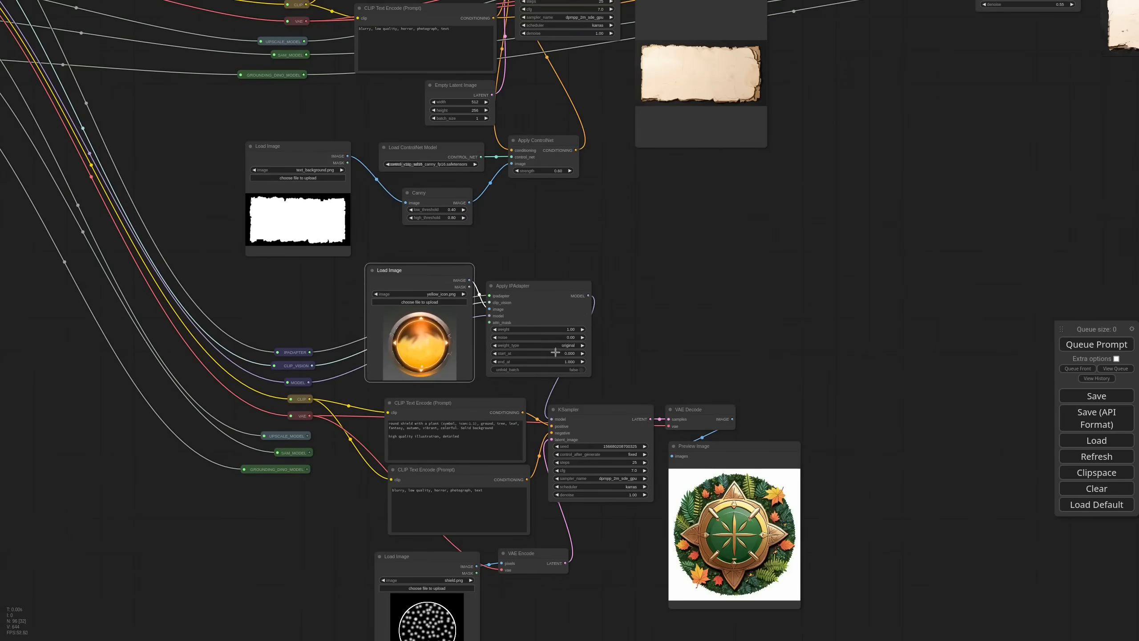
{"action": "scroll", "coordinate": [579, 381], "scroll_direction": "up", "scroll_amount": 7}
{"action": "left_click", "coordinate": [525, 283]}
{"action": "type", "text": ".6"}
{"action": "key", "text": "Return"}
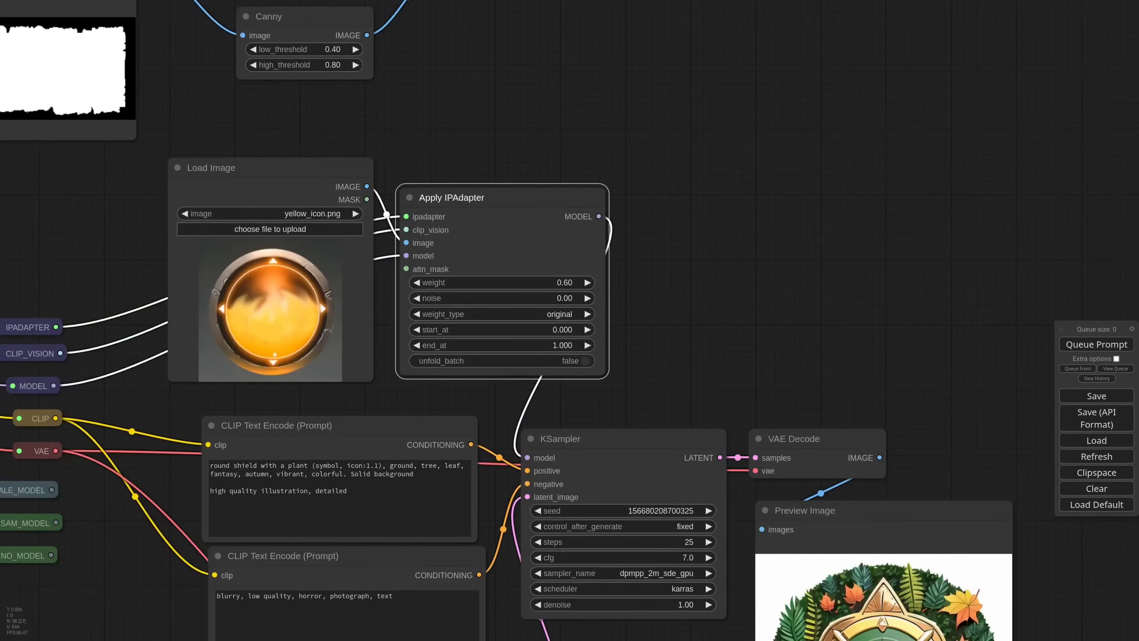
{"action": "scroll", "coordinate": [560, 287], "scroll_direction": "down", "scroll_amount": 1}
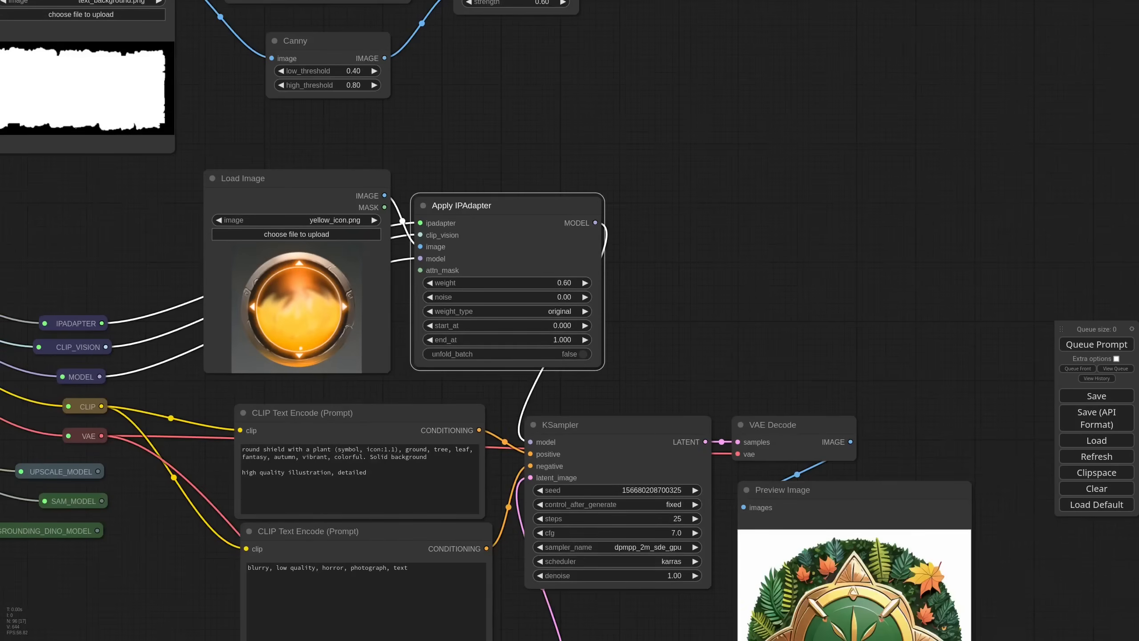
{"action": "scroll", "coordinate": [650, 272], "scroll_direction": "down", "scroll_amount": 4}
{"action": "left_click", "coordinate": [1079, 343]}
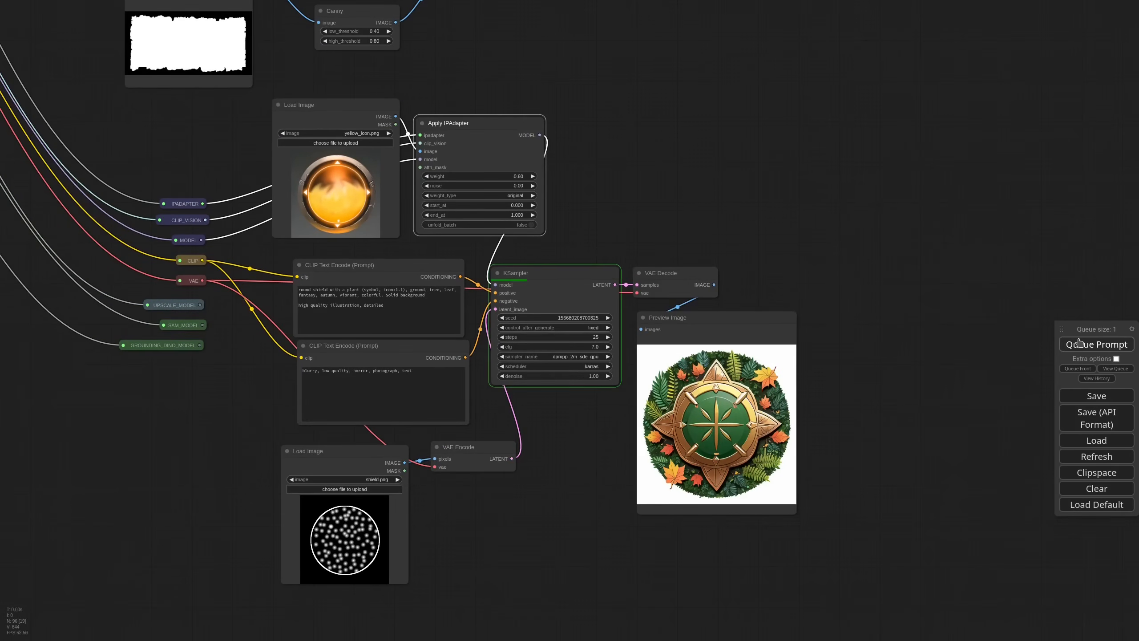
{"action": "left_click", "coordinate": [1079, 344]}
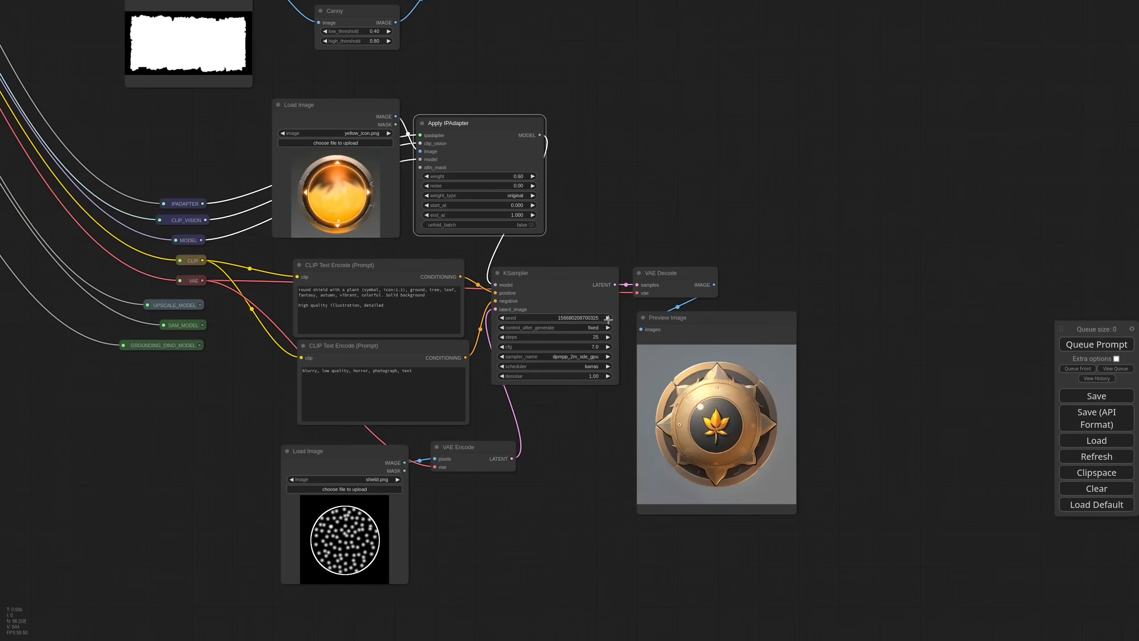
Reword the positive prompt's start to "round shield with a (plant:1.2) symbol, icon" without weighting the symbol terms, and regenerate the shield.
{"action": "scroll", "coordinate": [632, 420], "scroll_direction": "up", "scroll_amount": 5}
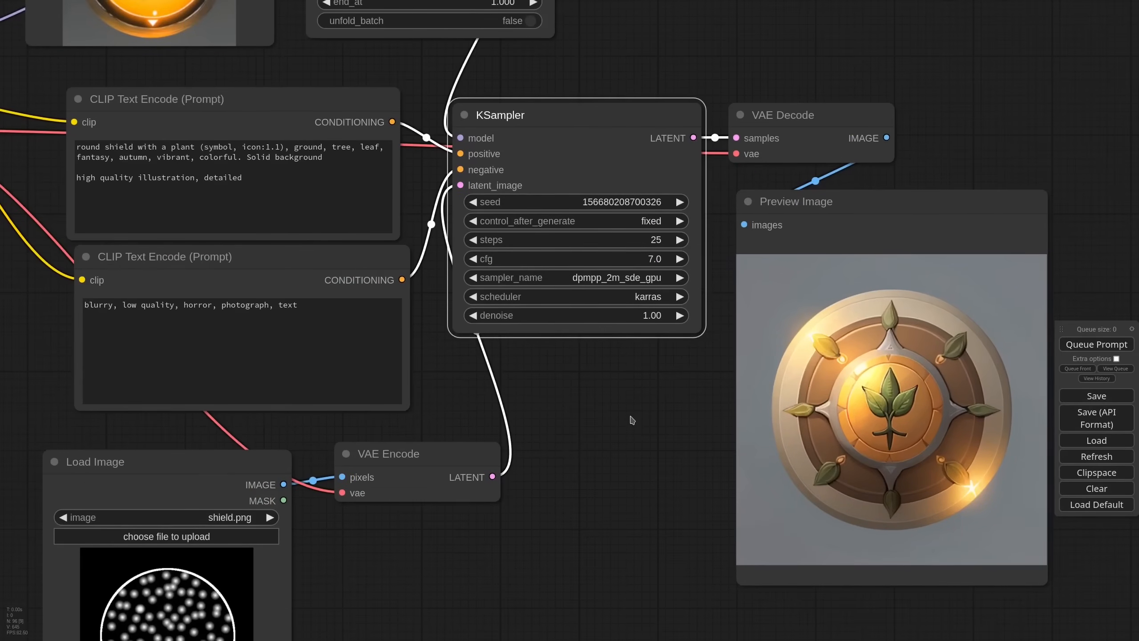
{"action": "double_click", "coordinate": [182, 147]}
{"action": "key", "text": "ctrl+Up"}
{"action": "key", "text": "ctrl+Up"}
{"action": "key", "text": "ctrl+Down"}
{"action": "key", "text": "ctrl+Down"}
{"action": "key", "text": "ctrl+Down"}
{"action": "key", "text": "ctrl+Down"}
{"action": "key", "text": "ctrl+Down"}
{"action": "key", "text": "ctrl+Down"}
{"action": "key", "text": "ctrl+Down"}
{"action": "key", "text": "ctrl+Down"}
{"action": "key", "text": "ctrl+Down"}
{"action": "key", "text": "ctrl+Down"}
{"action": "key", "text": "ctrl+Down"}
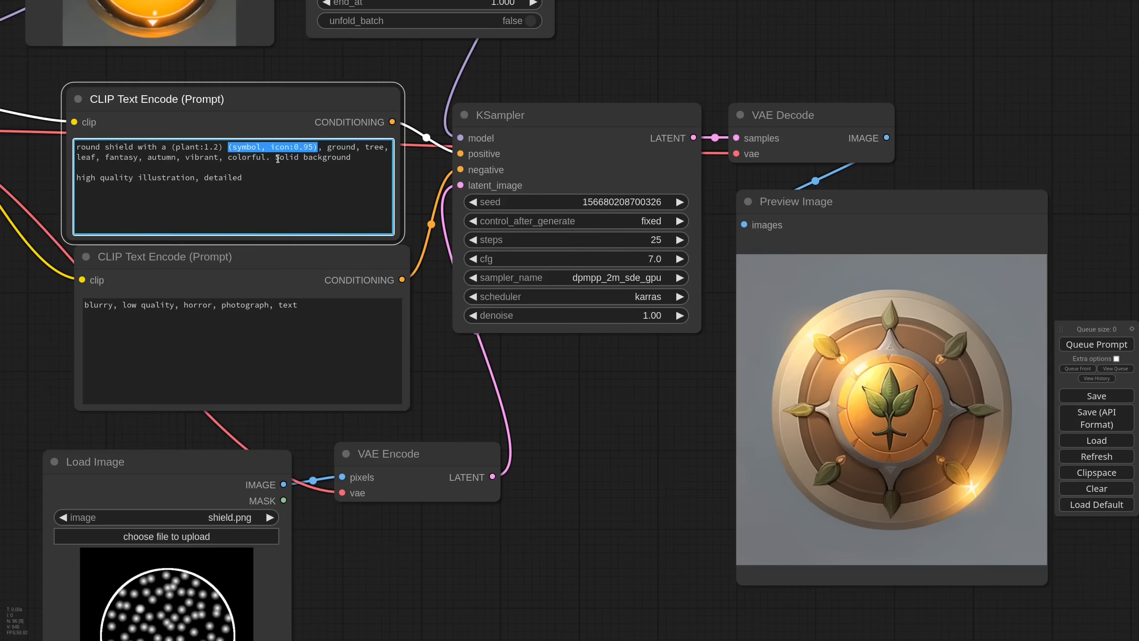
{"action": "key", "text": "ctrl+Down"}
{"action": "key", "text": "ctrl+Down"}
{"action": "key", "text": "ctrl+Down"}
{"action": "key", "text": "ctrl+Down"}
{"action": "key", "text": "ctrl+Down"}
{"action": "key", "text": "ctrl+Down"}
{"action": "key", "text": "ctrl+Down"}
{"action": "key", "text": "ctrl+Down"}
{"action": "key", "text": "ctrl+Down"}
{"action": "key", "text": "ctrl+Down"}
{"action": "key", "text": "ctrl+Down"}
{"action": "key", "text": "Right"}
{"action": "key", "text": "BackSpace"}
{"action": "key", "text": "BackSpace"}
{"action": "key", "text": "BackSpace"}
{"action": "key", "text": "ctrl+Left"}
{"action": "key", "text": "BackSpace"}
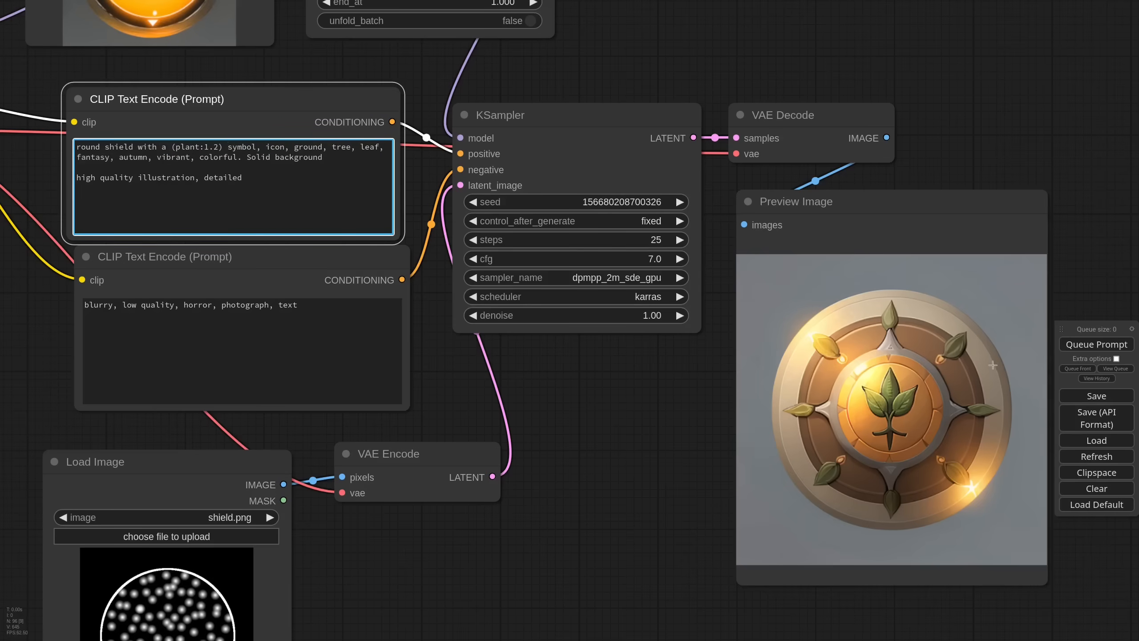
{"action": "left_click", "coordinate": [1077, 346]}
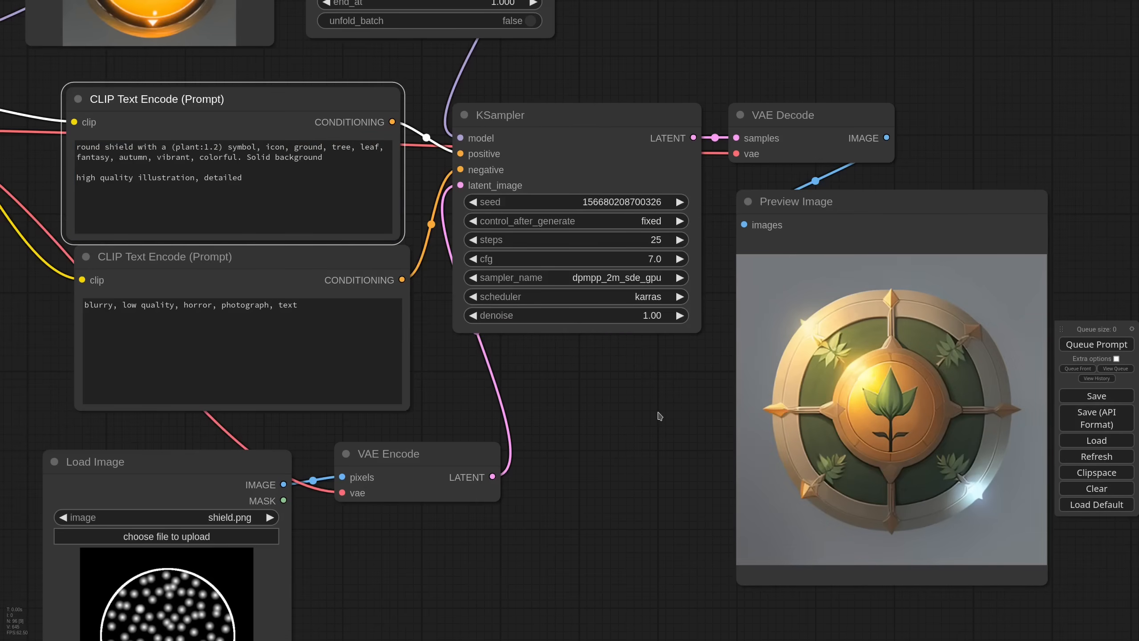
Duplicate the shield KSampler with its connections beside the preview and set 20 steps, sampler dpmpp_2m and denoise 0.55.
{"action": "scroll", "coordinate": [613, 399], "scroll_direction": "down", "scroll_amount": 5}
{"action": "scroll", "coordinate": [682, 494], "scroll_direction": "up", "scroll_amount": 3}
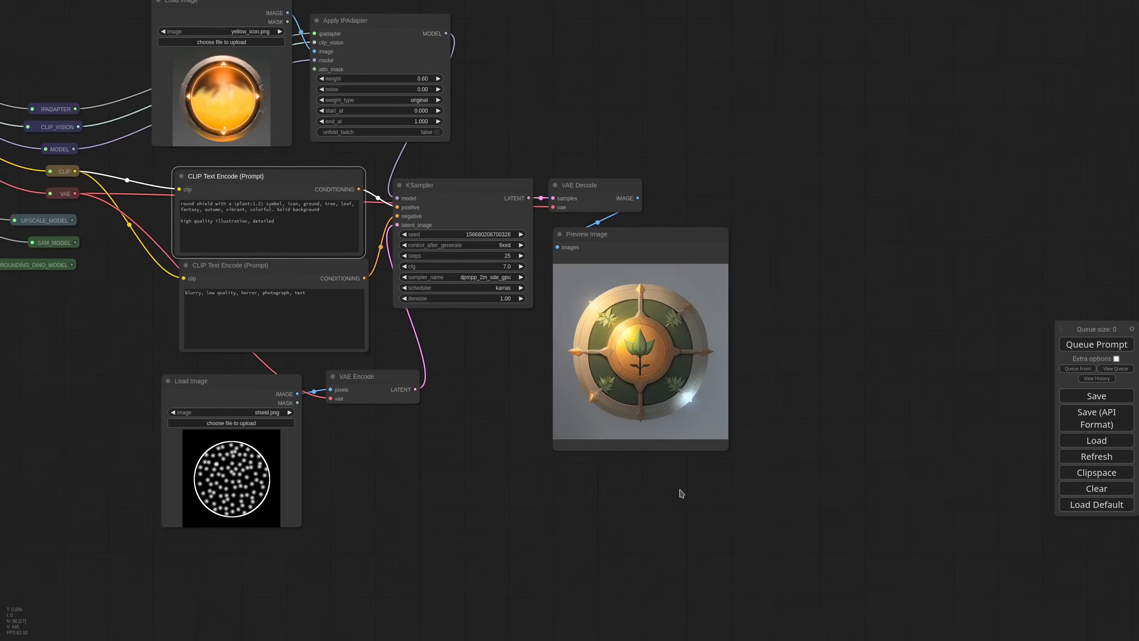
{"action": "left_click", "coordinate": [464, 184]}
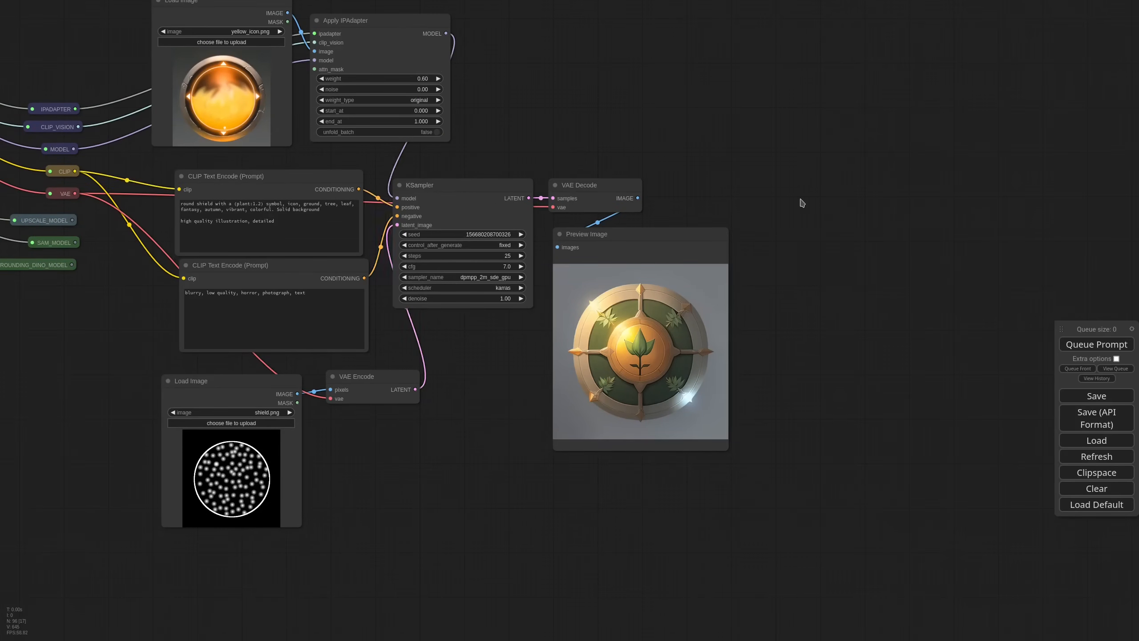
{"action": "key", "text": "ctrl+c"}
{"action": "key", "text": "ctrl+shift+v"}
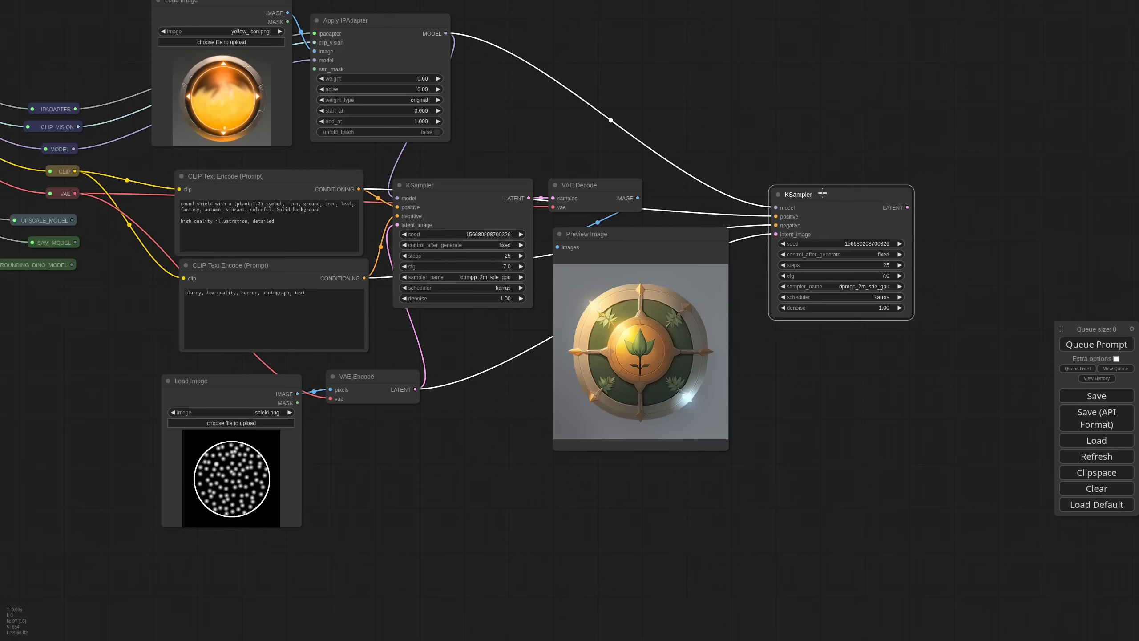
{"action": "left_click", "coordinate": [885, 307]}
{"action": "type", "text": "0.55"}
{"action": "key", "text": "Return"}
{"action": "left_click_drag", "start_coordinate": [895, 244], "coordinate": [915, 242]}
{"action": "left_click", "coordinate": [865, 286]}
{"action": "left_click", "coordinate": [895, 436]}
Add a VAE Decode wired to the VAE reroute and a Preview Image after the second KSampler, and run the workflow.
{"action": "left_click_drag", "start_coordinate": [907, 207], "coordinate": [946, 204]}
{"action": "left_click", "coordinate": [973, 254]}
{"action": "left_click_drag", "start_coordinate": [75, 193], "coordinate": [962, 195]}
{"action": "left_click_drag", "start_coordinate": [1021, 221], "coordinate": [957, 265]}
{"action": "left_click", "coordinate": [983, 334]}
{"action": "left_click_drag", "start_coordinate": [987, 258], "coordinate": [965, 241]}
{"action": "left_click", "coordinate": [1092, 344]}
Feed the first KSampler's latent into the second one's latent_image, regenerate the shield and enlarge the new preview.
{"action": "left_click_drag", "start_coordinate": [528, 199], "coordinate": [775, 234]}
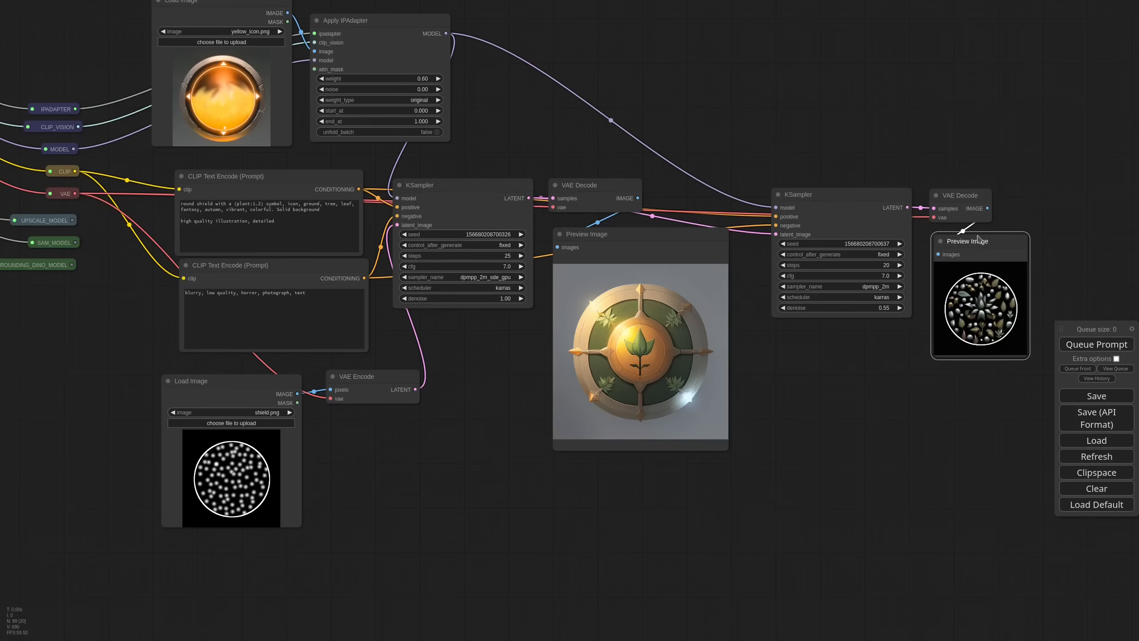
{"action": "left_click", "coordinate": [1095, 344]}
{"action": "left_click_drag", "start_coordinate": [1002, 379], "coordinate": [821, 335]}
{"action": "scroll", "coordinate": [822, 334], "scroll_direction": "down", "scroll_amount": 3}
{"action": "left_click_drag", "start_coordinate": [839, 318], "coordinate": [968, 413]}
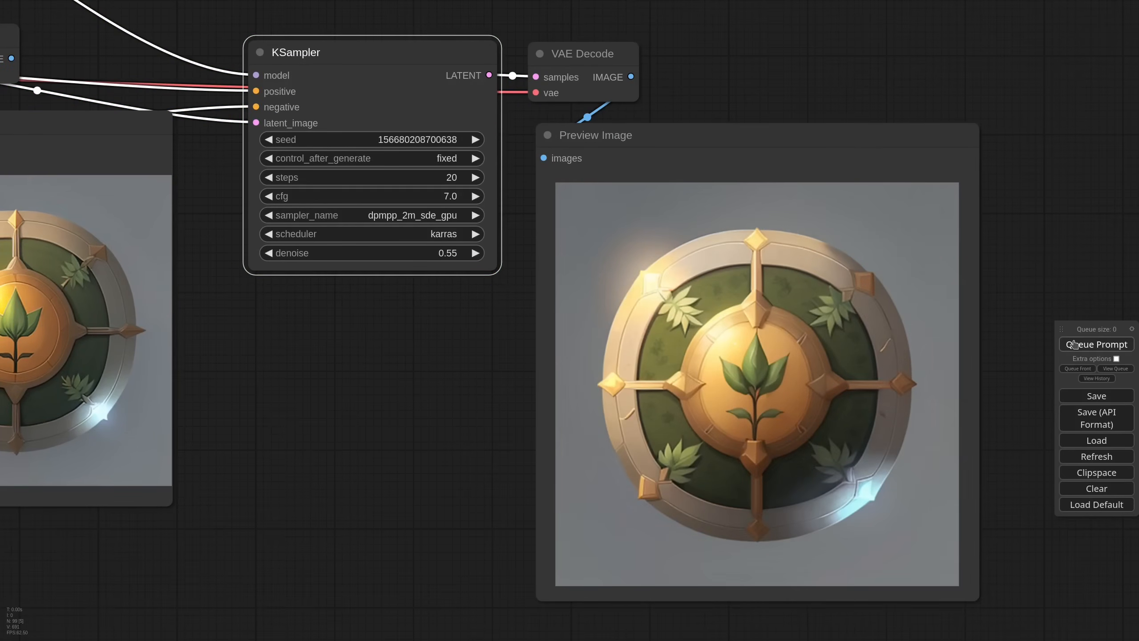
Add an Upscale Image By node fed by the second VAE Decode, with lanczos and a scale of 0.5.
{"action": "scroll", "coordinate": [785, 382], "scroll_direction": "down", "scroll_amount": 14}
{"action": "left_click_drag", "start_coordinate": [825, 256], "coordinate": [606, 240]}
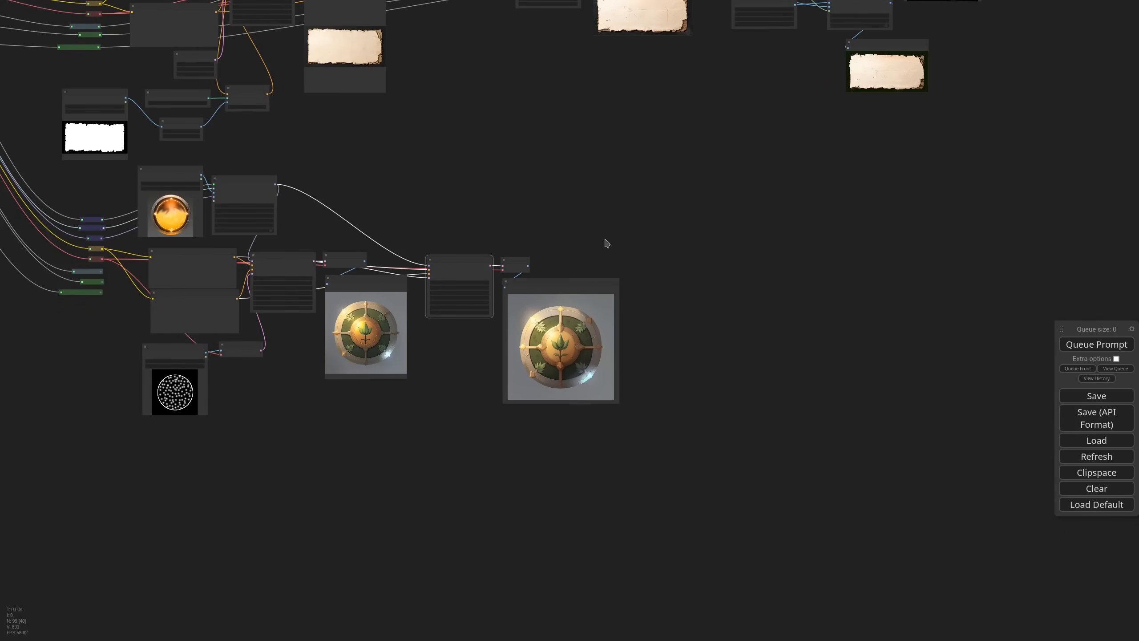
{"action": "scroll", "coordinate": [606, 243], "scroll_direction": "up", "scroll_amount": 8}
{"action": "double_click", "coordinate": [554, 267]}
{"action": "type", "text": "upscale"}
{"action": "left_click", "coordinate": [561, 309]}
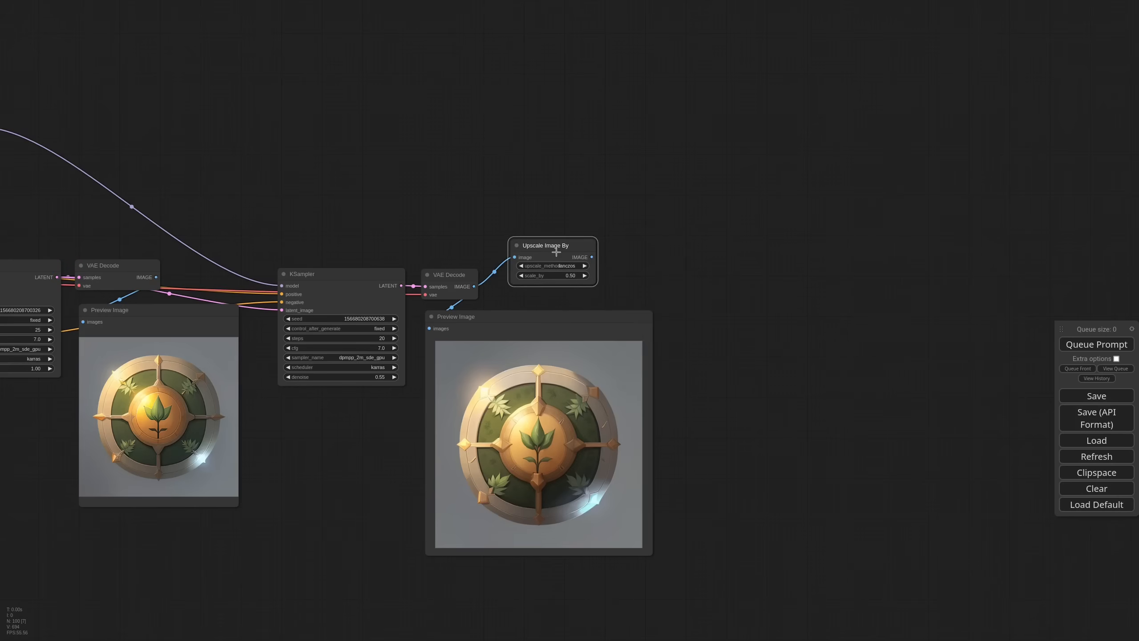
Copy the parchment group's GroundingDinoSAMSegment node and paste it beyond the shield's Upscale Image By node.
{"action": "scroll", "coordinate": [701, 243], "scroll_direction": "down", "scroll_amount": 8}
{"action": "left_click_drag", "start_coordinate": [741, 195], "coordinate": [644, 330]}
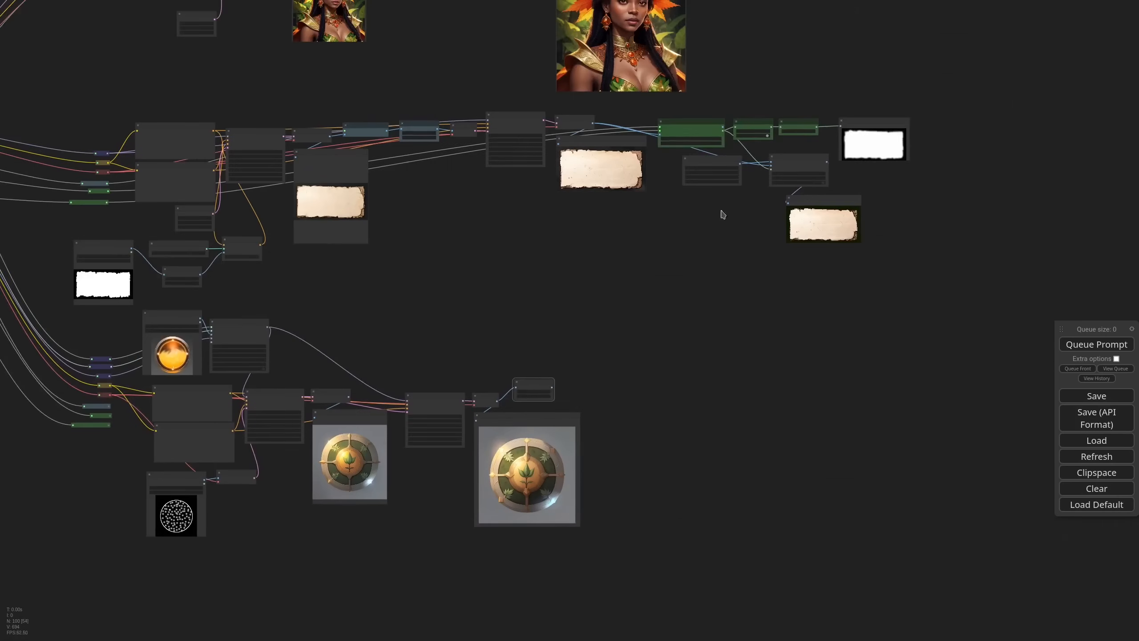
{"action": "left_click", "coordinate": [691, 128]}
{"action": "key", "text": "ctrl+c"}
{"action": "scroll", "coordinate": [550, 470], "scroll_direction": "up", "scroll_amount": 8}
{"action": "key", "text": "ctrl+v"}
{"action": "left_click_drag", "start_coordinate": [583, 369], "coordinate": [872, 363]}
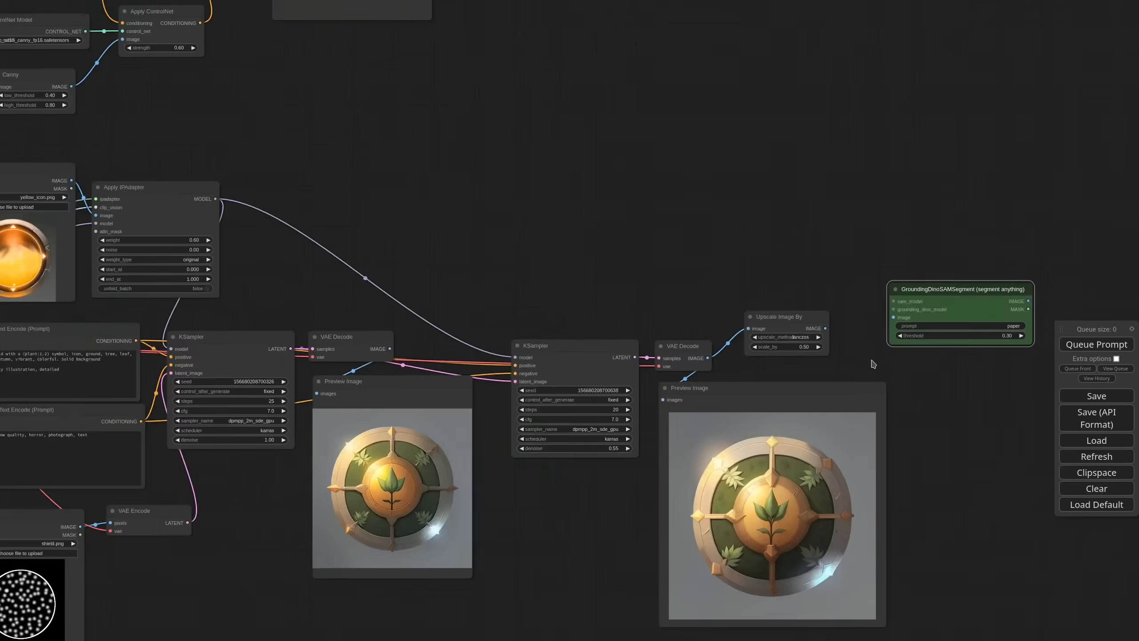
Connect the pasted segment node to the SAM and Grounding DINO model reroutes and the scaled shield image, and set its prompt to shield.
{"action": "scroll", "coordinate": [872, 359], "scroll_direction": "down", "scroll_amount": 4}
{"action": "left_click_drag", "start_coordinate": [192, 380], "coordinate": [892, 325]}
{"action": "mouse_move", "coordinate": [756, 359]}
{"action": "left_mouse_down"}
{"action": "mouse_move", "coordinate": [927, 335]}
{"action": "mouse_move", "coordinate": [764, 353]}
{"action": "left_mouse_up"}
{"action": "left_click_drag", "start_coordinate": [840, 338], "coordinate": [890, 331]}
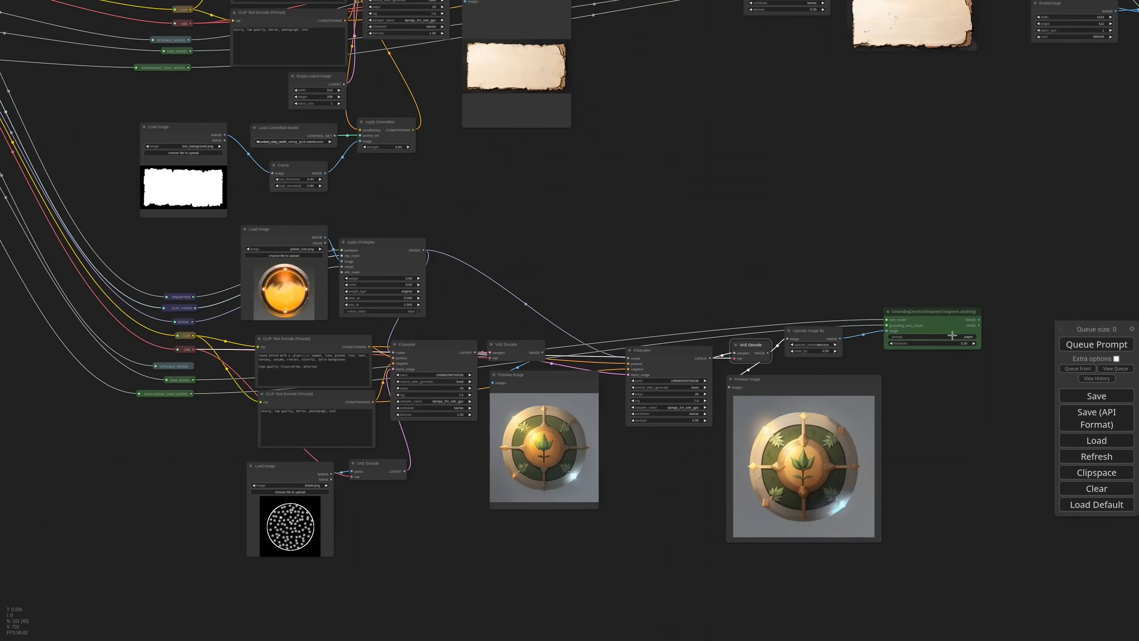
{"action": "scroll", "coordinate": [973, 357], "scroll_direction": "up", "scroll_amount": 10}
{"action": "left_click", "coordinate": [960, 311]}
{"action": "type", "text": "shield"}
{"action": "key", "text": "Return"}
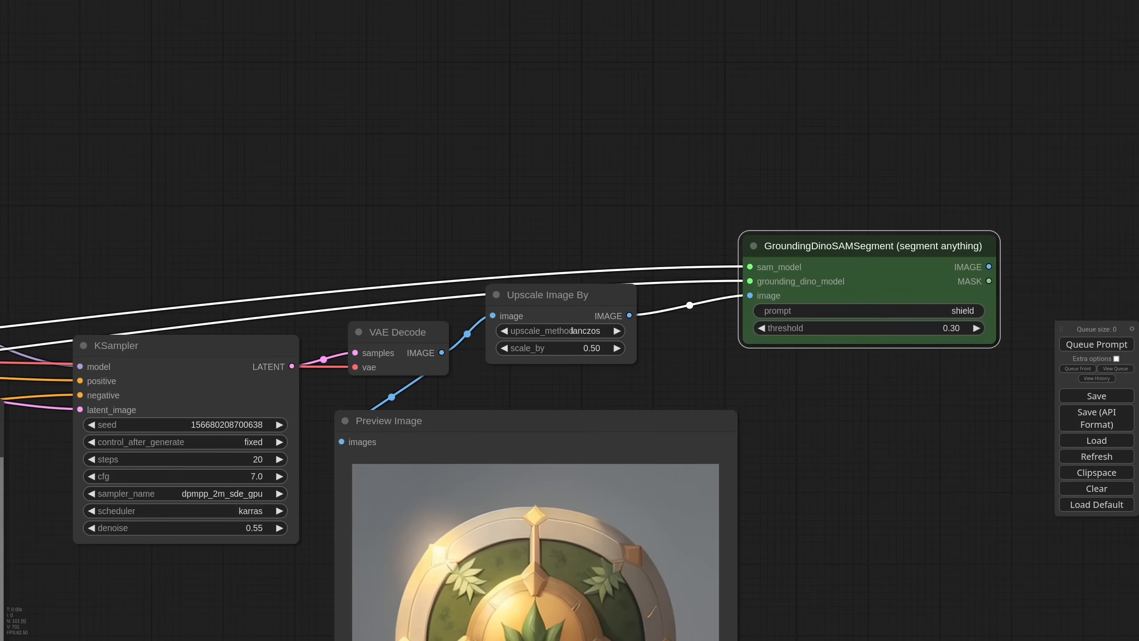
Copy the parchment group's GrowMask node beside the shield segmentation node and feed it the segmentation mask.
{"action": "scroll", "coordinate": [865, 372], "scroll_direction": "down", "scroll_amount": 5}
{"action": "left_click_drag", "start_coordinate": [850, 279], "coordinate": [824, 289]}
{"action": "left_click_drag", "start_coordinate": [975, 308], "coordinate": [749, 292]}
{"action": "scroll", "coordinate": [749, 294], "scroll_direction": "down", "scroll_amount": 8}
{"action": "key", "text": "ctrl+v"}
{"action": "key", "text": "Delete"}
{"action": "left_click", "coordinate": [844, 17]}
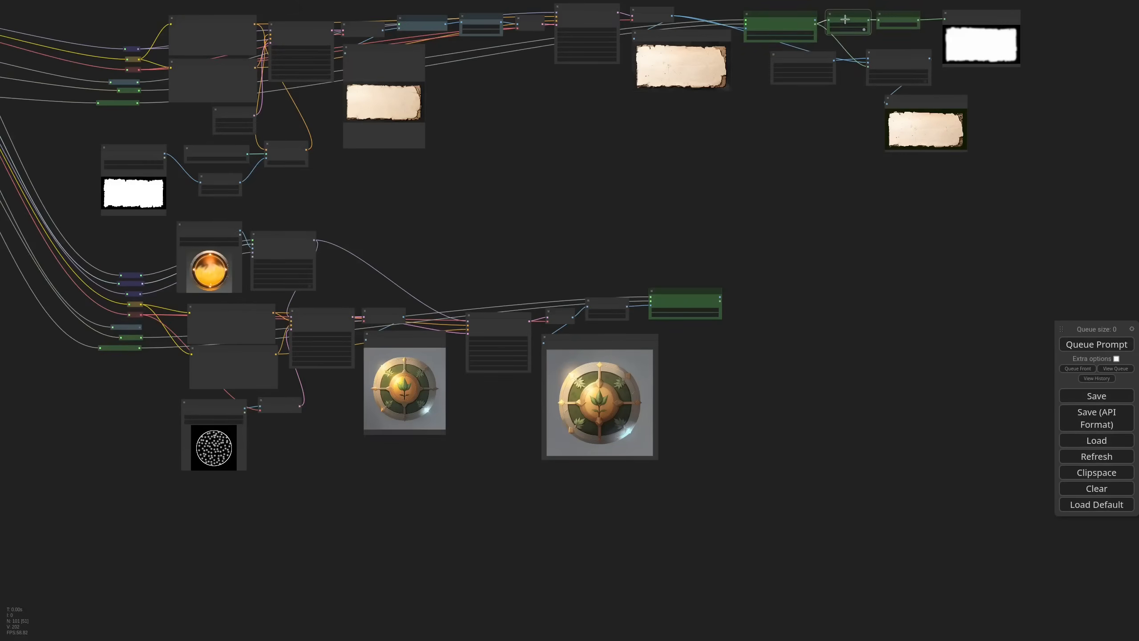
{"action": "key", "text": "ctrl+c"}
{"action": "key", "text": "ctrl+v"}
{"action": "scroll", "coordinate": [750, 292], "scroll_direction": "up", "scroll_amount": 15}
{"action": "left_click_drag", "start_coordinate": [618, 337], "coordinate": [695, 345]}
Add a Mask Preview node after GrowMask, run the workflow and enlarge the mask preview.
{"action": "double_click", "coordinate": [920, 359]}
{"action": "type", "text": "pre"}
{"action": "left_click", "coordinate": [1099, 346]}
{"action": "left_click_drag", "start_coordinate": [883, 479], "coordinate": [933, 494]}
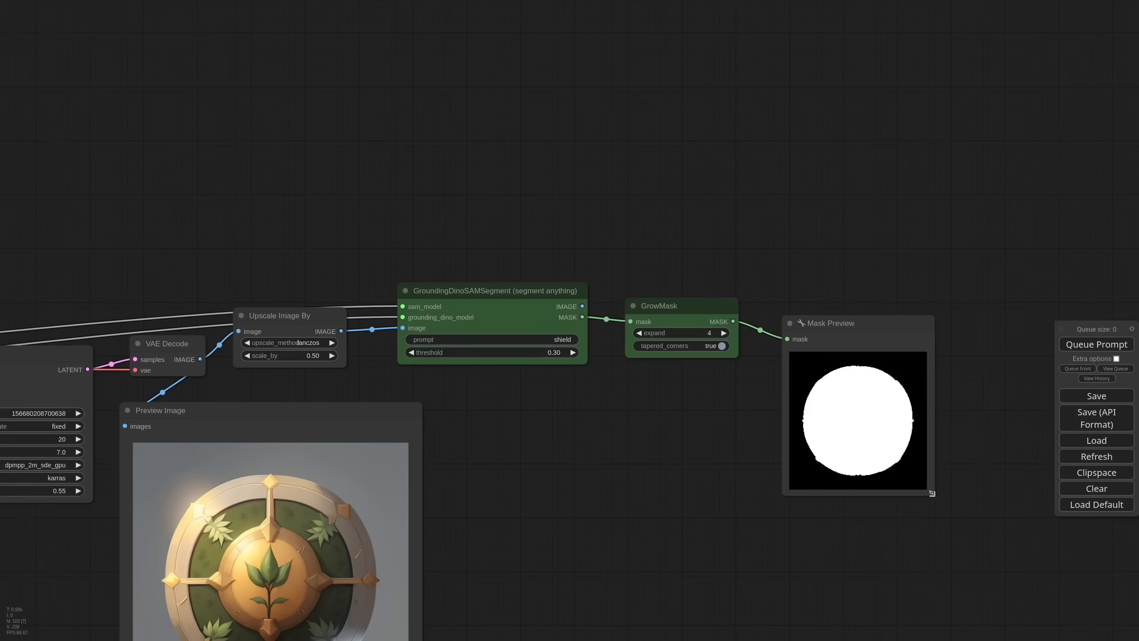
Add an EmptyImage node below the shield segmentation node and set its width and height to 256.
{"action": "double_click", "coordinate": [613, 467]}
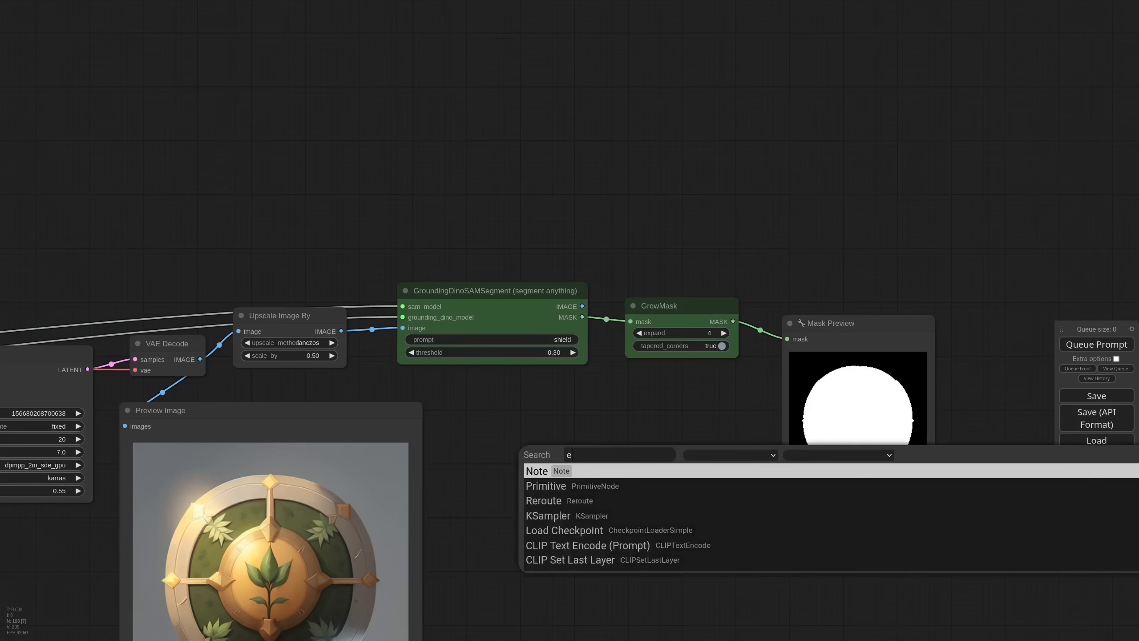
{"action": "type", "text": "empty"}
{"action": "key", "text": "Down"}
{"action": "key", "text": "Return"}
{"action": "left_click_drag", "start_coordinate": [696, 450], "coordinate": [616, 393]}
{"action": "scroll", "coordinate": [675, 486], "scroll_direction": "up", "scroll_amount": 7}
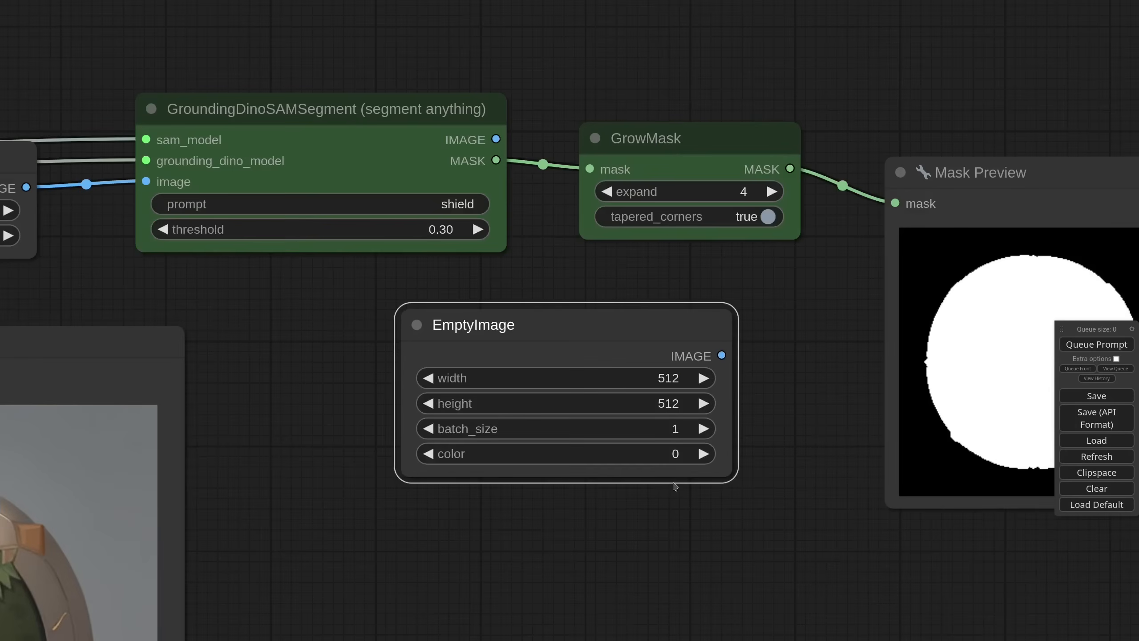
{"action": "left_click", "coordinate": [663, 372]}
{"action": "type", "text": "256"}
{"action": "key", "text": "Return"}
{"action": "left_click", "coordinate": [661, 403]}
{"action": "type", "text": "256"}
{"action": "key", "text": "Return"}
Set the EmptyImage color to the green given by (95<<16)|(135<<8)|35.
{"action": "left_click", "coordinate": [651, 454]}
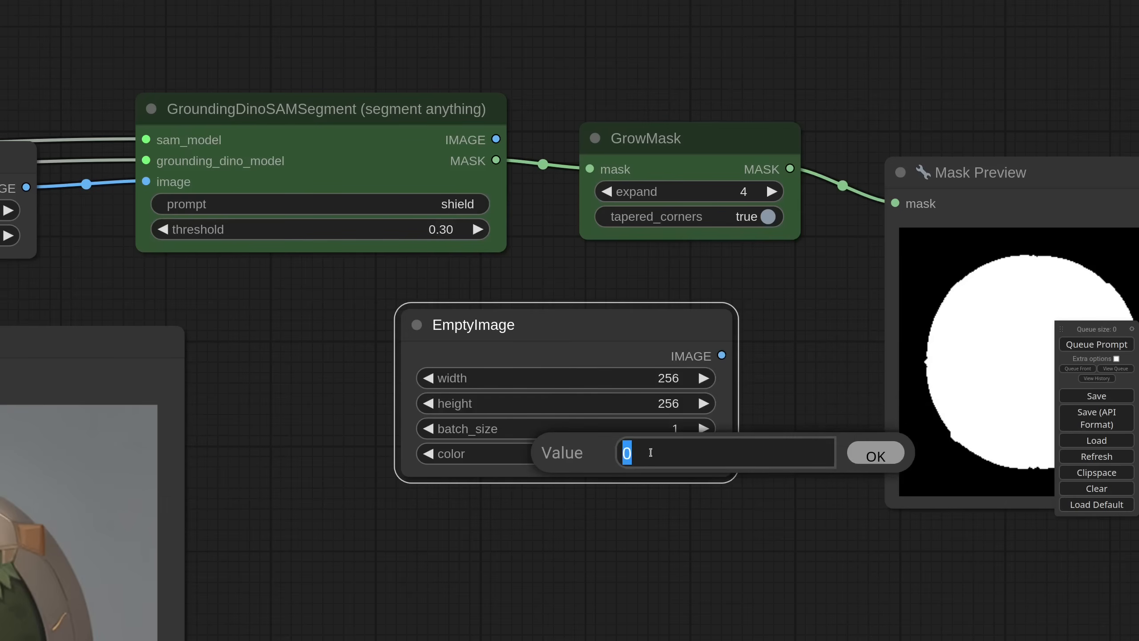
{"action": "key", "text": "BackSpace"}
{"action": "type", "text": "(95<<16)|(1"}
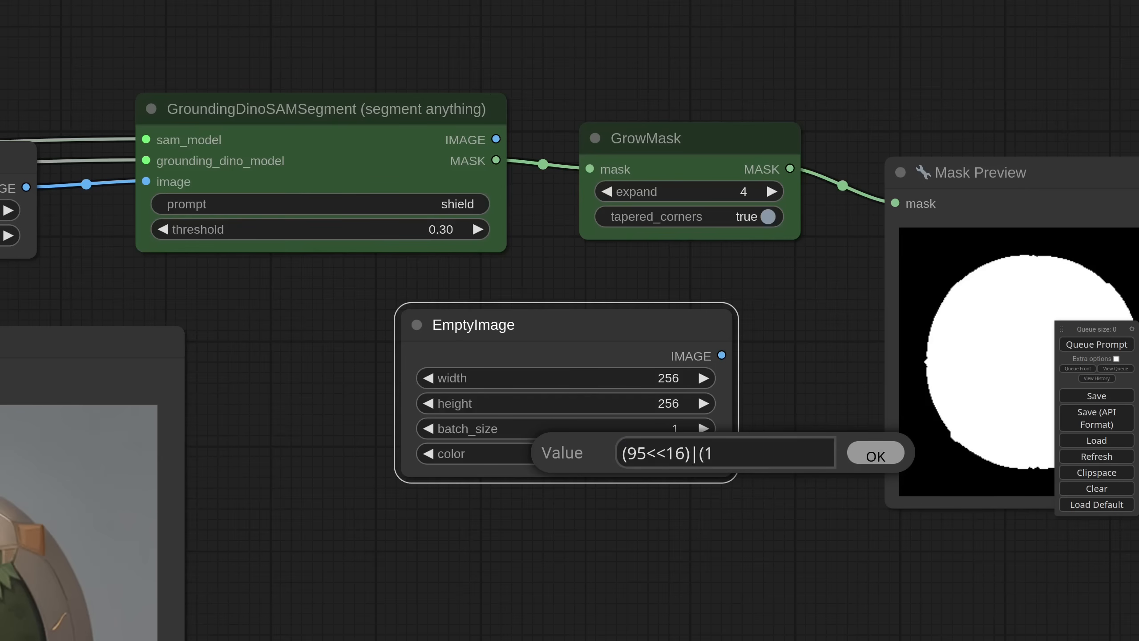
{"action": "type", "text": "35<<8)|35"}
{"action": "key", "text": "Return"}
Add a previewed ImageCompositeMasked node with EmptyImage as destination, the scaled shield as source and the segmentation mask.
{"action": "scroll", "coordinate": [651, 451], "scroll_direction": "down", "scroll_amount": 5}
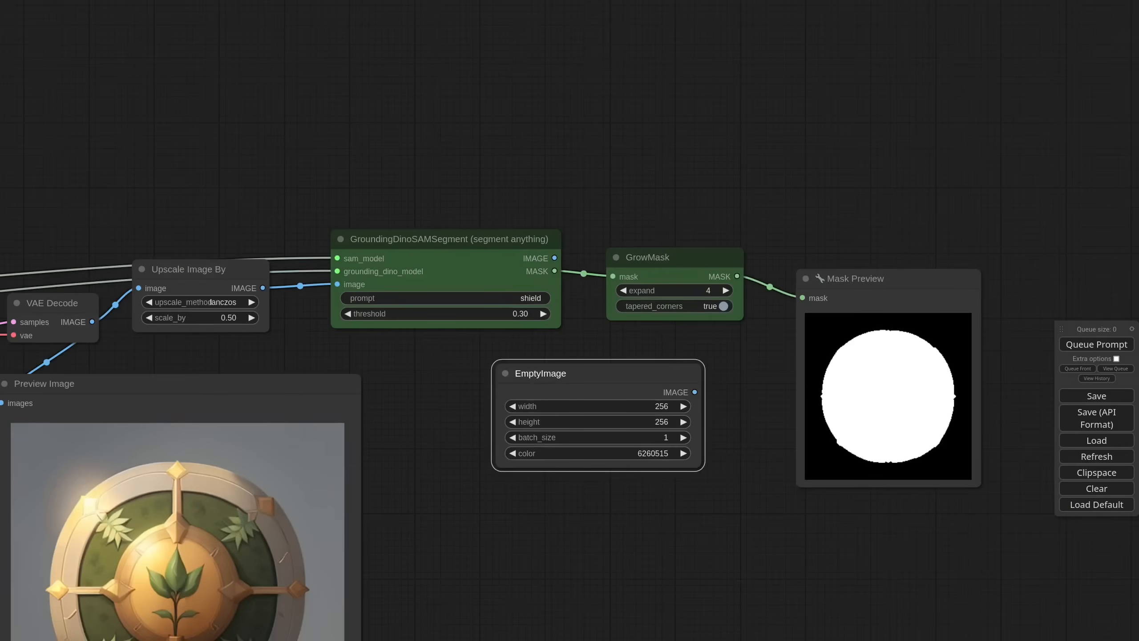
{"action": "left_click_drag", "start_coordinate": [829, 360], "coordinate": [920, 306]}
{"action": "double_click", "coordinate": [776, 398]}
{"action": "type", "text": "imagec"}
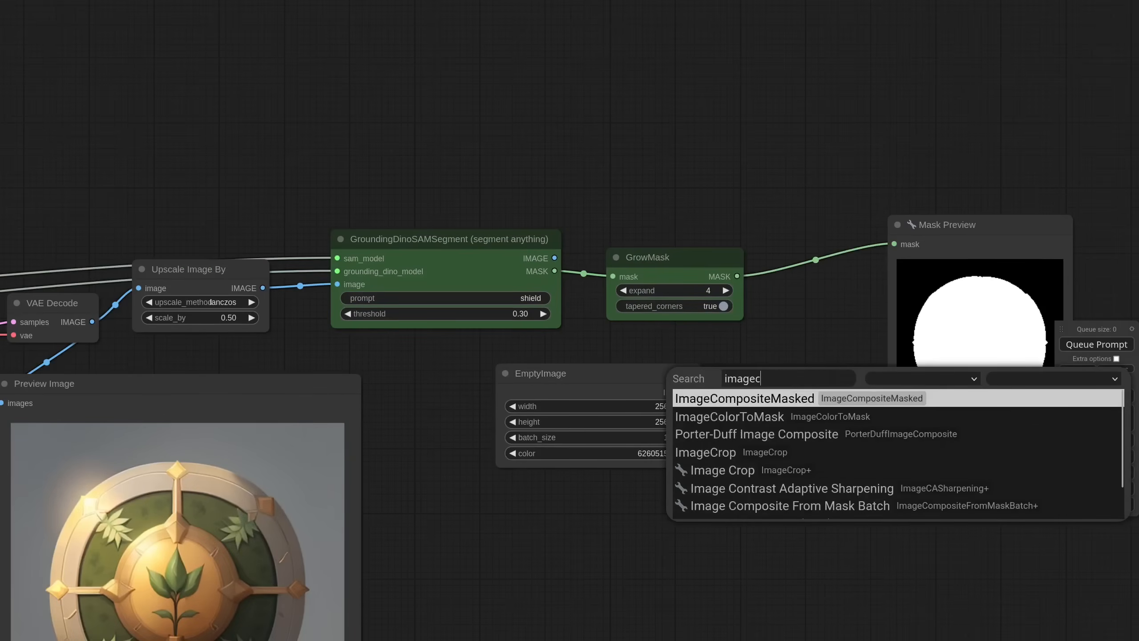
{"action": "left_click", "coordinate": [858, 405]}
{"action": "left_click_drag", "start_coordinate": [858, 407], "coordinate": [829, 483]}
{"action": "left_click_drag", "start_coordinate": [658, 377], "coordinate": [753, 497]}
{"action": "left_click_drag", "start_coordinate": [698, 459], "coordinate": [753, 484]}
{"action": "right_click", "coordinate": [708, 419]}
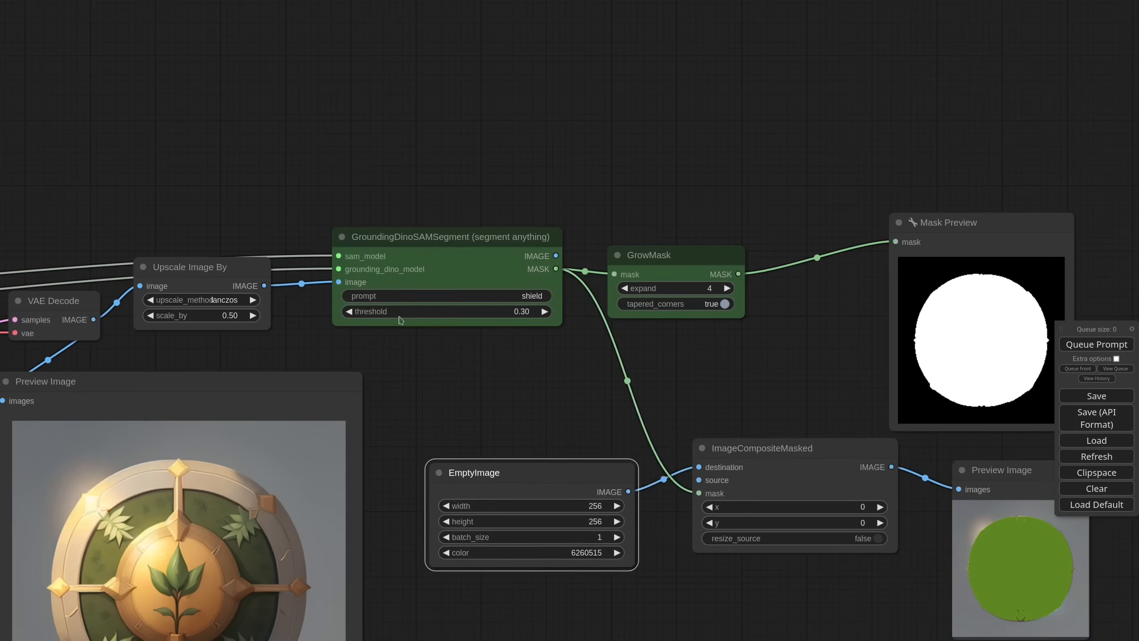
{"action": "left_click_drag", "start_coordinate": [265, 286], "coordinate": [699, 480]}
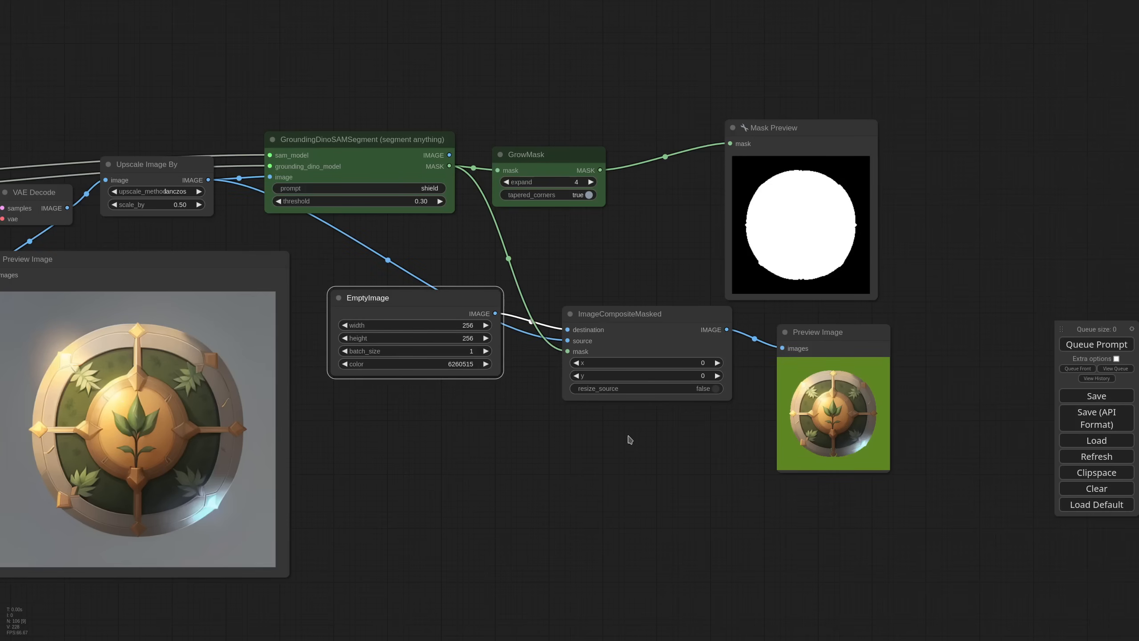
Route the frame, portrait, parchment and shield images, plus the frame, parchment and shield masks, to a column of Reroute nodes.
{"action": "scroll", "coordinate": [630, 440], "scroll_direction": "down", "scroll_amount": 5}
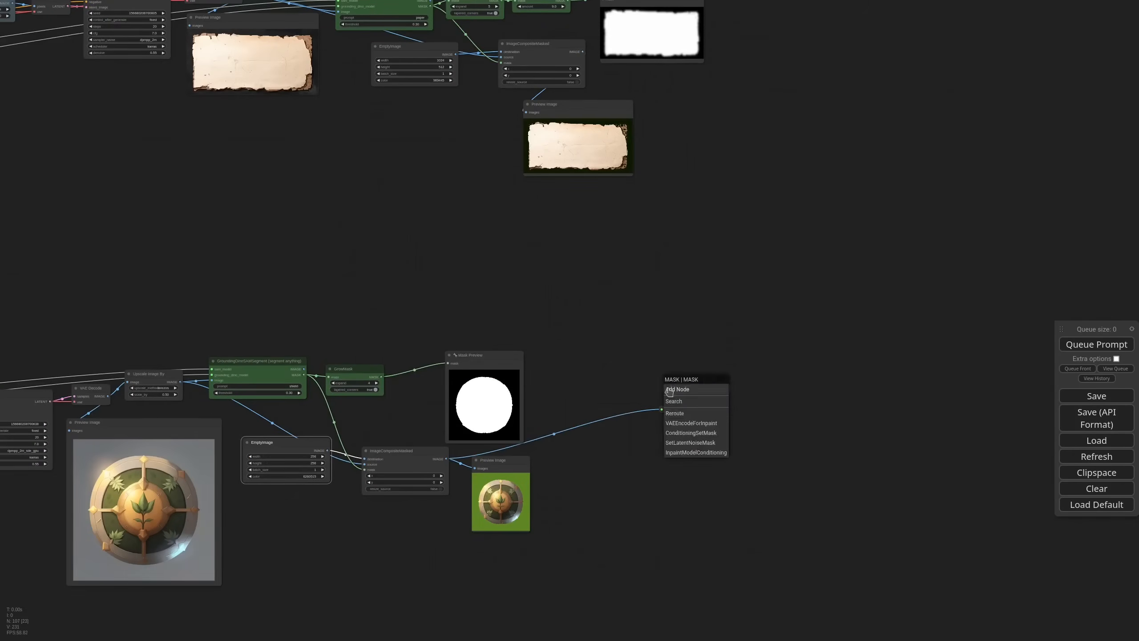
{"action": "left_click_drag", "start_coordinate": [702, 344], "coordinate": [530, 468]}
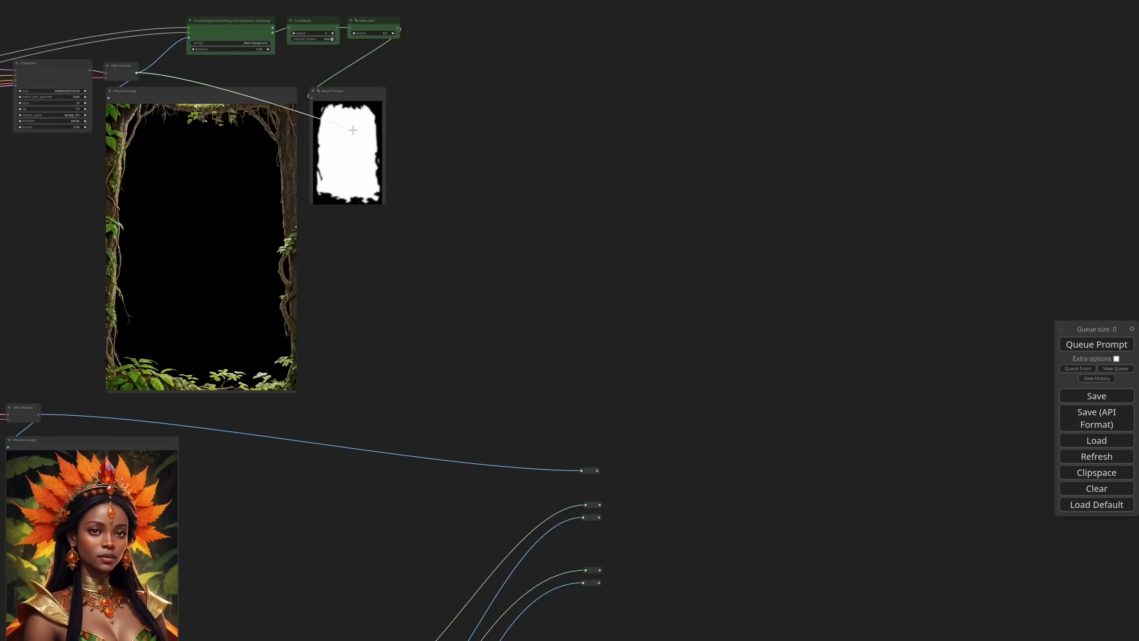
{"action": "left_click_drag", "start_coordinate": [135, 72], "coordinate": [576, 378]}
{"action": "left_click", "coordinate": [601, 420]}
{"action": "left_click_drag", "start_coordinate": [398, 27], "coordinate": [596, 380]}
{"action": "scroll", "coordinate": [807, 292], "scroll_direction": "down", "scroll_amount": 10}
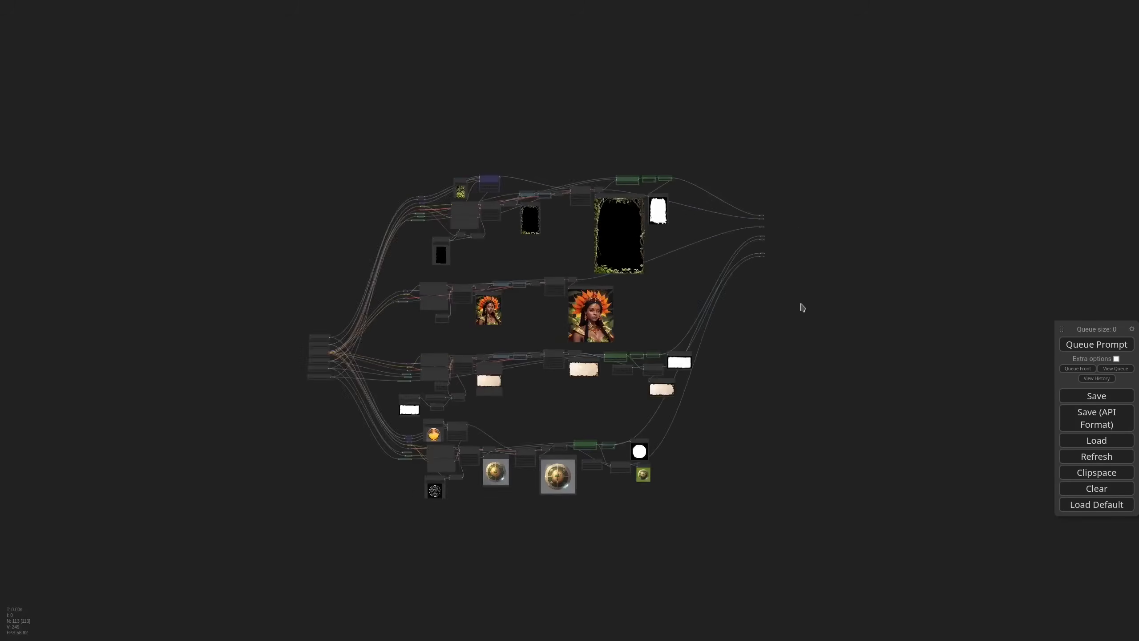
Move the frame and portrait image reroutes aside and add a Get Image Size node fed by the frame image.
{"action": "scroll", "coordinate": [842, 207], "scroll_direction": "up", "scroll_amount": 5}
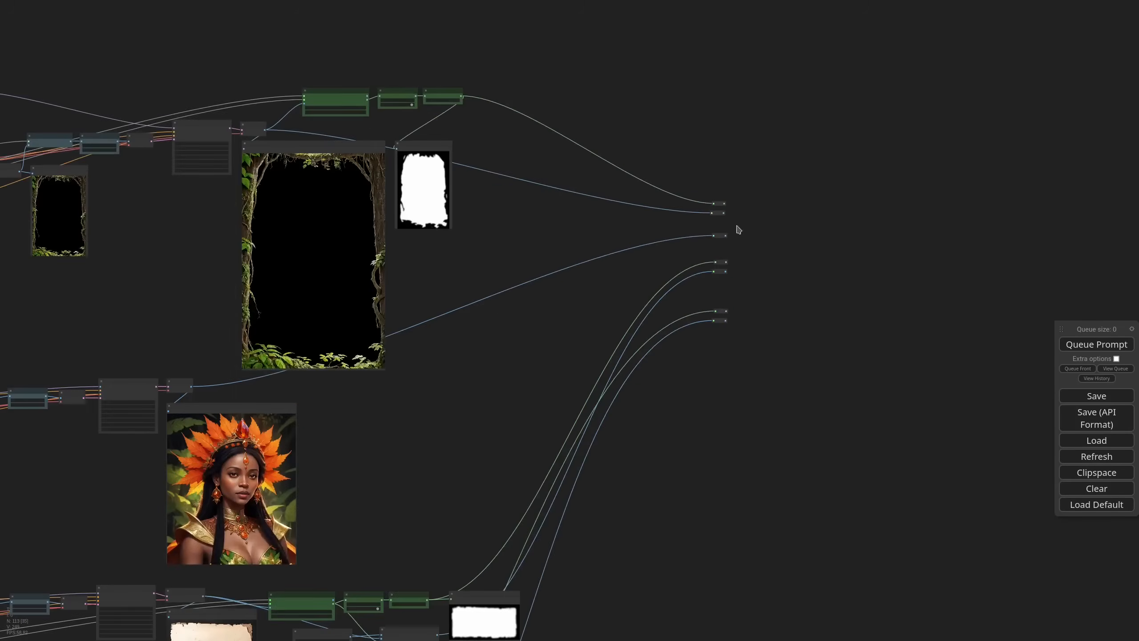
{"action": "left_click_drag", "start_coordinate": [680, 205], "coordinate": [564, 203]}
{"action": "left_click_drag", "start_coordinate": [682, 243], "coordinate": [564, 251]}
{"action": "double_click", "coordinate": [581, 208]}
{"action": "type", "text": "get image"}
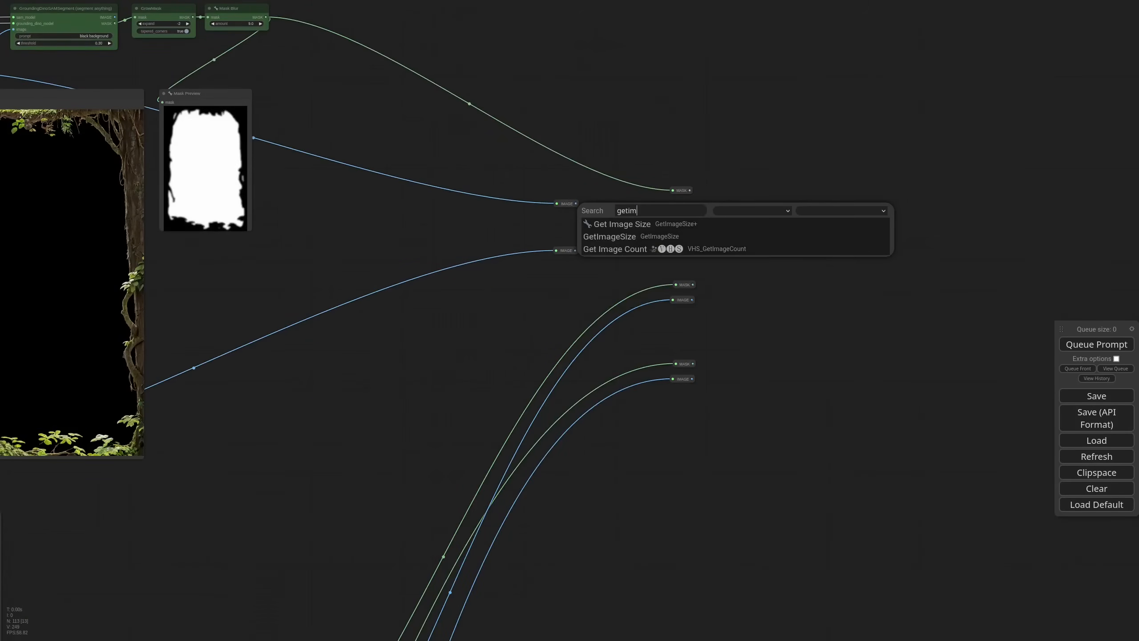
{"action": "key", "text": "Return"}
{"action": "scroll", "coordinate": [627, 199], "scroll_direction": "up", "scroll_amount": 2}
{"action": "scroll", "coordinate": [627, 199], "scroll_direction": "up", "scroll_amount": 1}
{"action": "mouse_move", "coordinate": [525, 218]}
{"action": "left_mouse_down"}
{"action": "mouse_move", "coordinate": [603, 242]}
{"action": "mouse_move", "coordinate": [628, 217]}
{"action": "left_mouse_up"}
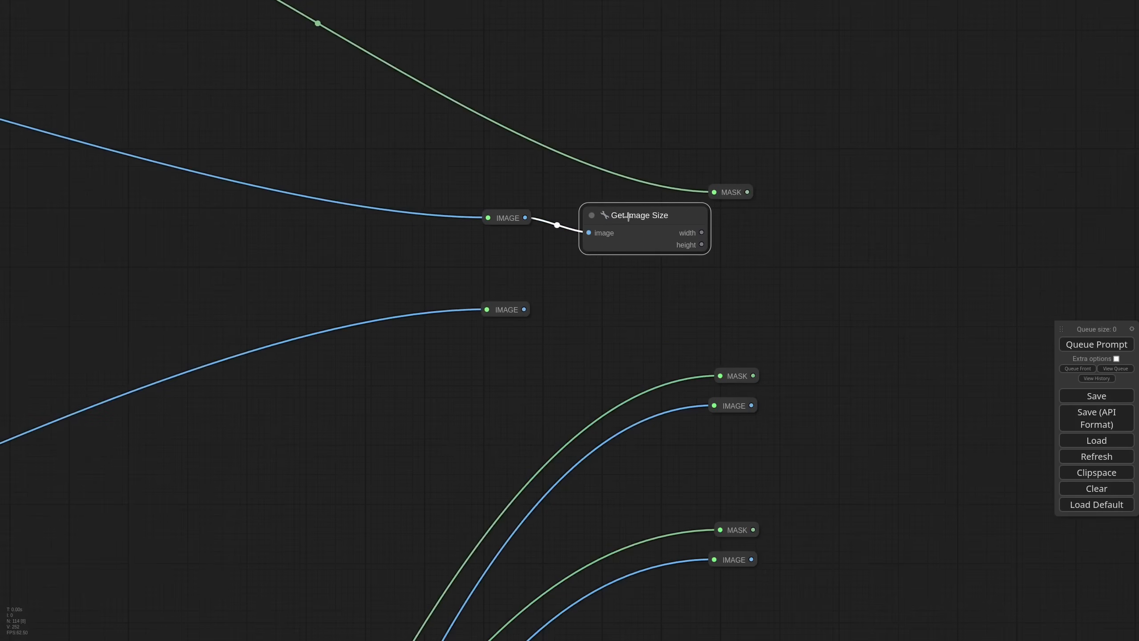
Add an EmptyImage node beside Get Image Size and convert its width and height widgets to inputs.
{"action": "double_click", "coordinate": [774, 271]}
{"action": "type", "text": "emptyi"}
{"action": "key", "text": "Return"}
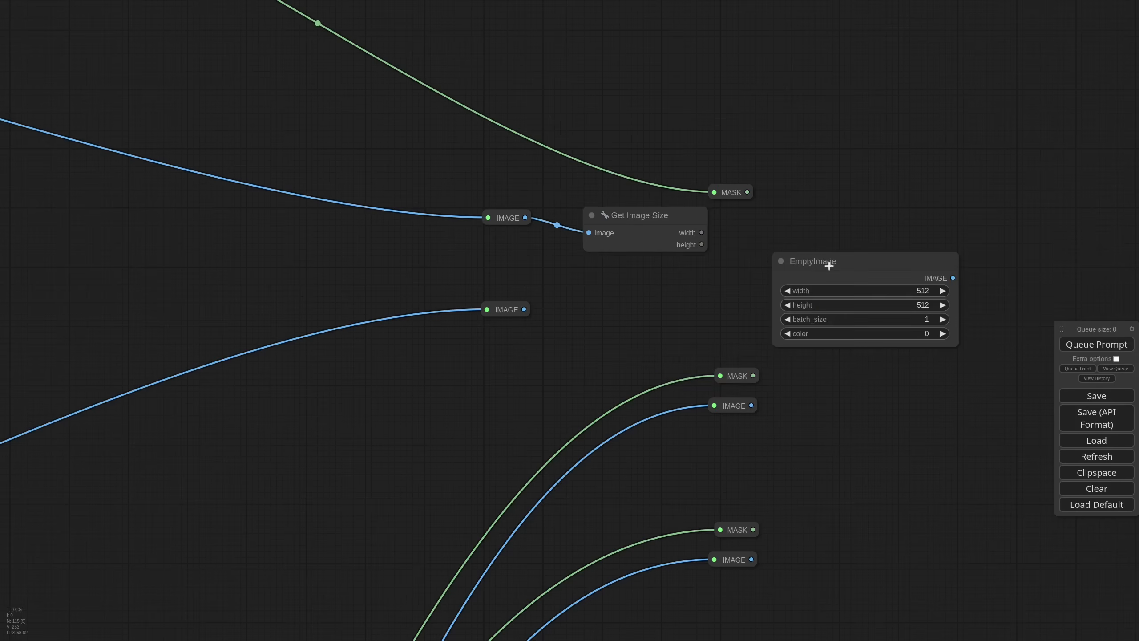
{"action": "right_click", "coordinate": [841, 280]}
{"action": "left_click", "coordinate": [887, 432]}
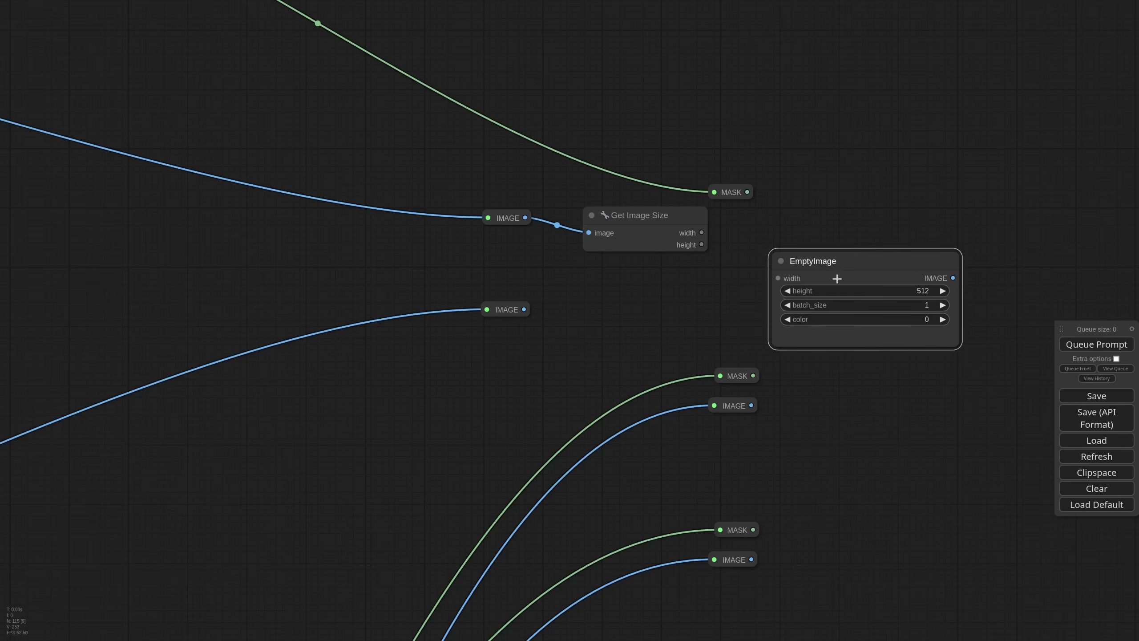
{"action": "right_click", "coordinate": [837, 278]}
{"action": "left_click", "coordinate": [880, 439]}
Connect the Get Image Size width and height to the EmptyImage inputs and line up the two nodes.
{"action": "left_click_drag", "start_coordinate": [702, 232], "coordinate": [778, 289]}
{"action": "left_click_drag", "start_coordinate": [839, 264], "coordinate": [831, 236]}
{"action": "left_click_drag", "start_coordinate": [643, 223], "coordinate": [629, 231]}
{"action": "scroll", "coordinate": [659, 282], "scroll_direction": "down", "scroll_amount": 2}
{"action": "left_click_drag", "start_coordinate": [813, 333], "coordinate": [680, 322]}
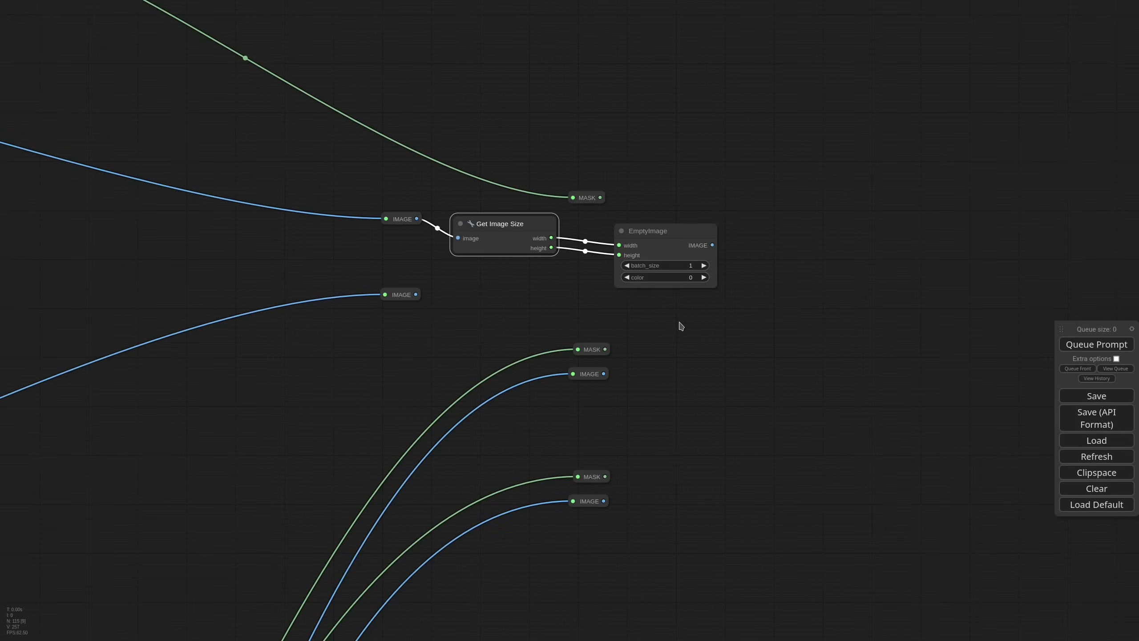
Add an ImageCompositeMasked node with EmptyImage as destination and the rerouted portrait as source.
{"action": "double_click", "coordinate": [753, 270]}
{"action": "type", "text": "imagecom"}
{"action": "key", "text": "Return"}
{"action": "scroll", "coordinate": [783, 338], "scroll_direction": "down", "scroll_amount": 1}
{"action": "left_click_drag", "start_coordinate": [783, 338], "coordinate": [733, 400]}
{"action": "left_click_drag", "start_coordinate": [668, 316], "coordinate": [748, 317]}
{"action": "left_click_drag", "start_coordinate": [399, 361], "coordinate": [748, 327]}
{"action": "left_click_drag", "start_coordinate": [881, 374], "coordinate": [834, 374]}
Add a Preview Image node to the portrait composite, run the workflow, enlarge the preview and space out the nodes.
{"action": "left_click_drag", "start_coordinate": [832, 318], "coordinate": [881, 305]}
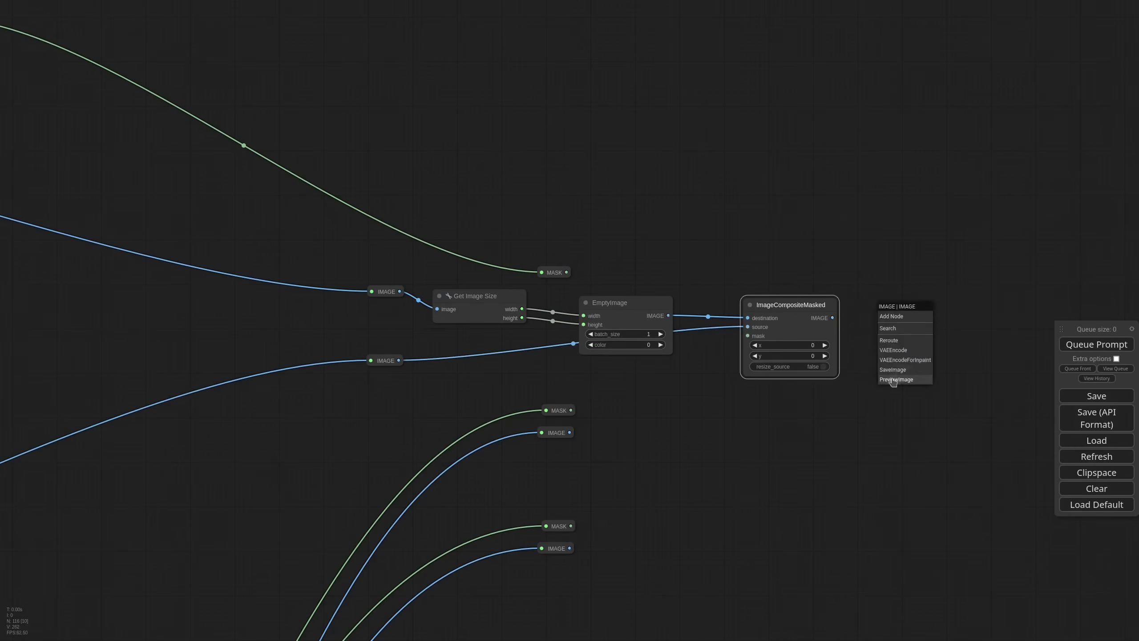
{"action": "left_click", "coordinate": [894, 370]}
{"action": "left_click", "coordinate": [1080, 345]}
{"action": "left_click_drag", "start_coordinate": [975, 423], "coordinate": [982, 488]}
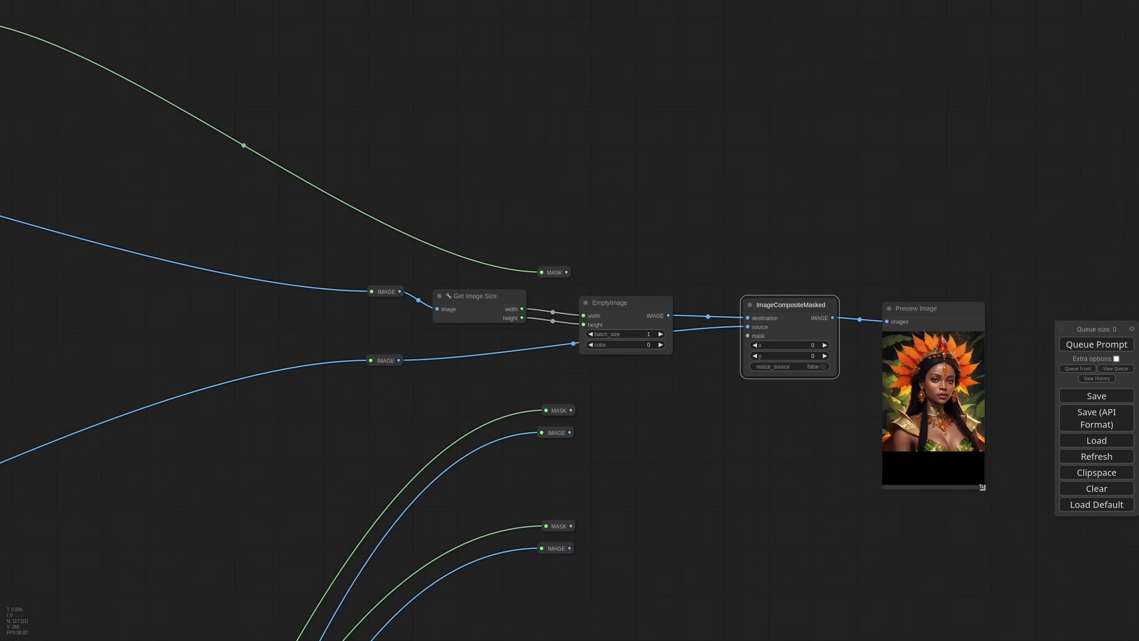
{"action": "left_click_drag", "start_coordinate": [781, 311], "coordinate": [743, 312]}
{"action": "left_click_drag", "start_coordinate": [920, 308], "coordinate": [959, 309]}
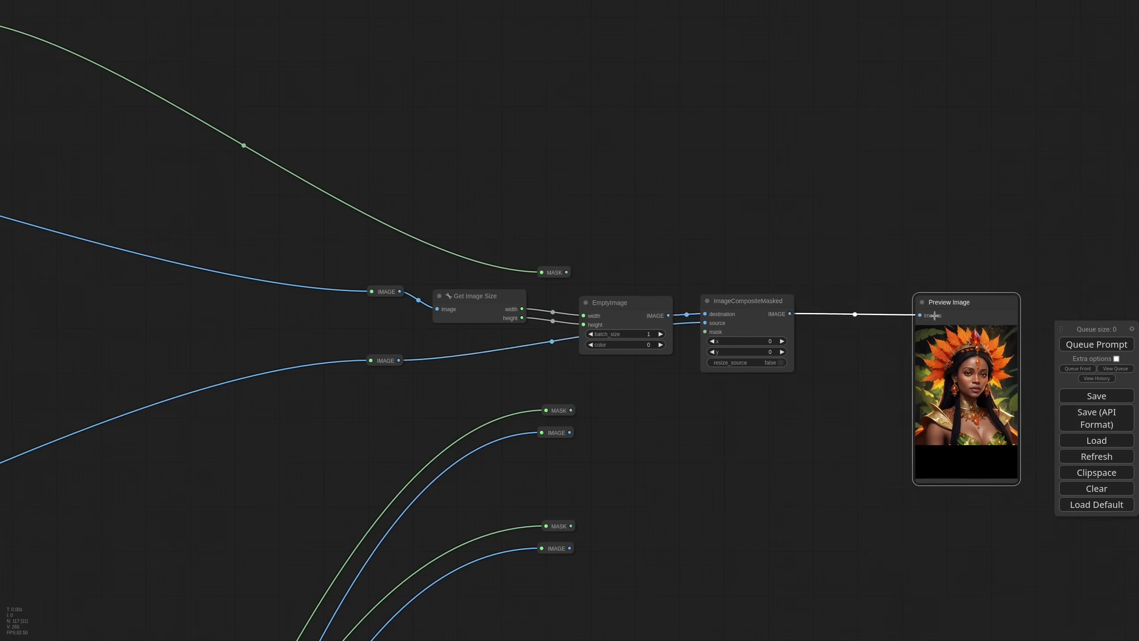
Add a second ImageCompositeMasked node above the portrait composite.
{"action": "scroll", "coordinate": [834, 364], "scroll_direction": "down", "scroll_amount": 4}
{"action": "double_click", "coordinate": [786, 242]}
{"action": "type", "text": "imagecom"}
{"action": "key", "text": "Return"}
{"action": "mouse_move", "coordinate": [813, 245]}
{"action": "left_mouse_down"}
{"action": "mouse_move", "coordinate": [781, 245]}
{"action": "mouse_move", "coordinate": [816, 242]}
{"action": "left_mouse_up"}
{"action": "scroll", "coordinate": [867, 228], "scroll_direction": "up", "scroll_amount": 3}
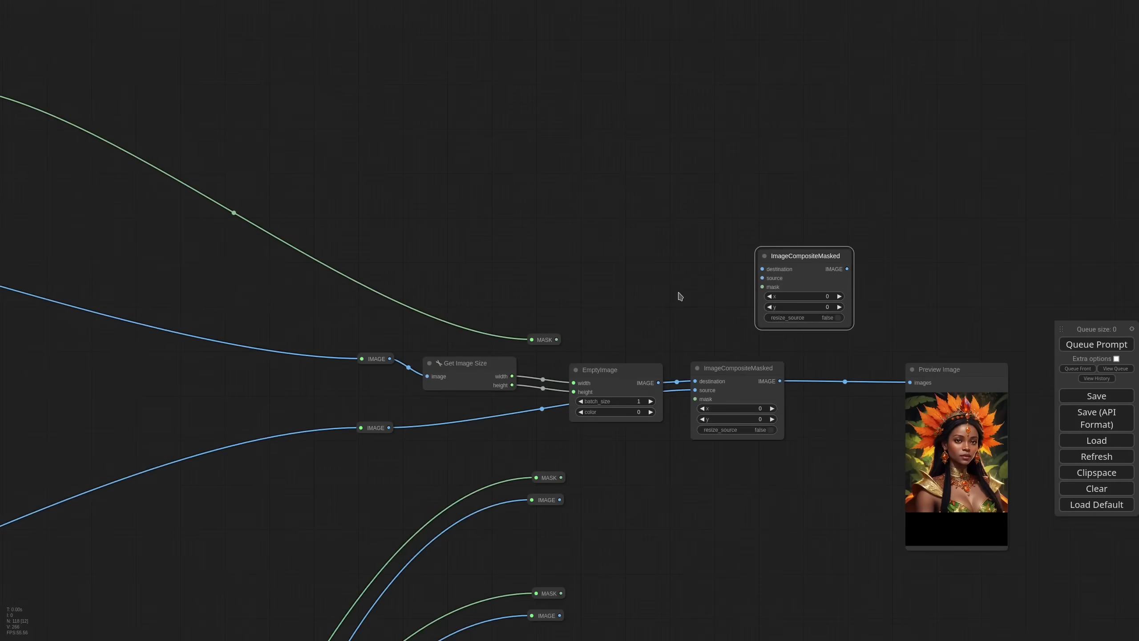
Composite the portrait into the frame image using the frame mask, feed the preview from it and run the workflow.
{"action": "scroll", "coordinate": [679, 296], "scroll_direction": "down", "scroll_amount": 4}
{"action": "scroll", "coordinate": [679, 295], "scroll_direction": "up", "scroll_amount": 4}
{"action": "left_click_drag", "start_coordinate": [416, 353], "coordinate": [754, 271]}
{"action": "left_click_drag", "start_coordinate": [771, 372], "coordinate": [756, 279]}
{"action": "left_click_drag", "start_coordinate": [568, 335], "coordinate": [755, 288]}
{"action": "left_click_drag", "start_coordinate": [832, 271], "coordinate": [889, 374]}
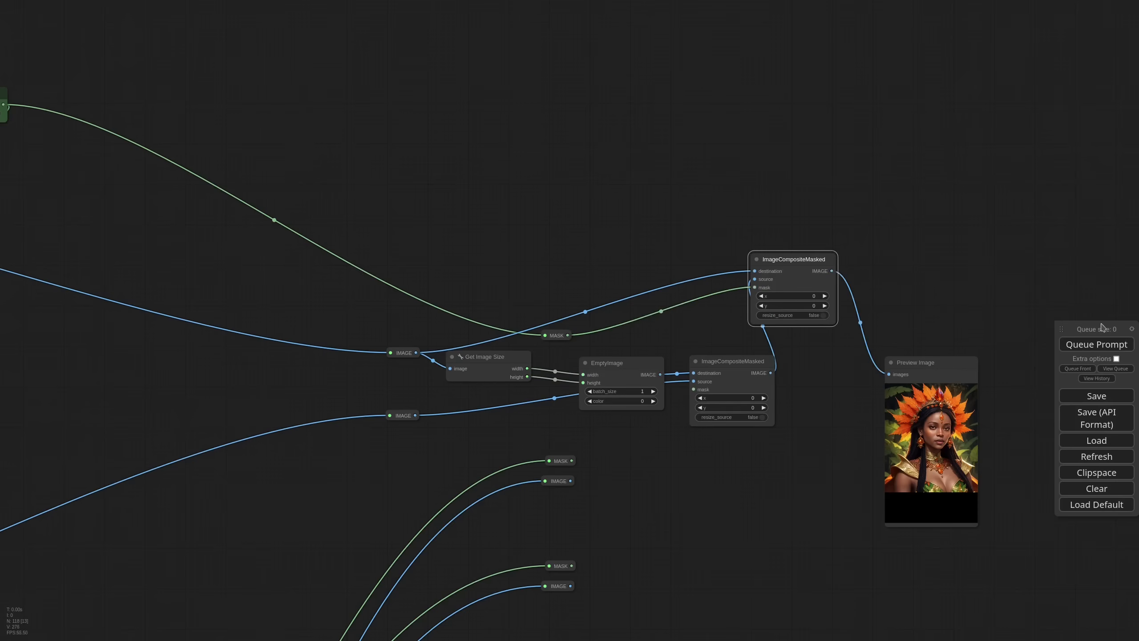
{"action": "left_click", "coordinate": [1091, 348]}
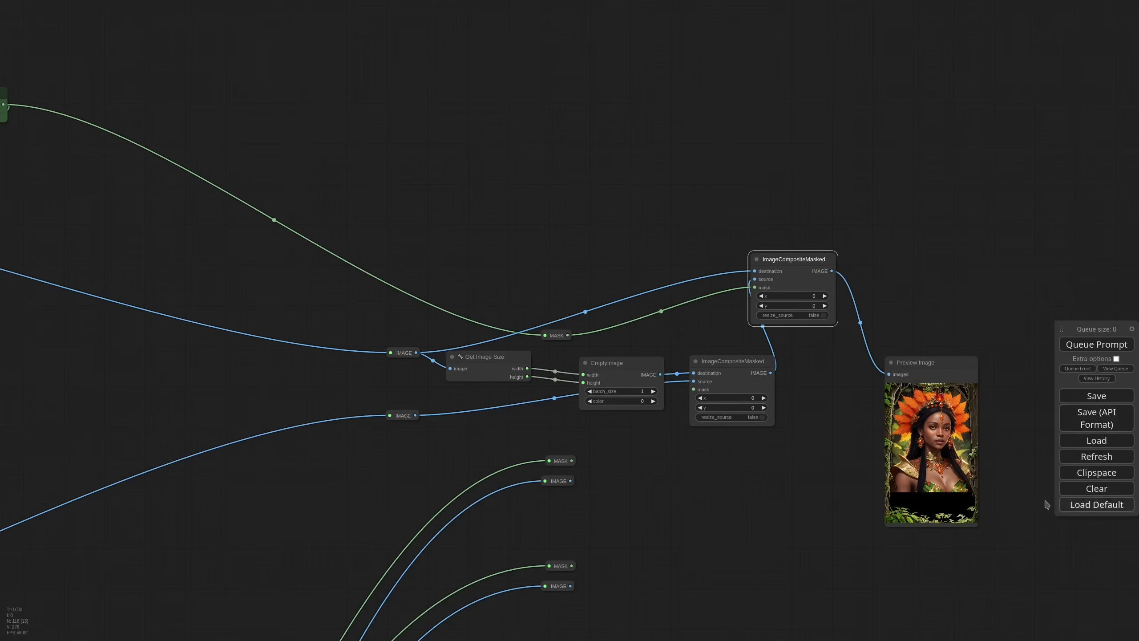
{"action": "scroll", "coordinate": [969, 439], "scroll_direction": "up", "scroll_amount": 10}
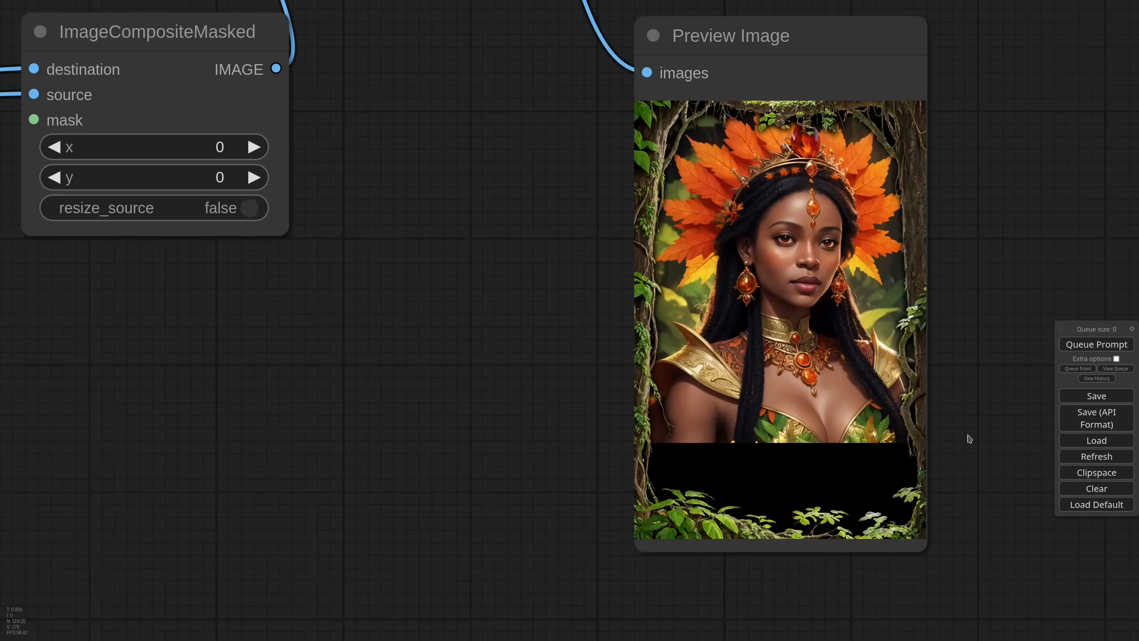
Enlarge the framed portrait preview and paste another ImageCompositeMasked node beyond it.
{"action": "scroll", "coordinate": [466, 274], "scroll_direction": "down", "scroll_amount": 13}
{"action": "left_click_drag", "start_coordinate": [558, 205], "coordinate": [561, 109]}
{"action": "left_click_drag", "start_coordinate": [603, 263], "coordinate": [714, 411]}
{"action": "scroll", "coordinate": [796, 304], "scroll_direction": "down", "scroll_amount": 1}
{"action": "left_click_drag", "start_coordinate": [815, 272], "coordinate": [872, 361]}
{"action": "key", "text": "ctrl+v"}
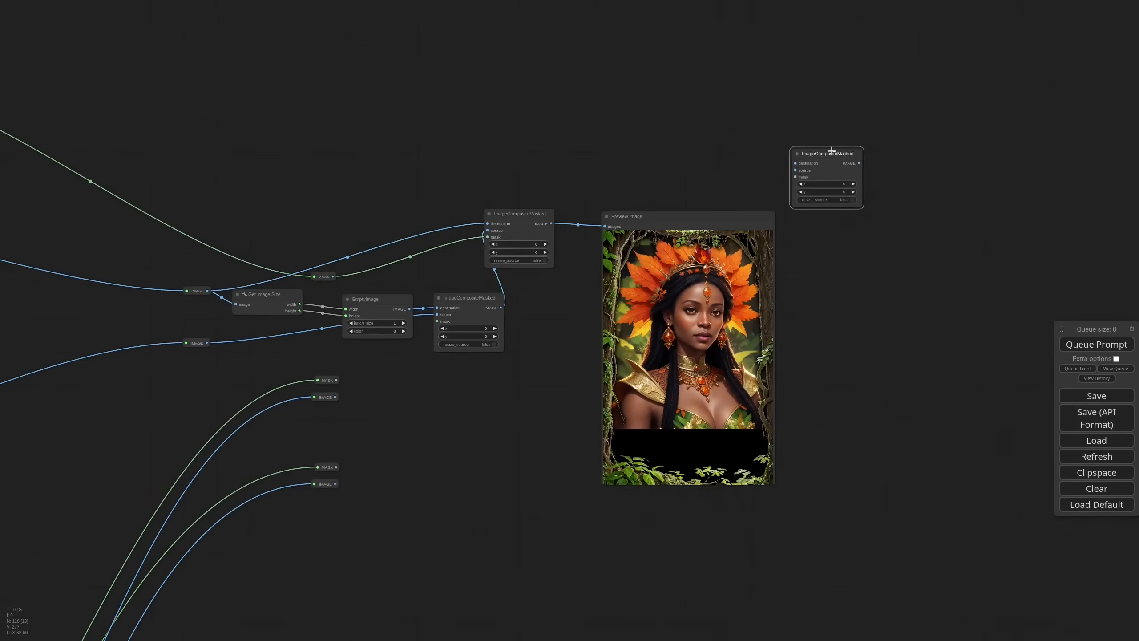
Connect the framed composite as destination, the parchment image as source and the parchment mask to the pasted node.
{"action": "scroll", "coordinate": [915, 158], "scroll_direction": "up", "scroll_amount": 1}
{"action": "left_click_drag", "start_coordinate": [514, 229], "coordinate": [784, 163]}
{"action": "left_click_drag", "start_coordinate": [278, 420], "coordinate": [784, 170]}
{"action": "left_click_drag", "start_coordinate": [278, 401], "coordinate": [823, 154]}
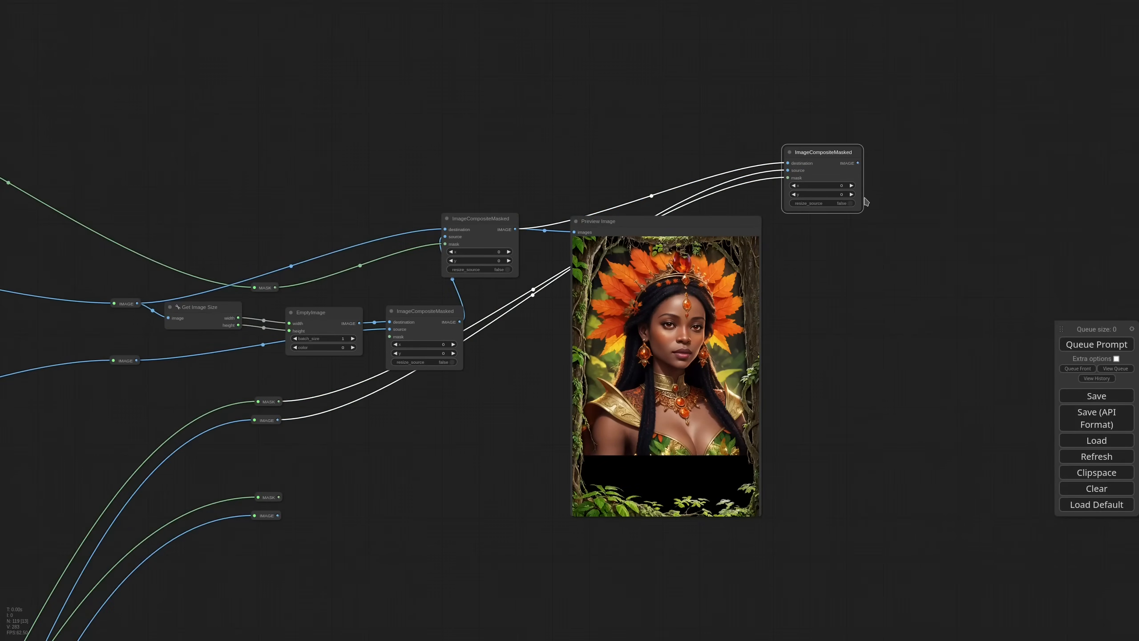
Set the parchment composite's y offset to 768+256 and run the workflow with a preview of the result.
{"action": "scroll", "coordinate": [864, 198], "scroll_direction": "up", "scroll_amount": 2}
{"action": "left_click", "coordinate": [823, 194]}
{"action": "type", "text": "768+256"}
{"action": "key", "text": "Return"}
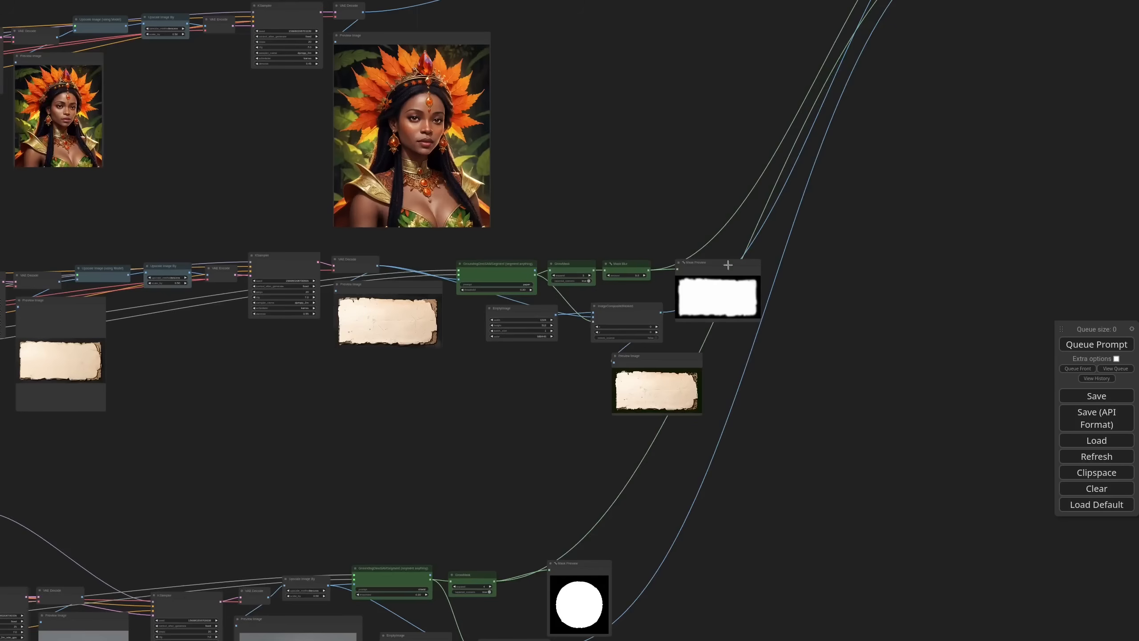
{"action": "scroll", "coordinate": [543, 283], "scroll_direction": "up", "scroll_amount": 8}
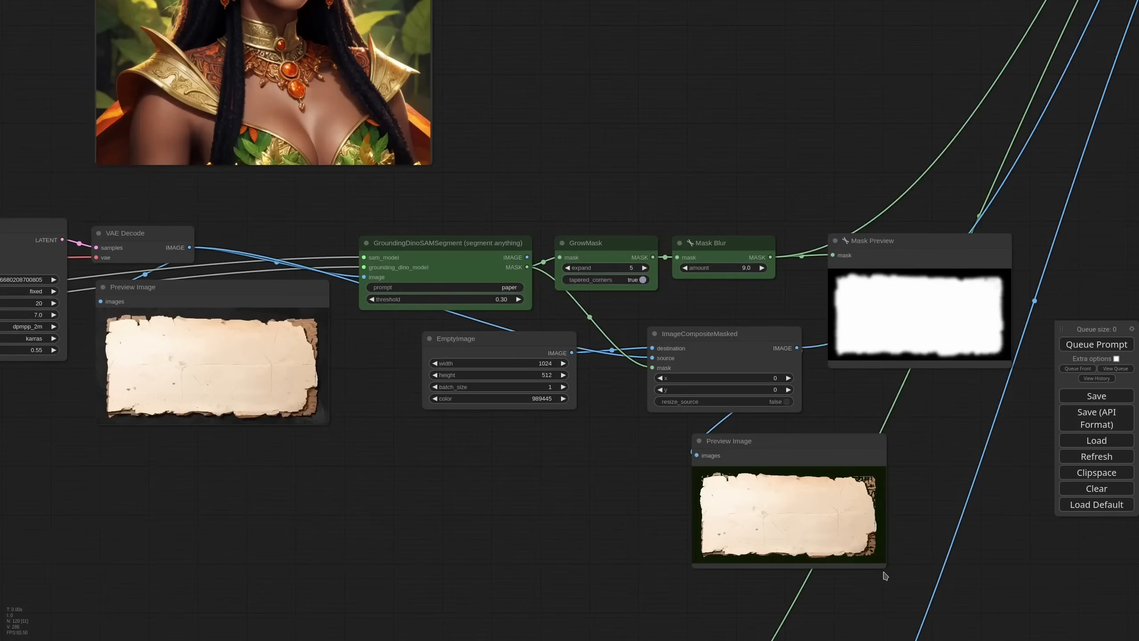
{"action": "scroll", "coordinate": [884, 572], "scroll_direction": "up", "scroll_amount": 3}
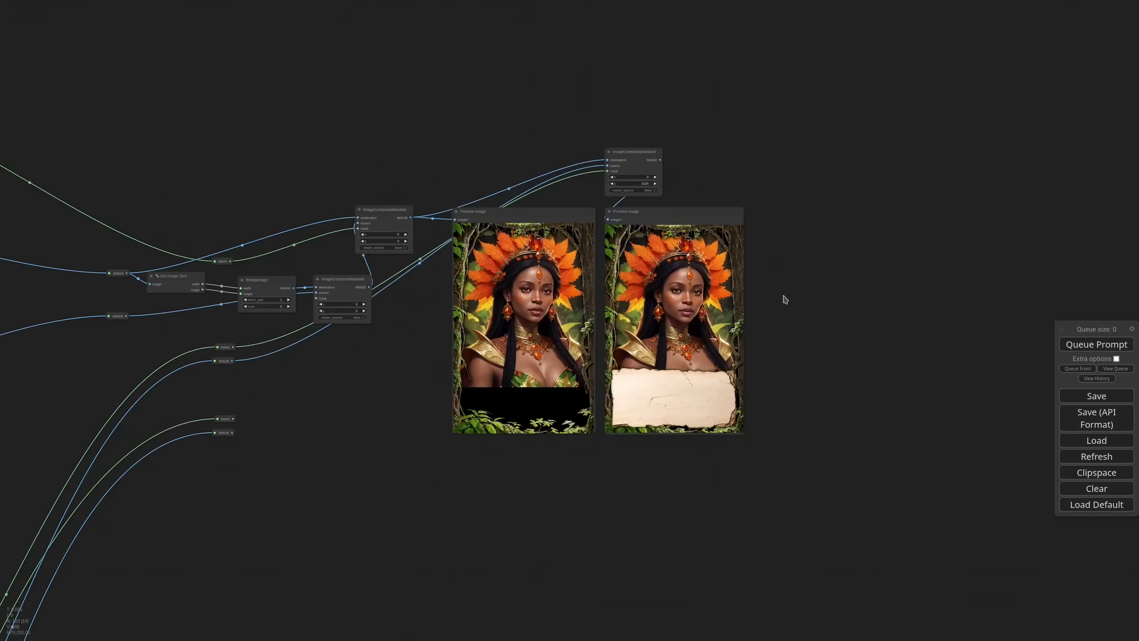
Add another previewed ImageCompositeMasked node that places the masked shield on the parchment composite at x 0, y 0.
{"action": "scroll", "coordinate": [783, 298], "scroll_direction": "up", "scroll_amount": 4}
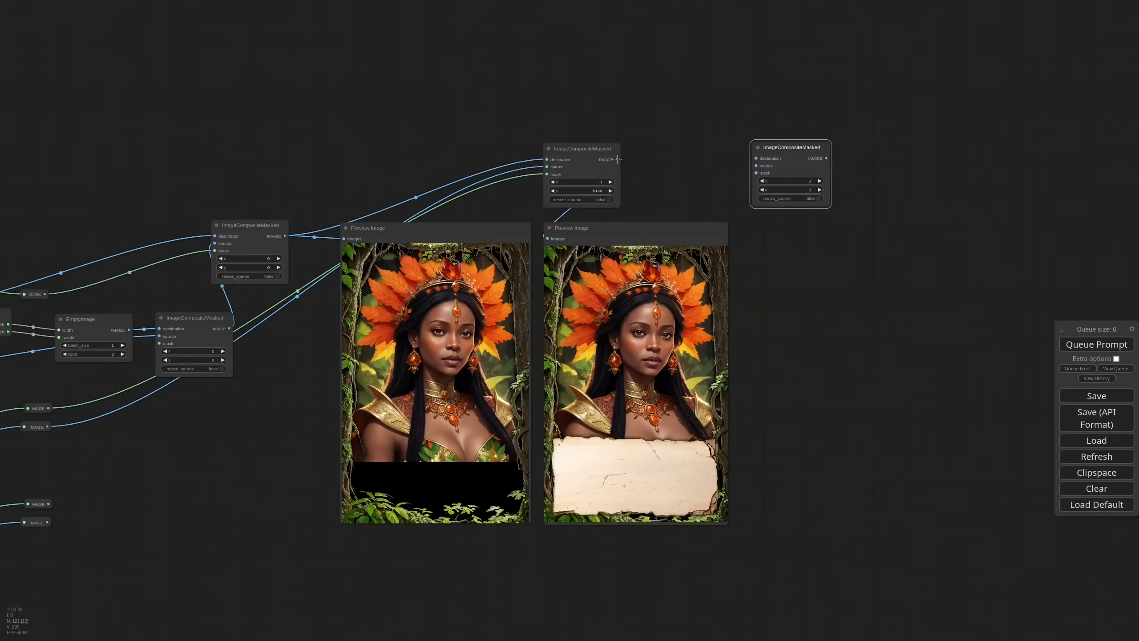
{"action": "scroll", "coordinate": [627, 169], "scroll_direction": "down", "scroll_amount": 5}
{"action": "right_click", "coordinate": [830, 181]}
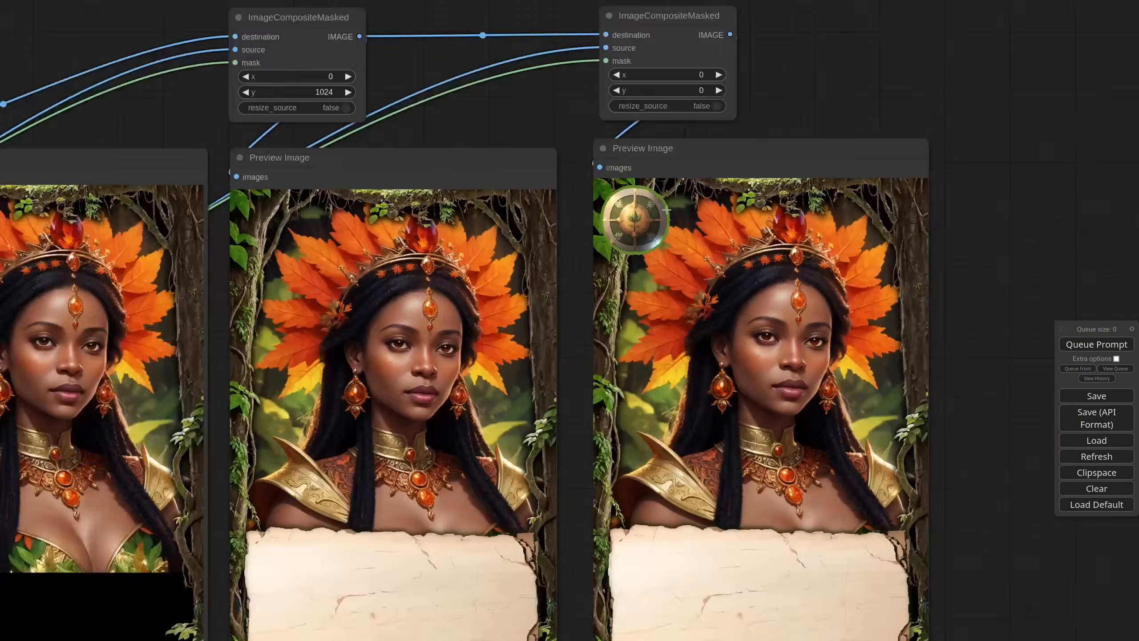
{"action": "scroll", "coordinate": [739, 482], "scroll_direction": "down", "scroll_amount": 5}
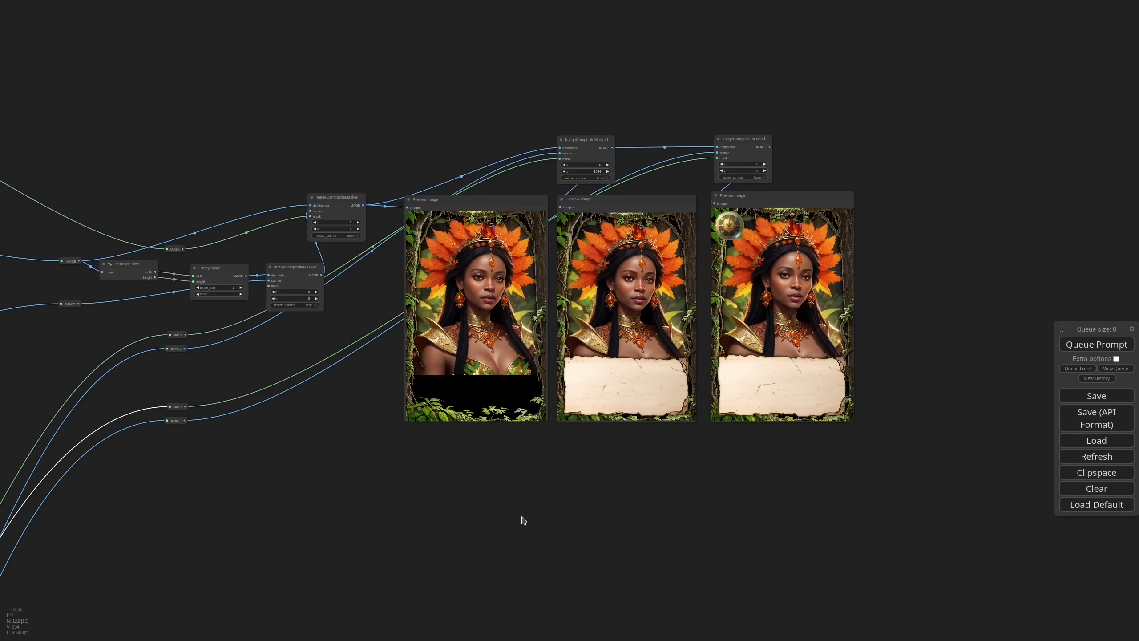
Paste a copy of the portrait branch's KSampler with its connections for use after the final composite.
{"action": "scroll", "coordinate": [523, 520], "scroll_direction": "down", "scroll_amount": 6}
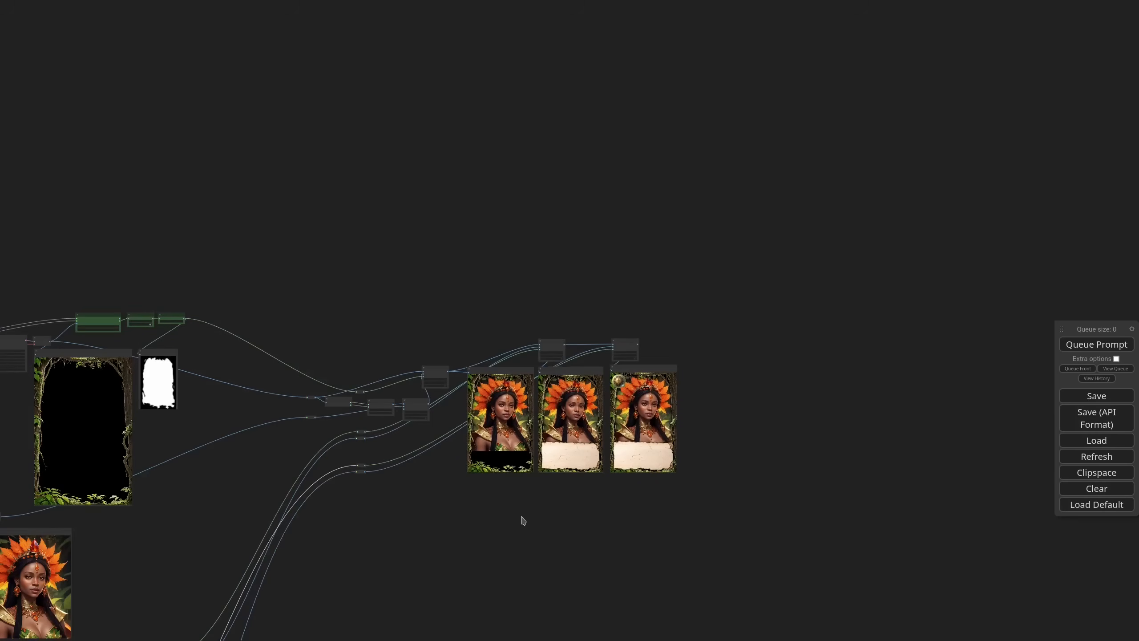
{"action": "left_click_drag", "start_coordinate": [444, 544], "coordinate": [598, 455]}
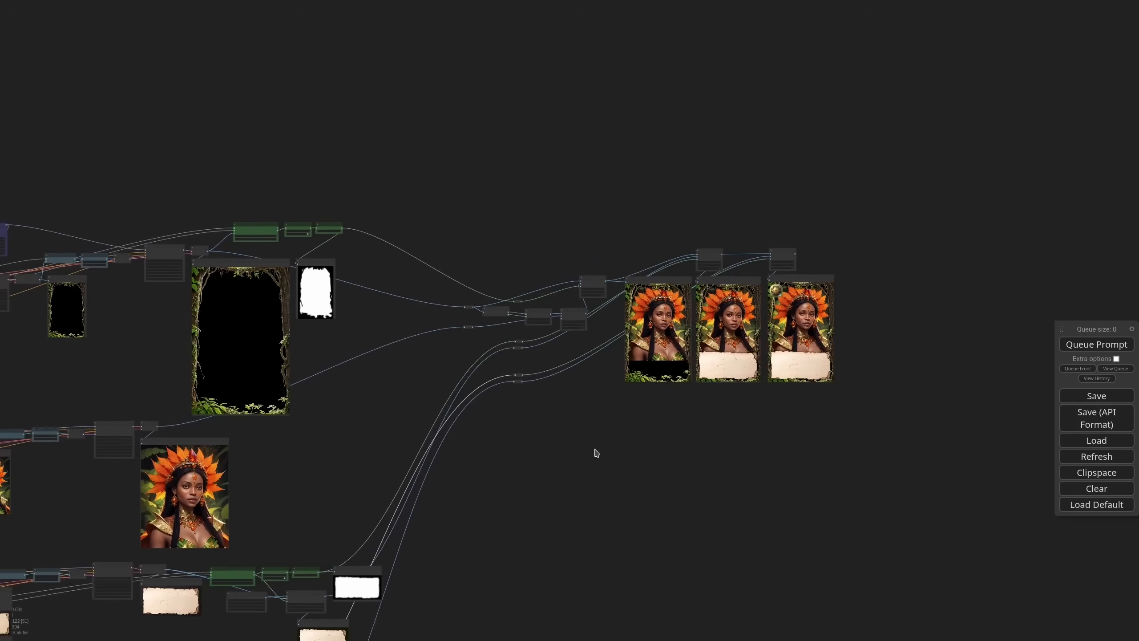
{"action": "scroll", "coordinate": [591, 451], "scroll_direction": "down", "scroll_amount": 1}
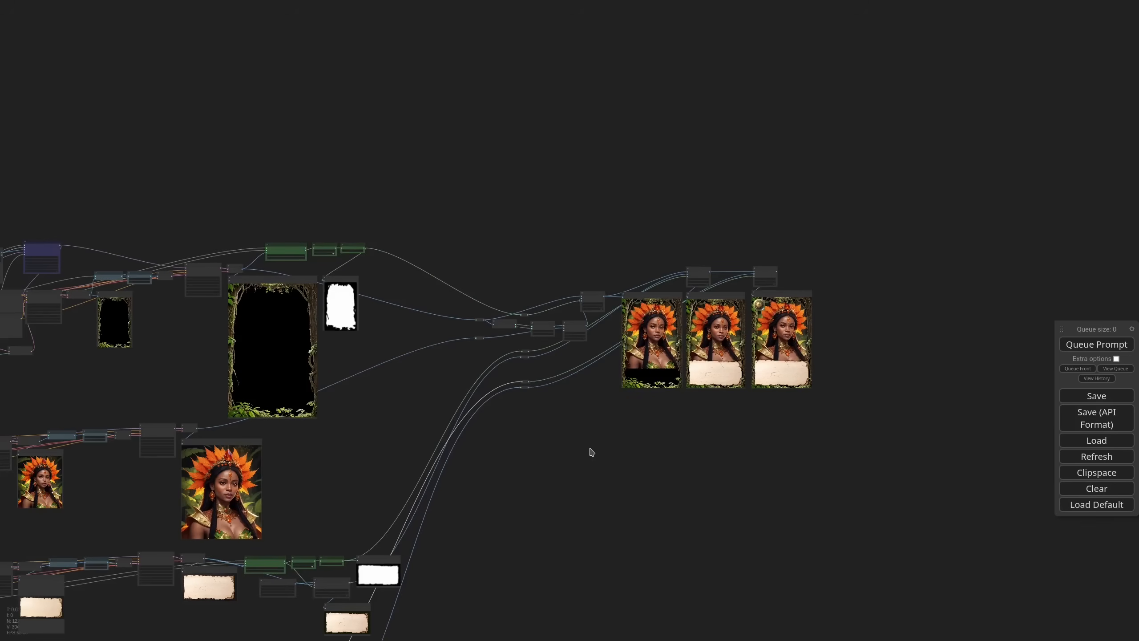
{"action": "left_click_drag", "start_coordinate": [317, 464], "coordinate": [633, 402]}
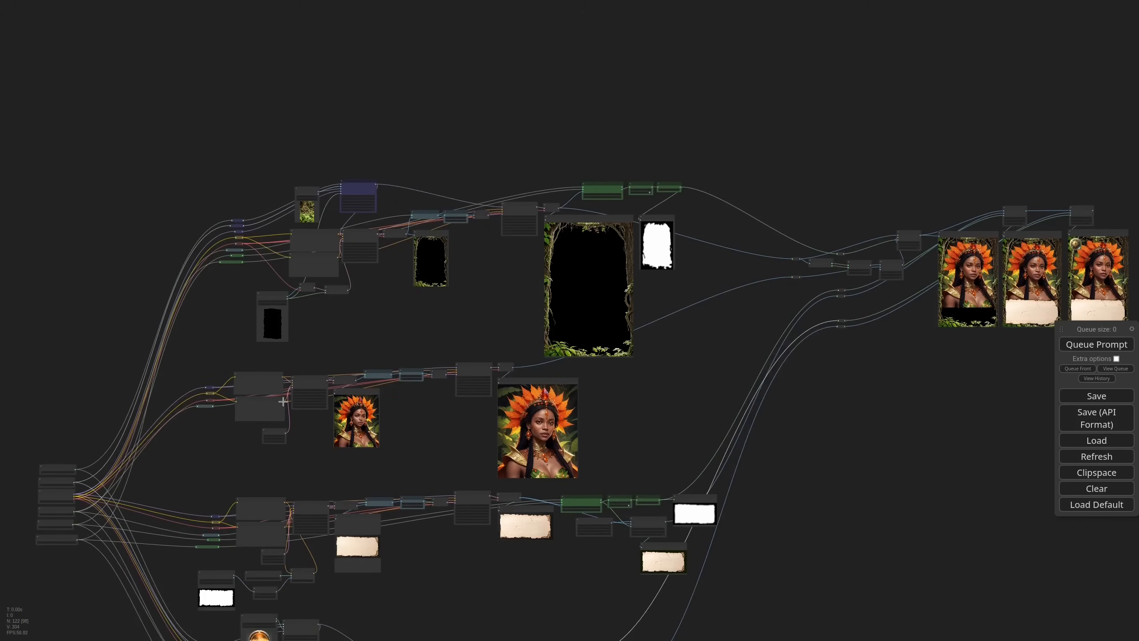
{"action": "left_click_drag", "start_coordinate": [910, 387], "coordinate": [808, 440]}
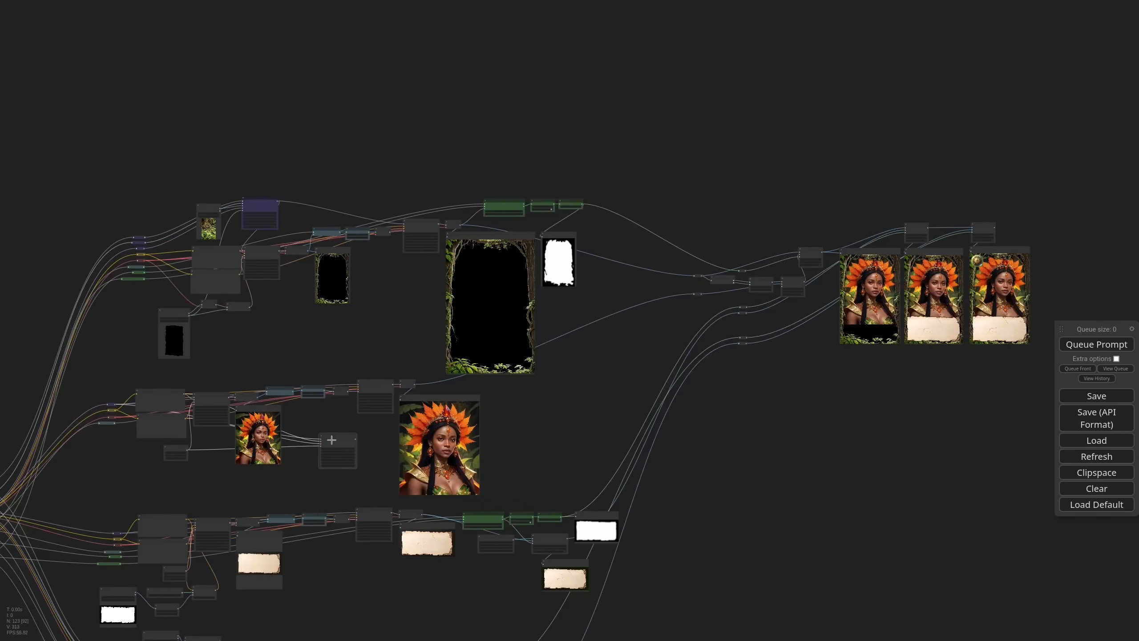
{"action": "left_click_drag", "start_coordinate": [1079, 267], "coordinate": [824, 298]}
Add a VAE Encode node taking the shield composite as pixels, connect its VAE and place it below the copied KSampler.
{"action": "scroll", "coordinate": [824, 297], "scroll_direction": "up", "scroll_amount": 9}
{"action": "left_click_drag", "start_coordinate": [630, 231], "coordinate": [759, 290]}
{"action": "left_click", "coordinate": [790, 352]}
{"action": "scroll", "coordinate": [790, 354], "scroll_direction": "down", "scroll_amount": 16}
{"action": "scroll", "coordinate": [305, 444], "scroll_direction": "up", "scroll_amount": 6}
{"action": "left_click_drag", "start_coordinate": [601, 457], "coordinate": [442, 474]}
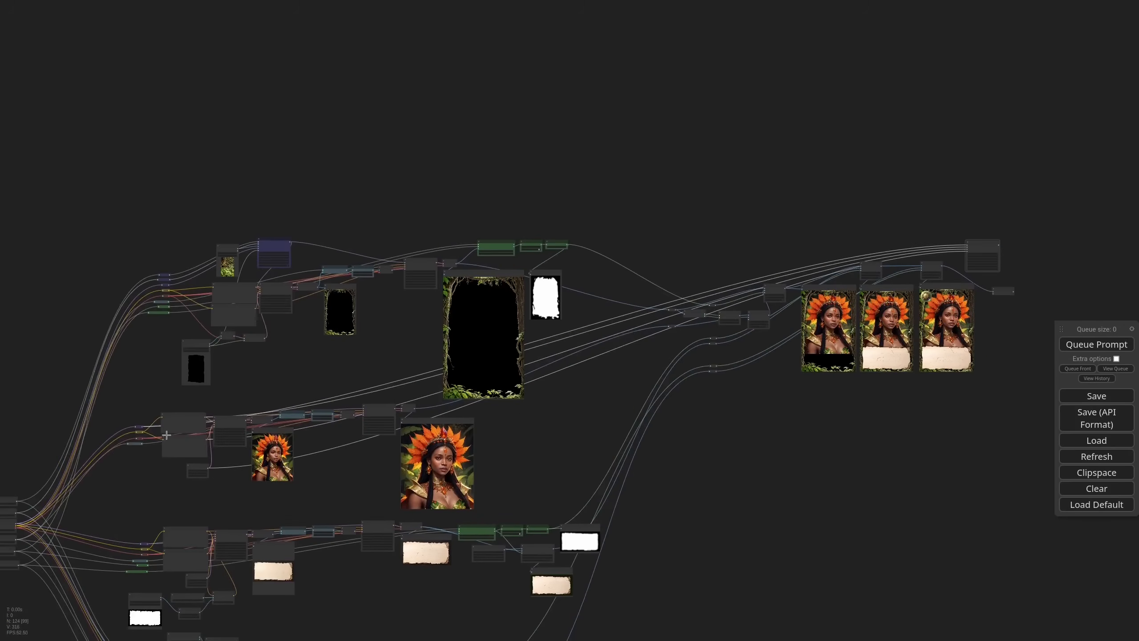
{"action": "scroll", "coordinate": [1030, 318], "scroll_direction": "up", "scroll_amount": 10}
{"action": "scroll", "coordinate": [763, 144], "scroll_direction": "up", "scroll_amount": 7}
{"action": "left_click_drag", "start_coordinate": [717, 397], "coordinate": [582, 336]}
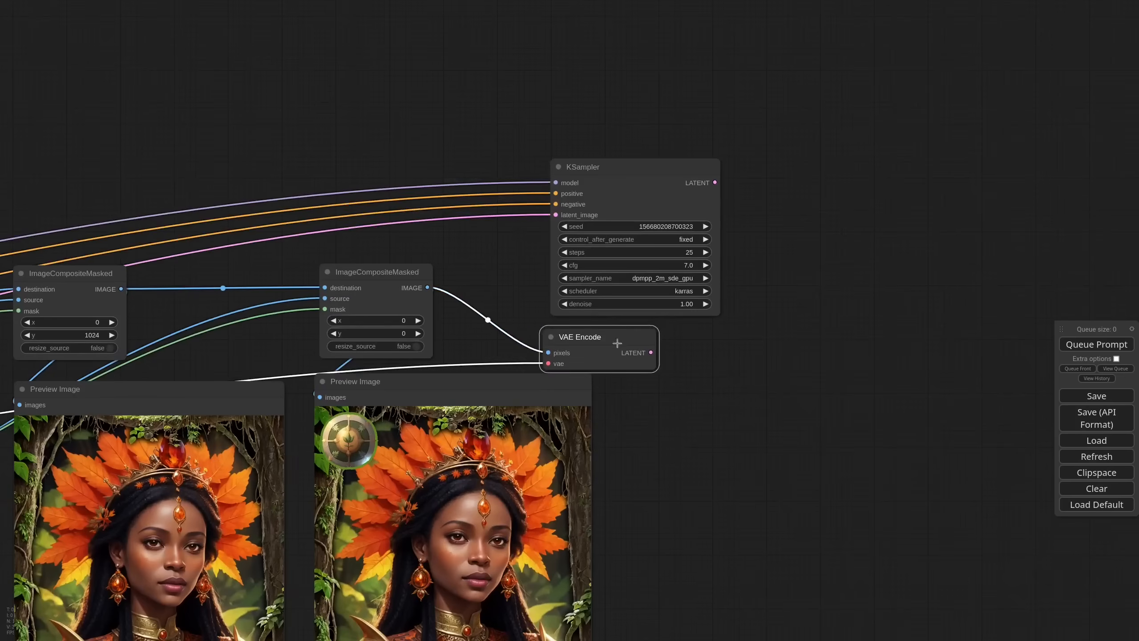
Feed the encoded latent into the copied KSampler and set its denoise to 0.25.
{"action": "left_click_drag", "start_coordinate": [637, 171], "coordinate": [651, 149]}
{"action": "left_click_drag", "start_coordinate": [651, 353], "coordinate": [577, 197]}
{"action": "left_click", "coordinate": [701, 285]}
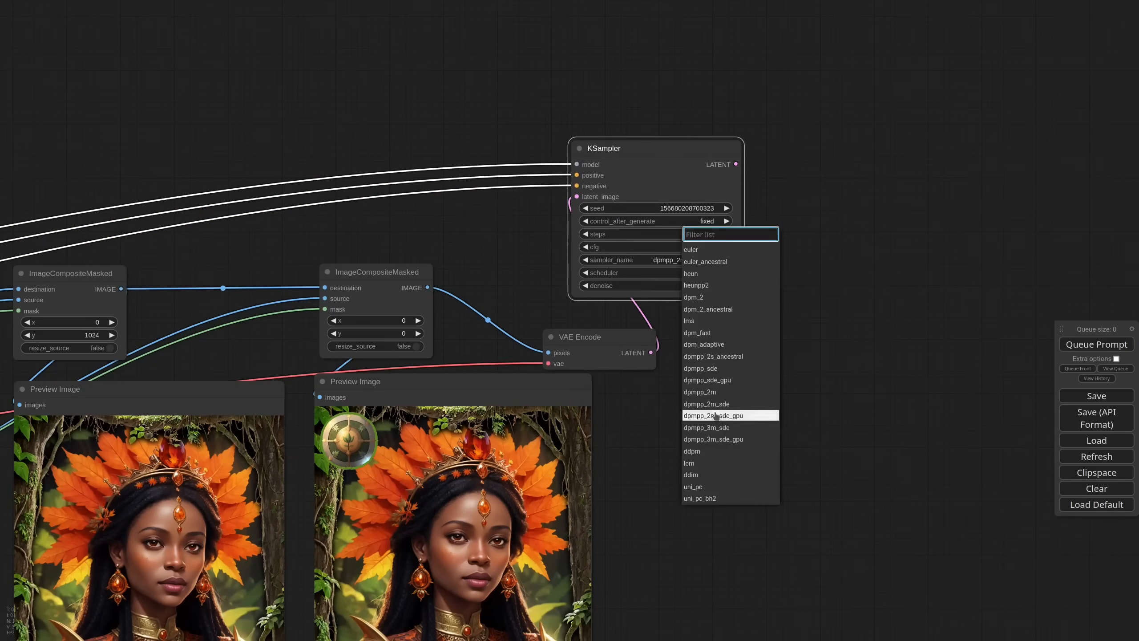
{"action": "left_click_drag", "start_coordinate": [724, 377], "coordinate": [753, 303]}
Add a VAE Decode node with a Preview Image after the KSampler, run the workflow and compare the result up close.
{"action": "left_click_drag", "start_coordinate": [678, 264], "coordinate": [827, 189]}
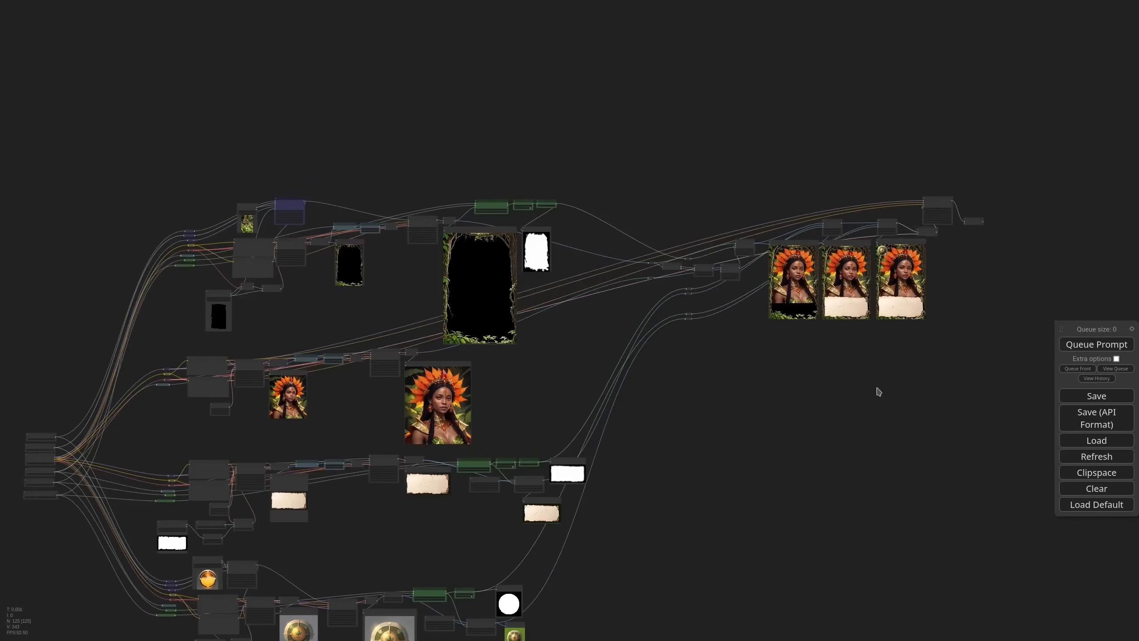
{"action": "scroll", "coordinate": [987, 214], "scroll_direction": "up", "scroll_amount": 8}
{"action": "left_click_drag", "start_coordinate": [917, 239], "coordinate": [767, 289]}
{"action": "left_click", "coordinate": [796, 364]}
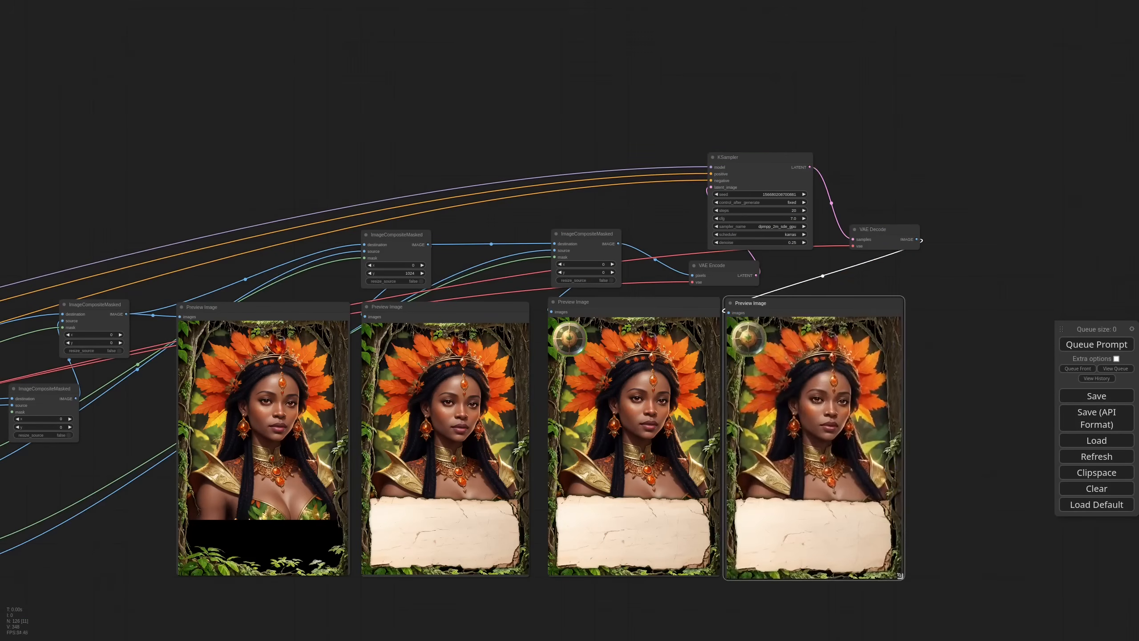
{"action": "scroll", "coordinate": [587, 362], "scroll_direction": "up", "scroll_amount": 7}
{"action": "scroll", "coordinate": [602, 332], "scroll_direction": "up", "scroll_amount": 3}
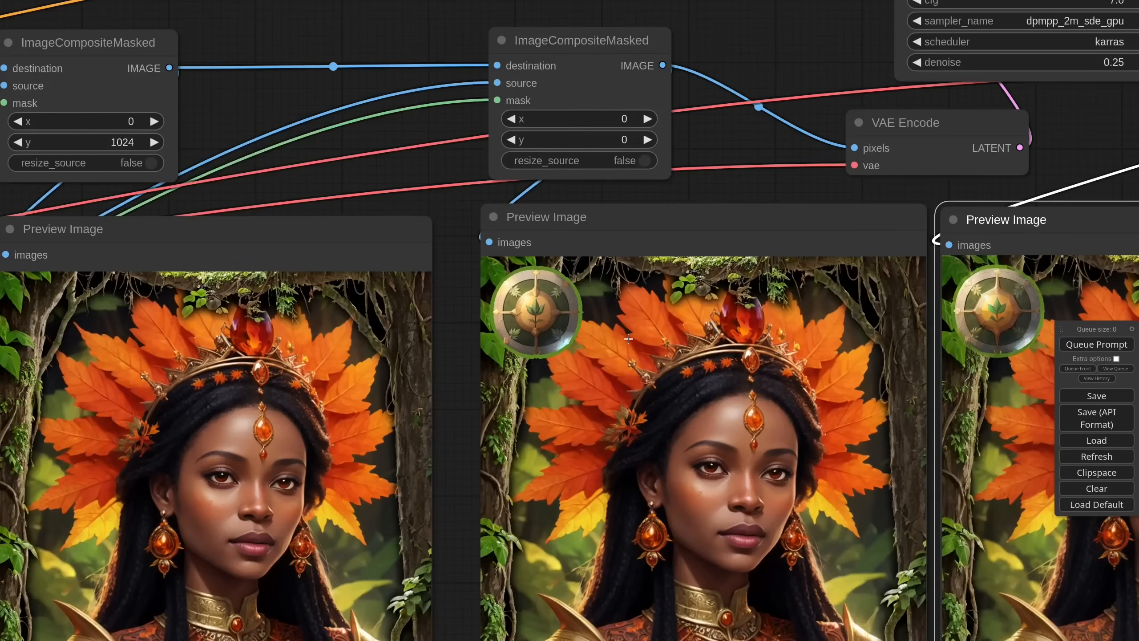
Compare the shield's rim up close in the composite preview and the sampler-refined preview.
{"action": "scroll", "coordinate": [628, 338], "scroll_direction": "up", "scroll_amount": 7}
{"action": "scroll", "coordinate": [559, 287], "scroll_direction": "up", "scroll_amount": 6}
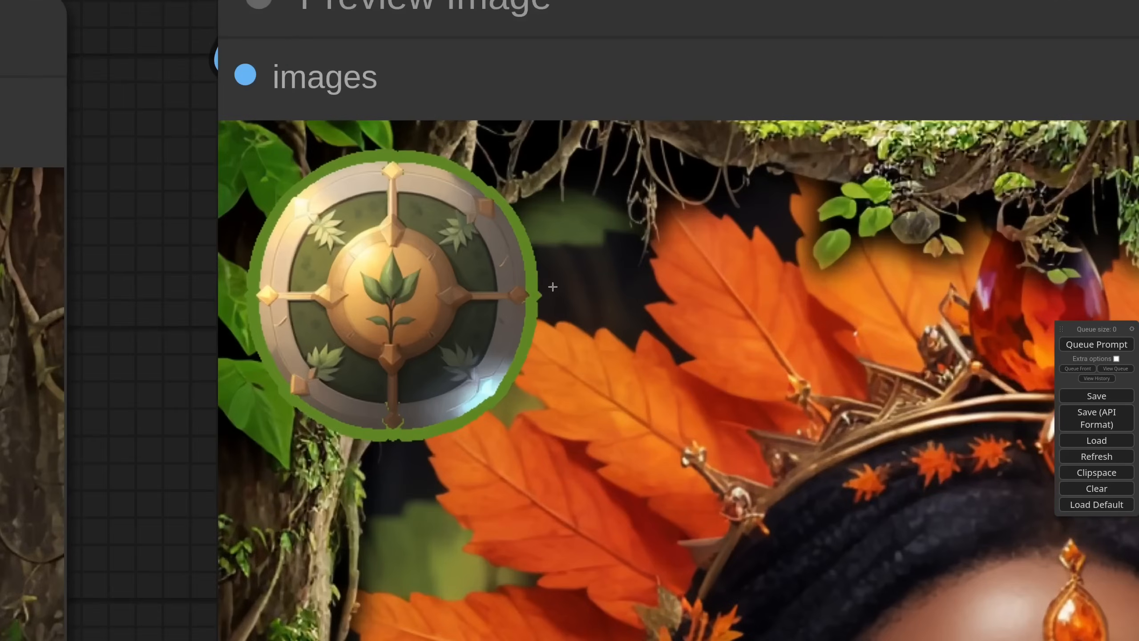
{"action": "scroll", "coordinate": [545, 365], "scroll_direction": "down", "scroll_amount": 7}
{"action": "left_click_drag", "start_coordinate": [1024, 136], "coordinate": [540, 119]}
{"action": "scroll", "coordinate": [765, 268], "scroll_direction": "up", "scroll_amount": 2}
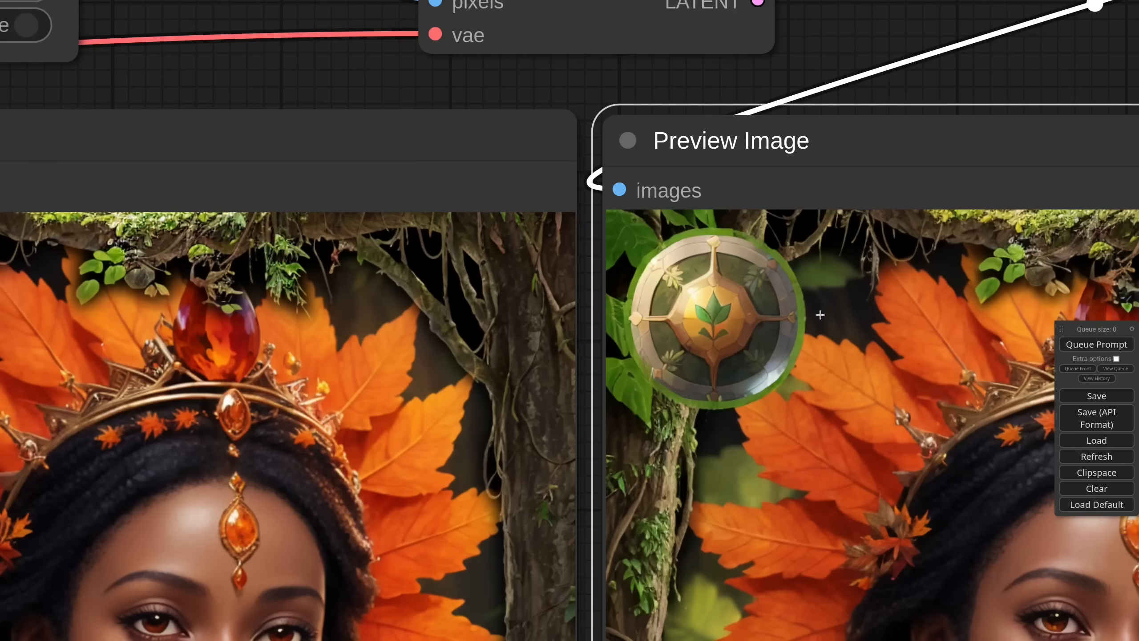
{"action": "scroll", "coordinate": [817, 315], "scroll_direction": "down", "scroll_amount": 12}
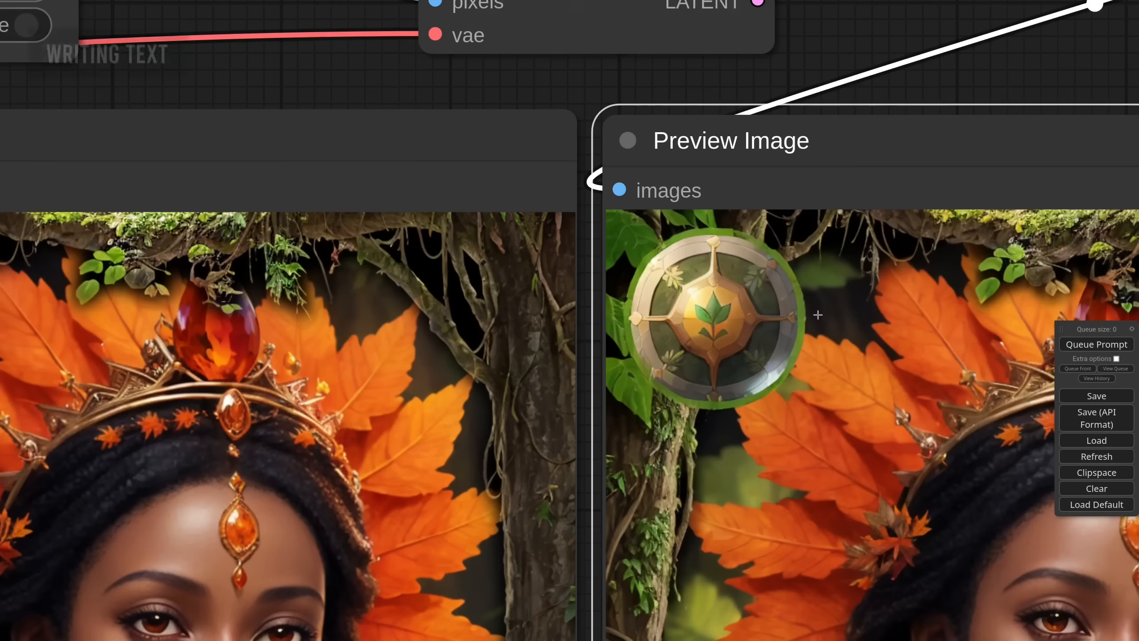
{"action": "scroll", "coordinate": [865, 409], "scroll_direction": "up", "scroll_amount": 8}
{"action": "scroll", "coordinate": [979, 250], "scroll_direction": "down", "scroll_amount": 1}
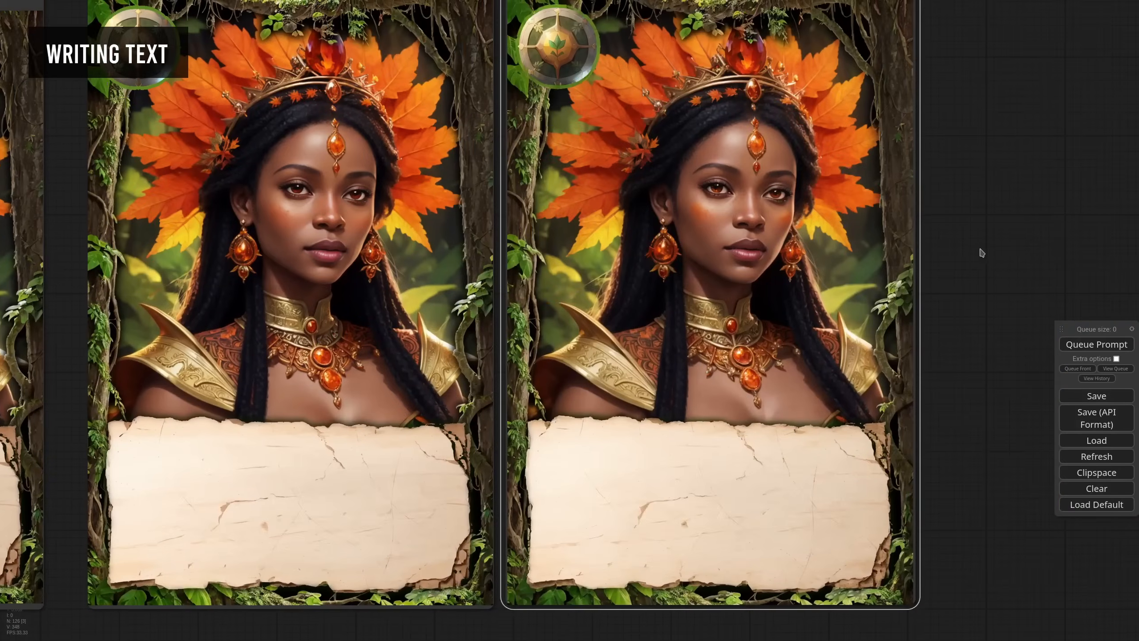
Add a Draw Text node in the empty area below the card previews.
{"action": "scroll", "coordinate": [983, 252], "scroll_direction": "down", "scroll_amount": 4}
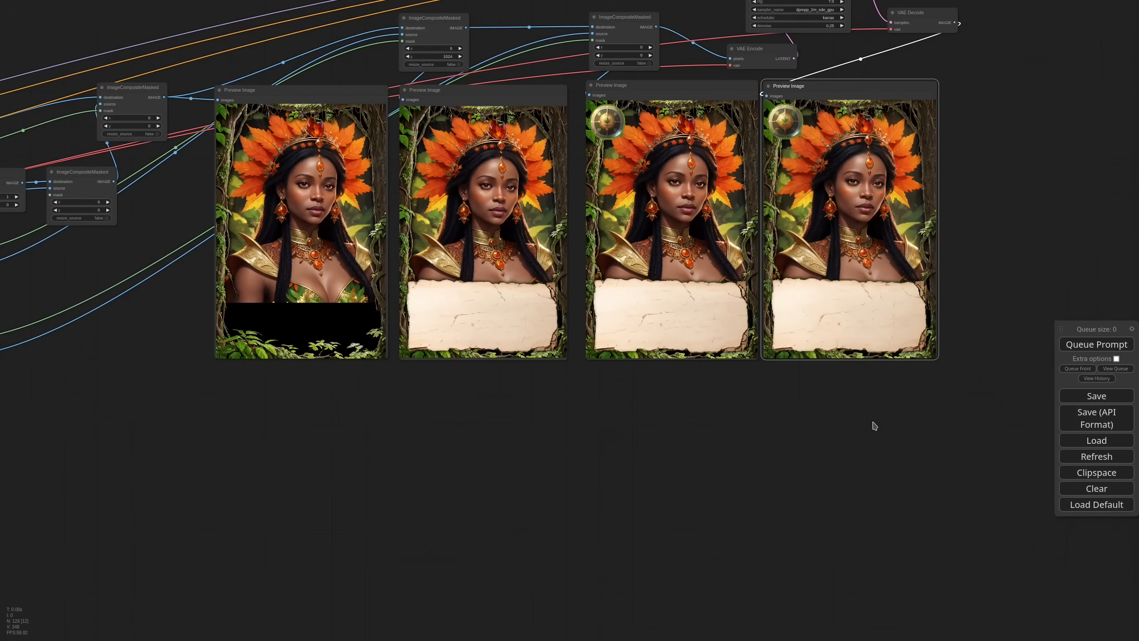
{"action": "left_click_drag", "start_coordinate": [634, 415], "coordinate": [704, 411]}
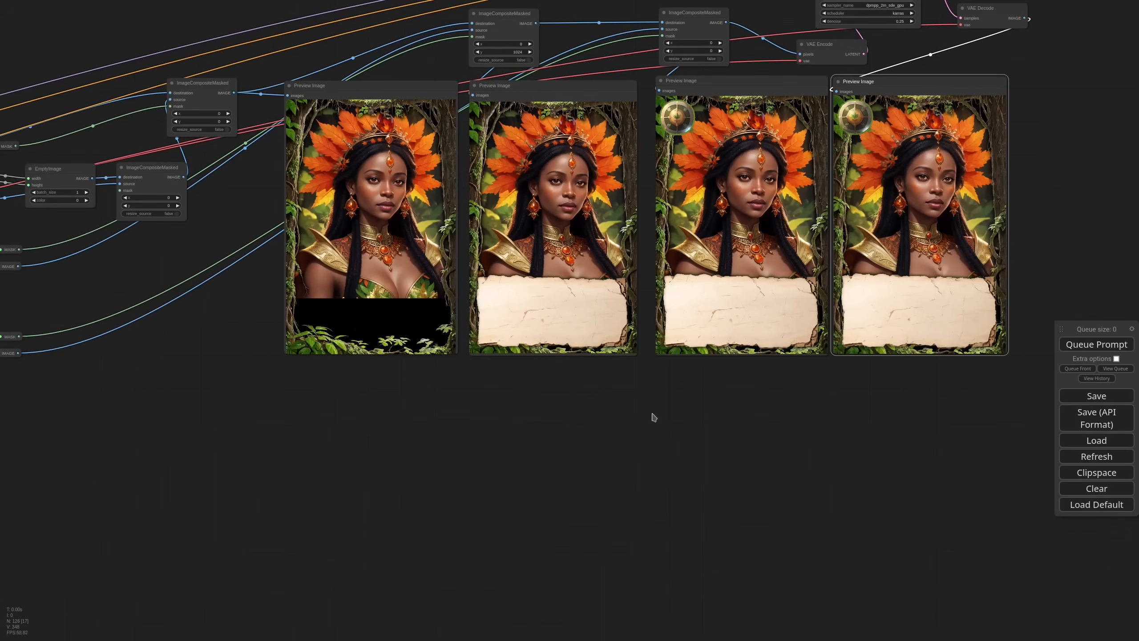
{"action": "mouse_move", "coordinate": [775, 407]}
{"action": "left_mouse_down"}
{"action": "mouse_move", "coordinate": [670, 429]}
{"action": "mouse_move", "coordinate": [653, 407]}
{"action": "left_mouse_up"}
{"action": "double_click", "coordinate": [638, 447]}
{"action": "type", "text": "draw"}
{"action": "left_click", "coordinate": [646, 460]}
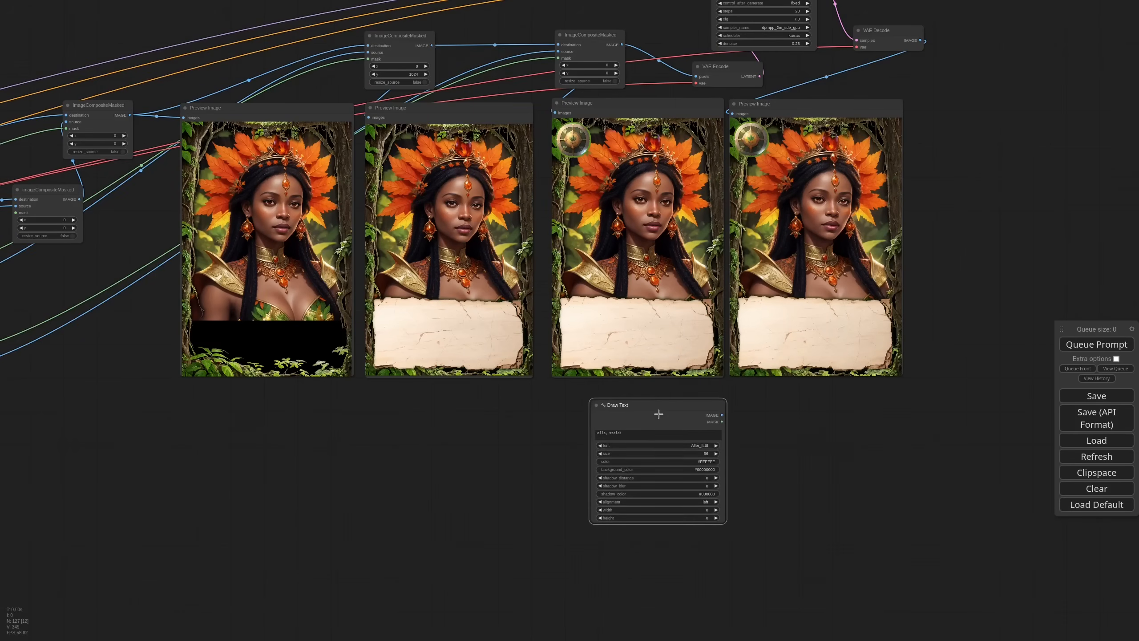
Set the Draw Text font to Seagram tfb.ttf and its text color to #000000.
{"action": "scroll", "coordinate": [659, 414], "scroll_direction": "up", "scroll_amount": 8}
{"action": "left_click_drag", "start_coordinate": [896, 495], "coordinate": [831, 406]}
{"action": "left_click", "coordinate": [673, 381]}
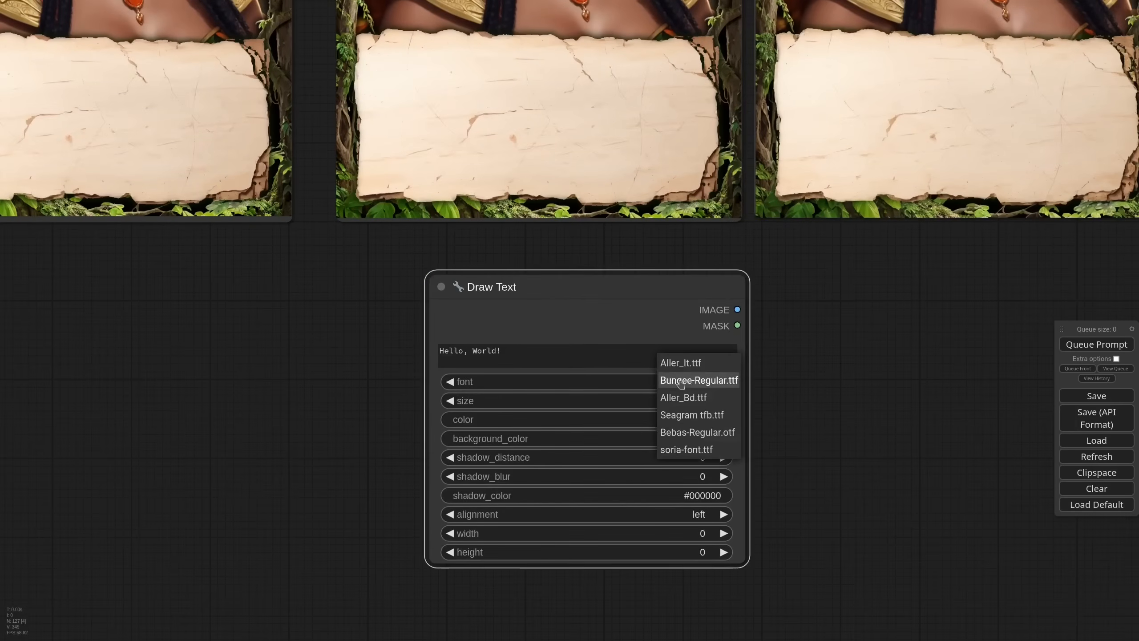
{"action": "left_click", "coordinate": [710, 415]}
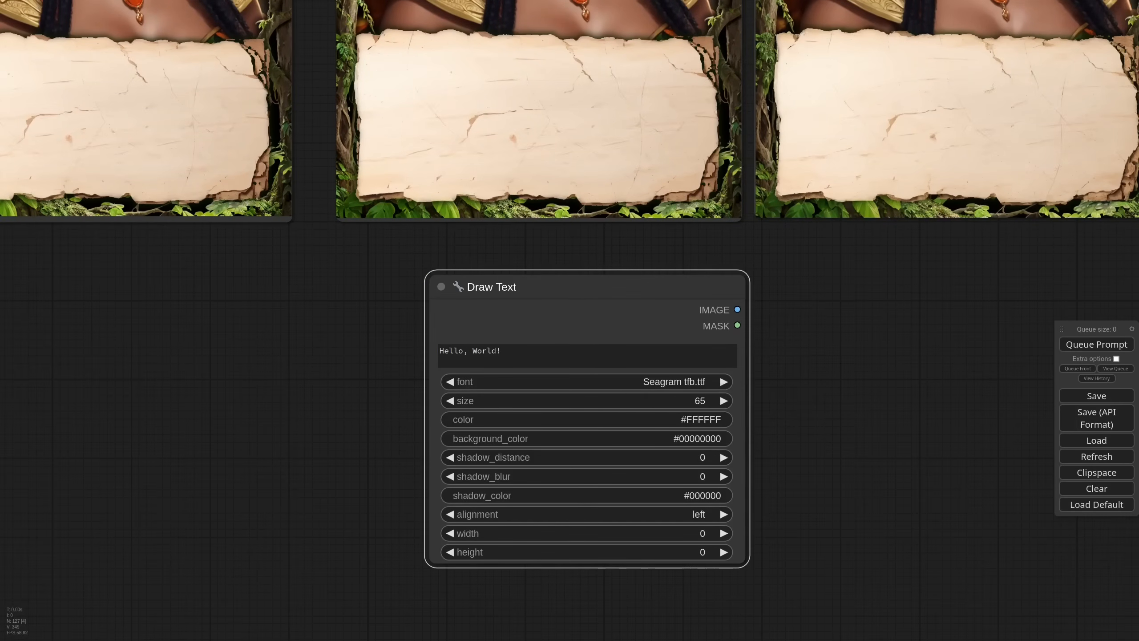
{"action": "left_click", "coordinate": [710, 426]}
{"action": "type", "text": "#000000"}
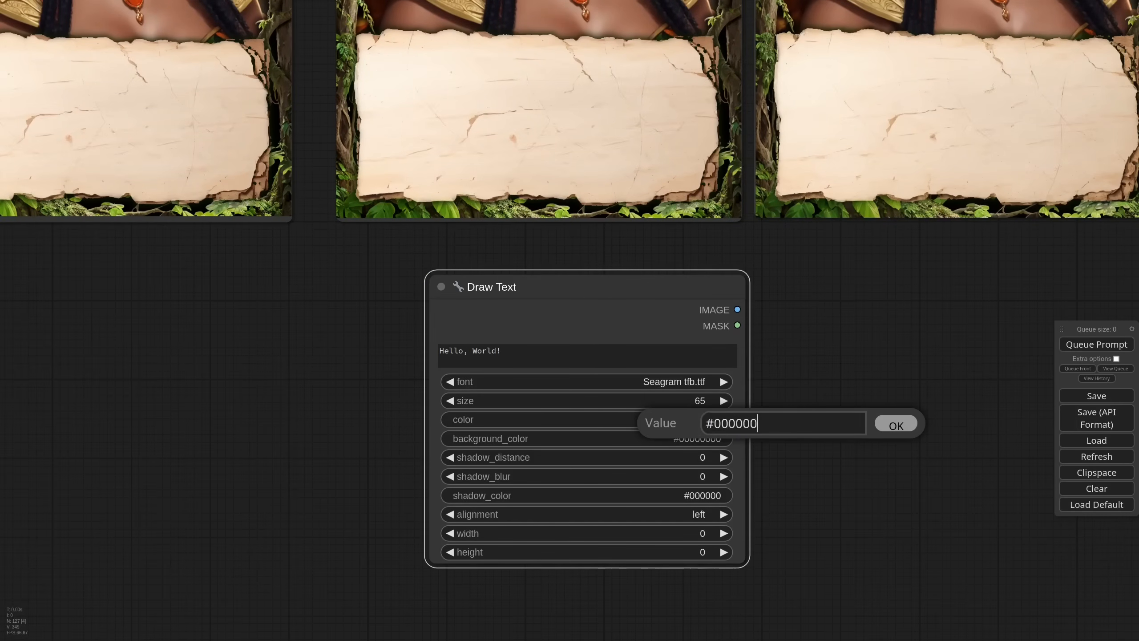
{"action": "key", "text": "Return"}
Center the drawn text in a width of 1024 and replace the sample text with "Autumn Queen".
{"action": "left_click", "coordinate": [699, 515]}
{"action": "left_click", "coordinate": [693, 522]}
{"action": "left_click", "coordinate": [695, 533]}
{"action": "type", "text": "1024"}
{"action": "key", "text": "Return"}
{"action": "left_click", "coordinate": [584, 352]}
{"action": "key", "text": "ctrl+a"}
{"action": "type", "text": "A"}
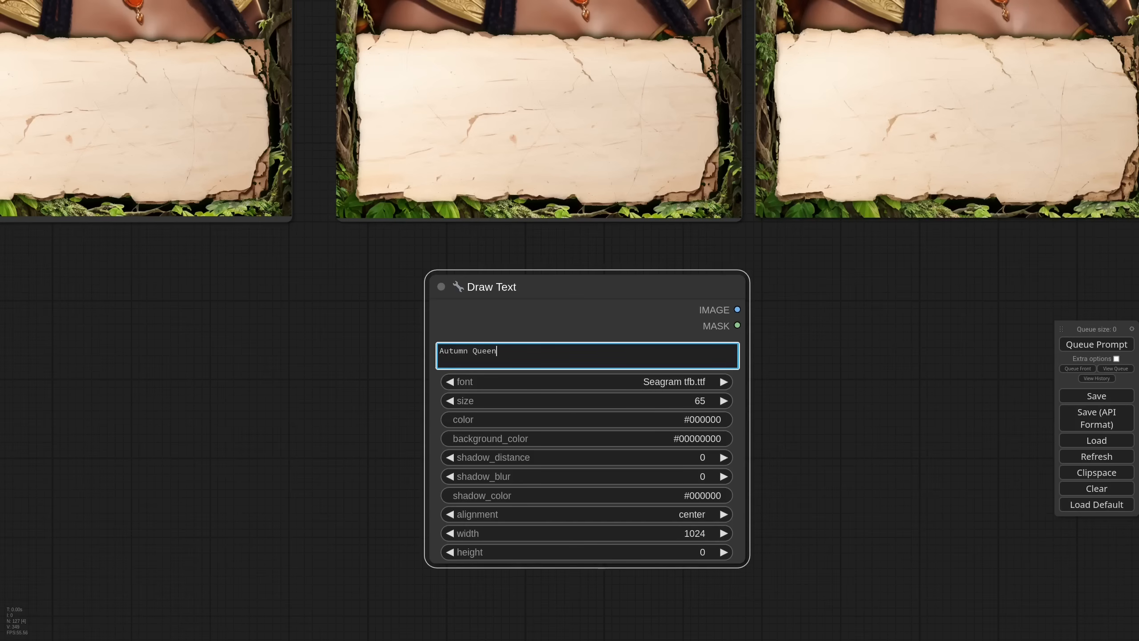
Add an ImageCompositeMasked node fed by the Draw Text image and mask, with the final VAE Decode image as destination.
{"action": "double_click", "coordinate": [831, 337]}
{"action": "type", "text": "imageco"}
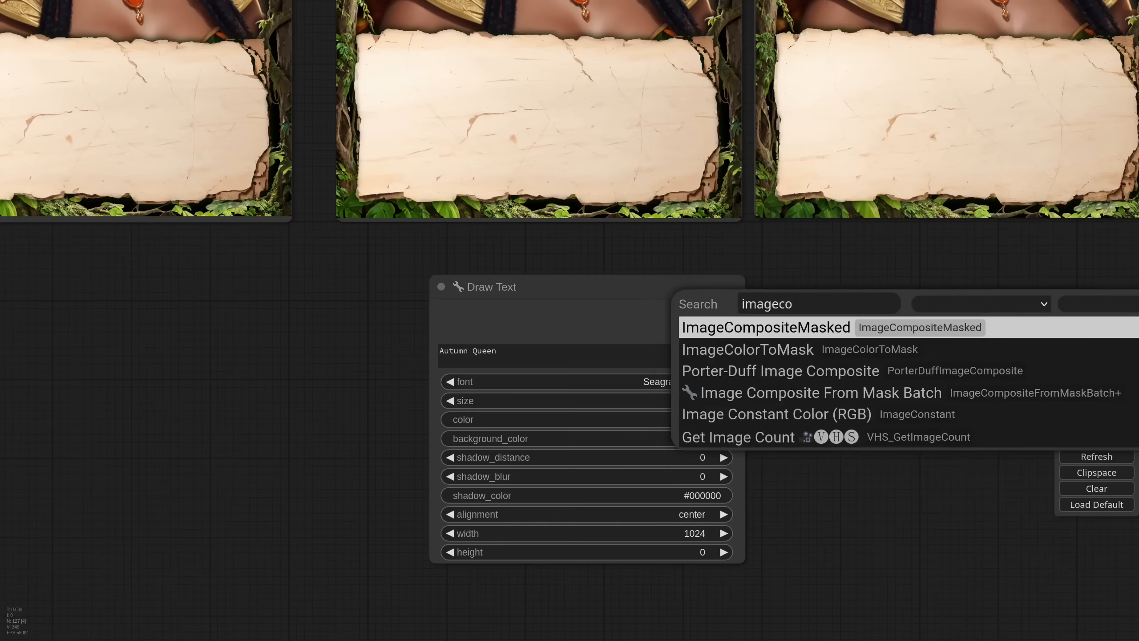
{"action": "key", "text": "Return"}
{"action": "scroll", "coordinate": [804, 292], "scroll_direction": "down", "scroll_amount": 8}
{"action": "mouse_move", "coordinate": [783, 325]}
{"action": "left_mouse_down"}
{"action": "mouse_move", "coordinate": [636, 411]}
{"action": "mouse_move", "coordinate": [566, 412]}
{"action": "left_mouse_up"}
{"action": "scroll", "coordinate": [706, 414], "scroll_direction": "up", "scroll_amount": 3}
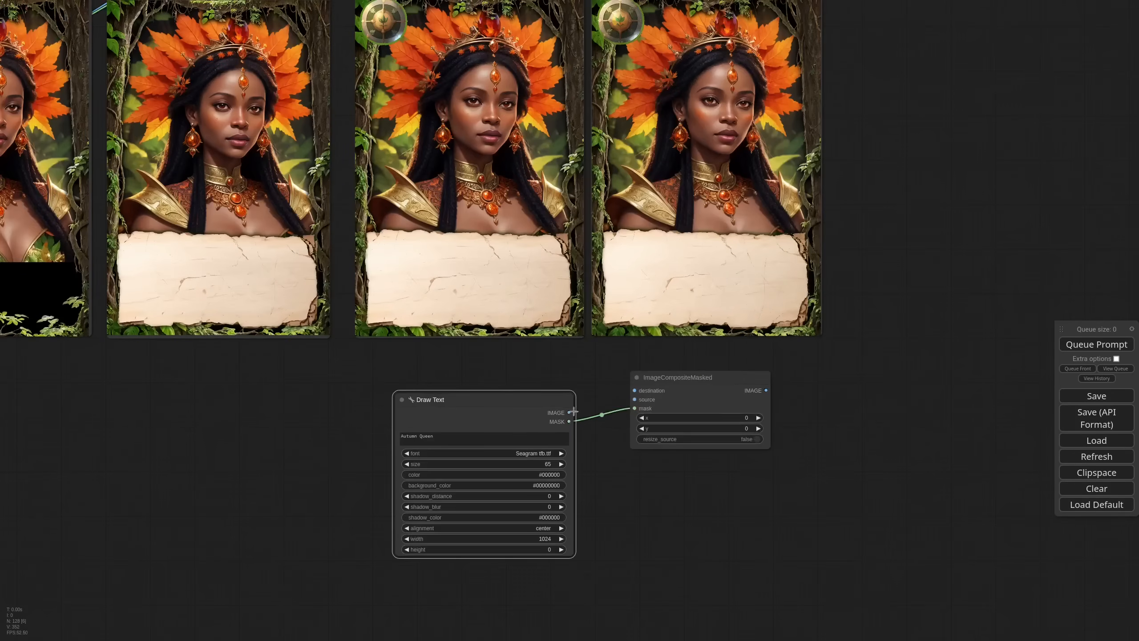
{"action": "scroll", "coordinate": [683, 401], "scroll_direction": "down", "scroll_amount": 3}
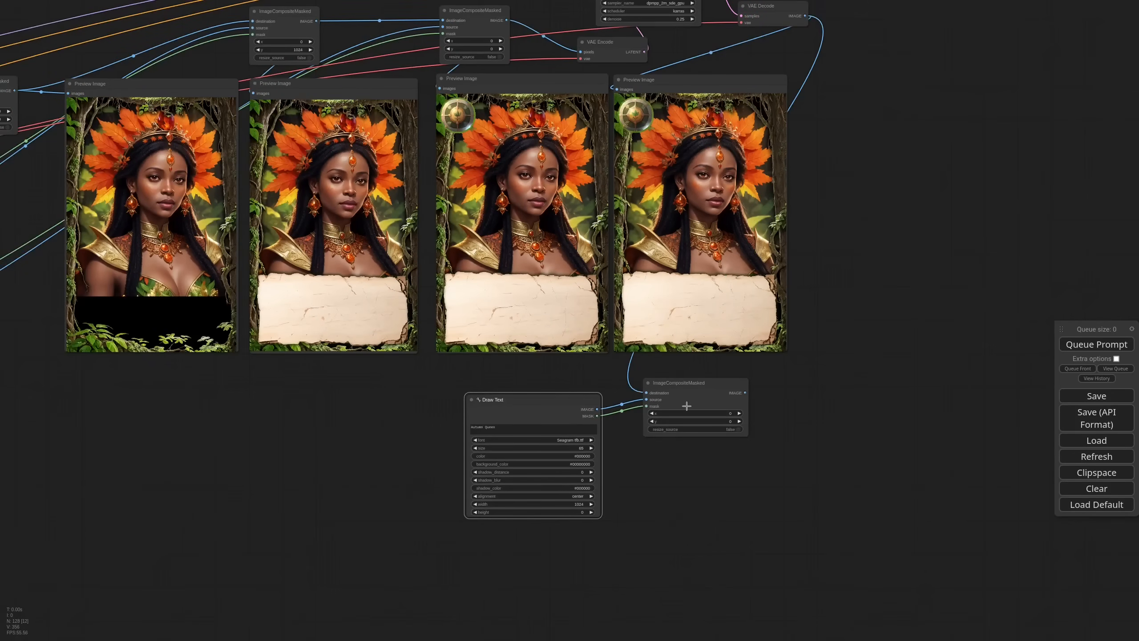
Set the text composite's y offset to 1100, attach a Preview Image node and run the workflow.
{"action": "scroll", "coordinate": [730, 461], "scroll_direction": "up", "scroll_amount": 6}
{"action": "left_click", "coordinate": [701, 388]}
{"action": "type", "text": "1100"}
{"action": "key", "text": "Return"}
{"action": "scroll", "coordinate": [762, 359], "scroll_direction": "down", "scroll_amount": 7}
{"action": "left_click_drag", "start_coordinate": [644, 475], "coordinate": [727, 181]}
{"action": "left_click", "coordinate": [752, 384]}
{"action": "key", "text": "ctrl+Return"}
{"action": "scroll", "coordinate": [784, 537], "scroll_direction": "up", "scroll_amount": 3}
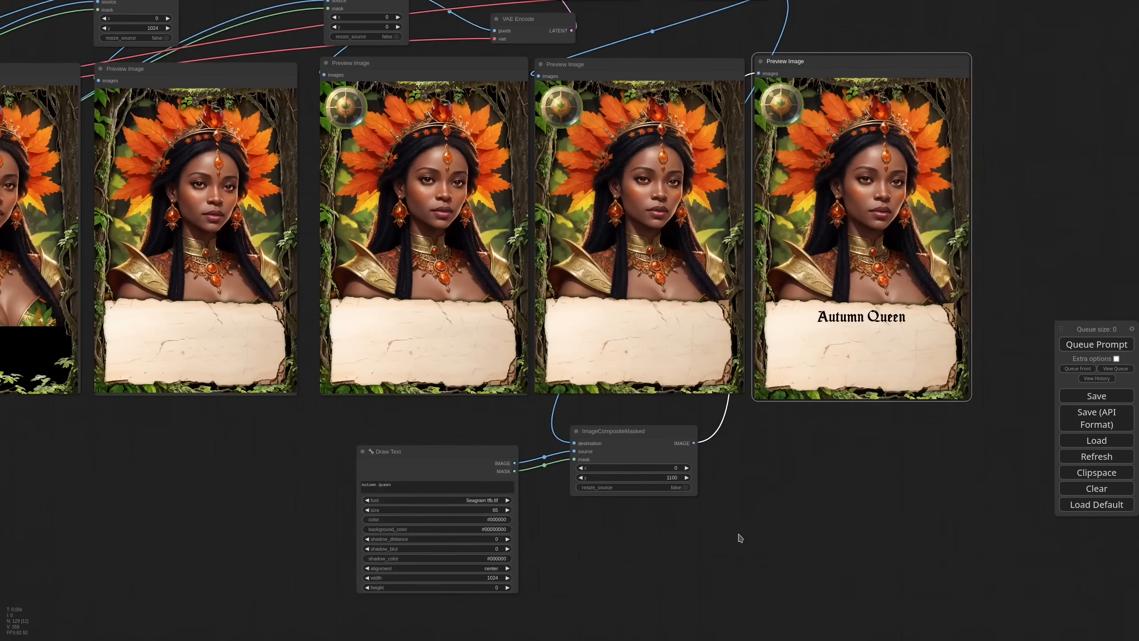
Set the title composite's y offset to 1130 and rerun the workflow to check the text position.
{"action": "scroll", "coordinate": [740, 538], "scroll_direction": "up", "scroll_amount": 2}
{"action": "left_click", "coordinate": [628, 475]}
{"action": "type", "text": "1130"}
{"action": "key", "text": "Return"}
{"action": "key", "text": "ctrl+Return"}
{"action": "scroll", "coordinate": [780, 416], "scroll_direction": "up", "scroll_amount": 2}
{"action": "scroll", "coordinate": [781, 418], "scroll_direction": "down", "scroll_amount": 3}
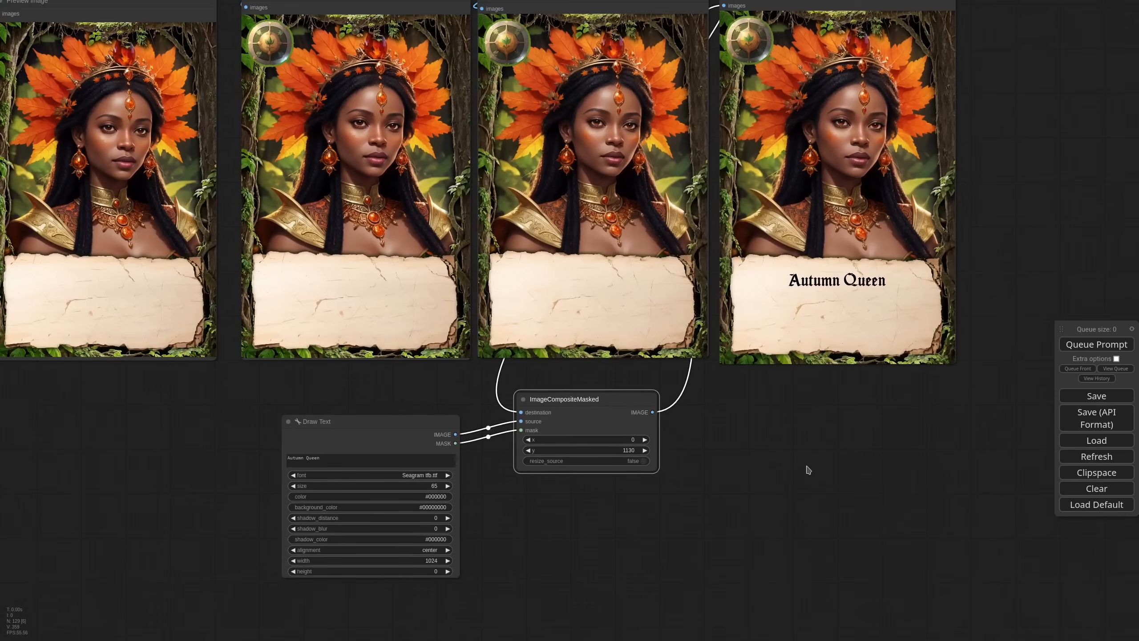
Give the title text a shadow with distance 2, blur 2 and color #00000066.
{"action": "scroll", "coordinate": [498, 526], "scroll_direction": "up", "scroll_amount": 2}
{"action": "left_click", "coordinate": [479, 498]}
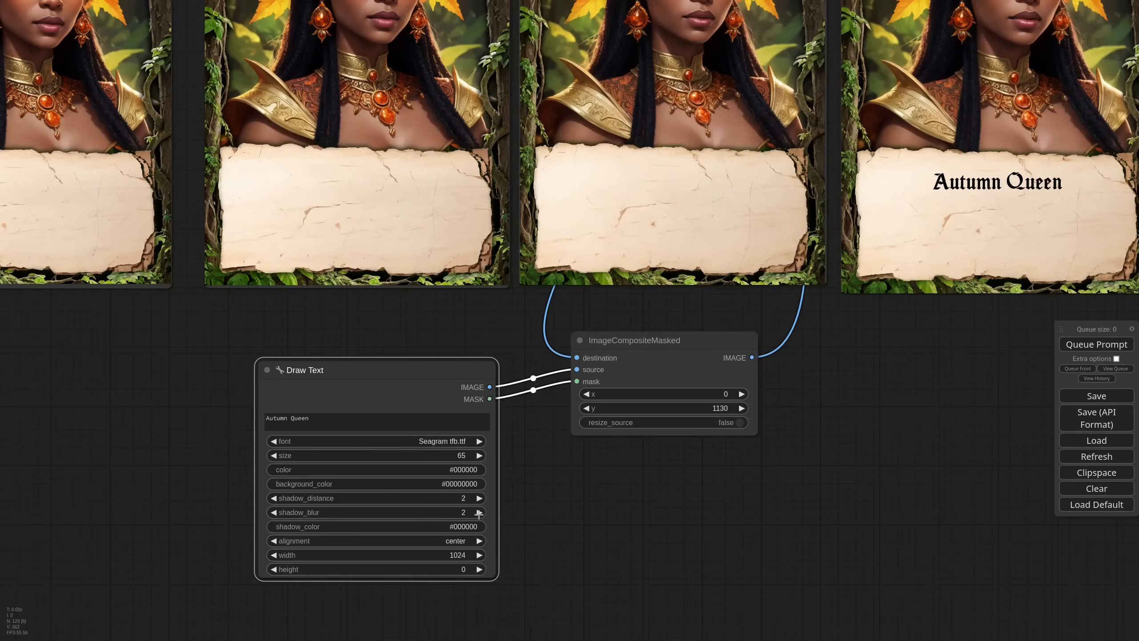
{"action": "left_click", "coordinate": [465, 531]}
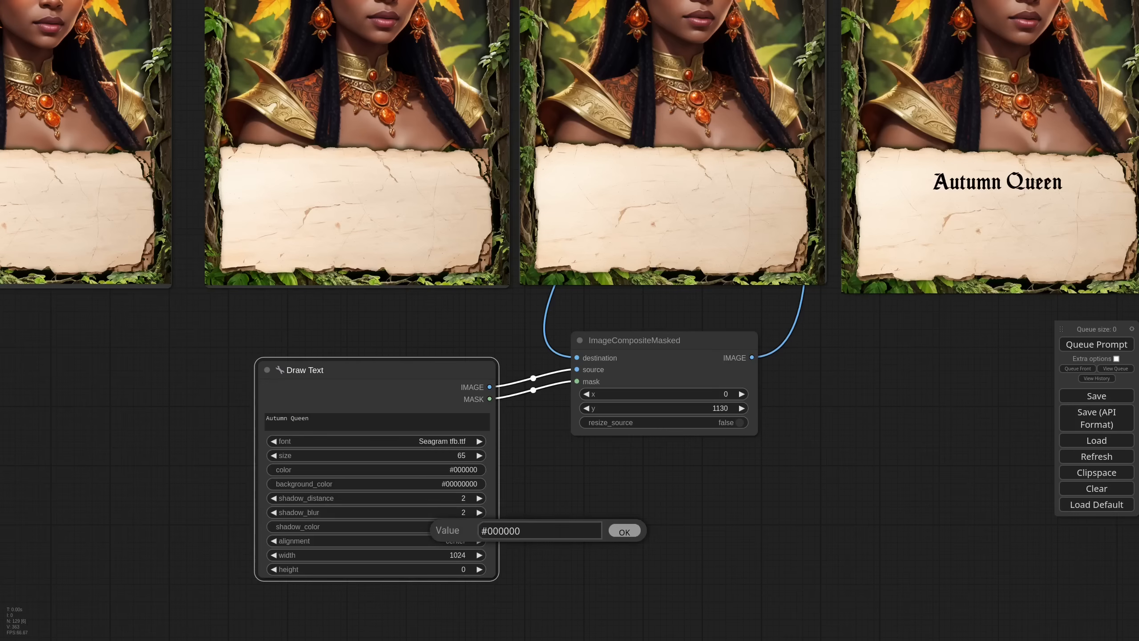
{"action": "type", "text": "66"}
{"action": "key", "text": "Return"}
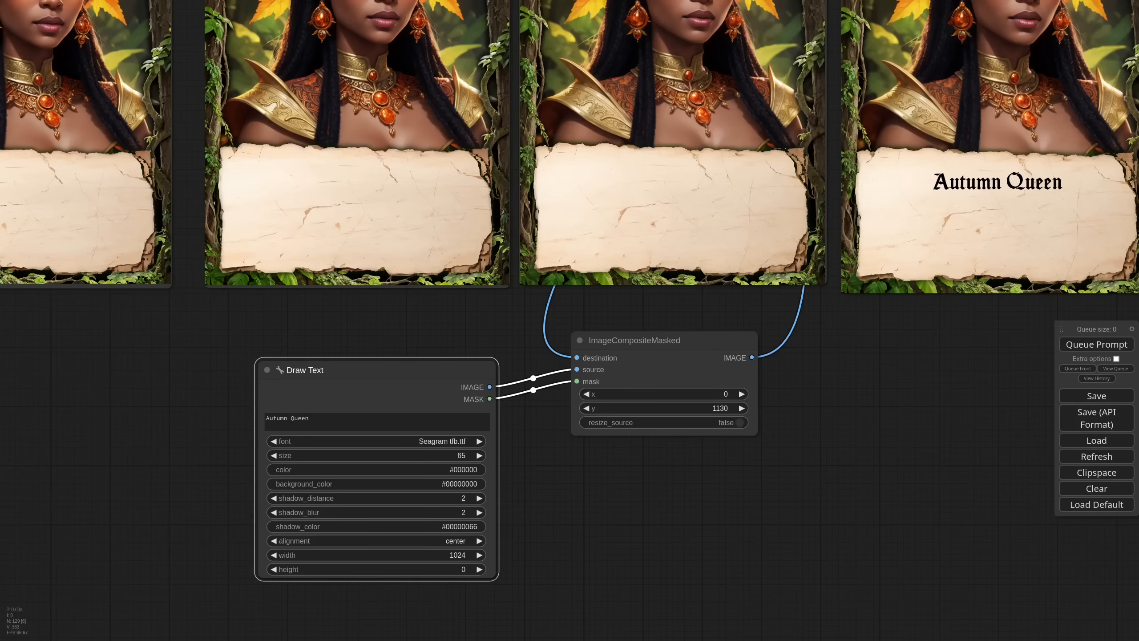
{"action": "scroll", "coordinate": [804, 605], "scroll_direction": "down", "scroll_amount": 4}
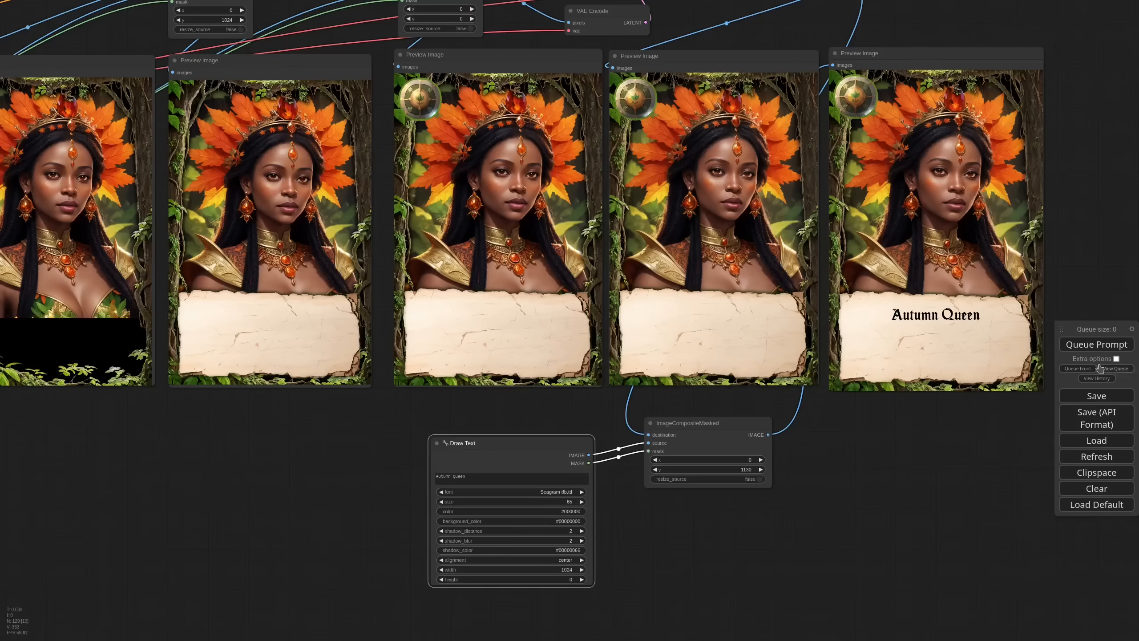
Duplicate the Draw Text and ImageCompositeMasked pair and arrange the copies beside and below the originals.
{"action": "scroll", "coordinate": [743, 542], "scroll_direction": "down", "scroll_amount": 2}
{"action": "left_click_drag", "start_coordinate": [745, 534], "coordinate": [537, 444], "text": "ctrl"}
{"action": "key", "text": "ctrl+c"}
{"action": "left_click", "coordinate": [835, 453]}
{"action": "key", "text": "ctrl+v"}
{"action": "left_click_drag", "start_coordinate": [900, 466], "coordinate": [723, 514]}
{"action": "left_click_drag", "start_coordinate": [1036, 448], "coordinate": [837, 474]}
{"action": "left_click_drag", "start_coordinate": [841, 572], "coordinate": [838, 518]}
Set the copied Draw Text node to font Aller_It.ttf, size 44, with shadow distance and blur at 0.
{"action": "scroll", "coordinate": [739, 565], "scroll_direction": "up", "scroll_amount": 8}
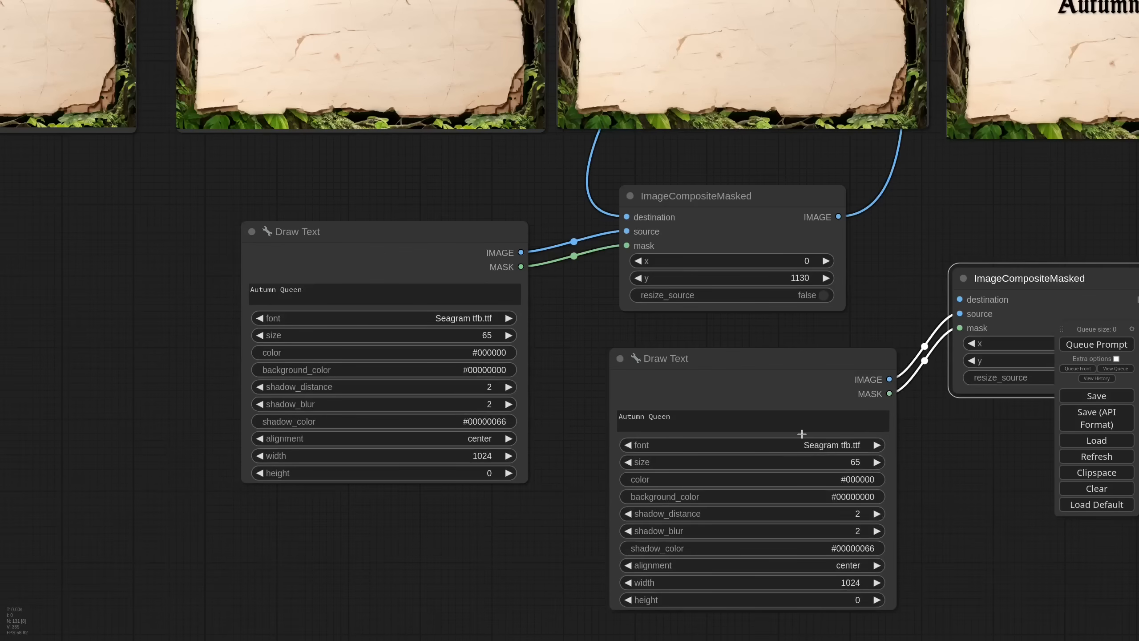
{"action": "left_click", "coordinate": [832, 444]}
{"action": "left_click", "coordinate": [839, 433]}
{"action": "left_click", "coordinate": [816, 462]}
{"action": "type", "text": "44"}
{"action": "key", "text": "Return"}
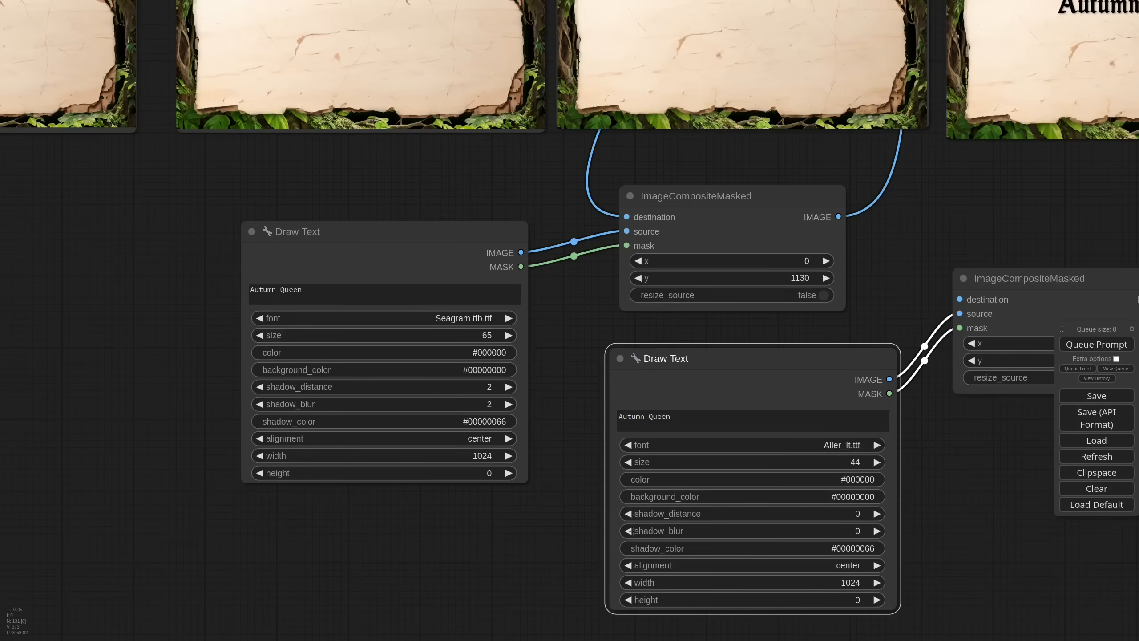
Chain the title composite into the second composite's destination, feed its output to the preview and set its y offset to 1260.
{"action": "left_click_drag", "start_coordinate": [838, 216], "coordinate": [960, 299]}
{"action": "scroll", "coordinate": [925, 274], "scroll_direction": "down", "scroll_amount": 6}
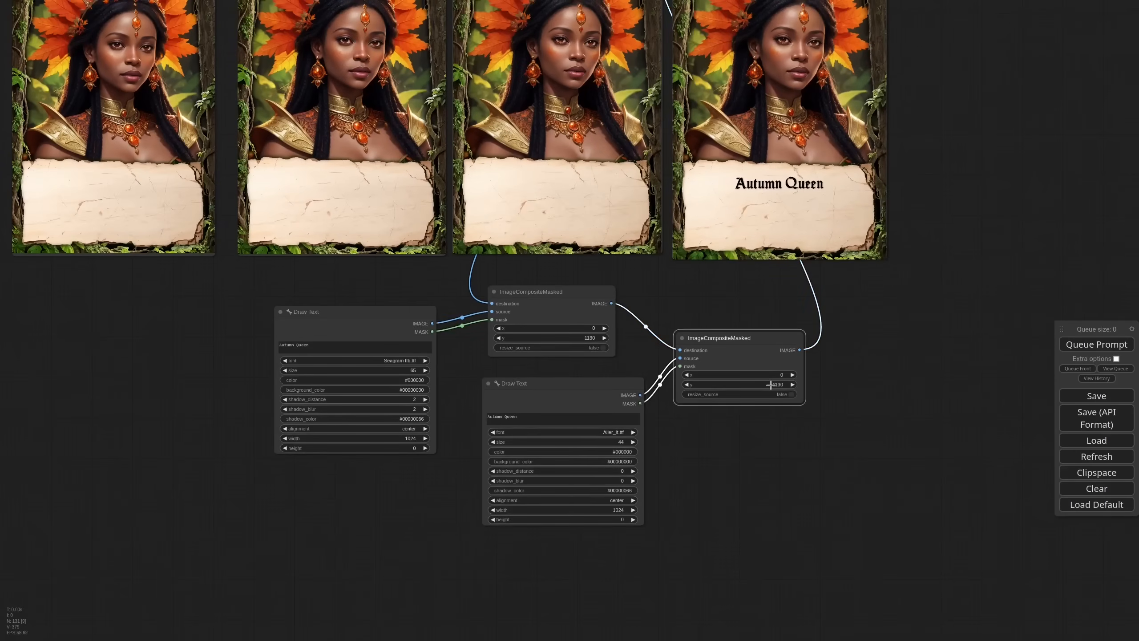
{"action": "left_click", "coordinate": [771, 384]}
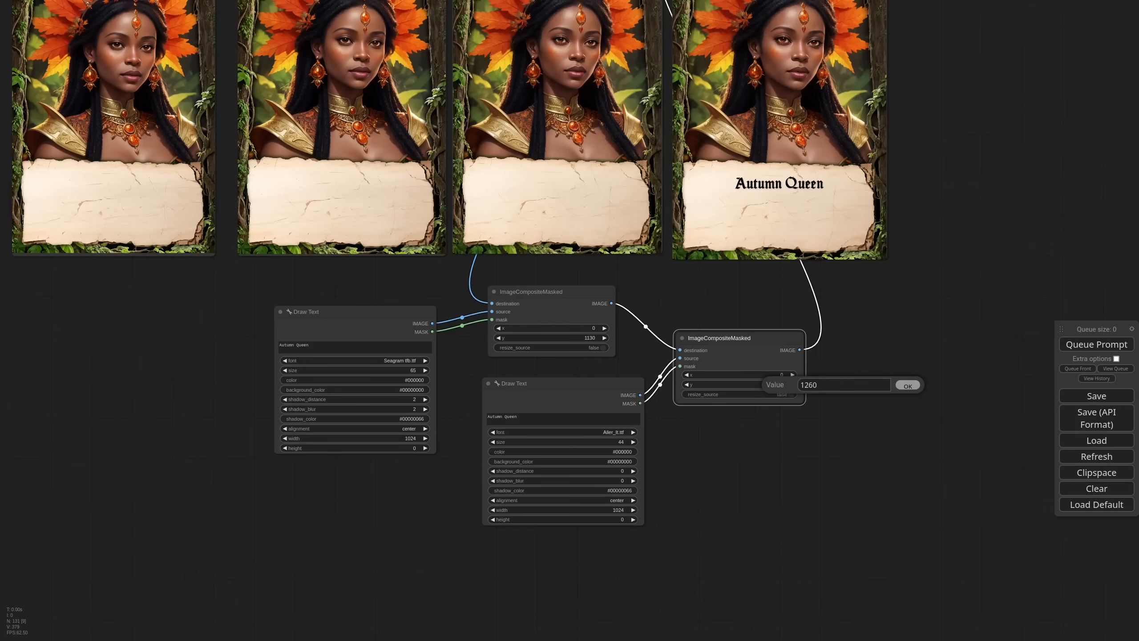
{"action": "key", "text": "Return"}
Replace the second text with a two-line author credit for the Latent.Vision channel, run the workflow and inspect the card.
{"action": "scroll", "coordinate": [458, 458], "scroll_direction": "up", "scroll_amount": 6}
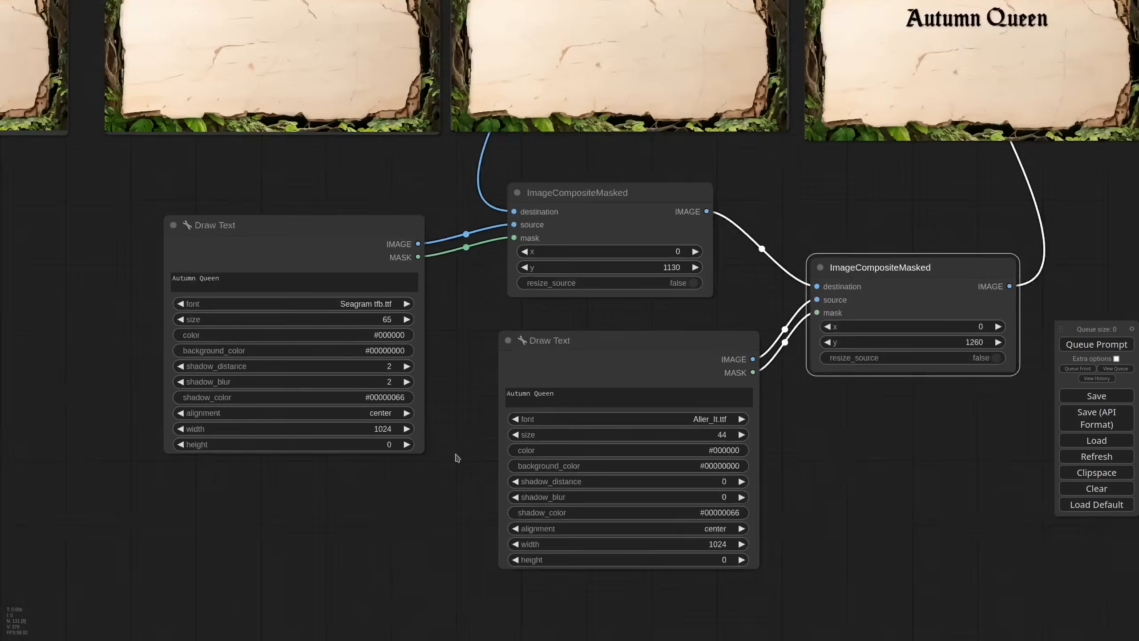
{"action": "left_click", "coordinate": [680, 397]}
{"action": "key", "text": "ctrl+a"}
{"action": "key", "text": "ctrl+v"}
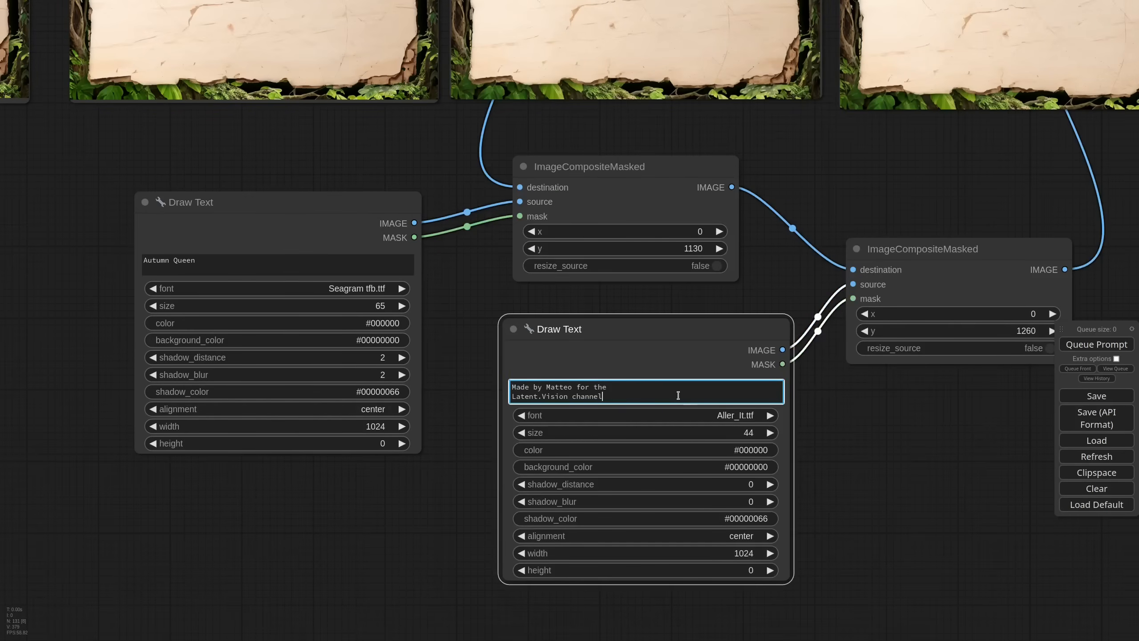
{"action": "scroll", "coordinate": [707, 417], "scroll_direction": "down", "scroll_amount": 7}
{"action": "left_click", "coordinate": [1085, 348]}
{"action": "left_click_drag", "start_coordinate": [1068, 262], "coordinate": [922, 384]}
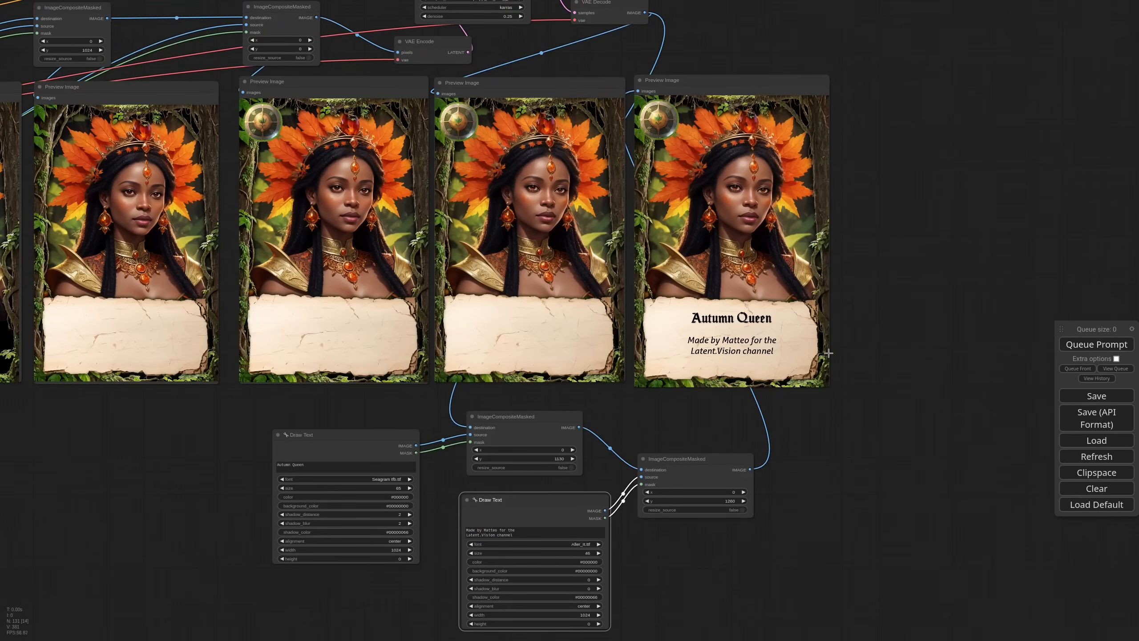
{"action": "scroll", "coordinate": [964, 168], "scroll_direction": "up", "scroll_amount": 6}
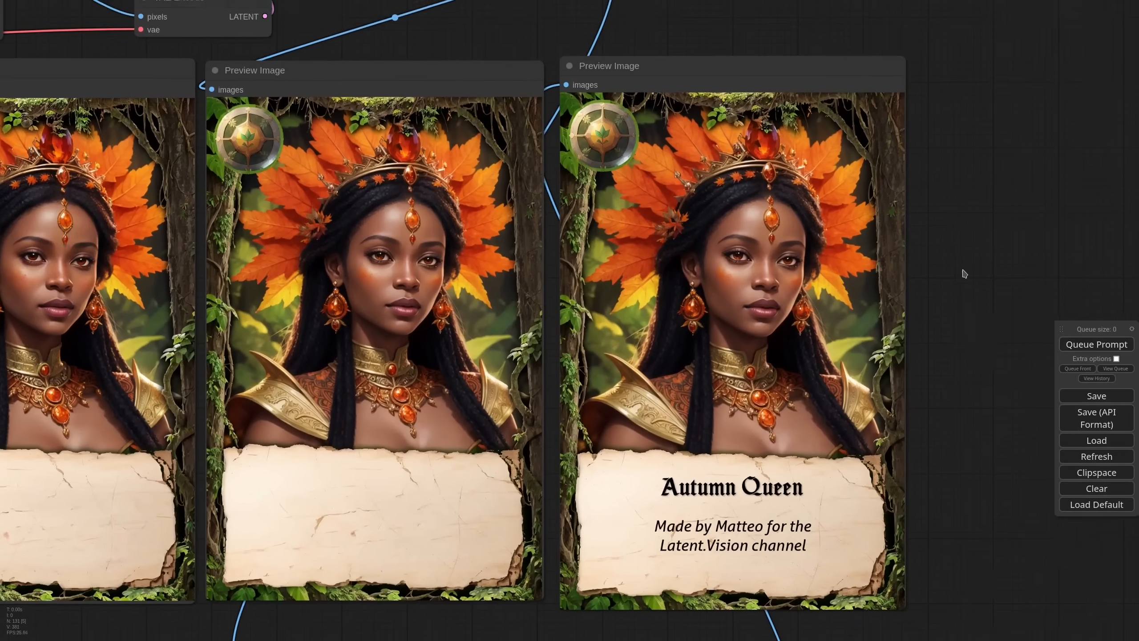
{"action": "left_click_drag", "start_coordinate": [963, 269], "coordinate": [966, 263]}
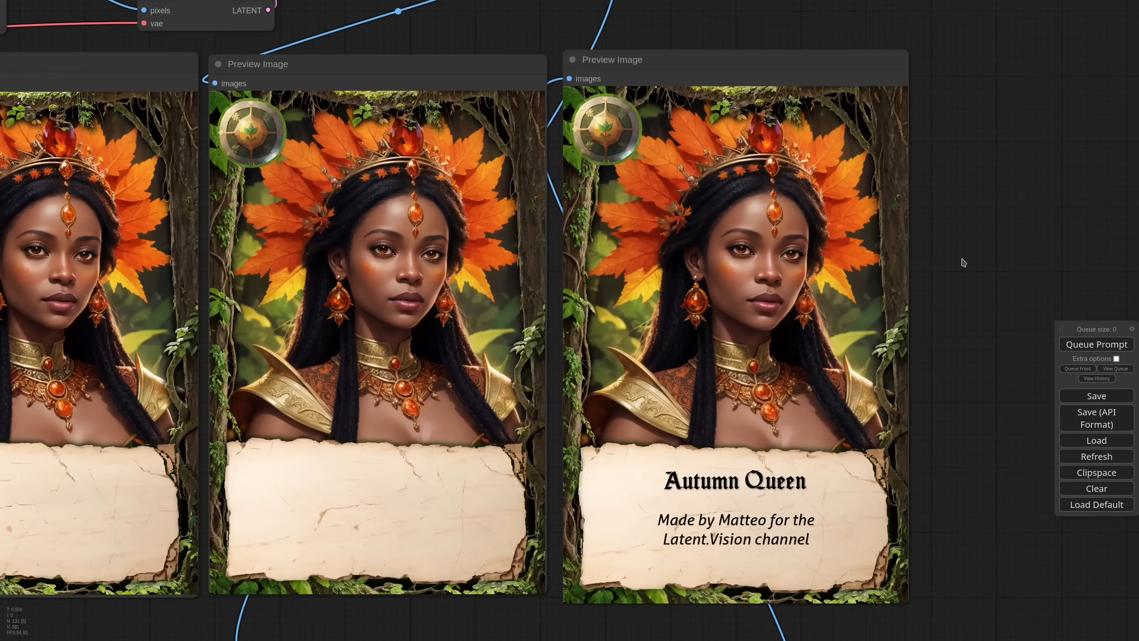
Generate a new parchment variation by changing the seed of the parchment branch's first KSampler.
{"action": "scroll", "coordinate": [964, 263], "scroll_direction": "down", "scroll_amount": 8}
{"action": "left_click_drag", "start_coordinate": [45, 453], "coordinate": [489, 453]}
{"action": "scroll", "coordinate": [399, 316], "scroll_direction": "up", "scroll_amount": 6}
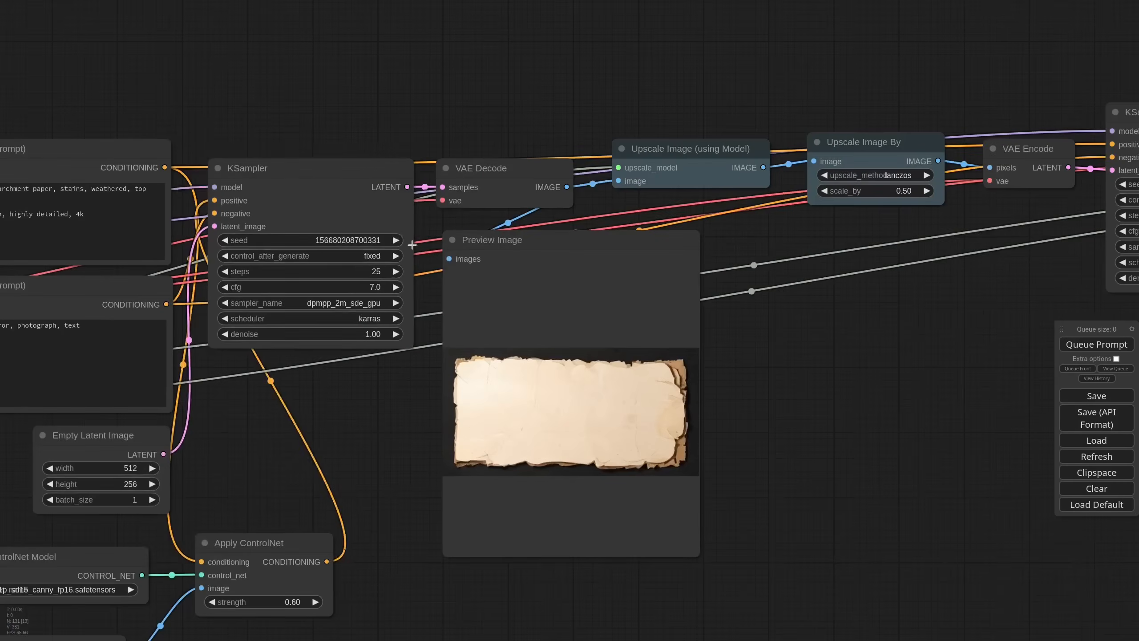
{"action": "scroll", "coordinate": [389, 394], "scroll_direction": "down", "scroll_amount": 8}
{"action": "scroll", "coordinate": [964, 252], "scroll_direction": "up", "scroll_amount": 4}
{"action": "scroll", "coordinate": [948, 230], "scroll_direction": "down", "scroll_amount": 2}
{"action": "left_click_drag", "start_coordinate": [541, 345], "coordinate": [808, 410]}
Change the seed of the shield branch's first KSampler and run the workflow.
{"action": "left_click_drag", "start_coordinate": [608, 626], "coordinate": [709, 403]}
{"action": "scroll", "coordinate": [582, 532], "scroll_direction": "up", "scroll_amount": 10}
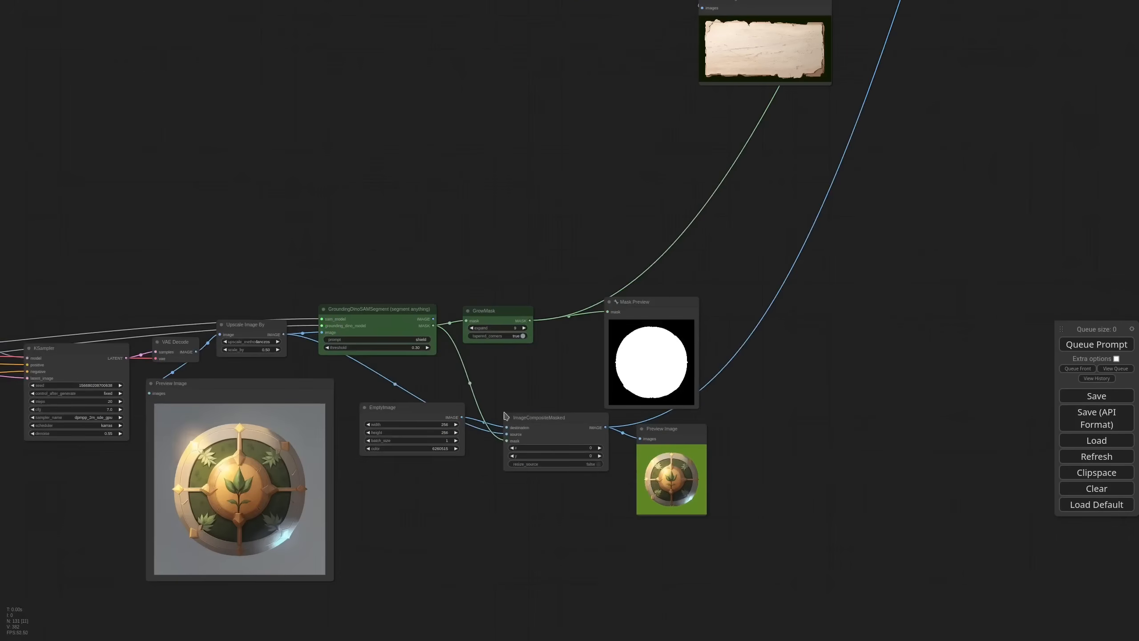
{"action": "left_click_drag", "start_coordinate": [416, 507], "coordinate": [719, 482]}
{"action": "left_click_drag", "start_coordinate": [287, 275], "coordinate": [406, 251]}
{"action": "left_click", "coordinate": [258, 330]}
{"action": "left_click", "coordinate": [1096, 343]}
Review the regenerated card, return to the shield branch and queue another shield variation.
{"action": "left_click_drag", "start_coordinate": [878, 473], "coordinate": [536, 485]}
{"action": "scroll", "coordinate": [768, 453], "scroll_direction": "up", "scroll_amount": 8}
{"action": "scroll", "coordinate": [767, 450], "scroll_direction": "down", "scroll_amount": 20}
{"action": "left_click_drag", "start_coordinate": [853, 189], "coordinate": [276, 404]}
{"action": "scroll", "coordinate": [779, 207], "scroll_direction": "up", "scroll_amount": 8}
{"action": "scroll", "coordinate": [763, 193], "scroll_direction": "down", "scroll_amount": 15}
{"action": "scroll", "coordinate": [287, 415], "scroll_direction": "up", "scroll_amount": 16}
{"action": "left_click", "coordinate": [1093, 350]}
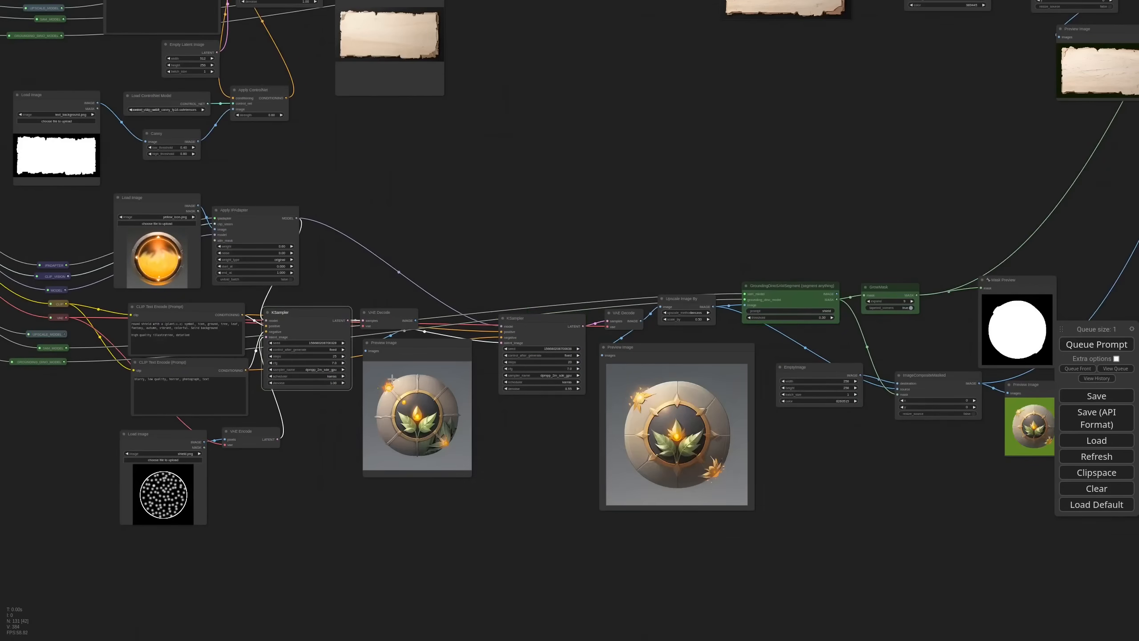
{"action": "scroll", "coordinate": [890, 458], "scroll_direction": "down", "scroll_amount": 12}
{"action": "left_click_drag", "start_coordinate": [891, 457], "coordinate": [401, 588]}
{"action": "scroll", "coordinate": [917, 209], "scroll_direction": "up", "scroll_amount": 20}
{"action": "scroll", "coordinate": [917, 210], "scroll_direction": "down", "scroll_amount": 20}
{"action": "scroll", "coordinate": [576, 181], "scroll_direction": "up", "scroll_amount": 12}
{"action": "scroll", "coordinate": [577, 180], "scroll_direction": "down", "scroll_amount": 12}
{"action": "scroll", "coordinate": [672, 278], "scroll_direction": "up", "scroll_amount": 15}
{"action": "key", "text": "ctrl+Return"}
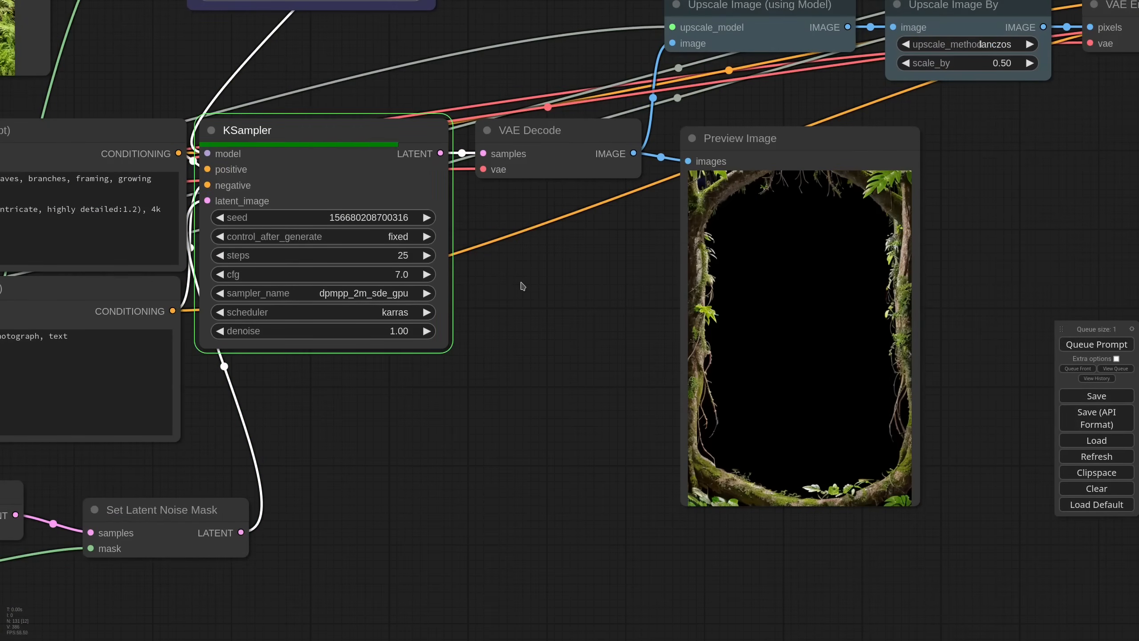
{"action": "scroll", "coordinate": [517, 284], "scroll_direction": "down", "scroll_amount": 18}
{"action": "left_click_drag", "start_coordinate": [944, 370], "coordinate": [354, 357]}
{"action": "scroll", "coordinate": [979, 310], "scroll_direction": "up", "scroll_amount": 13}
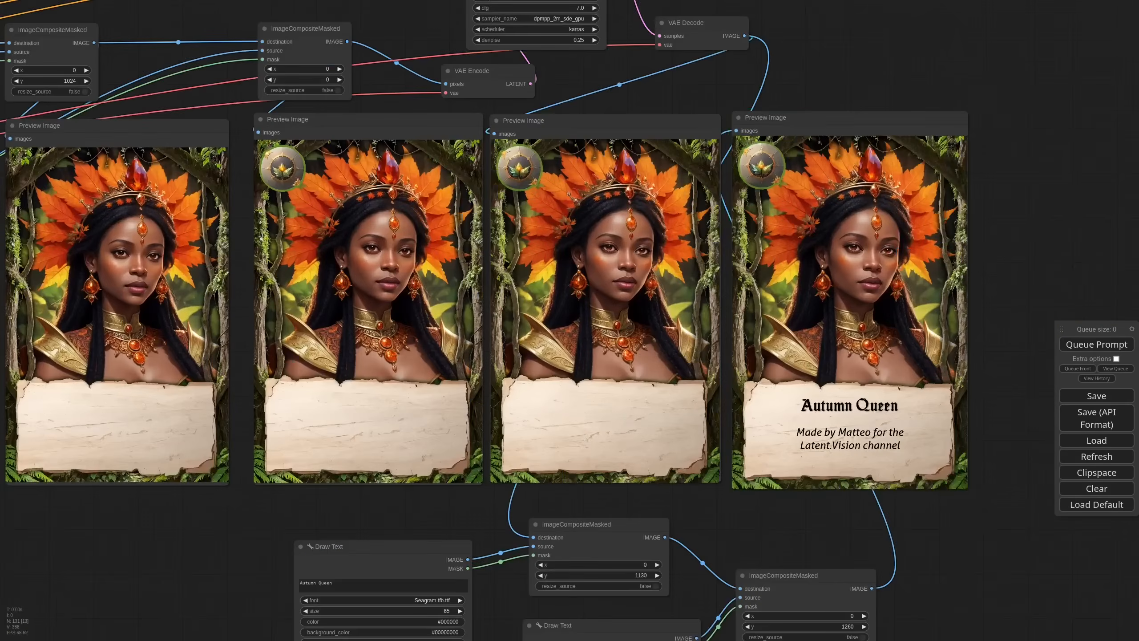
{"action": "scroll", "coordinate": [906, 306], "scroll_direction": "down", "scroll_amount": 19}
{"action": "scroll", "coordinate": [385, 296], "scroll_direction": "up", "scroll_amount": 18}
{"action": "left_click", "coordinate": [303, 201]}
{"action": "left_click", "coordinate": [1112, 348]}
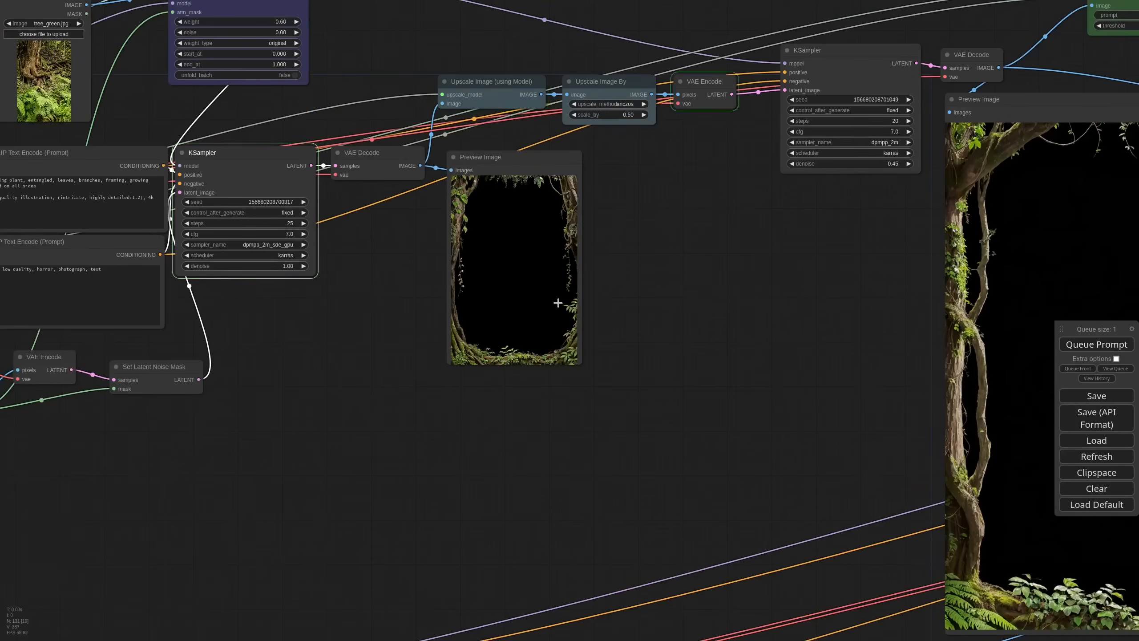
{"action": "scroll", "coordinate": [544, 292], "scroll_direction": "up", "scroll_amount": 5}
{"action": "left_click", "coordinate": [1116, 368]}
{"action": "left_click", "coordinate": [1099, 345]}
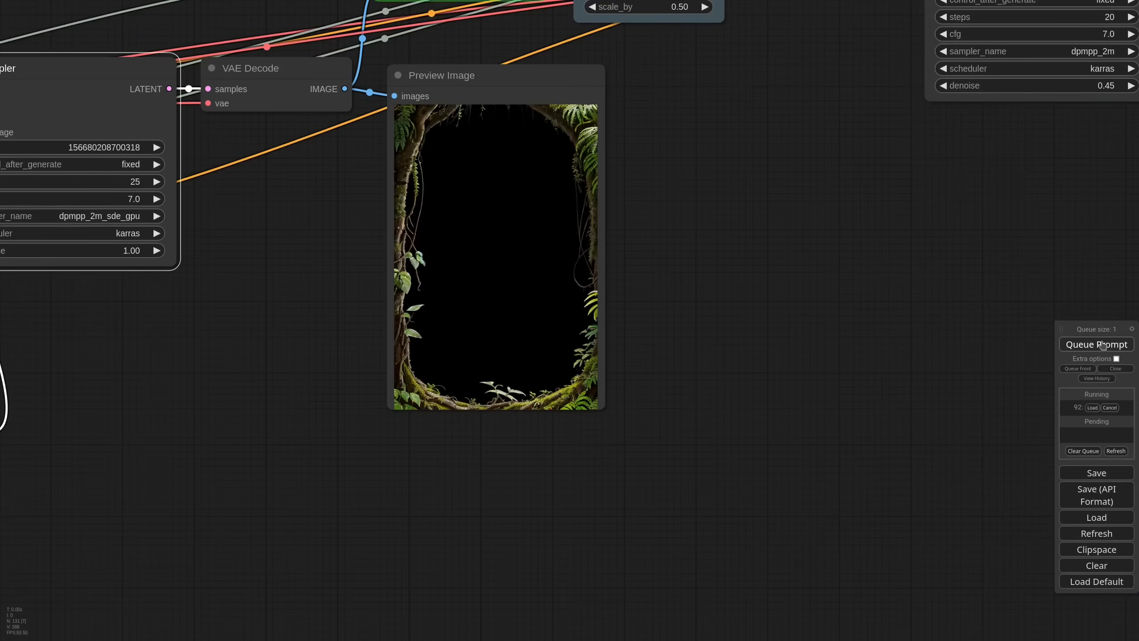
{"action": "left_click", "coordinate": [1100, 348]}
{"action": "left_click", "coordinate": [157, 147]}
{"action": "left_click", "coordinate": [1098, 345]}
{"action": "left_click_drag", "start_coordinate": [982, 406], "coordinate": [330, 421]}
{"action": "scroll", "coordinate": [808, 369], "scroll_direction": "down", "scroll_amount": 10}
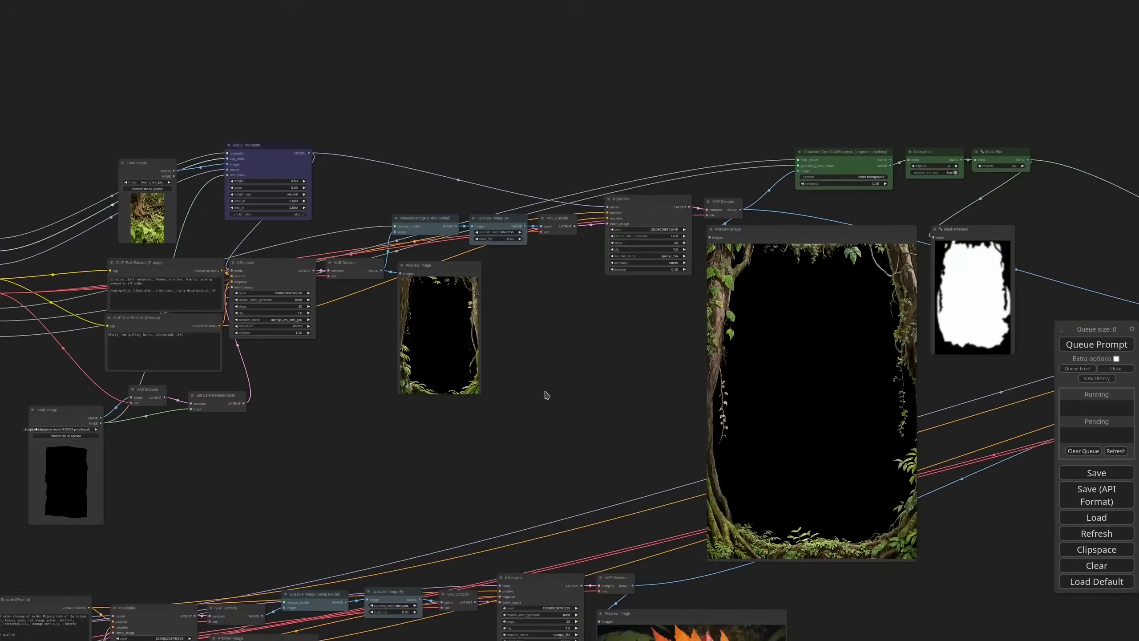
{"action": "scroll", "coordinate": [319, 299], "scroll_direction": "up", "scroll_amount": 10}
{"action": "left_click", "coordinate": [1098, 347]}
{"action": "left_click", "coordinate": [297, 297]}
{"action": "left_click", "coordinate": [1098, 346]}
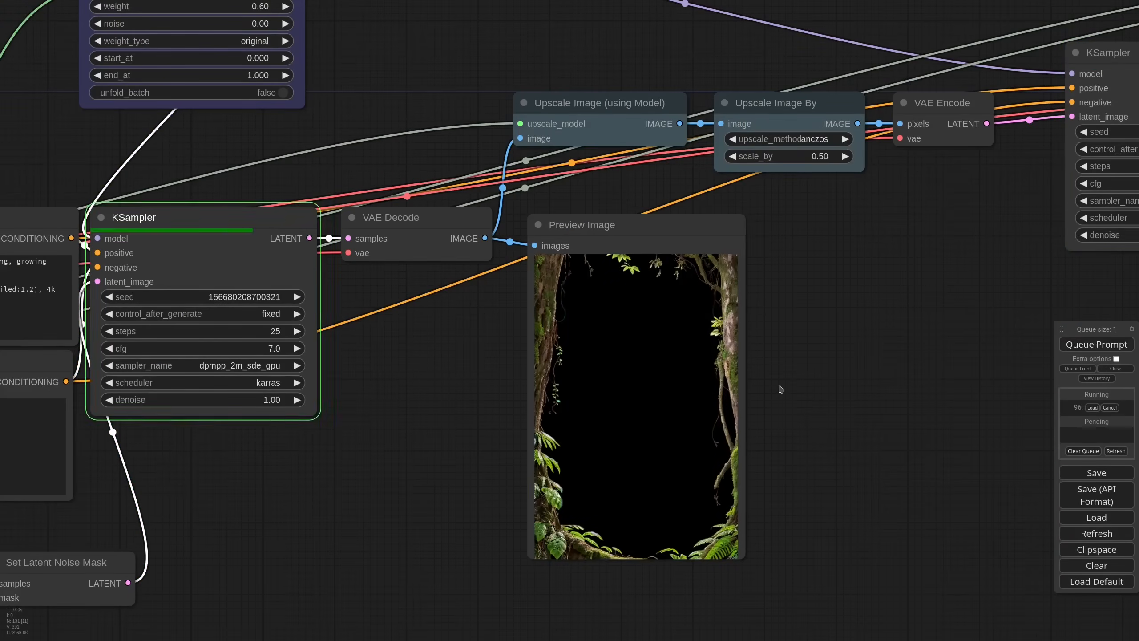
{"action": "left_click", "coordinate": [297, 297]}
{"action": "left_click", "coordinate": [1108, 346]}
{"action": "left_click_drag", "start_coordinate": [251, 296], "coordinate": [309, 297]}
{"action": "left_click", "coordinate": [1095, 344]}
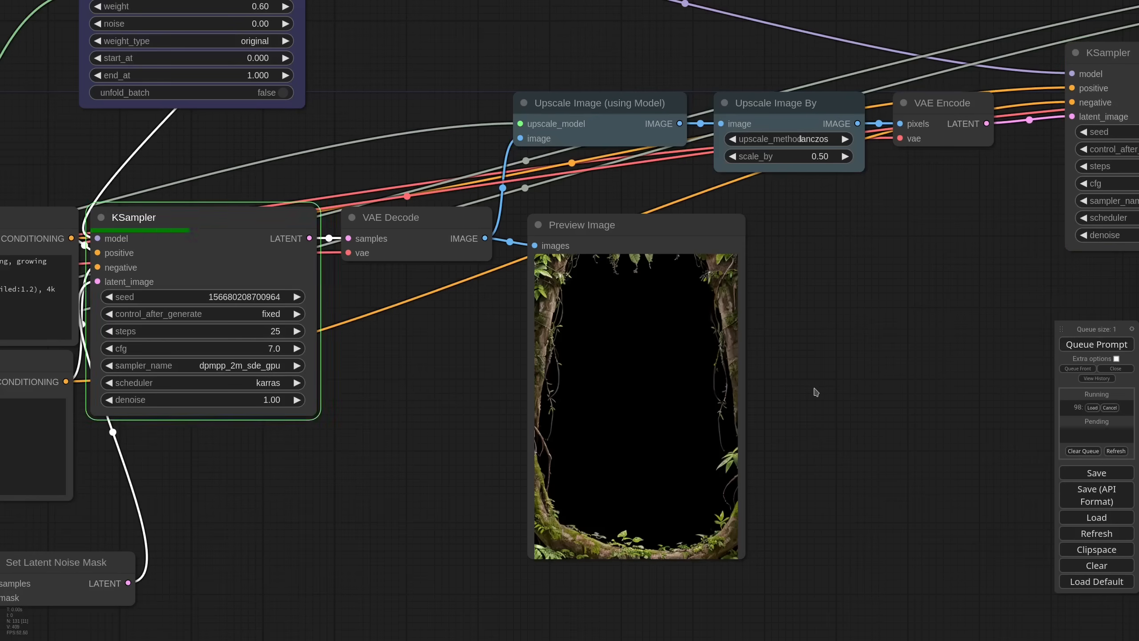
{"action": "left_click_drag", "start_coordinate": [231, 297], "coordinate": [590, 287]}
{"action": "left_click", "coordinate": [1096, 344]}
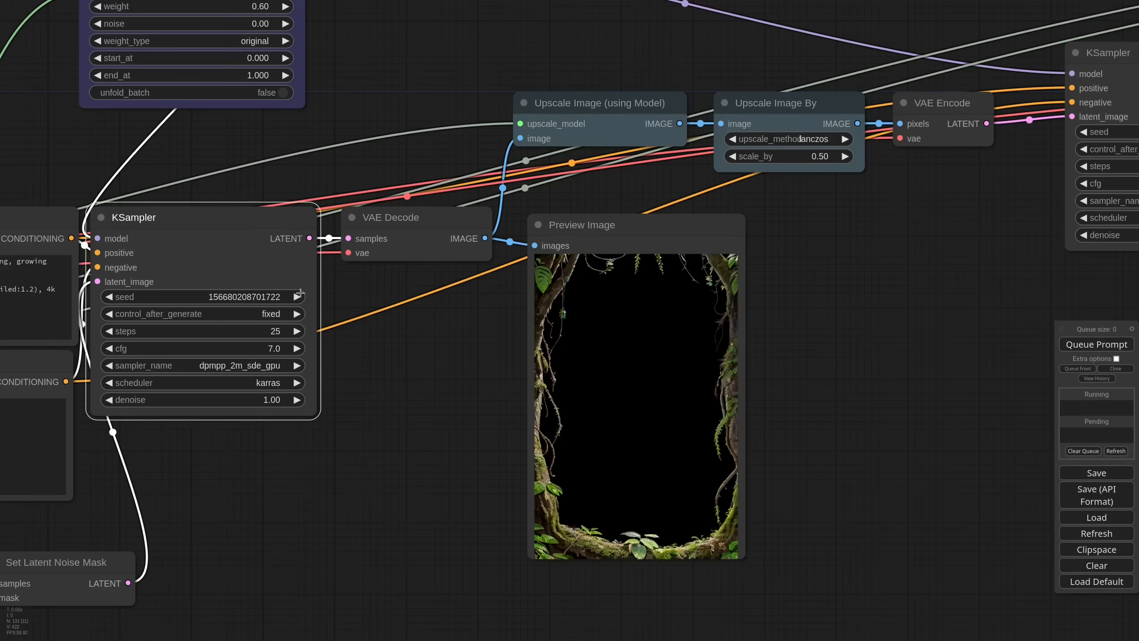
{"action": "scroll", "coordinate": [442, 330], "scroll_direction": "down", "scroll_amount": 5}
{"action": "left_click_drag", "start_coordinate": [1045, 472], "coordinate": [556, 456]}
{"action": "scroll", "coordinate": [930, 336], "scroll_direction": "up", "scroll_amount": 9}
{"action": "left_click_drag", "start_coordinate": [847, 608], "coordinate": [49, 586]}
{"action": "left_click_drag", "start_coordinate": [628, 519], "coordinate": [583, 485]}
{"action": "scroll", "coordinate": [933, 270], "scroll_direction": "up", "scroll_amount": 3}
{"action": "left_click_drag", "start_coordinate": [932, 254], "coordinate": [934, 330]}
{"action": "scroll", "coordinate": [934, 330], "scroll_direction": "down", "scroll_amount": 1}
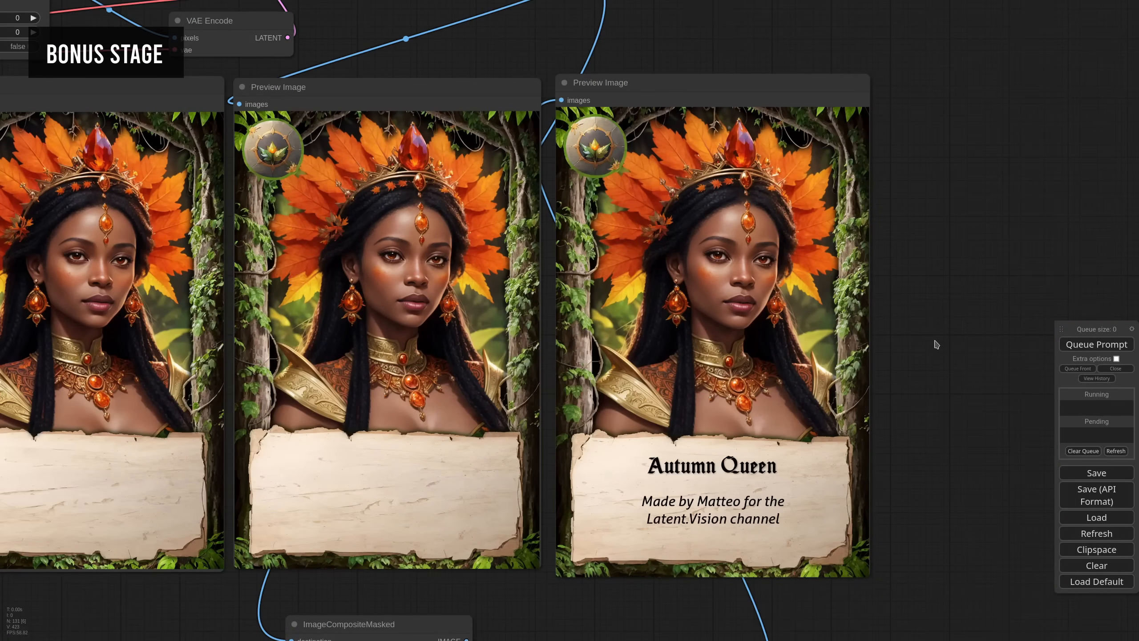
Change the seed of the autumn queen branch's first KSampler, run the workflow and review the finished card.
{"action": "scroll", "coordinate": [936, 344], "scroll_direction": "down", "scroll_amount": 19}
{"action": "left_click_drag", "start_coordinate": [936, 343], "coordinate": [1070, 210]}
{"action": "scroll", "coordinate": [141, 322], "scroll_direction": "up", "scroll_amount": 16}
{"action": "left_click", "coordinate": [422, 198]}
{"action": "left_click", "coordinate": [1105, 346]}
{"action": "scroll", "coordinate": [472, 367], "scroll_direction": "down", "scroll_amount": 9}
{"action": "left_click_drag", "start_coordinate": [943, 287], "coordinate": [222, 439]}
{"action": "left_click_drag", "start_coordinate": [867, 414], "coordinate": [361, 463]}
{"action": "scroll", "coordinate": [875, 309], "scroll_direction": "up", "scroll_amount": 9}
{"action": "left_click_drag", "start_coordinate": [1008, 354], "coordinate": [934, 348]}
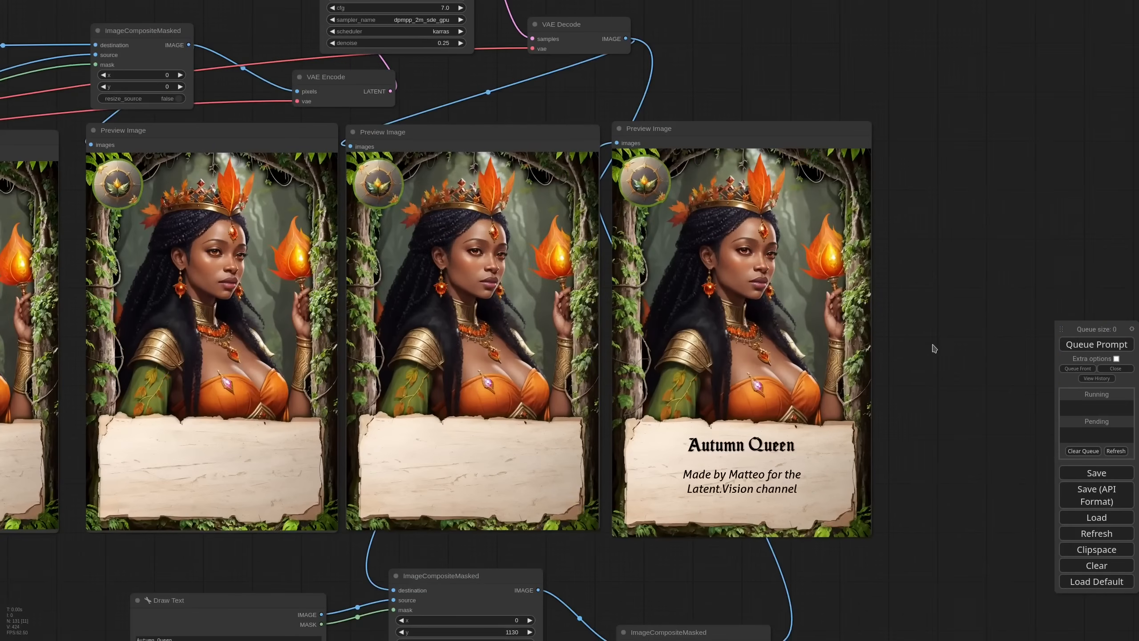
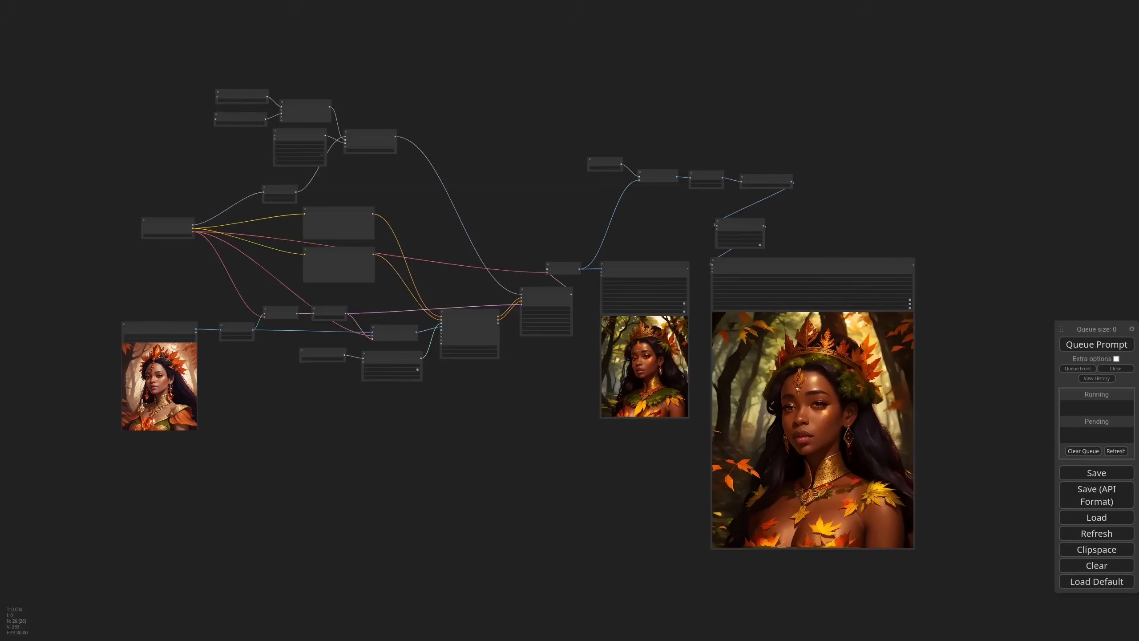
Examine the animation workflow's source image, image downscale, checkpoint and positive prompt nodes.
{"action": "left_click_drag", "start_coordinate": [303, 420], "coordinate": [451, 476]}
{"action": "scroll", "coordinate": [452, 478], "scroll_direction": "up", "scroll_amount": 5}
{"action": "scroll", "coordinate": [452, 477], "scroll_direction": "up", "scroll_amount": 2}
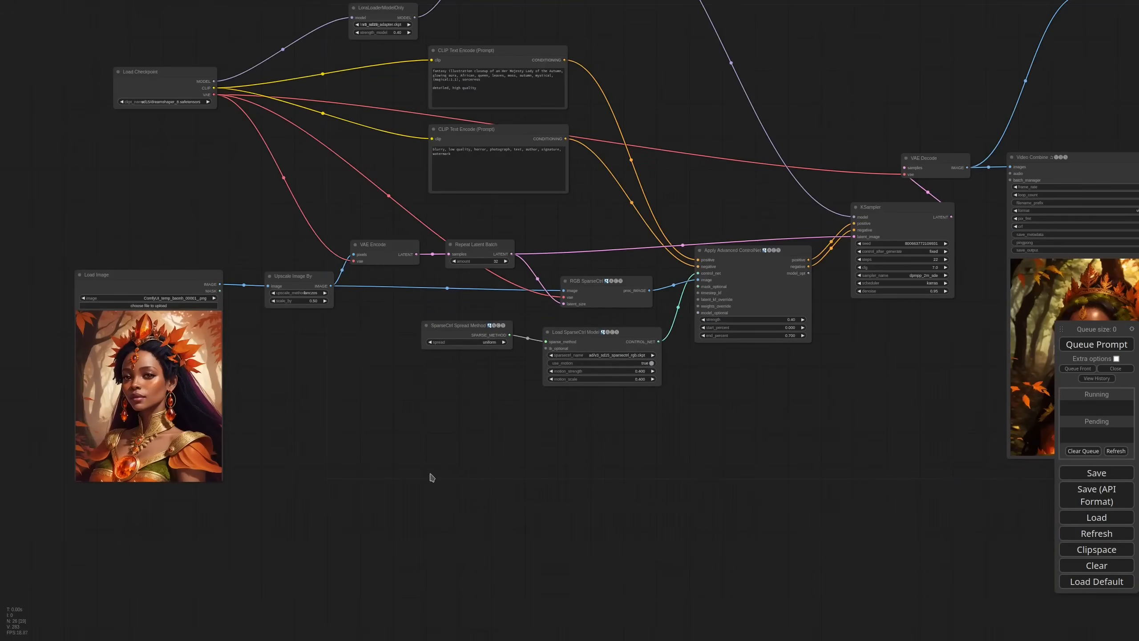
{"action": "left_click_drag", "start_coordinate": [389, 425], "coordinate": [517, 526]}
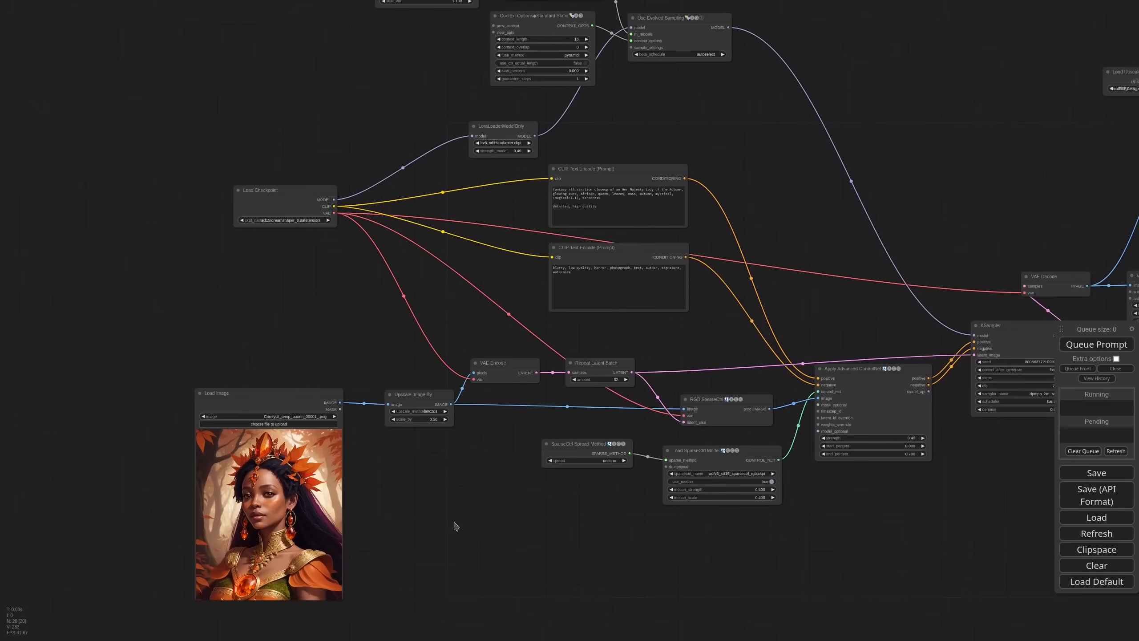
{"action": "left_click_drag", "start_coordinate": [456, 524], "coordinate": [481, 462]}
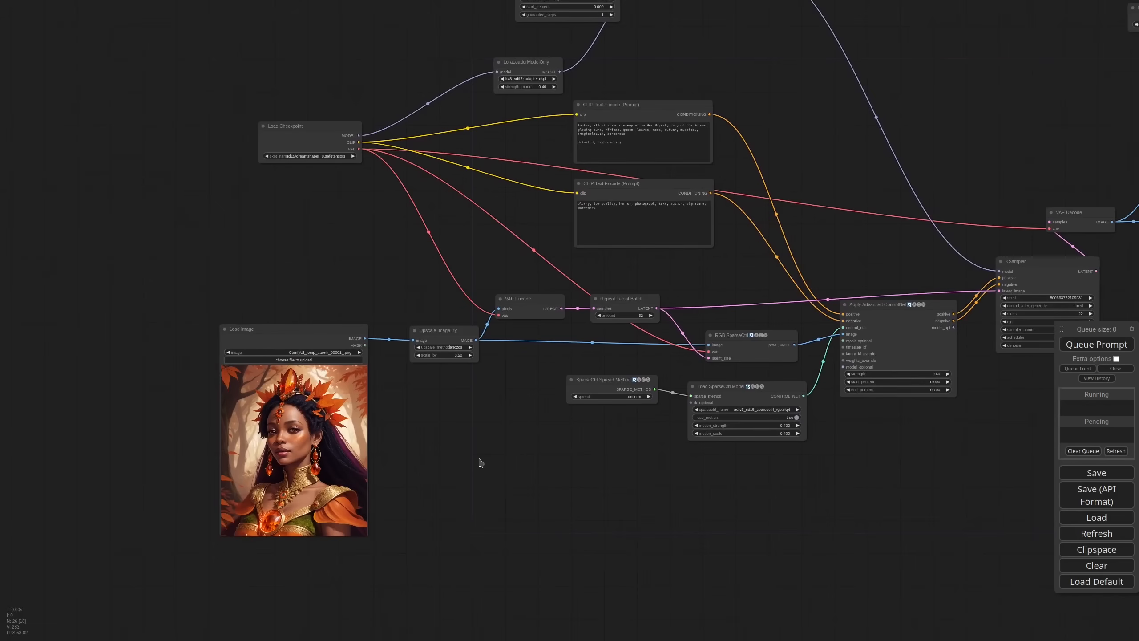
{"action": "left_click_drag", "start_coordinate": [458, 453], "coordinate": [519, 420]}
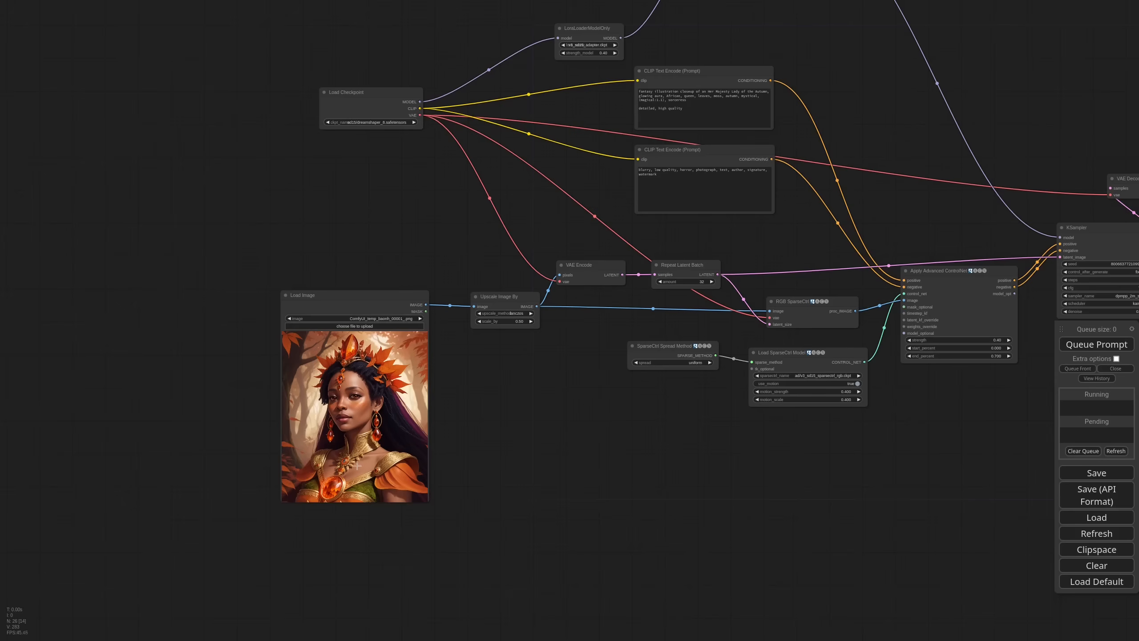
{"action": "scroll", "coordinate": [329, 475], "scroll_direction": "up", "scroll_amount": 8}
{"action": "left_click_drag", "start_coordinate": [431, 92], "coordinate": [425, 106]}
{"action": "scroll", "coordinate": [560, 135], "scroll_direction": "down", "scroll_amount": 3}
{"action": "scroll", "coordinate": [613, 91], "scroll_direction": "down", "scroll_amount": 3}
{"action": "left_click", "coordinate": [726, 137]}
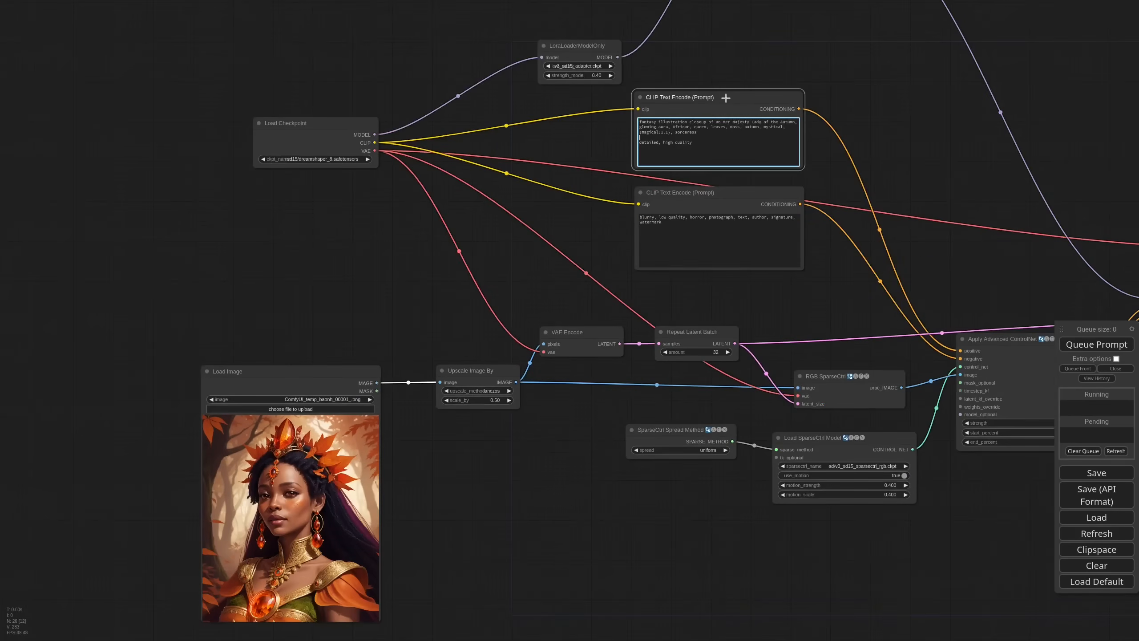
Examine the AnimateDiff model, Multival Dynamic, context options, evolved sampling and LoRA nodes.
{"action": "left_click_drag", "start_coordinate": [778, 69], "coordinate": [627, 295]}
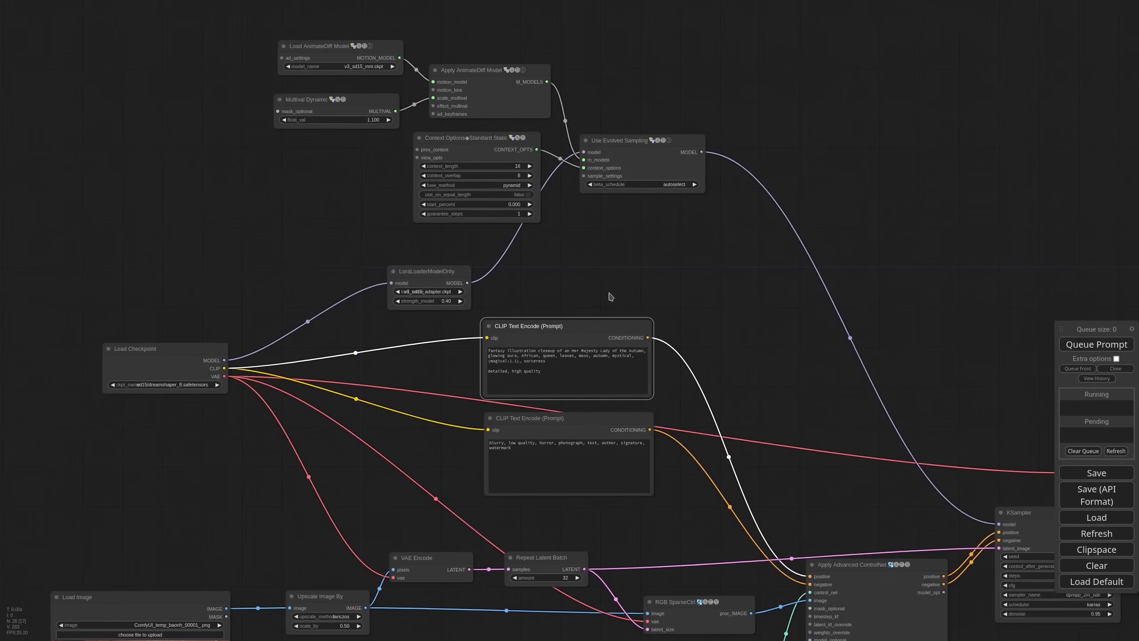
{"action": "left_click_drag", "start_coordinate": [385, 174], "coordinate": [458, 267]}
{"action": "scroll", "coordinate": [458, 269], "scroll_direction": "up", "scroll_amount": 4}
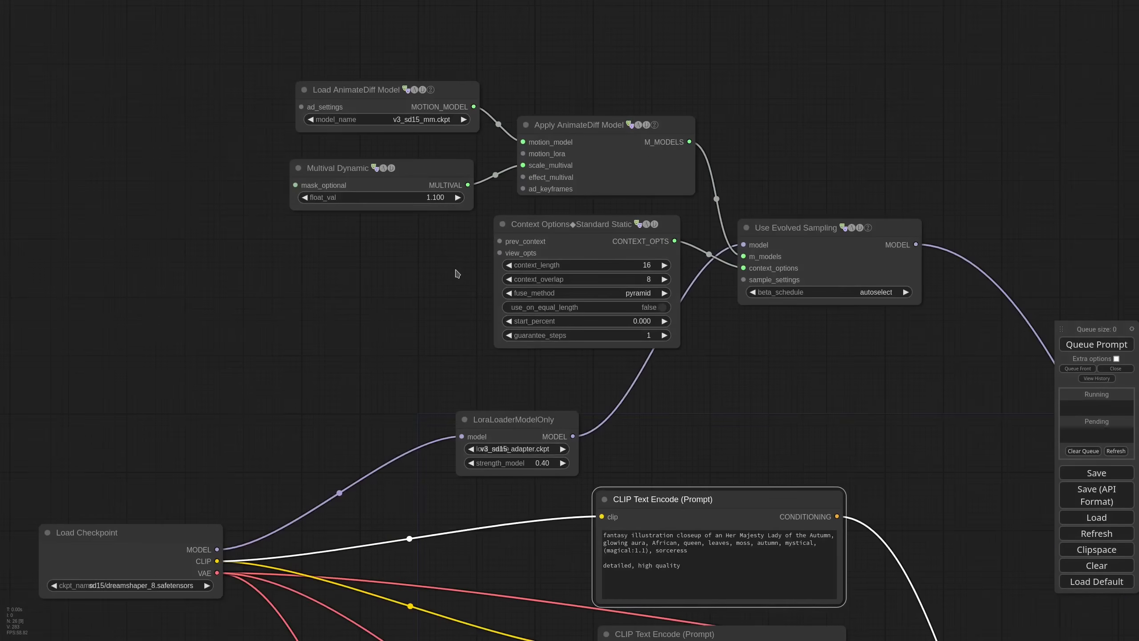
{"action": "left_click_drag", "start_coordinate": [430, 171], "coordinate": [432, 177]}
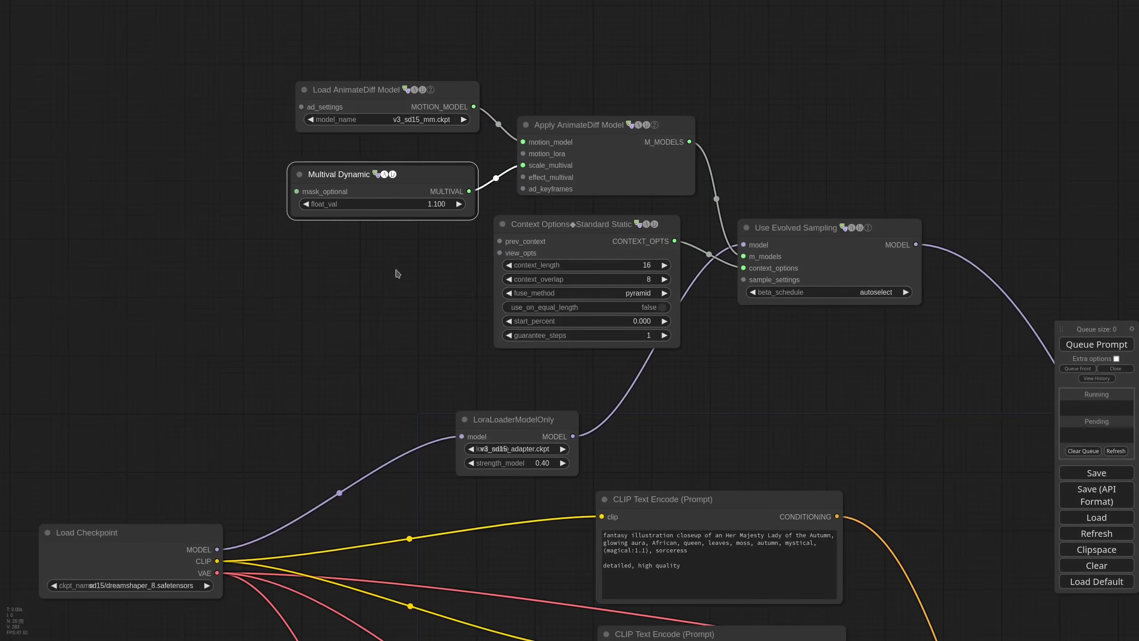
{"action": "left_click_drag", "start_coordinate": [415, 362], "coordinate": [399, 257]}
{"action": "scroll", "coordinate": [399, 258], "scroll_direction": "down", "scroll_amount": 6}
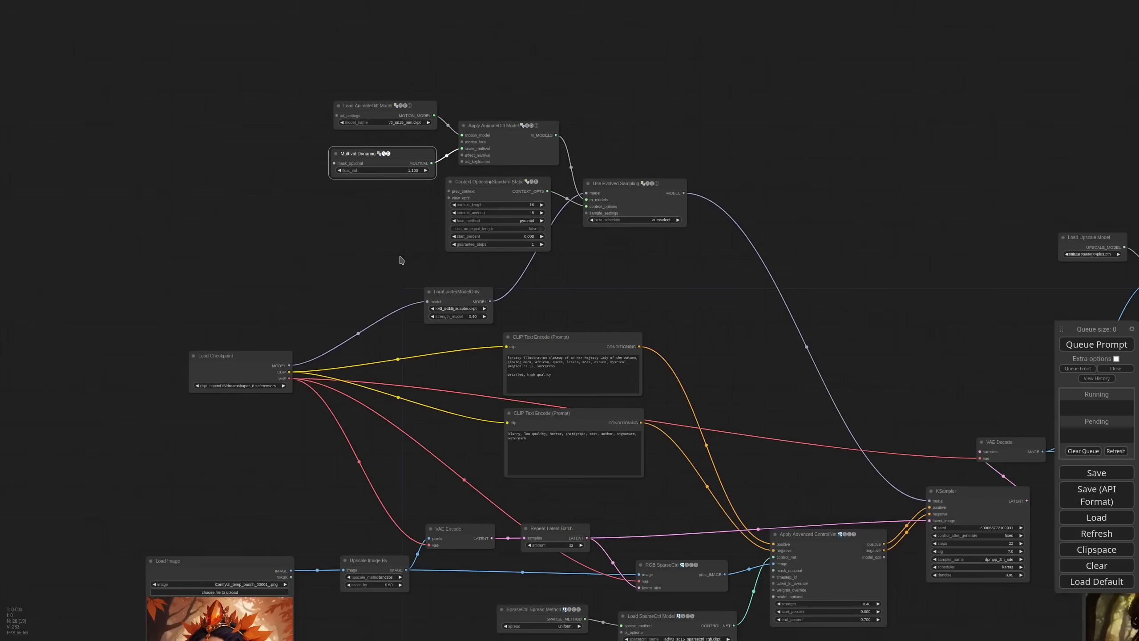
Examine the SparseCtrl, Apply Advanced ControlNet and Repeat Latent Batch nodes and their settings.
{"action": "left_click_drag", "start_coordinate": [690, 320], "coordinate": [617, 185]}
{"action": "scroll", "coordinate": [448, 473], "scroll_direction": "up", "scroll_amount": 5}
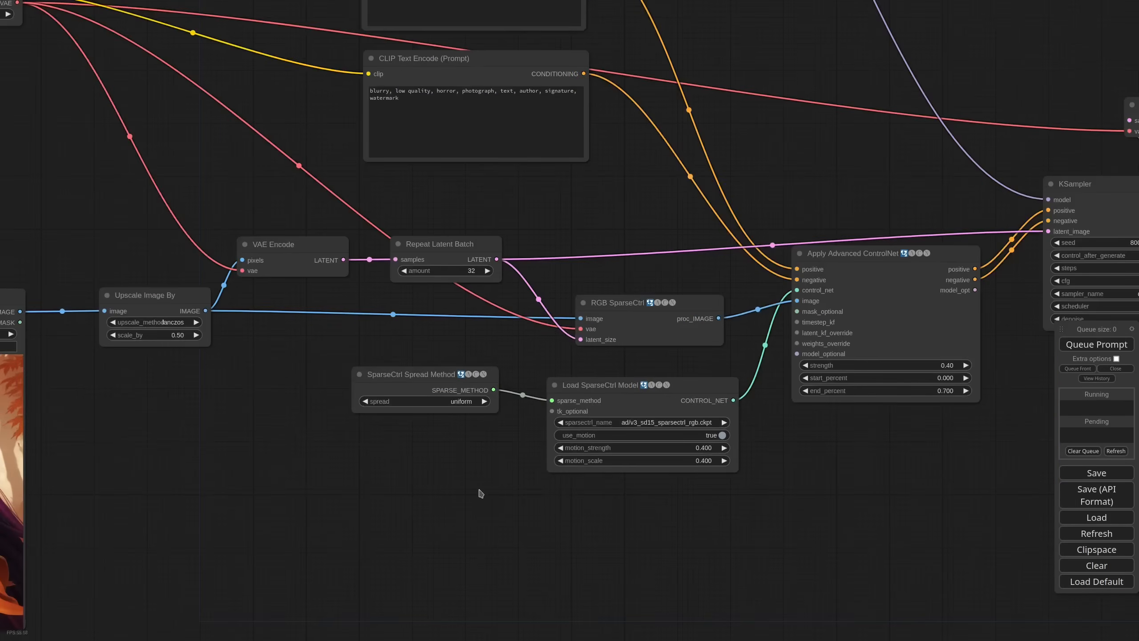
{"action": "left_click_drag", "start_coordinate": [716, 559], "coordinate": [587, 554]}
{"action": "scroll", "coordinate": [555, 519], "scroll_direction": "up", "scroll_amount": 3}
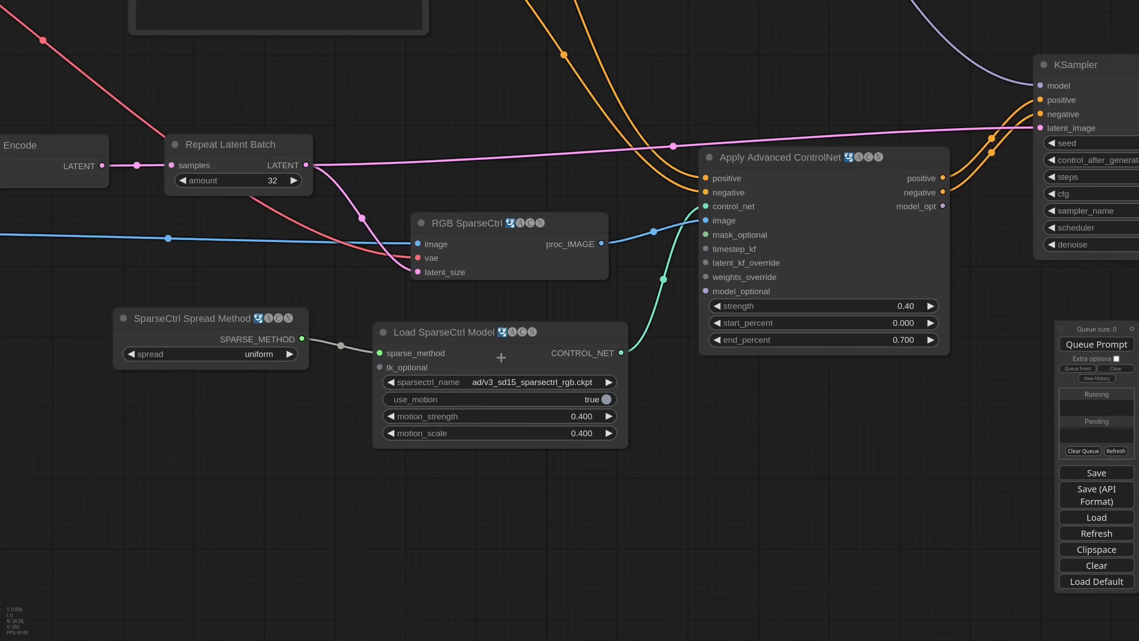
{"action": "left_click_drag", "start_coordinate": [466, 331], "coordinate": [469, 336]}
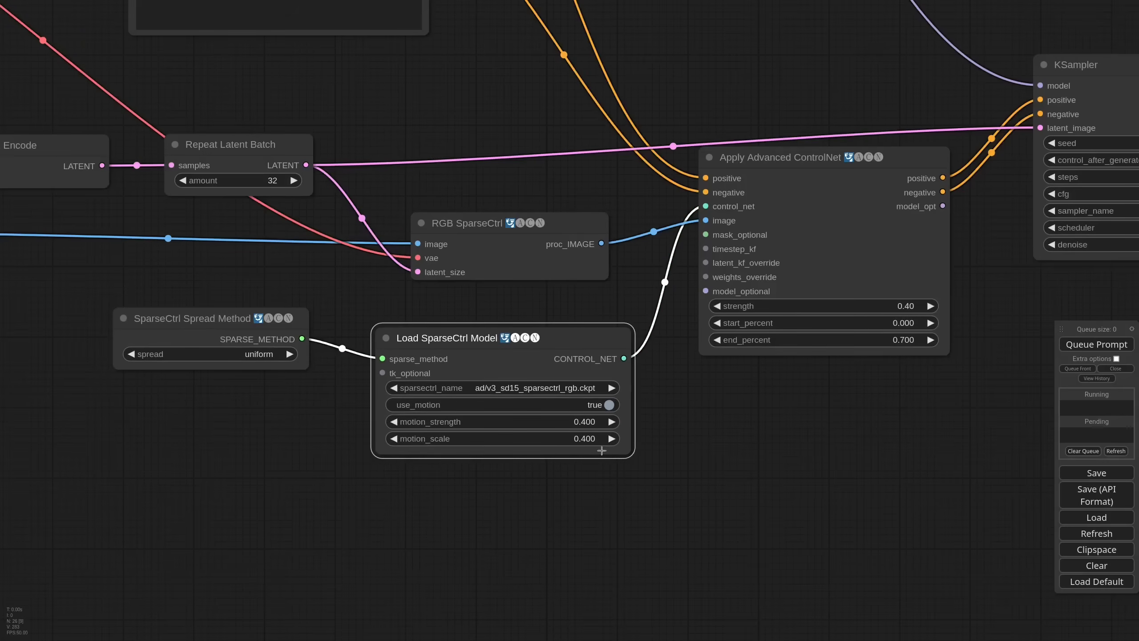
{"action": "scroll", "coordinate": [777, 418], "scroll_direction": "down", "scroll_amount": 3}
{"action": "left_click_drag", "start_coordinate": [251, 224], "coordinate": [349, 228]}
{"action": "left_click_drag", "start_coordinate": [287, 265], "coordinate": [311, 264]}
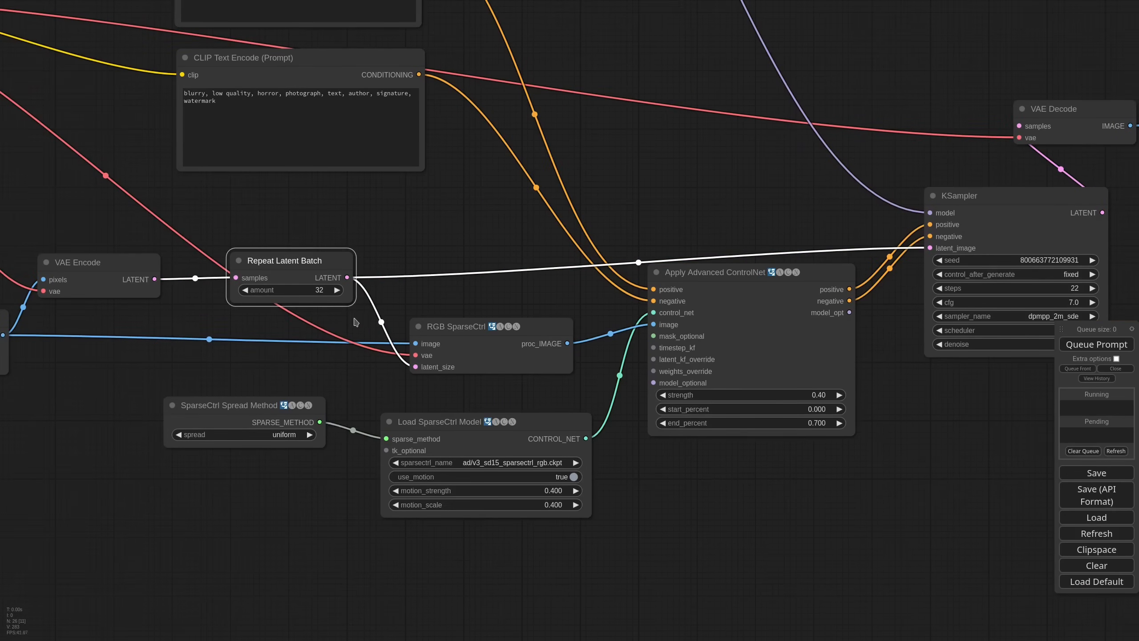
{"action": "left_click_drag", "start_coordinate": [326, 260], "coordinate": [319, 229]}
Examine the KSampler, upscaling, frame interpolation and Video Combine nodes together with the animated queen previews.
{"action": "scroll", "coordinate": [317, 298], "scroll_direction": "down", "scroll_amount": 5}
{"action": "left_click_drag", "start_coordinate": [837, 294], "coordinate": [560, 323]}
{"action": "scroll", "coordinate": [559, 323], "scroll_direction": "up", "scroll_amount": 7}
{"action": "scroll", "coordinate": [564, 323], "scroll_direction": "down", "scroll_amount": 8}
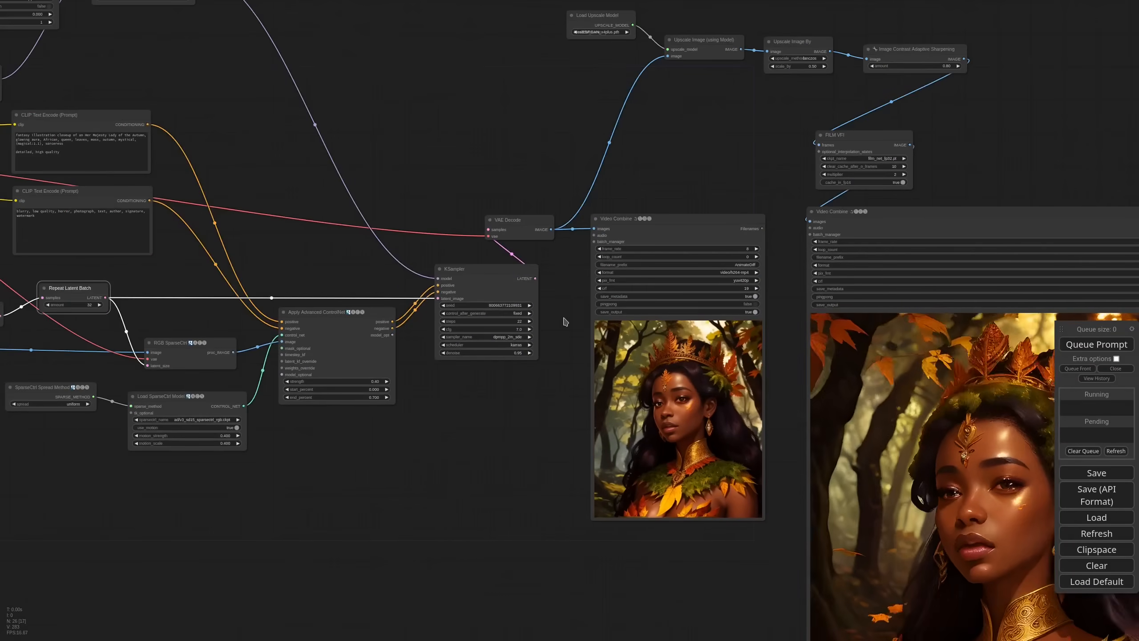
{"action": "scroll", "coordinate": [564, 321], "scroll_direction": "down", "scroll_amount": 6}
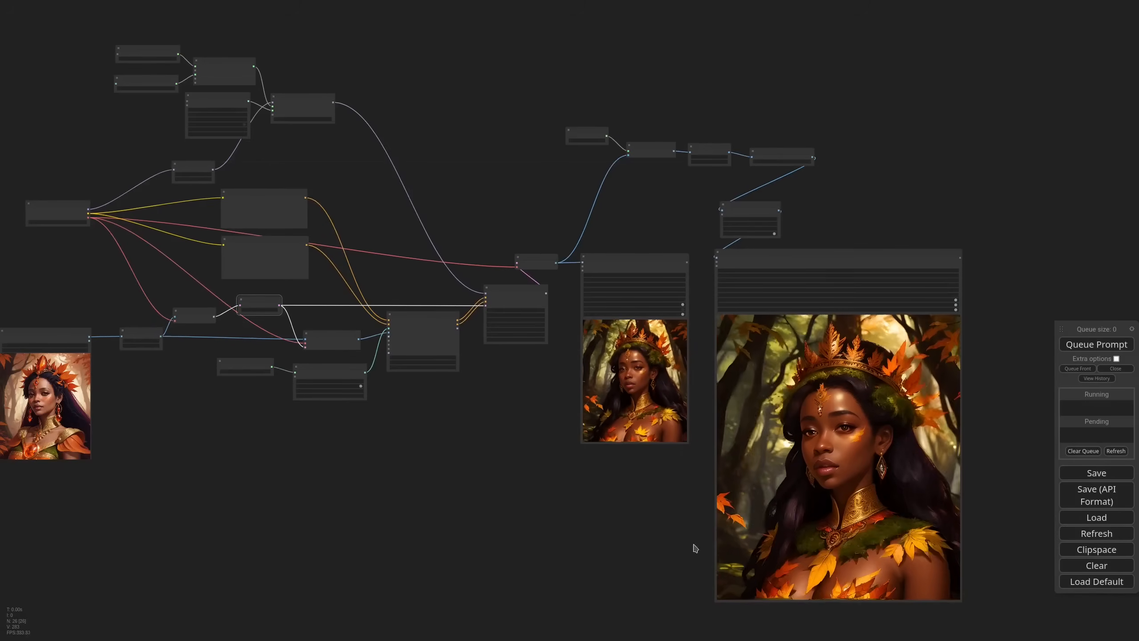
{"action": "left_click_drag", "start_coordinate": [602, 519], "coordinate": [521, 483]}
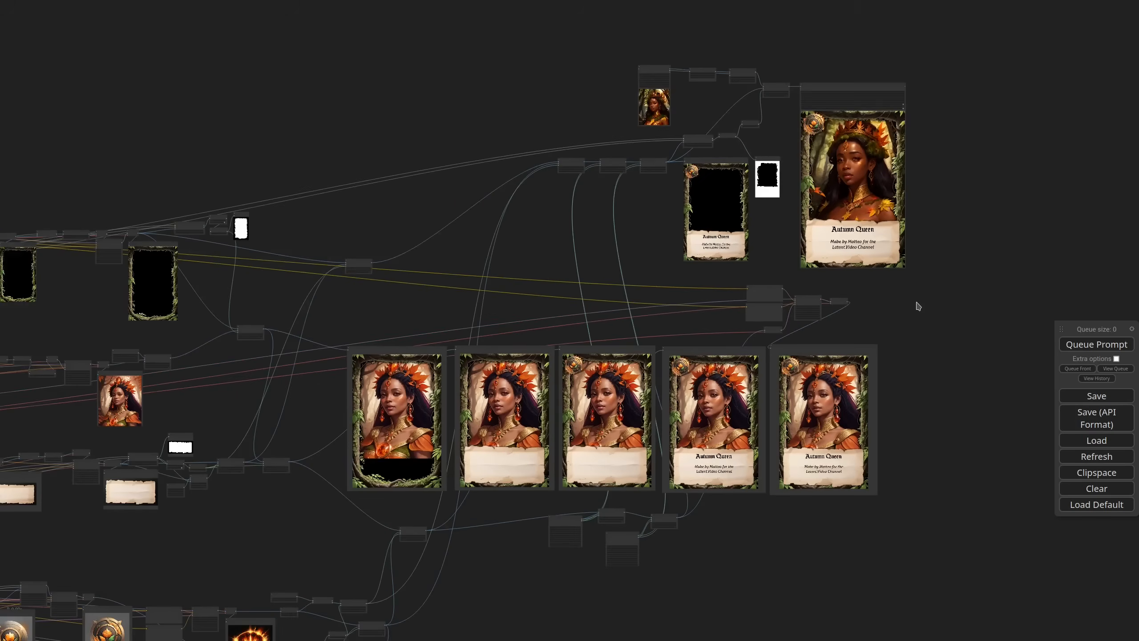
Examine how the extended tarot workflow masks the empty card frame and composites the queen video into it.
{"action": "left_click_drag", "start_coordinate": [965, 288], "coordinate": [933, 336]}
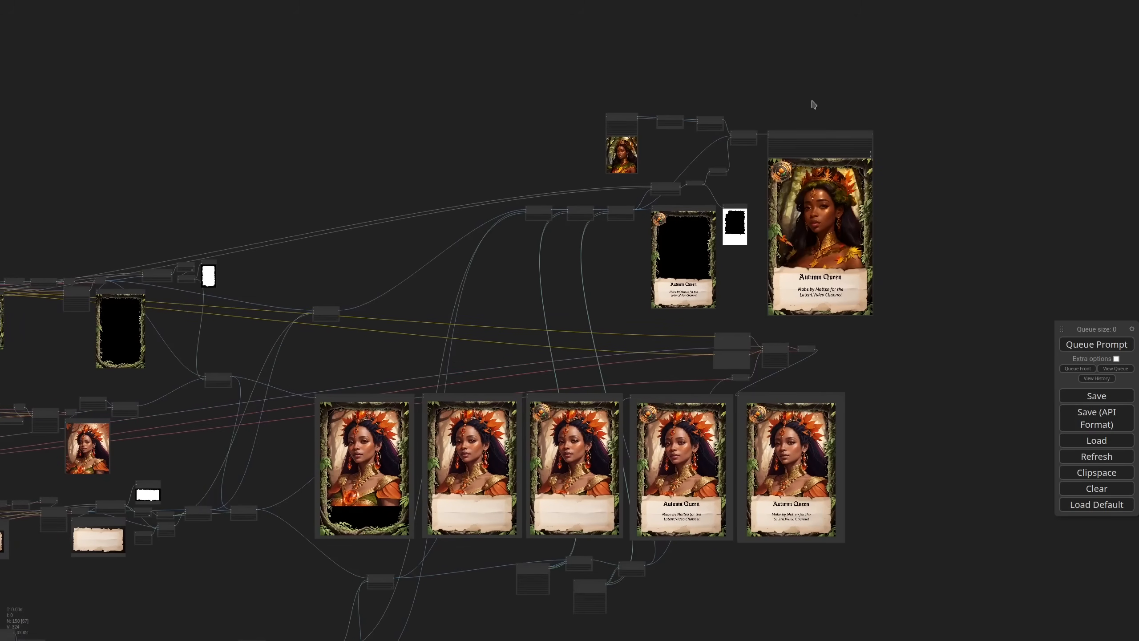
{"action": "scroll", "coordinate": [812, 102], "scroll_direction": "up", "scroll_amount": 1}
{"action": "scroll", "coordinate": [814, 104], "scroll_direction": "up", "scroll_amount": 5}
{"action": "left_click_drag", "start_coordinate": [844, 115], "coordinate": [768, 101]}
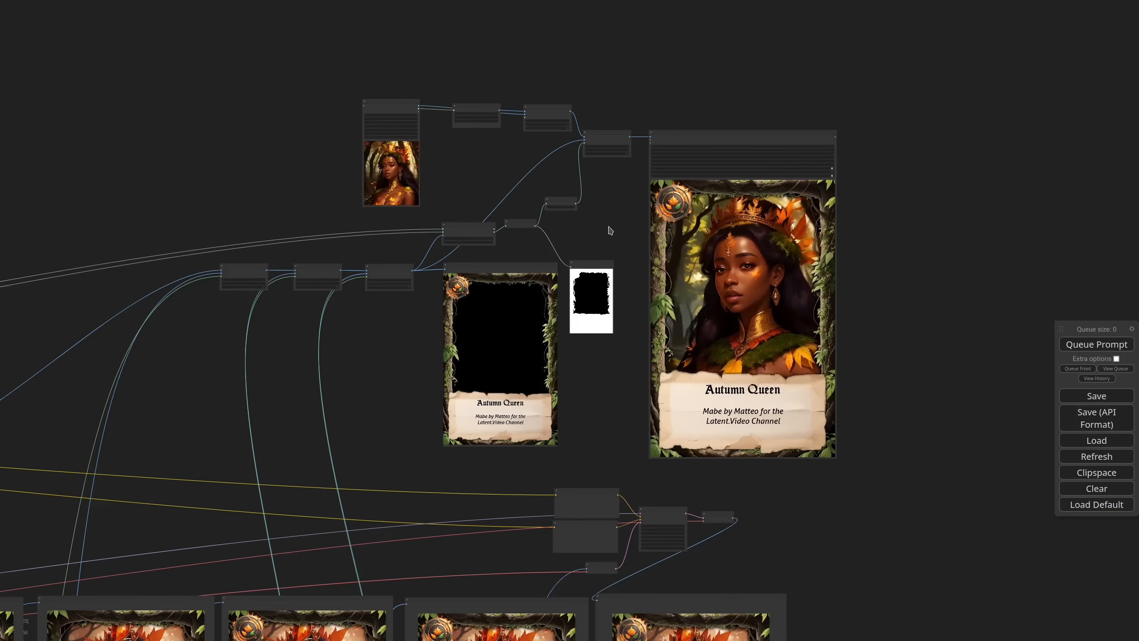
{"action": "left_click_drag", "start_coordinate": [605, 233], "coordinate": [639, 213]}
{"action": "scroll", "coordinate": [637, 214], "scroll_direction": "down", "scroll_amount": 5}
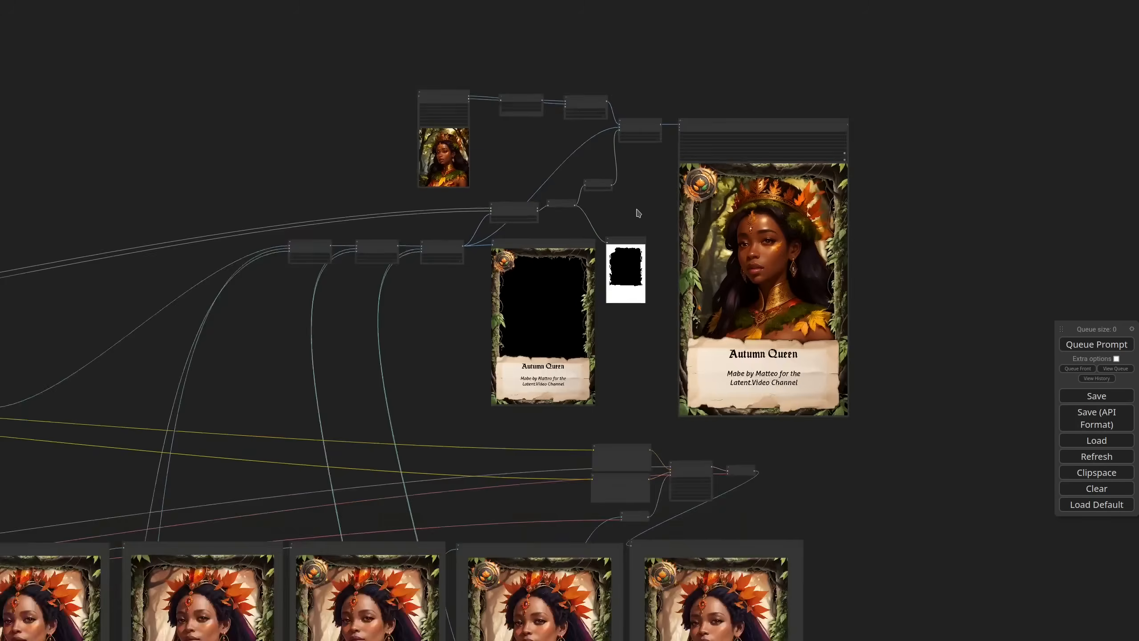
{"action": "left_click_drag", "start_coordinate": [506, 391], "coordinate": [560, 307]}
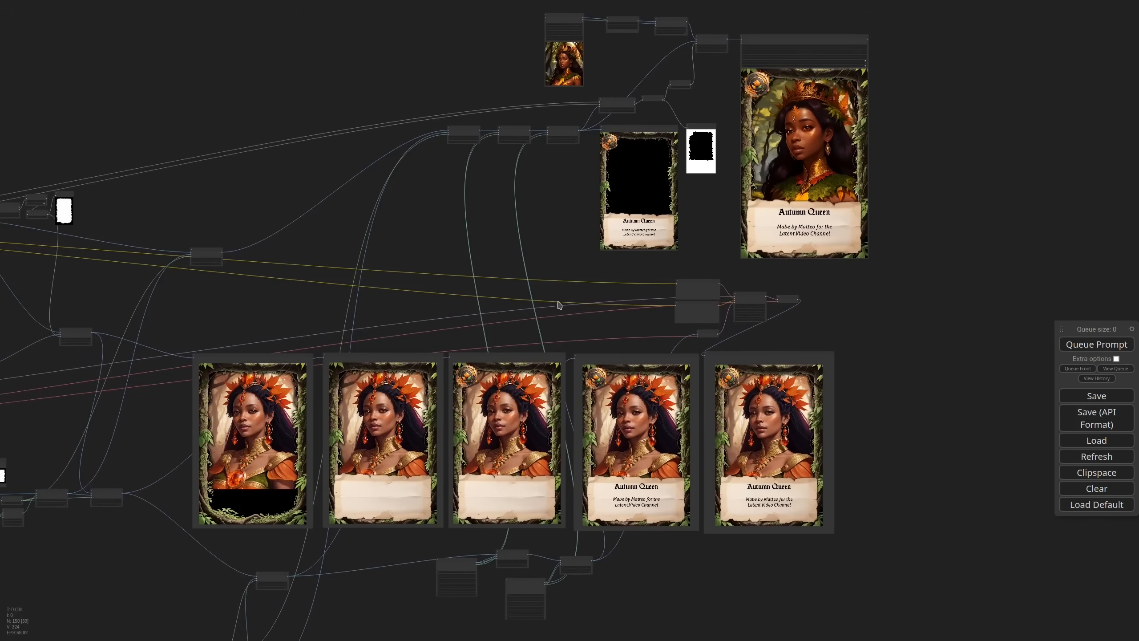